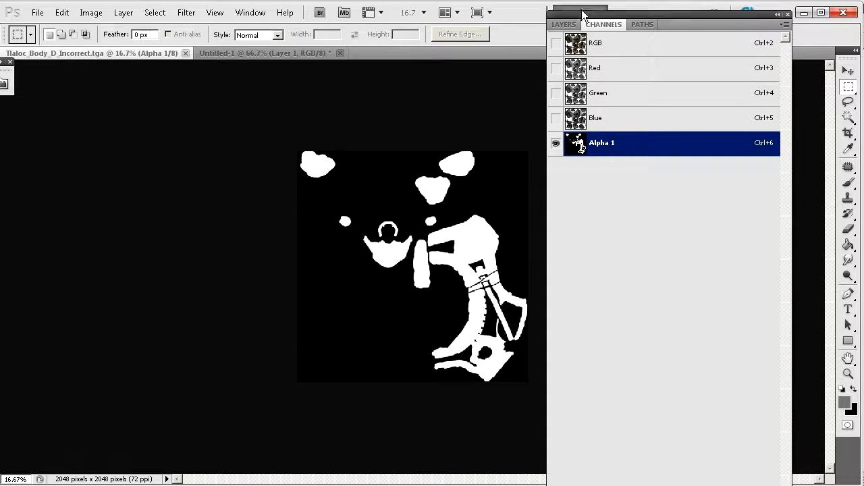
# Step: Move the floating Channels palette away from the alpha channel image
pyautogui.moveTo(582, 15); pyautogui.dragTo(863, 13)
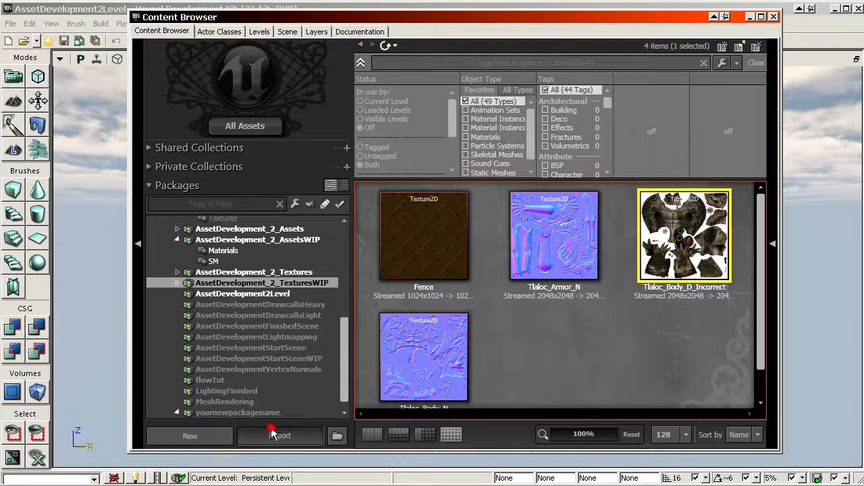
# Step: Switch to Unreal Development Kit and import Smoke.tga into the AssetDevelopment_2_TexturesWIP package, filtering the import options by "alpha"
pyautogui.click(277, 434)
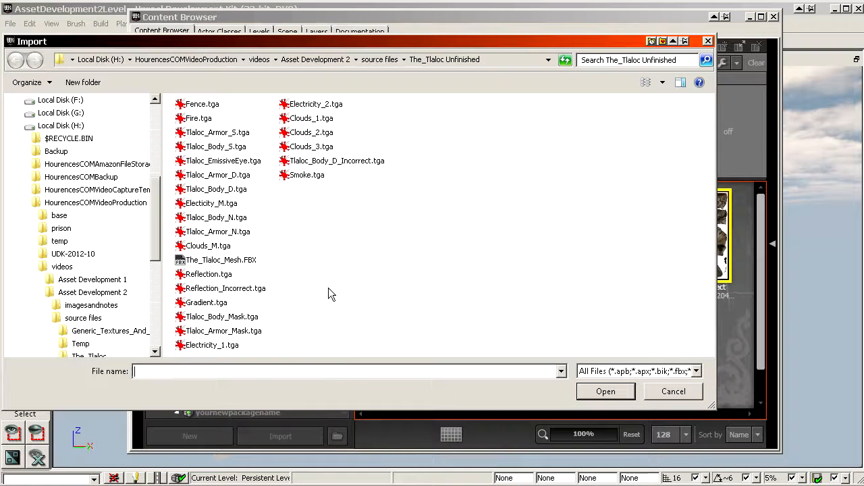
pyautogui.doubleClick(321, 175)
pyautogui.write('alpha')
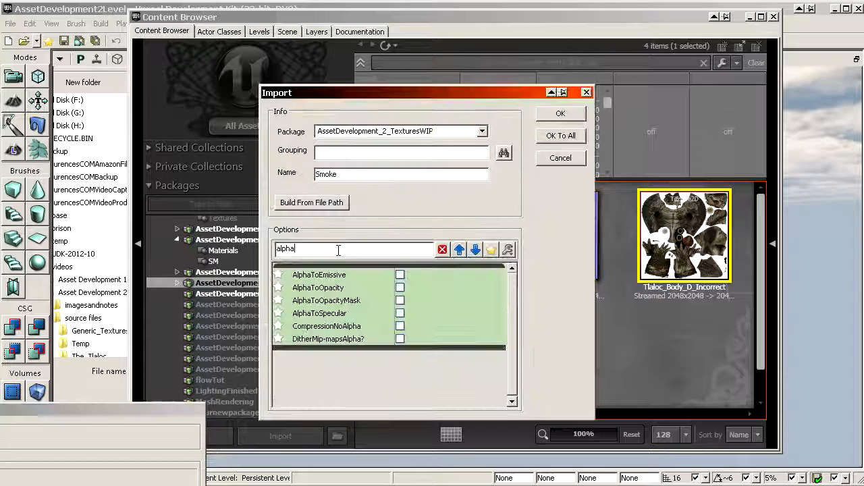
pyautogui.click(333, 326)
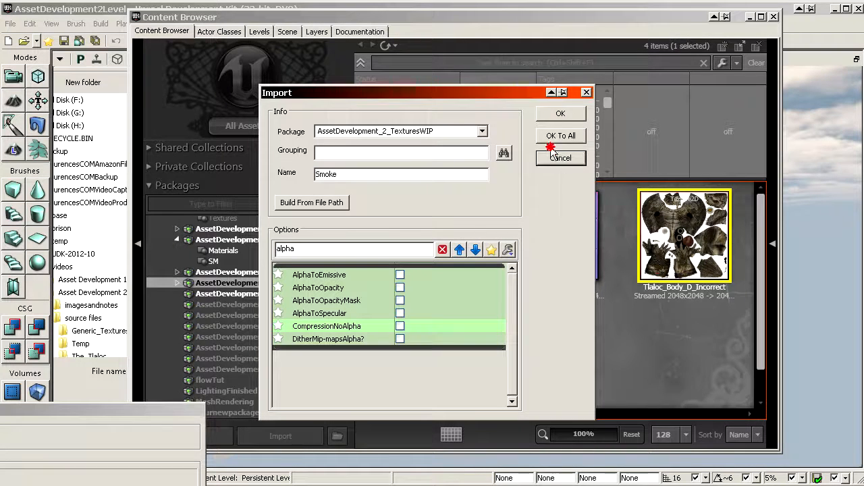
pyautogui.click(560, 113)
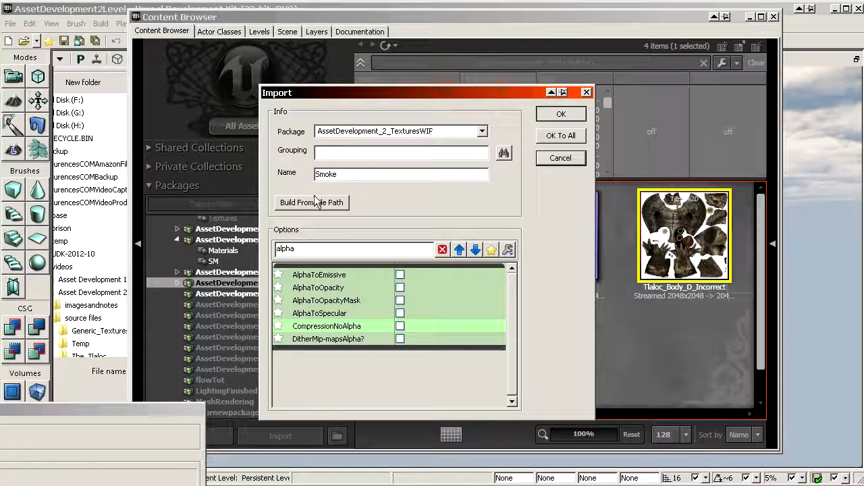
pyautogui.click(424, 331)
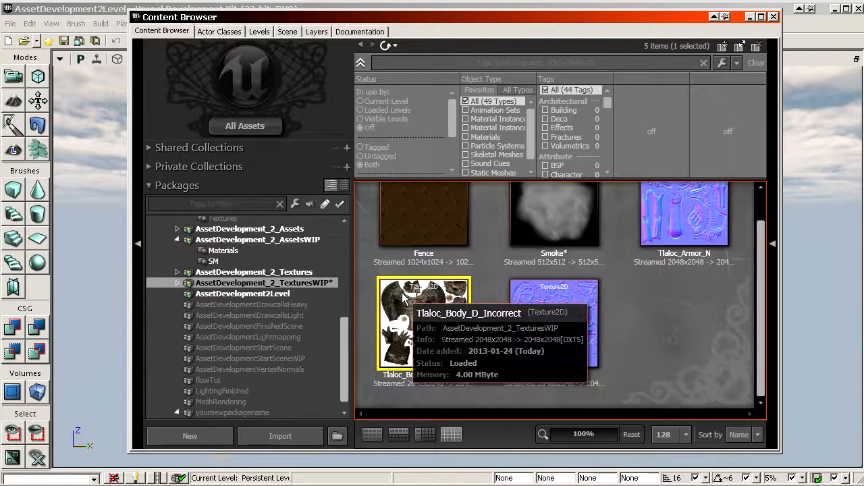
# Step: Import Tlaloc_Body_D.tga into the AssetDevelopment_2_TexturesWIP package with the default options
pyautogui.click(263, 435)
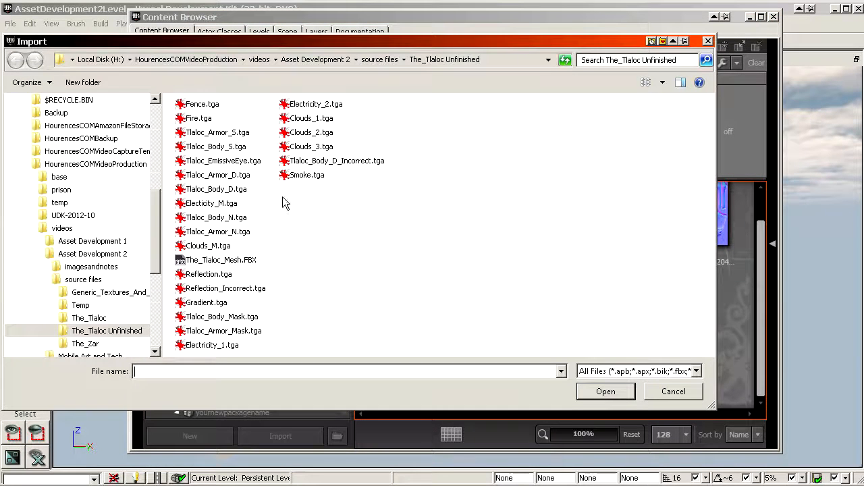
pyautogui.click(240, 177)
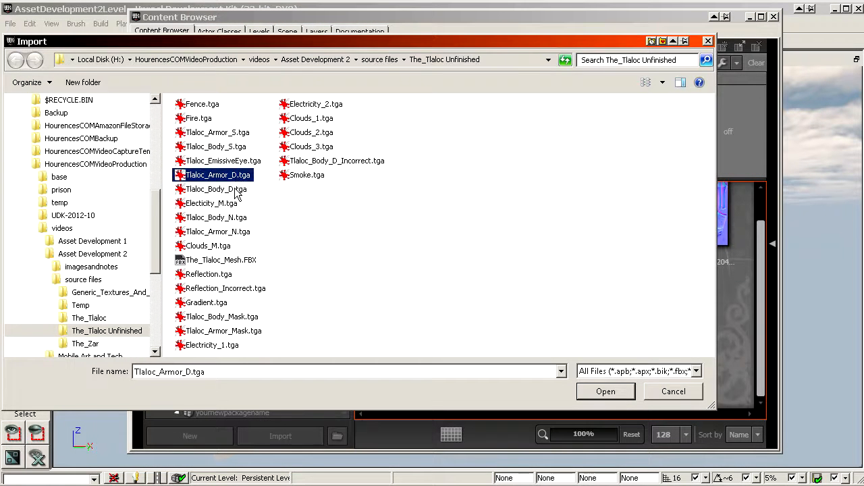
pyautogui.click(206, 191)
pyautogui.doubleClick(226, 196)
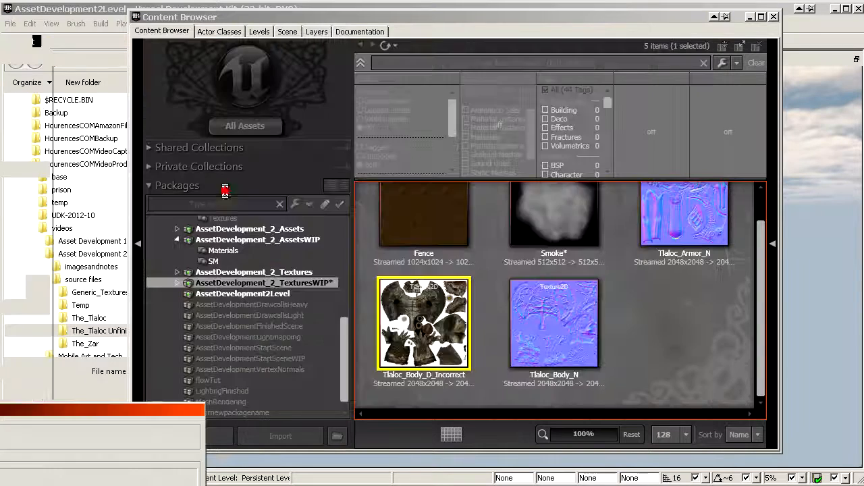
pyautogui.click(554, 120)
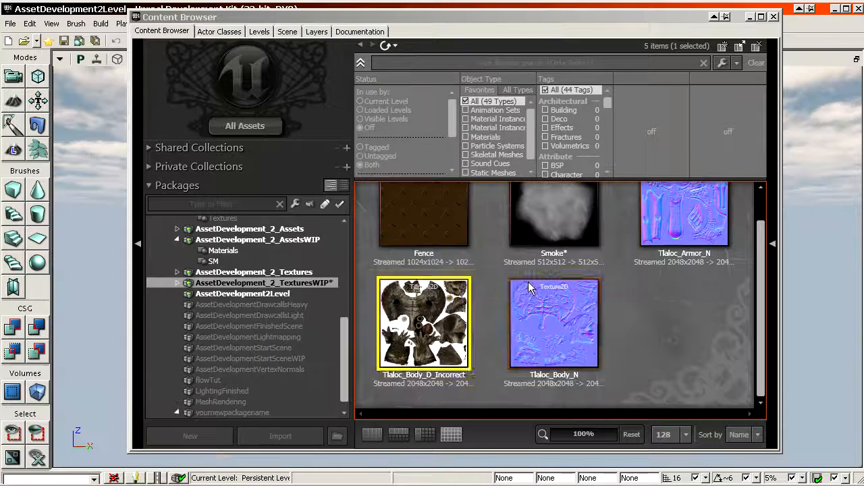
pyautogui.click(484, 349)
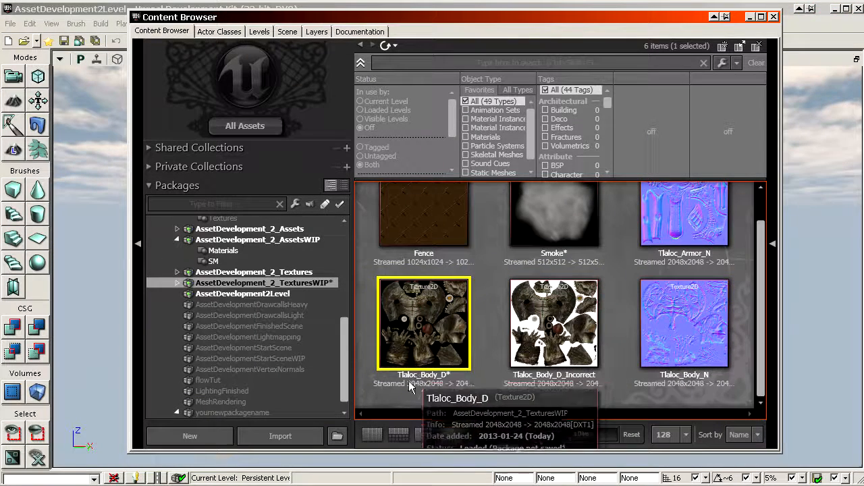
# Step: Compare the format and memory use of Tlaloc_Body_D and Tlaloc_Body_D_Incorrect, and inspect Tlaloc_Body_D in an enlarged texture preview
pyautogui.moveTo(419, 287)
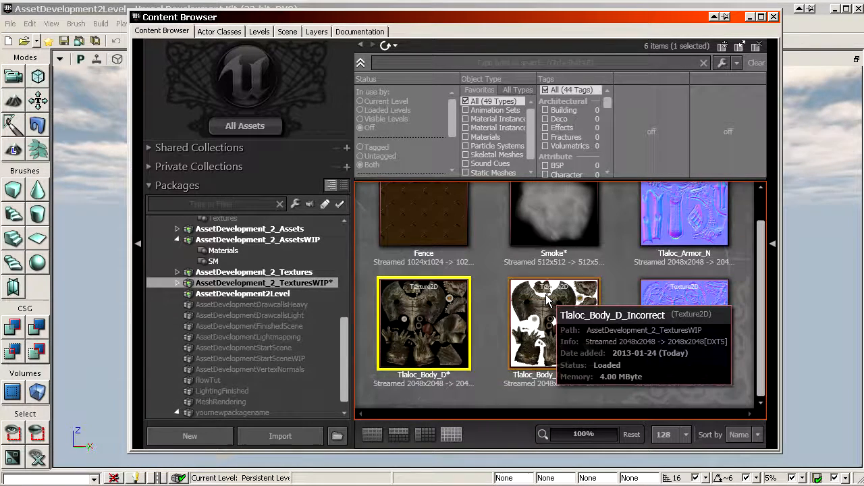
pyautogui.click(547, 301)
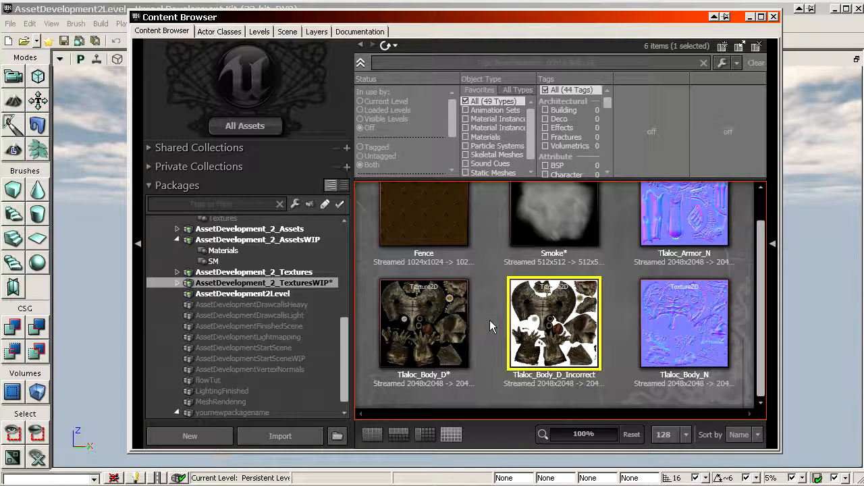
pyautogui.click(434, 317)
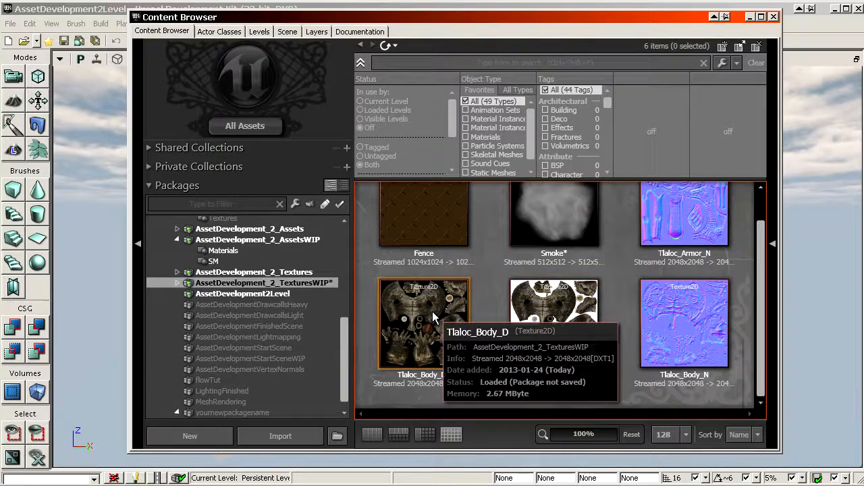
pyautogui.doubleClick(434, 317)
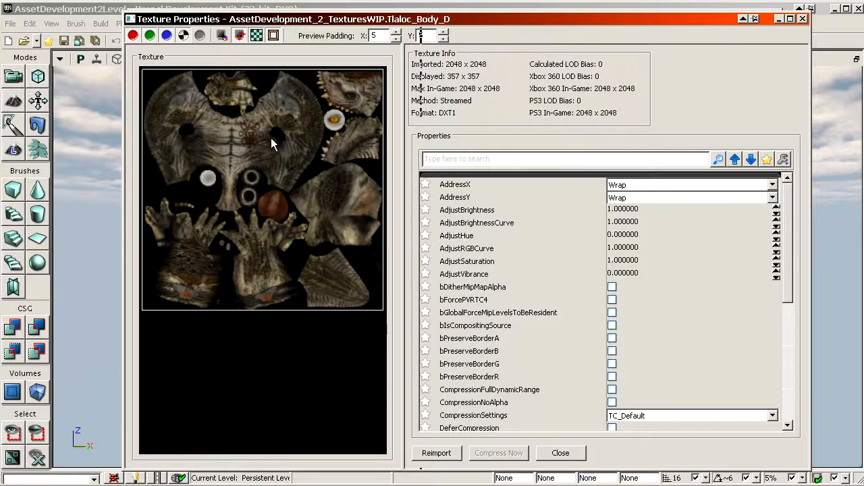
pyautogui.moveTo(401, 207); pyautogui.dragTo(552, 203)
pyautogui.click(712, 453)
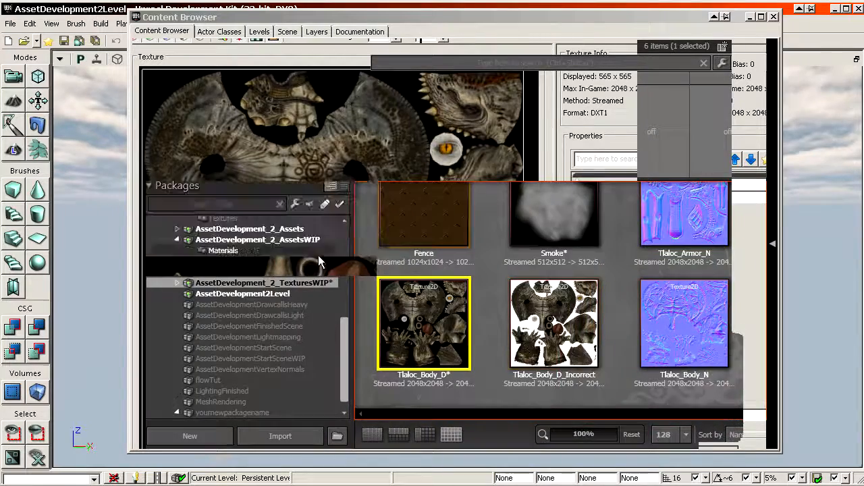
# Step: Inspect only the alpha channel of the Tlaloc_Body_D_Incorrect texture by hiding its red, green and blue channels
pyautogui.doubleClick(568, 317)
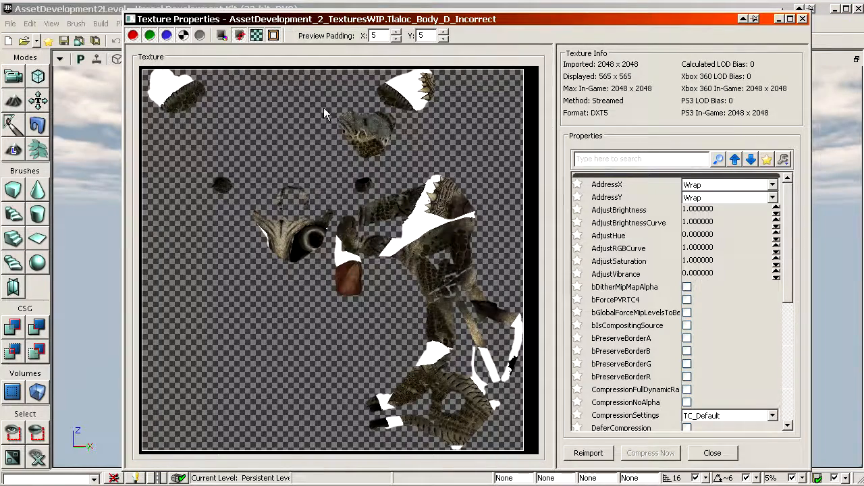
pyautogui.click(168, 35)
pyautogui.click(150, 35)
pyautogui.click(134, 35)
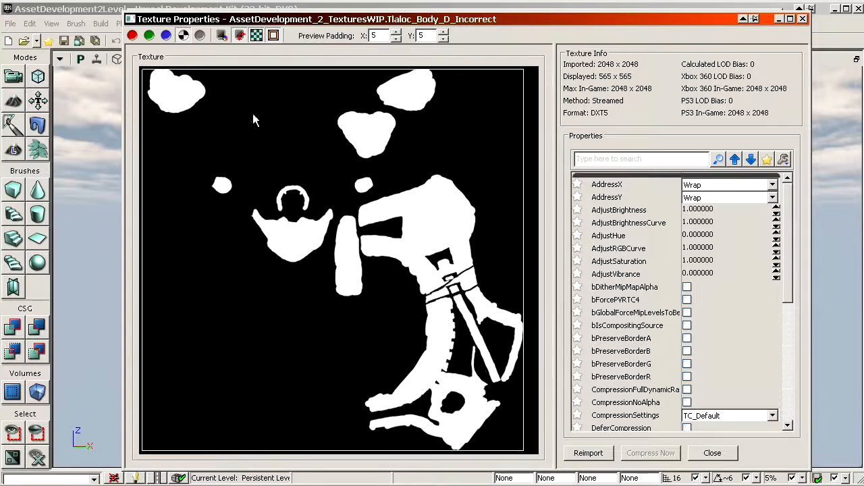
pyautogui.click(712, 453)
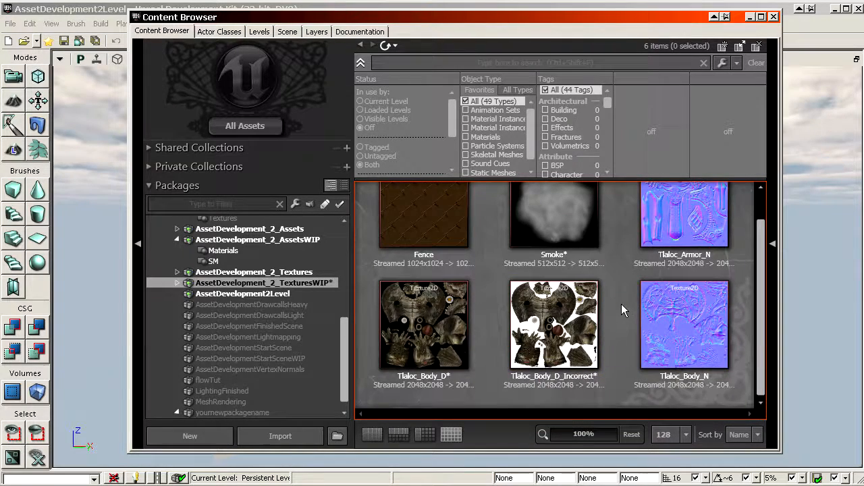
# Step: Inspect only the alpha channel of the Smoke texture by hiding its red, green and blue channels
pyautogui.scroll(1, 618, 302)
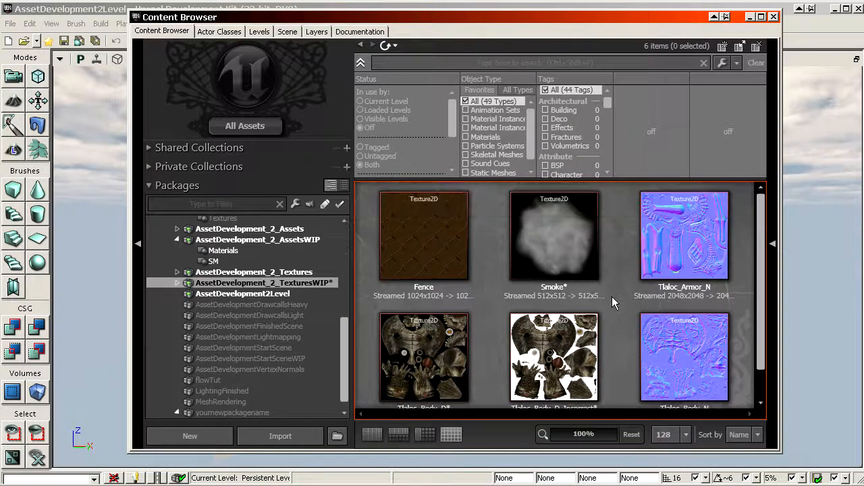
pyautogui.doubleClick(567, 246)
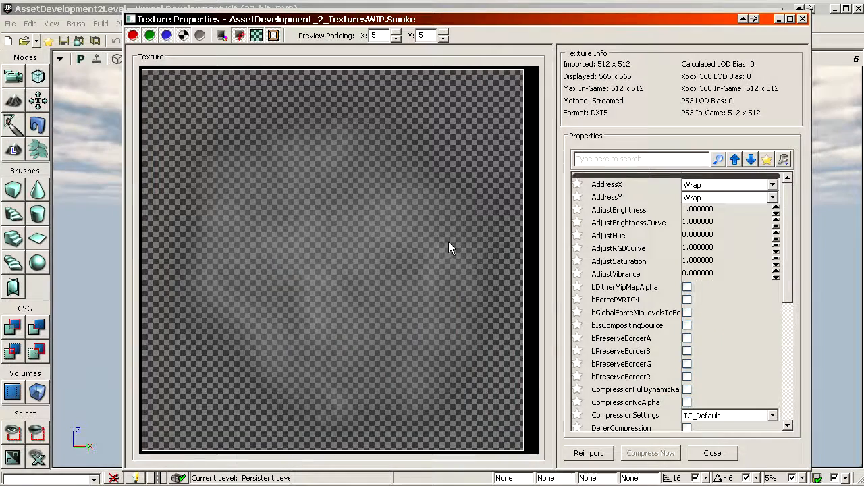
pyautogui.click(167, 38)
pyautogui.click(150, 39)
pyautogui.click(133, 39)
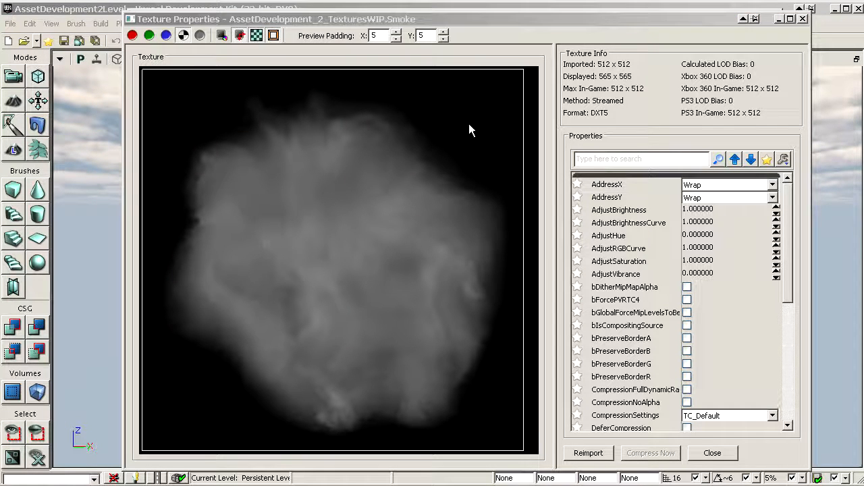
pyautogui.click(712, 453)
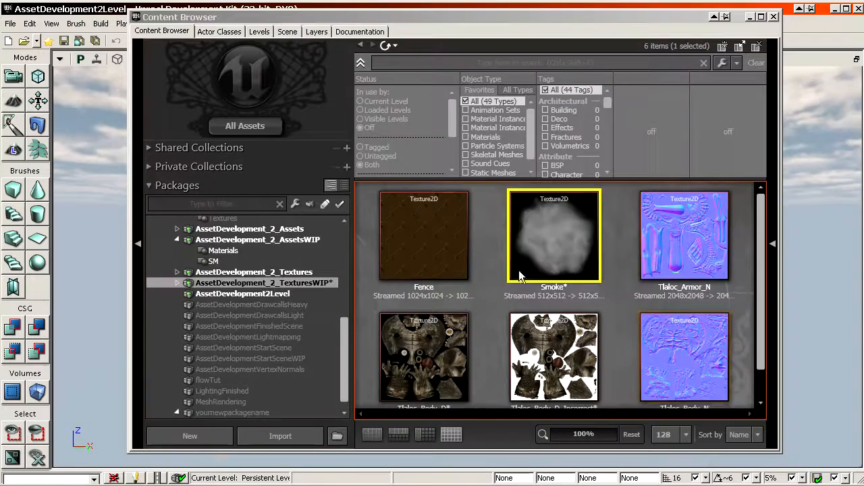
# Step: Open the Testing_Mat material and add Texture Sample nodes using the Smoke texture above the existing nodes
pyautogui.click(260, 255)
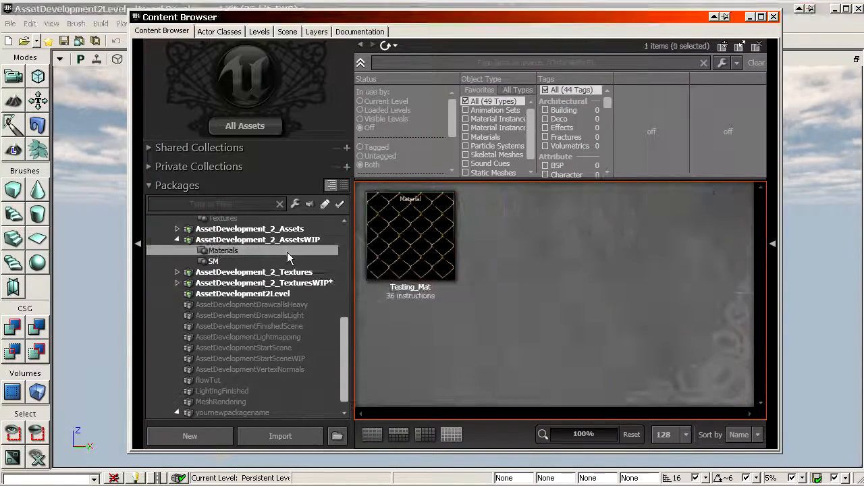
pyautogui.doubleClick(397, 222)
pyautogui.click(260, 283)
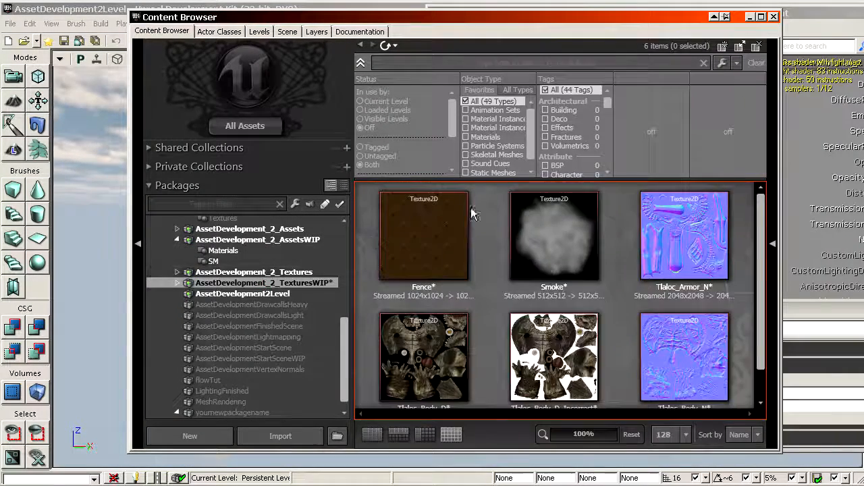
pyautogui.click(810, 15)
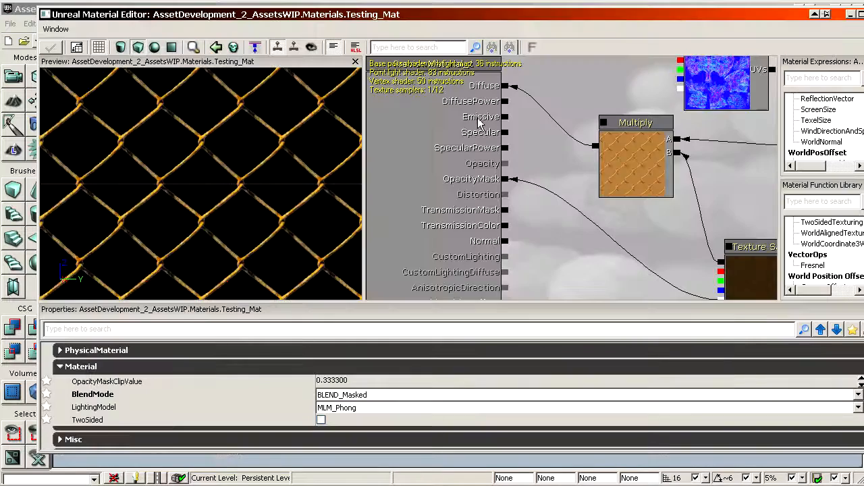
pyautogui.moveTo(546, 165); pyautogui.dragTo(545, 276)
pyautogui.press('t')
pyautogui.click(539, 126)
pyautogui.click(556, 101)
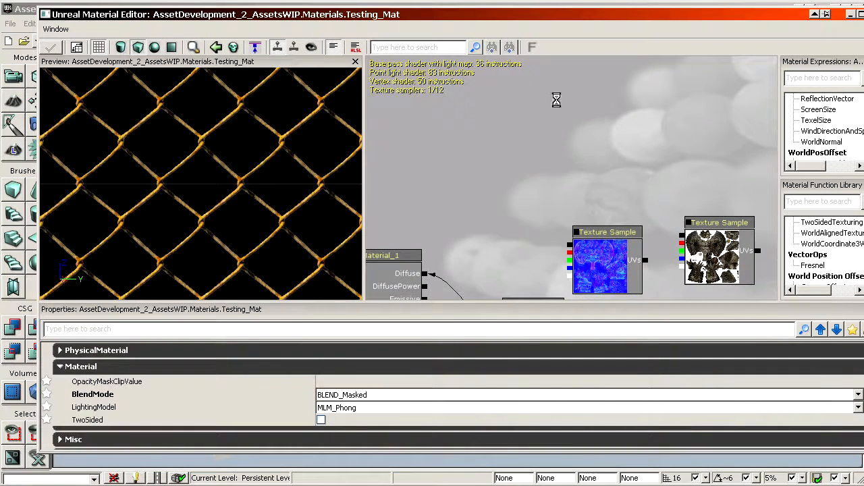
# Step: Delete the duplicate Smoke Texture Sample node from the material graph
pyautogui.scroll(2, 602, 165)
pyautogui.moveTo(601, 147); pyautogui.dragTo(607, 98)
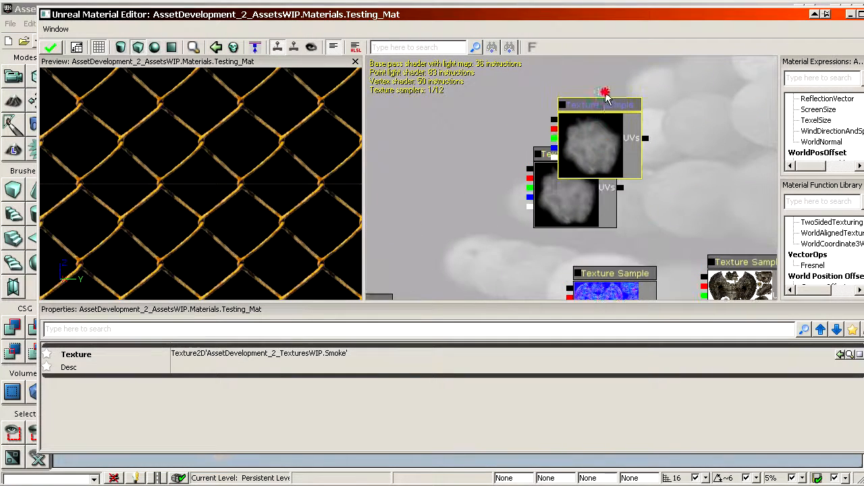
pyautogui.press('Delete')
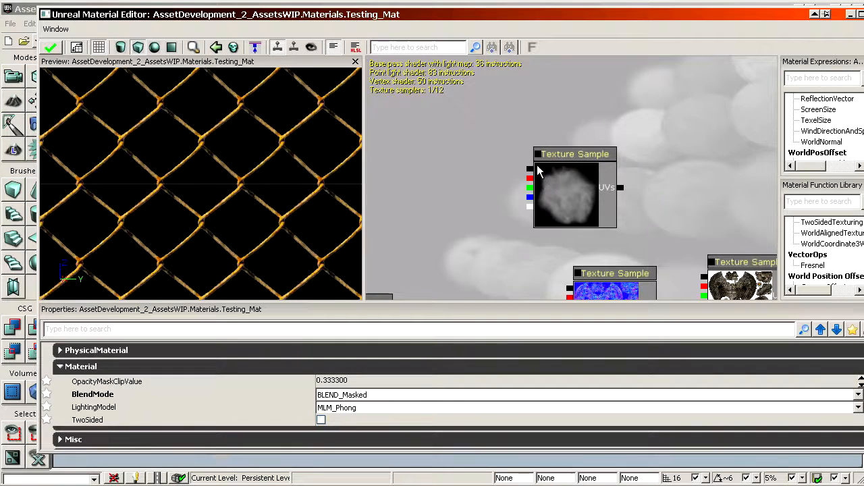
# Step: Disconnect the material's Diffuse and OpacityMask inputs and connect the Smoke texture's alpha output to Opacity
pyautogui.moveTo(519, 201); pyautogui.dragTo(605, 126)
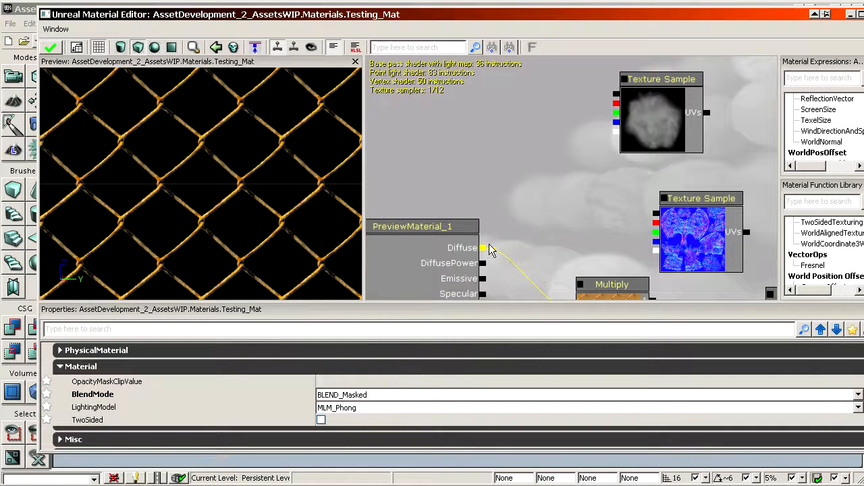
pyautogui.keyDown('alt'); pyautogui.click(488, 245); pyautogui.keyUp('alt')
pyautogui.moveTo(534, 224); pyautogui.dragTo(522, 137)
pyautogui.keyDown('alt'); pyautogui.click(474, 251); pyautogui.keyUp('alt')
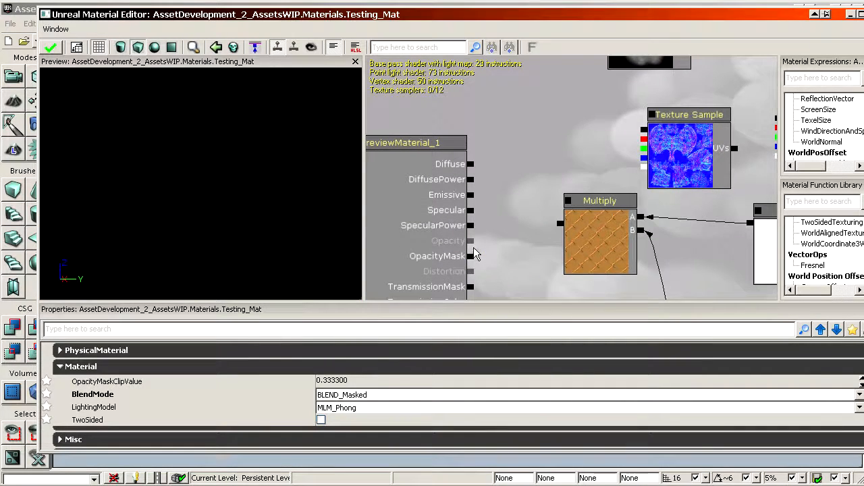
pyautogui.moveTo(474, 251); pyautogui.dragTo(603, 130)
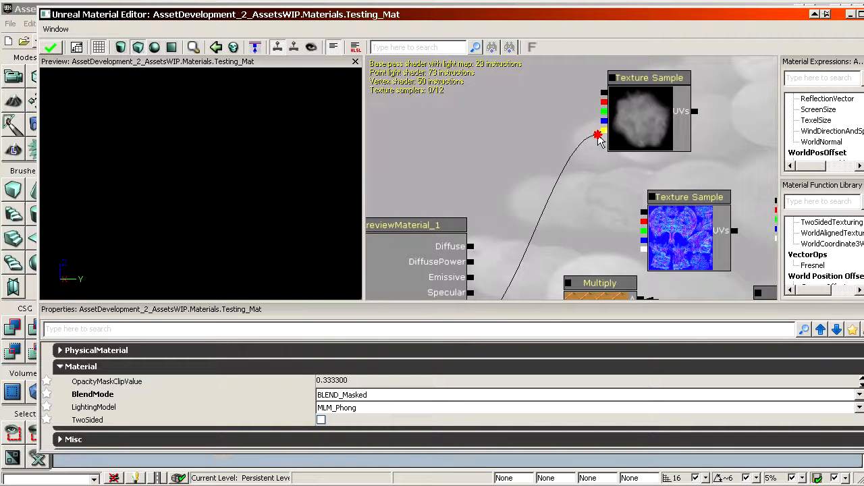
# Step: Add a Constant node with value 0 and connect it to the material's Emissive input
pyautogui.click(491, 92)
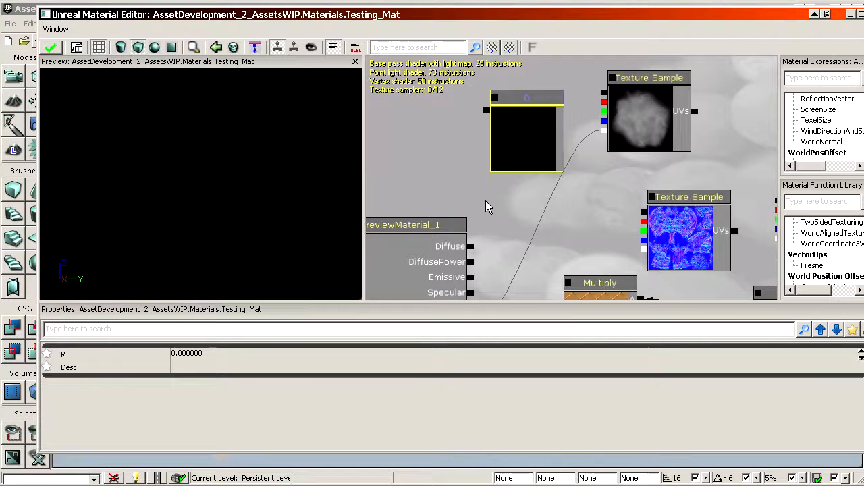
pyautogui.moveTo(474, 282); pyautogui.dragTo(486, 110)
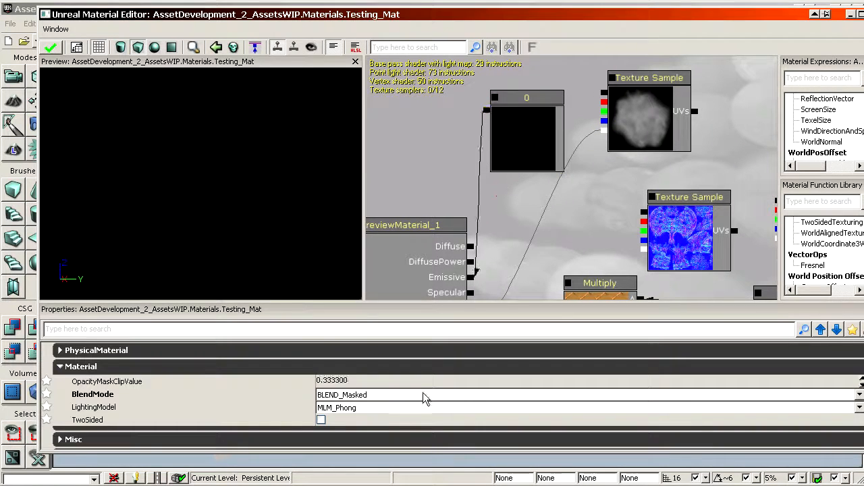
# Step: Set the material's blend mode to BLEND_Translucent and its lighting model to MLM_Unlit
pyautogui.click(369, 396)
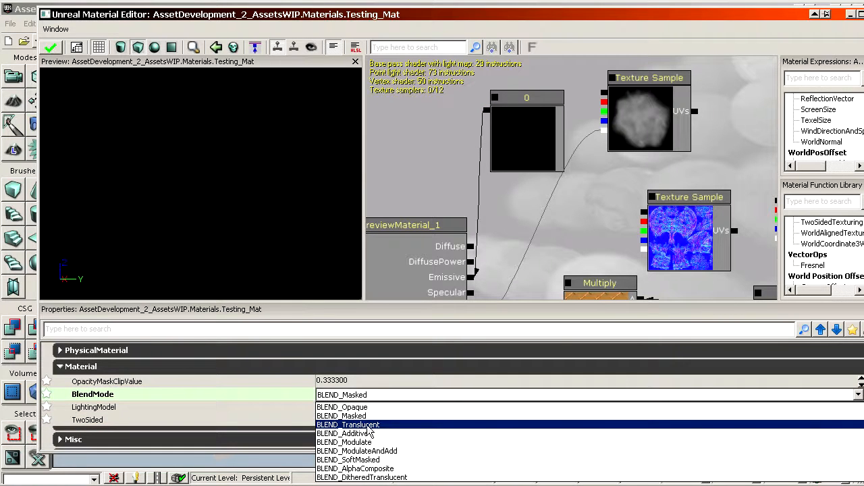
pyautogui.click(365, 424)
pyautogui.click(365, 407)
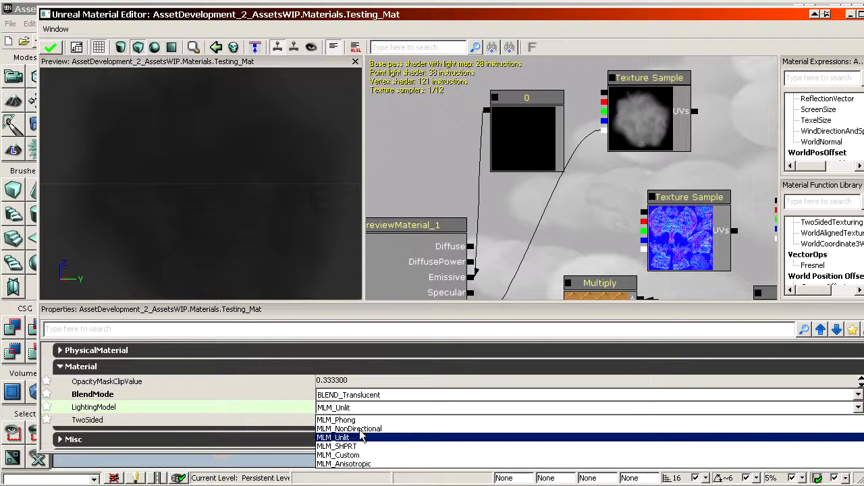
pyautogui.click(361, 434)
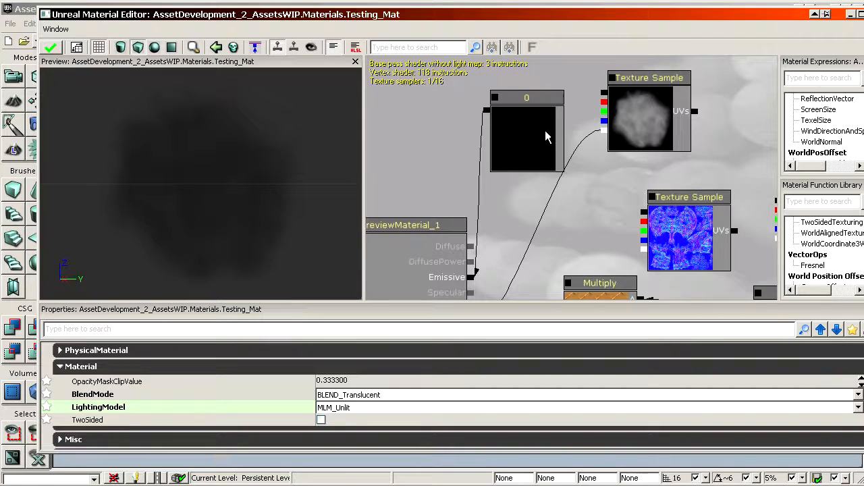
# Step: Try values of 4 and 1 for the Constant feeding Emissive, and settle on 0.5
pyautogui.click(547, 137)
pyautogui.click(276, 360)
pyautogui.write('4')
pyautogui.press('Return')
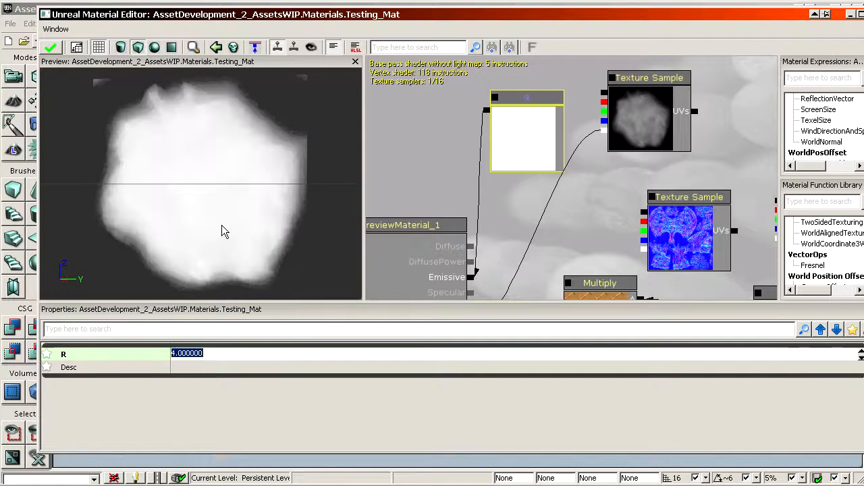
pyautogui.write('1')
pyautogui.press('Return')
pyautogui.moveTo(220, 207); pyautogui.dragTo(221, 162, button='right')
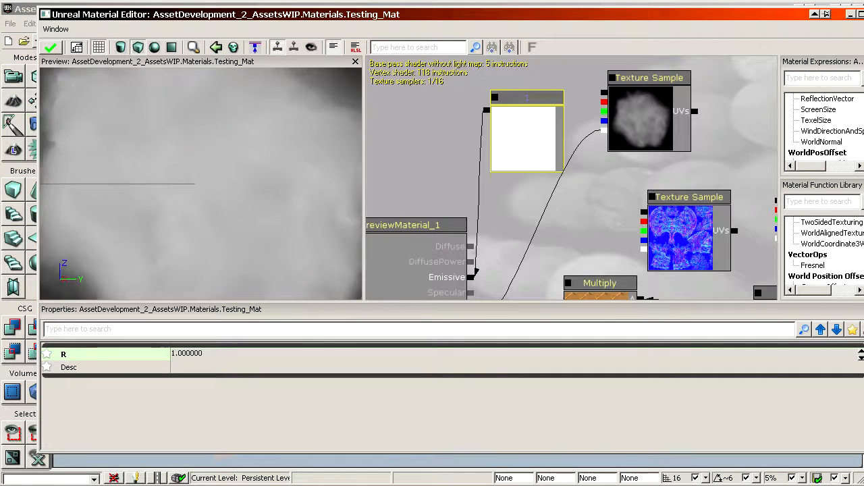
pyautogui.click(222, 352)
pyautogui.write('0.5')
pyautogui.press('Return')
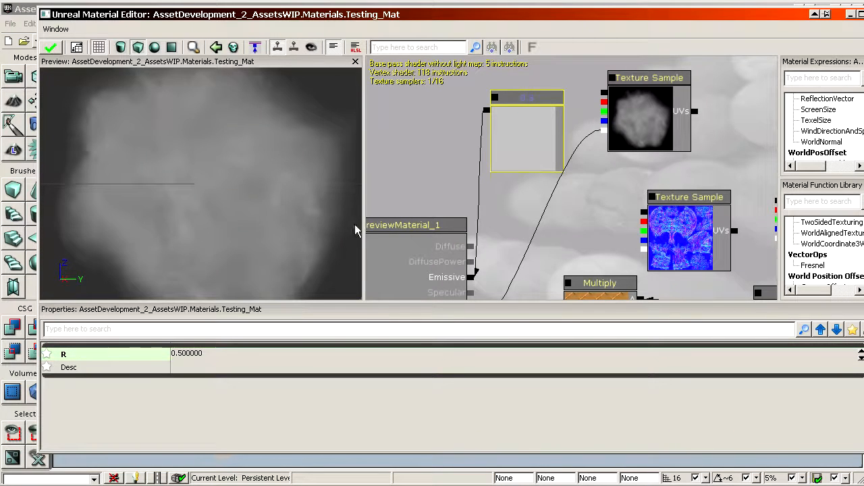
# Step: Move the Smoke Texture Sample node farther away from the 0.5 Constant node in the material graph
pyautogui.moveTo(569, 203); pyautogui.dragTo(521, 216)
pyautogui.click(590, 144)
pyautogui.click(601, 145)
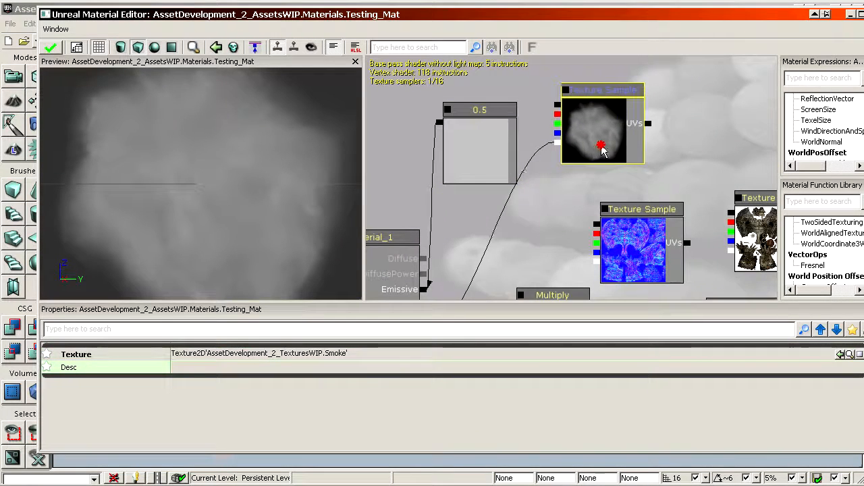
pyautogui.keyDown('ctrl'); pyautogui.moveTo(600, 146); pyautogui.dragTo(675, 160); pyautogui.keyUp('ctrl')
pyautogui.moveTo(474, 293); pyautogui.dragTo(456, 261)
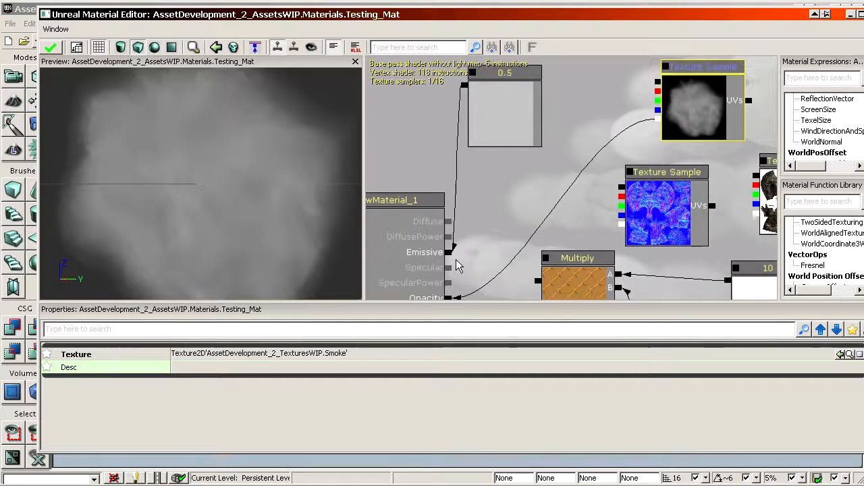
# Step: Examine the smoke transparency in the material preview from several angles and distances
pyautogui.click(497, 154)
pyautogui.click(498, 132)
pyautogui.moveTo(151, 233); pyautogui.dragTo(202, 233)
pyautogui.moveTo(170, 193); pyautogui.dragTo(181, 212)
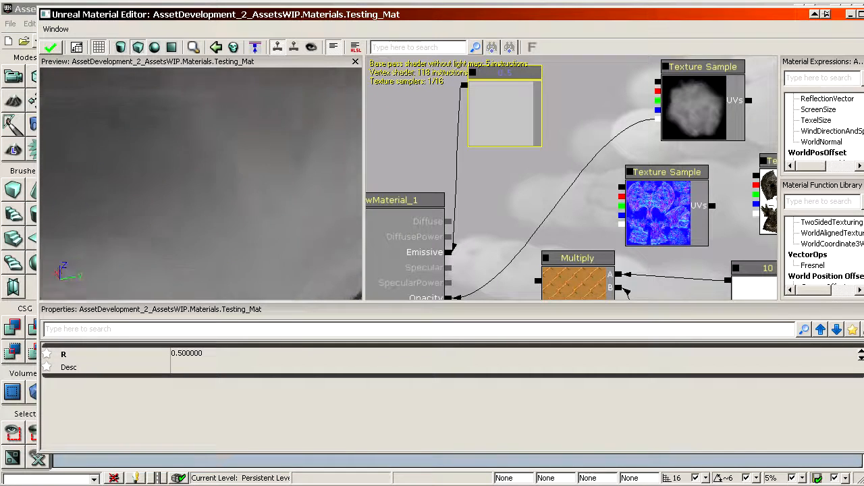
pyautogui.moveTo(174, 177); pyautogui.dragTo(199, 177)
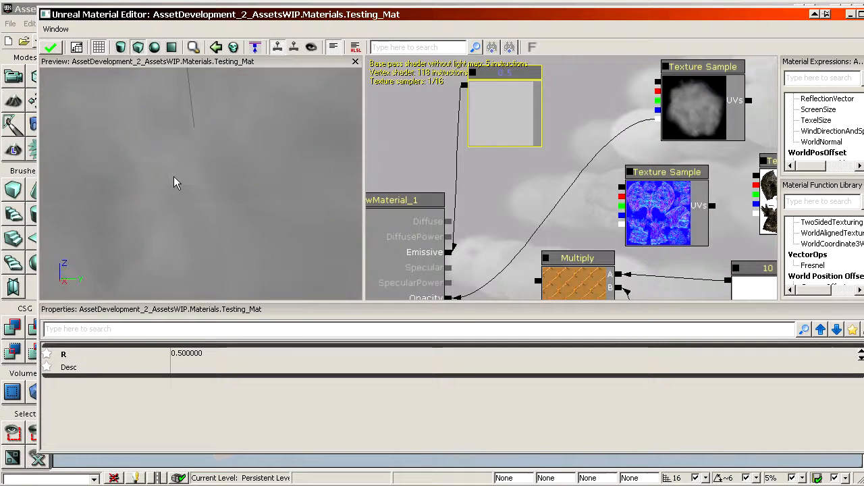
pyautogui.scroll(-3, 173, 176)
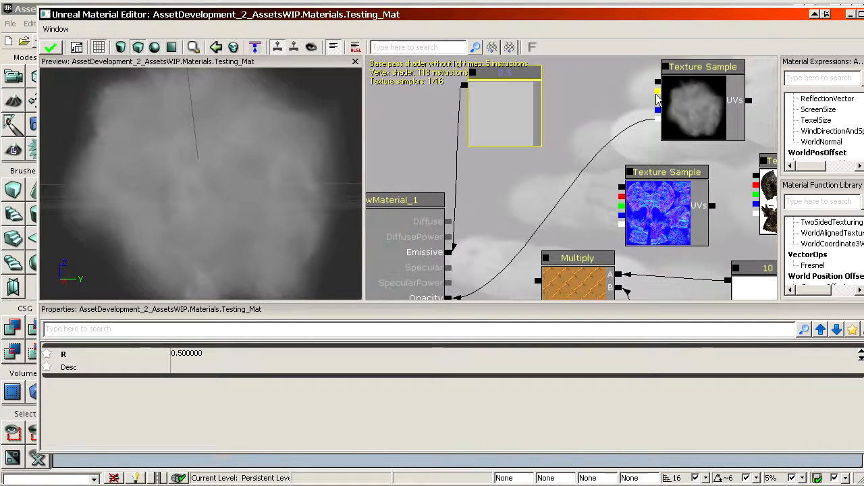
# Step: Connect the Smoke texture's RGB output to Opacity in place of its alpha output, and inspect the result in the preview
pyautogui.moveTo(658, 100); pyautogui.dragTo(452, 238)
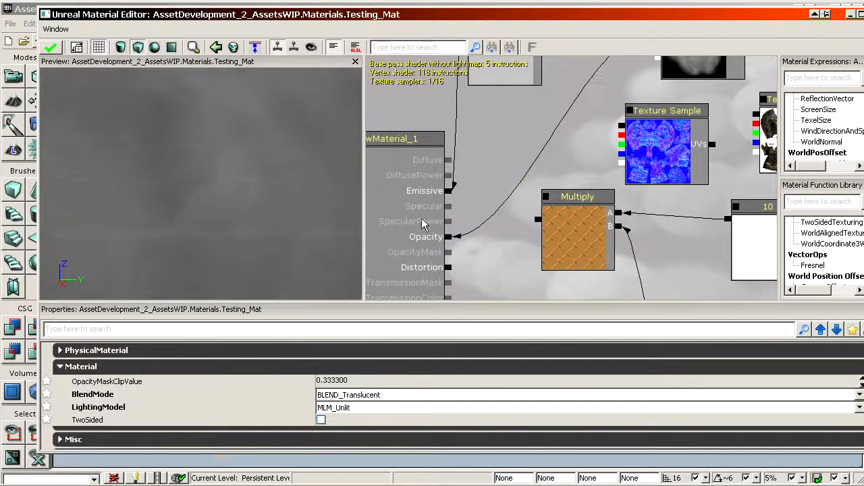
pyautogui.moveTo(624, 87); pyautogui.dragTo(401, 246)
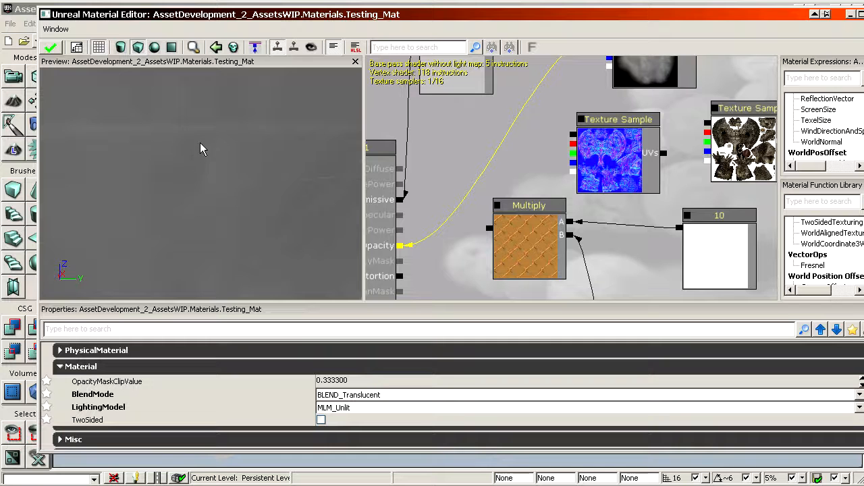
pyautogui.moveTo(230, 156); pyautogui.dragTo(189, 163)
pyautogui.moveTo(220, 191)
pyautogui.mouseDown()
pyautogui.moveTo(230, 191)
pyautogui.moveTo(220, 191)
pyautogui.mouseUp()
pyautogui.moveTo(220, 191); pyautogui.dragTo(220, 230, button='right')
pyautogui.moveTo(208, 173); pyautogui.dragTo(210, 165)
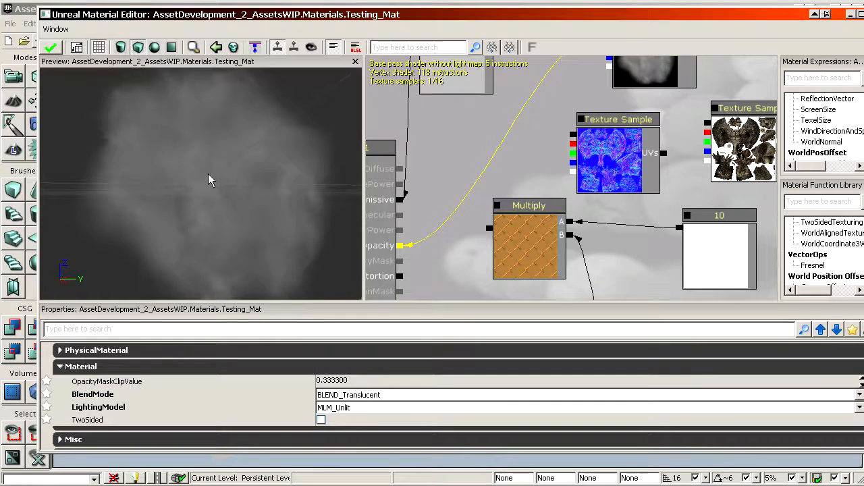
pyautogui.moveTo(503, 69); pyautogui.dragTo(469, 137)
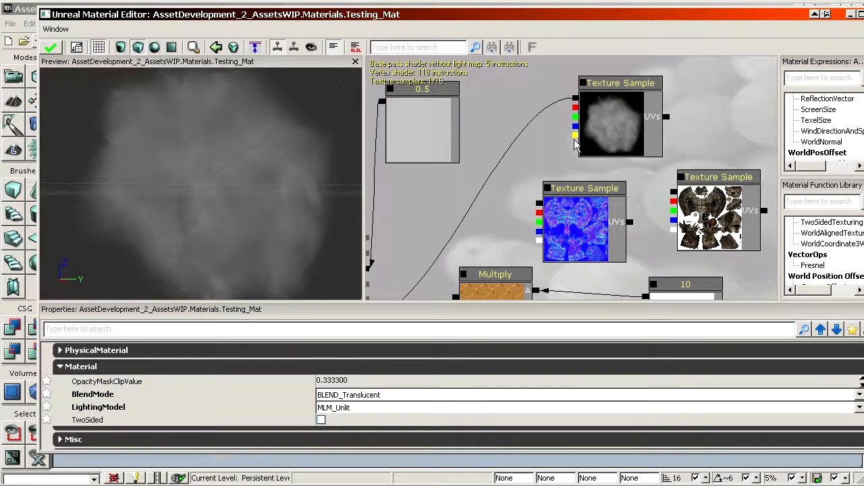
pyautogui.moveTo(575, 141); pyautogui.dragTo(435, 216)
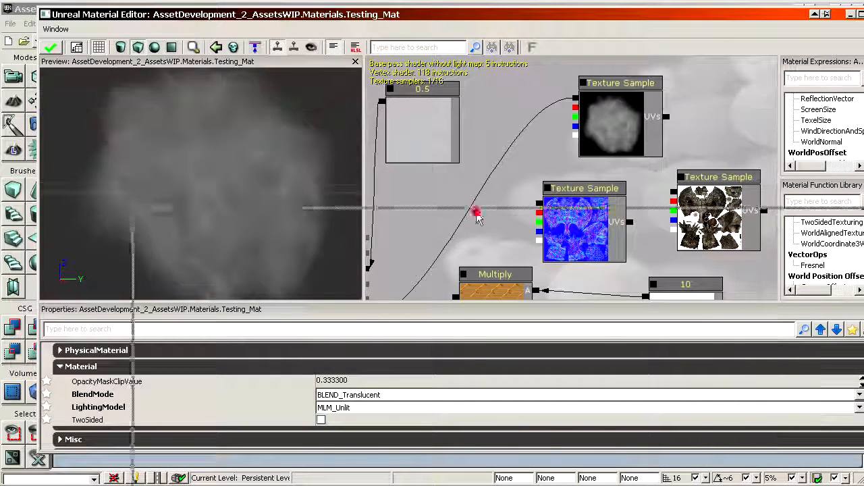
# Step: Move the Material Editor aside and view the Tlaloc_Armor_Mask.tga image in IrfanView, closing it when done
pyautogui.moveTo(729, 140); pyautogui.dragTo(515, 418)
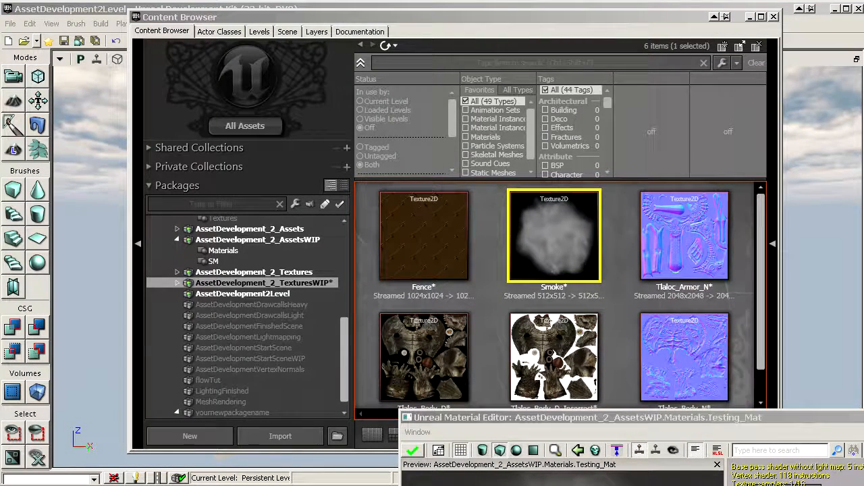
pyautogui.moveTo(0, 42); pyautogui.dragTo(437, 37)
pyautogui.moveTo(436, 38); pyautogui.dragTo(389, 30)
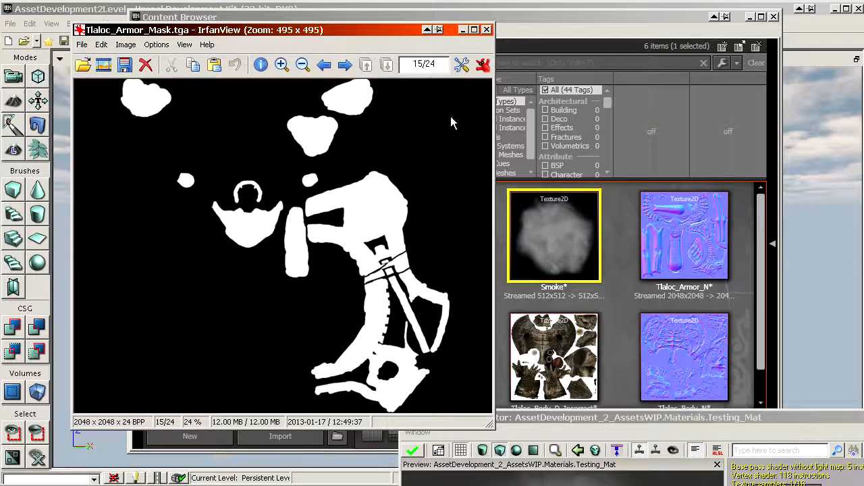
pyautogui.click(487, 30)
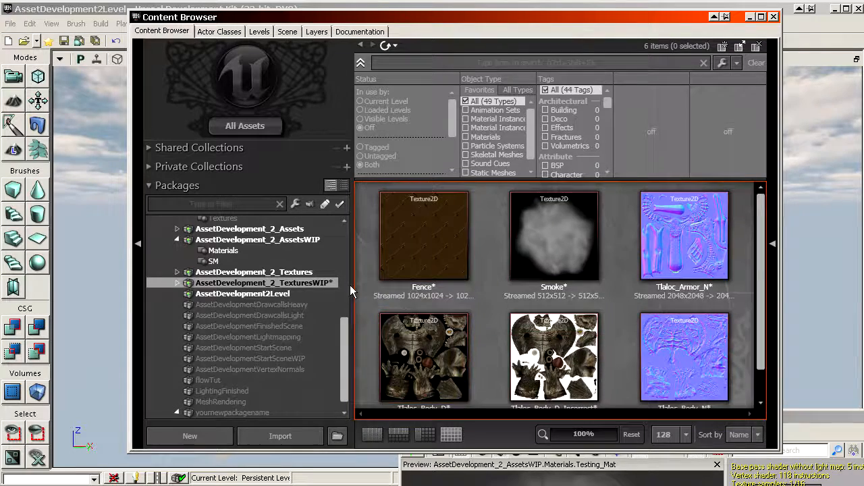
# Step: Open The_Tlaloc_Mesh from the AssetDevelopment_2_Assets package and examine the character with its glowing materials
pyautogui.click(284, 228)
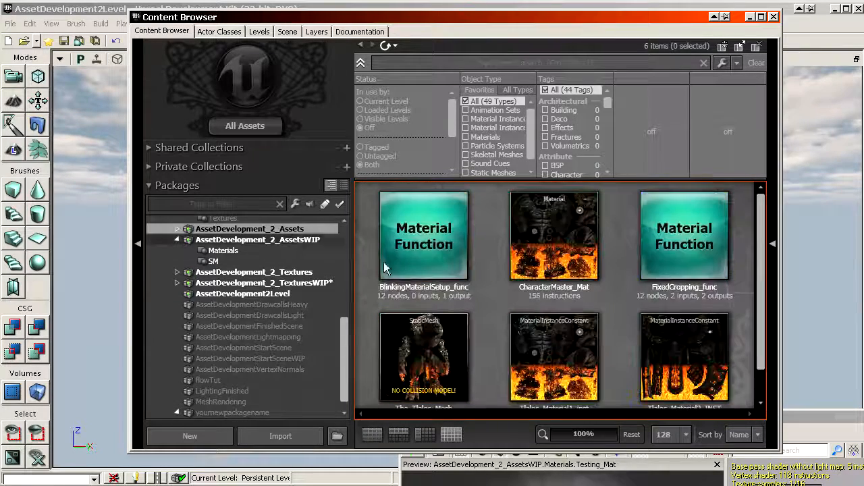
pyautogui.click(408, 364)
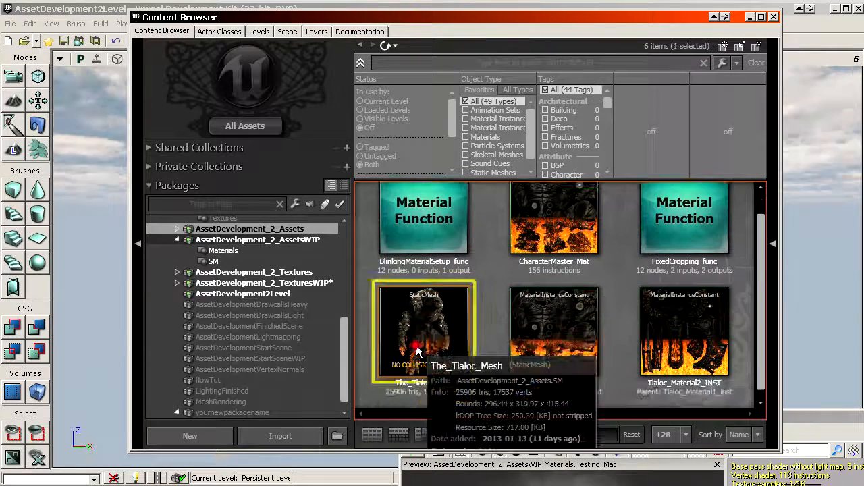
pyautogui.doubleClick(443, 320)
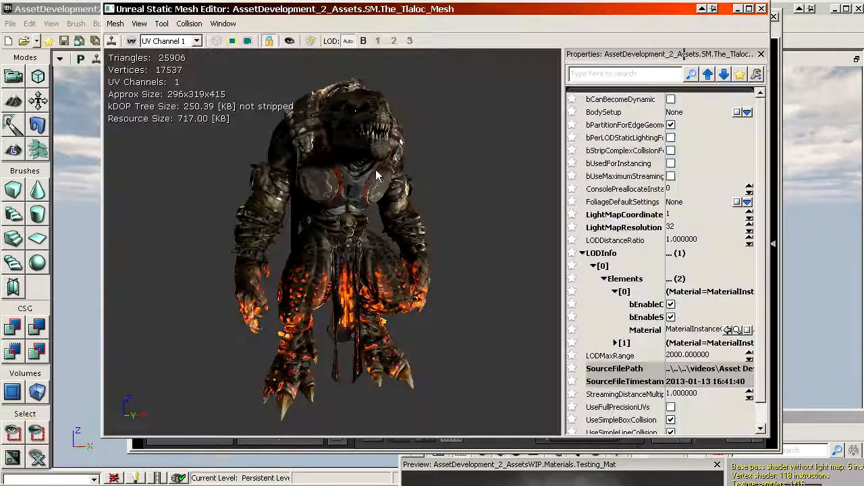
pyautogui.moveTo(376, 176); pyautogui.dragTo(409, 268)
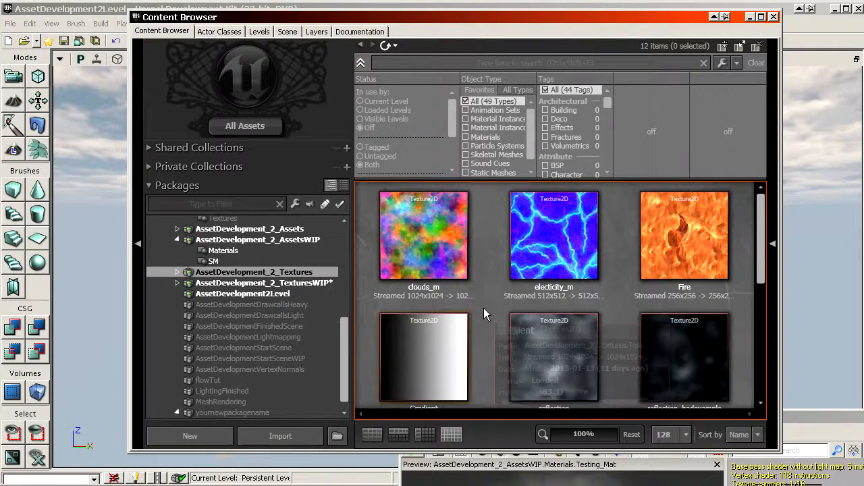
# Step: Open the clouds_m texture in AssetDevelopment_2_Textures, inspect its red, green and blue channels individually, and close its properties
pyautogui.click(445, 274)
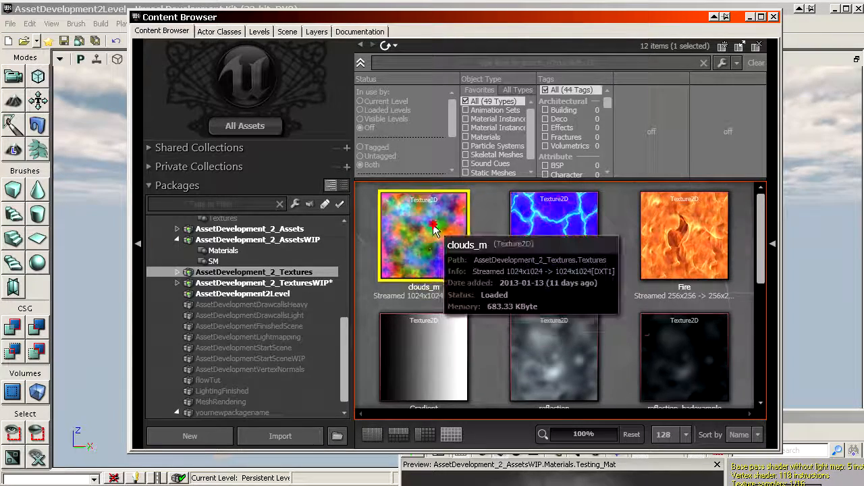
pyautogui.doubleClick(433, 224)
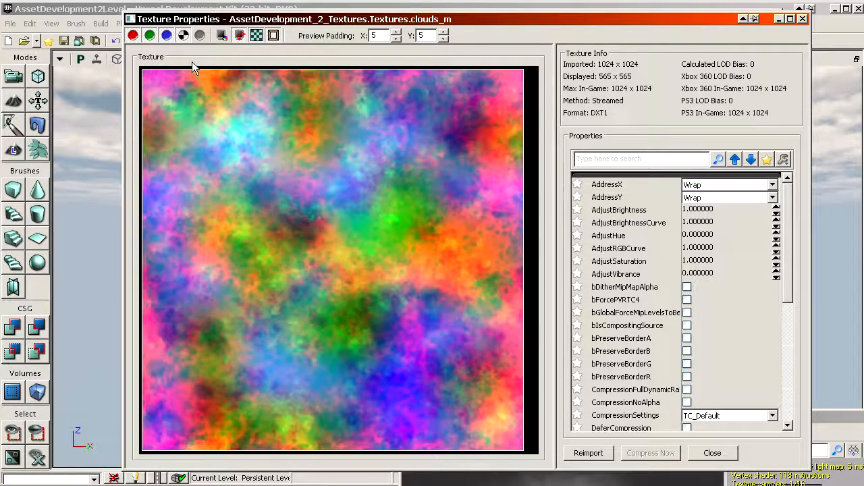
pyautogui.click(149, 35)
pyautogui.click(166, 35)
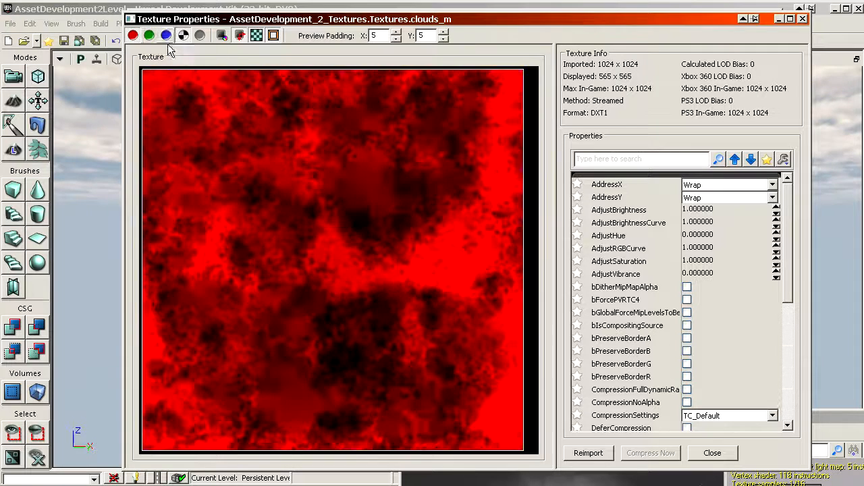
pyautogui.click(200, 36)
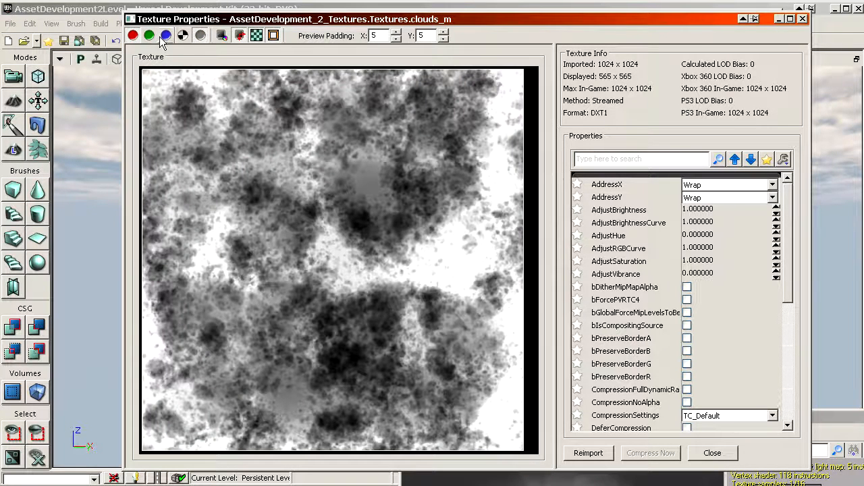
pyautogui.click(133, 39)
pyautogui.click(150, 38)
pyautogui.click(149, 39)
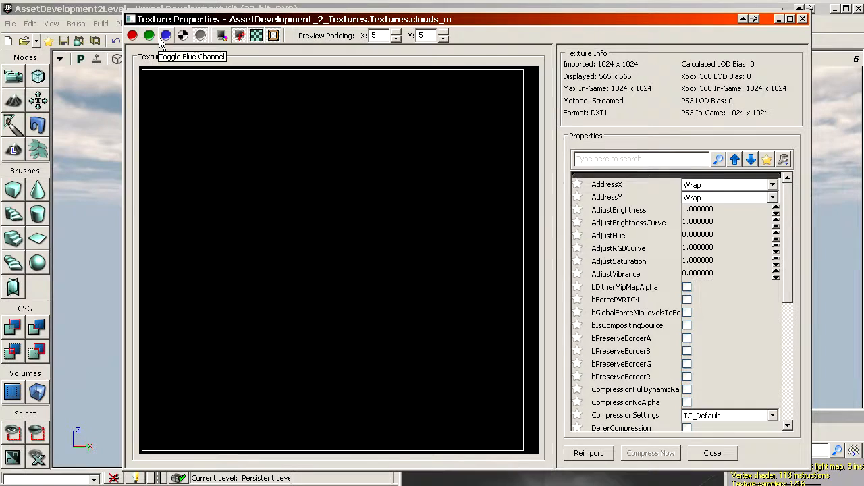
pyautogui.click(166, 37)
pyautogui.click(167, 40)
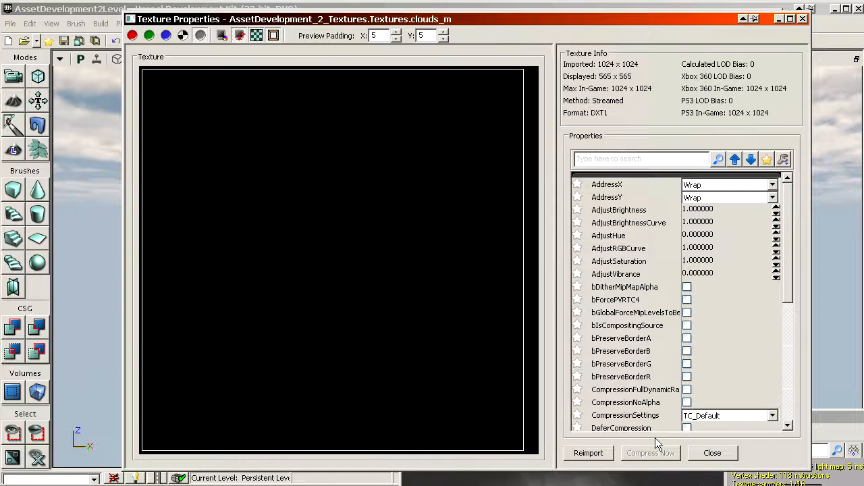
pyautogui.click(717, 456)
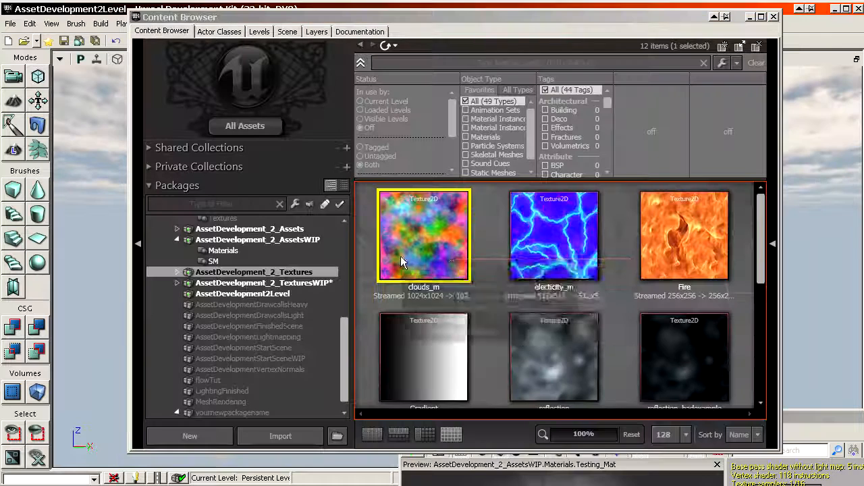
# Step: Open the electicity_m texture, inspect its individual color channels in grayscale, and close its properties
pyautogui.doubleClick(561, 244)
pyautogui.click(150, 36)
pyautogui.click(166, 36)
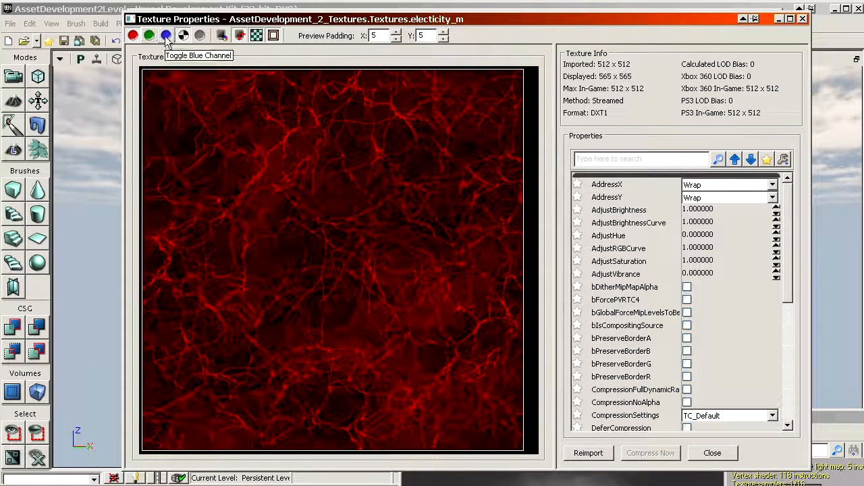
pyautogui.click(200, 36)
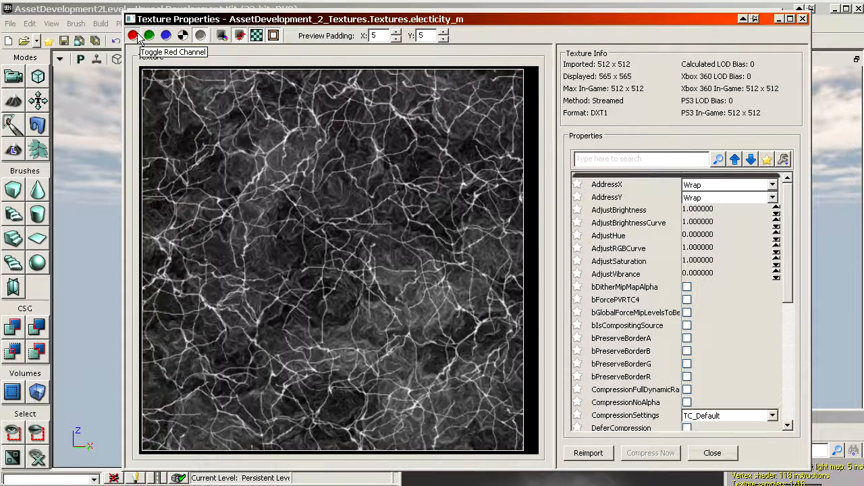
pyautogui.click(132, 36)
pyautogui.click(166, 35)
pyautogui.click(168, 38)
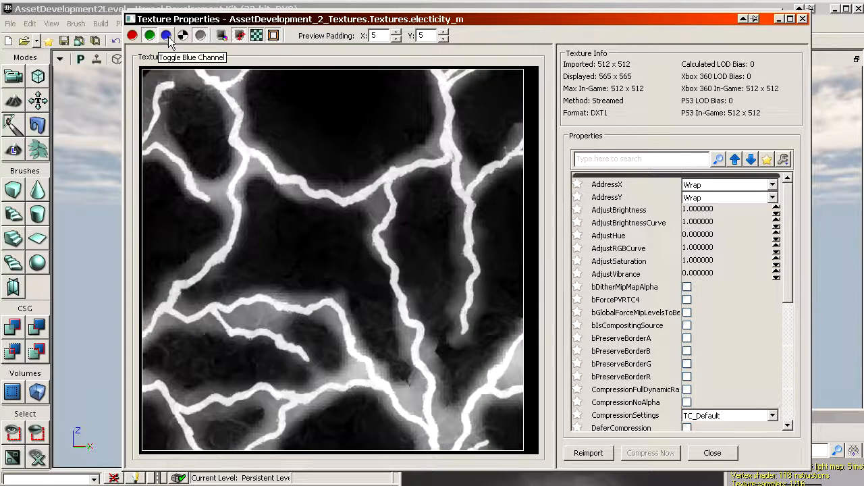
pyautogui.click(712, 453)
# Step: Open the Tlaloc_M texture from AssetDevelopment_2_Textures and inspect its red, green and blue channels one at a time in grayscale
pyautogui.scroll(-5, 571, 297)
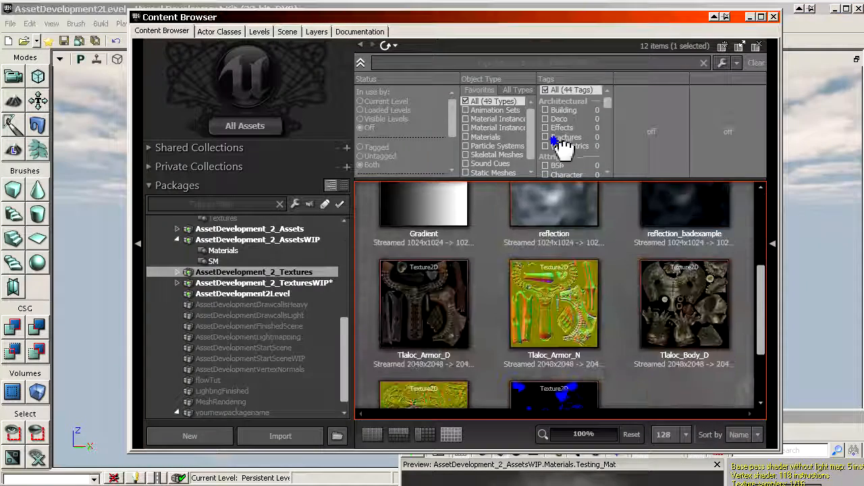
pyautogui.scroll(-2, 573, 335)
pyautogui.doubleClick(567, 318)
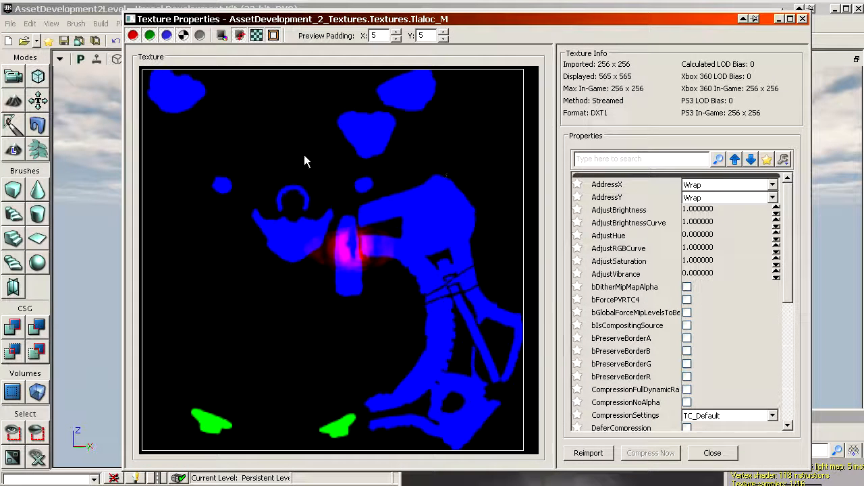
pyautogui.click(150, 37)
pyautogui.click(166, 36)
pyautogui.click(200, 36)
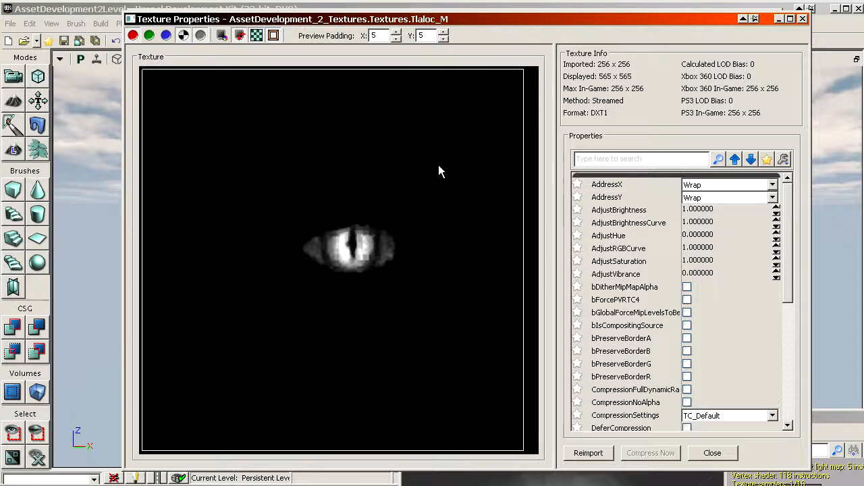
pyautogui.click(149, 35)
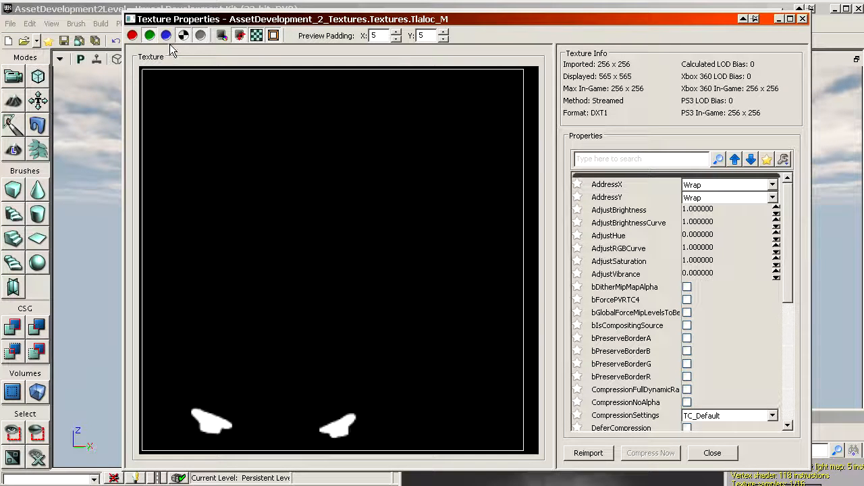
pyautogui.click(166, 35)
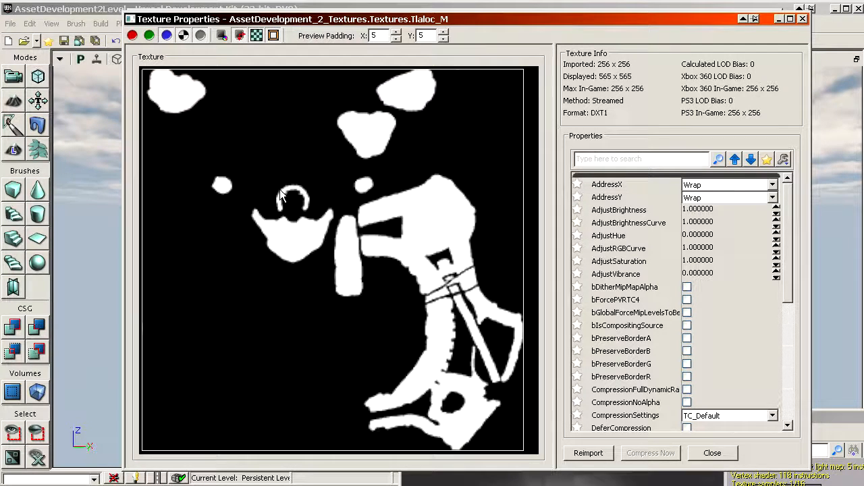
# Step: Restore all color channels of the Tlaloc_M preview to full color and close its properties
pyautogui.click(167, 34)
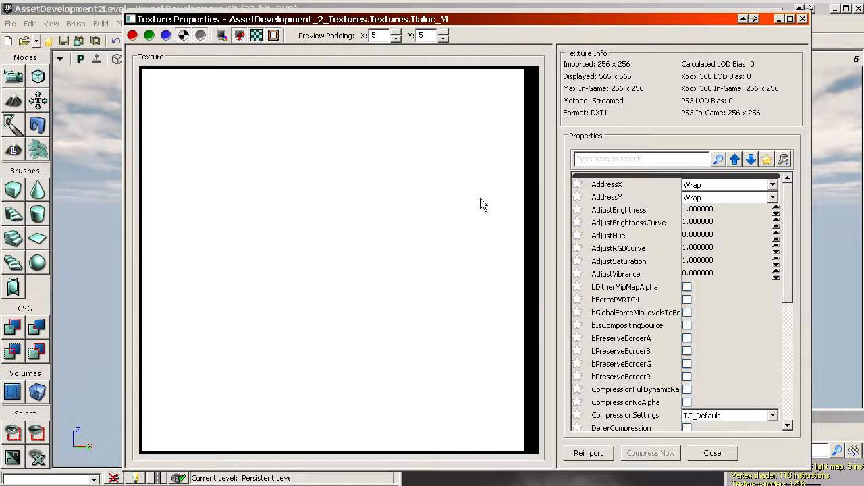
pyautogui.click(150, 35)
pyautogui.click(132, 35)
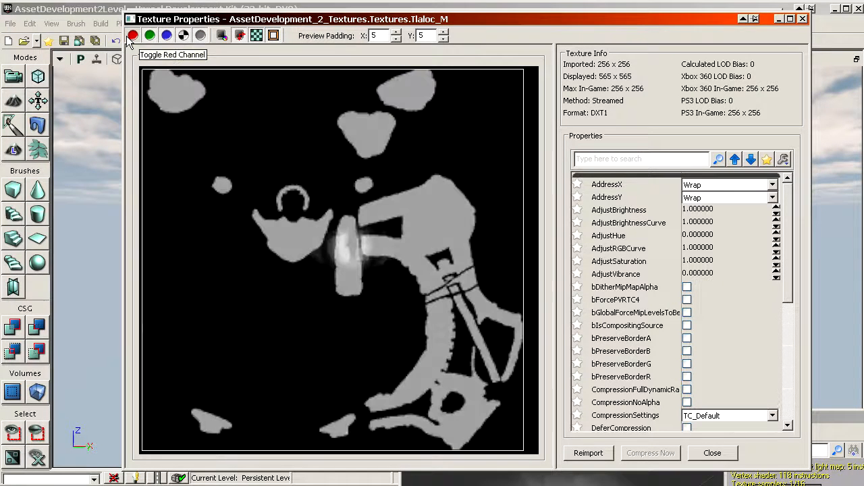
pyautogui.click(200, 35)
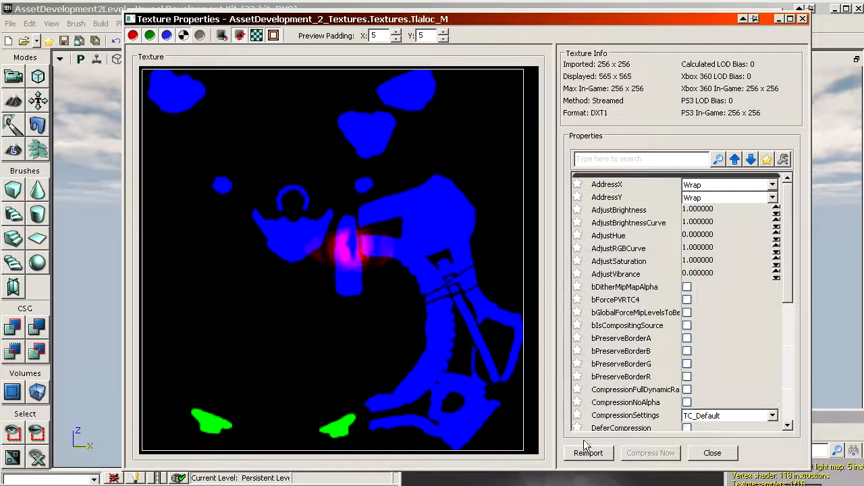
pyautogui.click(711, 453)
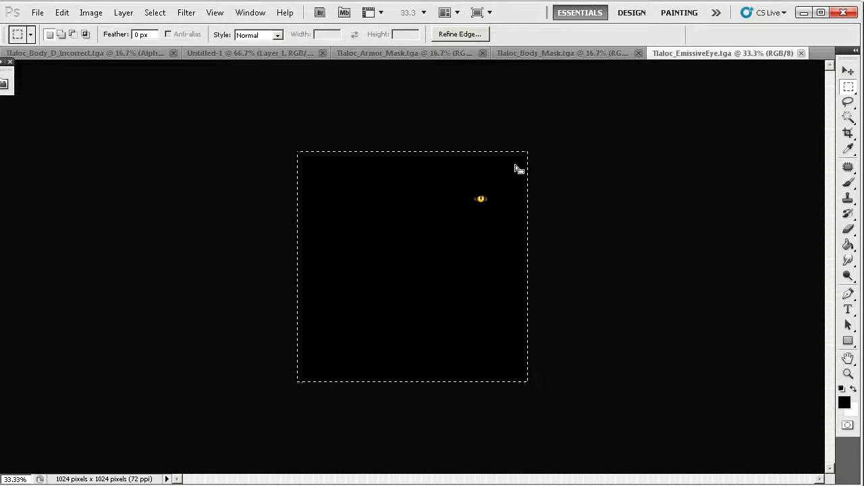
# Step: Switch to Photoshop, create a new 1024 x 1024 pixel document, and bring the Channels panel into view
pyautogui.hotkey('ctrl', 'n')
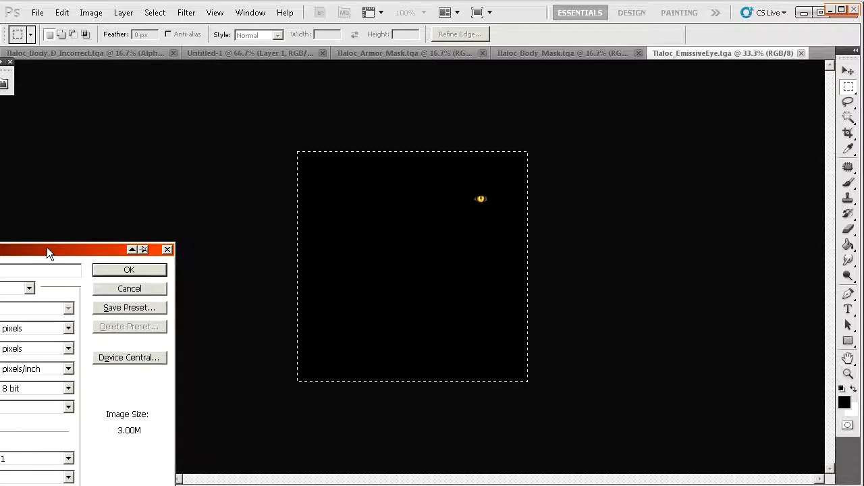
pyautogui.moveTo(47, 249); pyautogui.dragTo(430, 128)
pyautogui.press('Return')
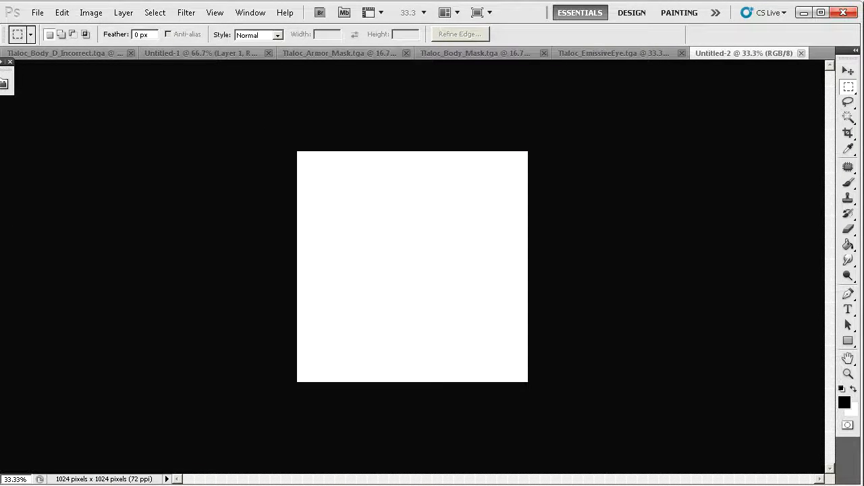
pyautogui.hotkey('ctrl', '3')
pyautogui.moveTo(863, 4); pyautogui.dragTo(669, 58)
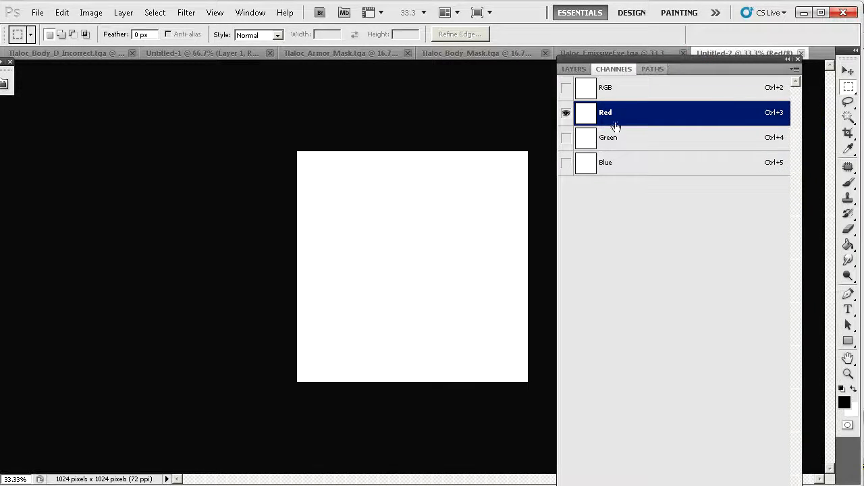
# Step: Paste the copied emissive eye image into the new document's RGB composite and isolate its red channel
pyautogui.click(609, 92)
pyautogui.hotkey('ctrl', 'v')
pyautogui.click(615, 116)
pyautogui.hotkey('ctrl', 'a')
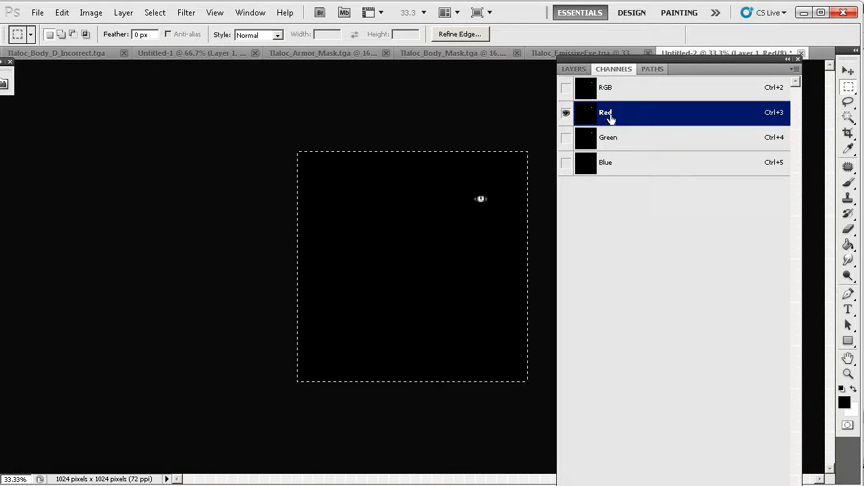
pyautogui.moveTo(616, 69); pyautogui.dragTo(625, 83)
# Step: Copy the entire Tlaloc_Body_Mask.tga image and paste it into the green channel of the Untitled-2 document
pyautogui.click(650, 53)
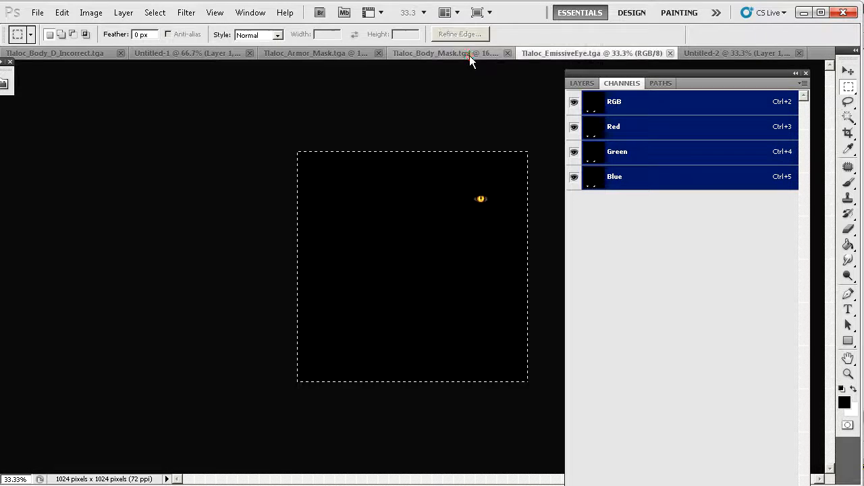
pyautogui.click(471, 56)
pyautogui.hotkey('ctrl', 'a')
pyautogui.click(704, 53)
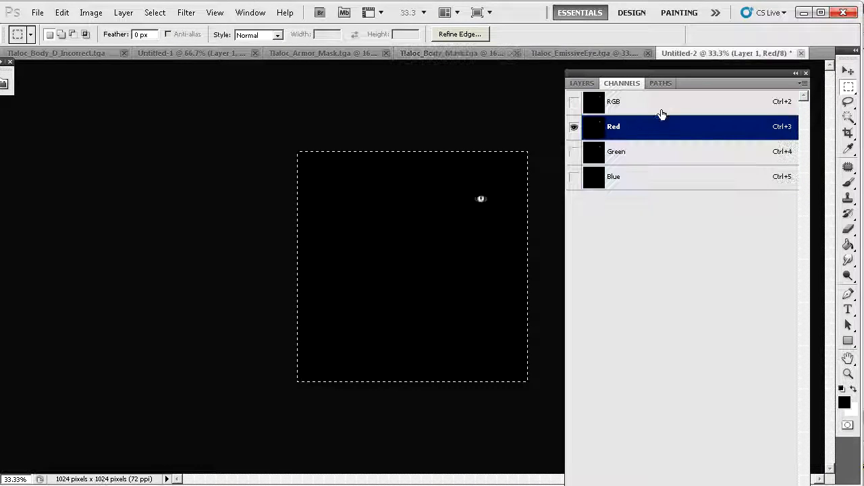
pyautogui.click(629, 152)
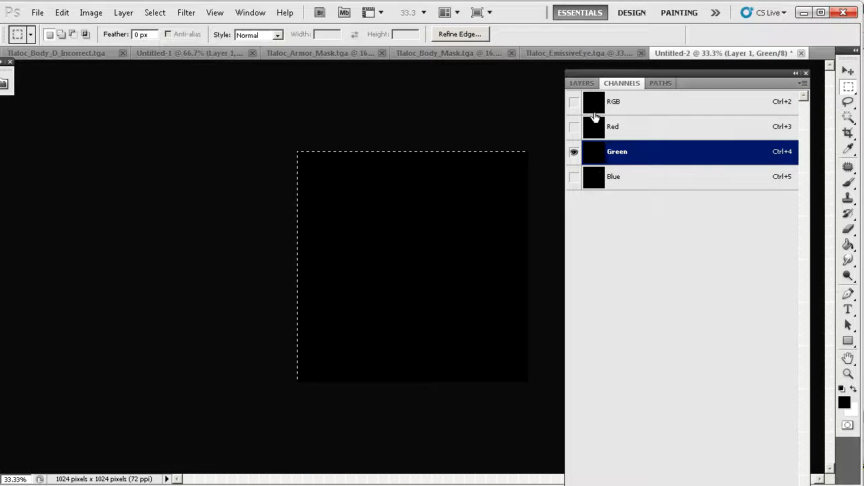
# Step: Scale the pasted body mask in the green channel down to fit the 1024 x 1024 canvas
pyautogui.hotkey('ctrl', 't')
pyautogui.hotkey('ctrl', '-')
pyautogui.hotkey('ctrl', '-')
pyautogui.hotkey('ctrl', '-')
pyautogui.hotkey('ctrl', '-')
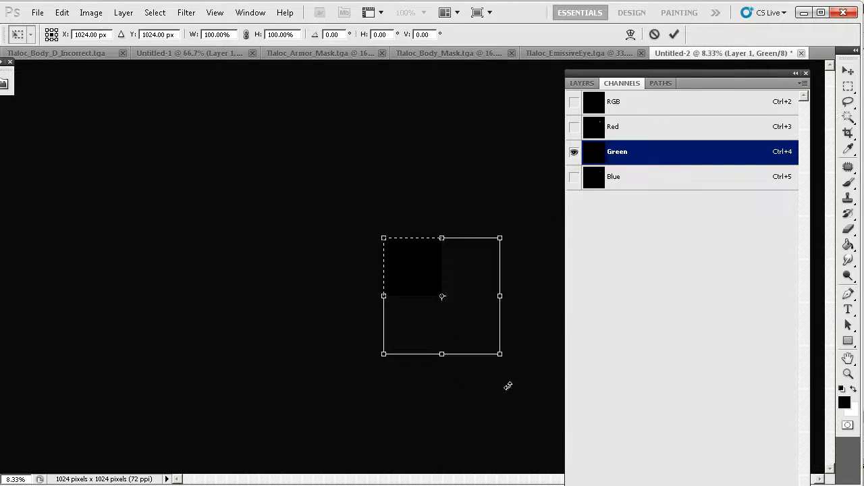
pyautogui.moveTo(500, 354); pyautogui.dragTo(441, 298)
pyautogui.press('Return')
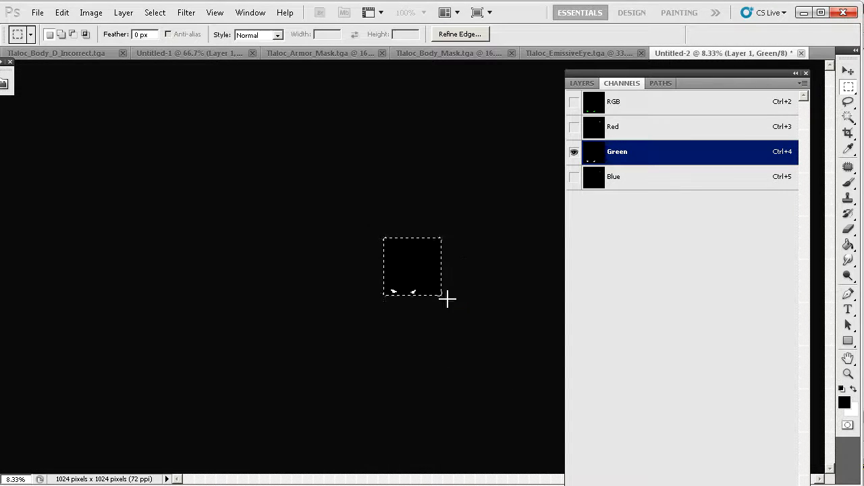
# Step: Copy the entire Tlaloc_Armor_Mask.tga image and return to the Untitled-2 document
pyautogui.hotkey('ctrl', '+')
pyautogui.hotkey('ctrl', '+')
pyautogui.hotkey('ctrl', '+')
pyautogui.hotkey('ctrl', '+')
pyautogui.click(335, 54)
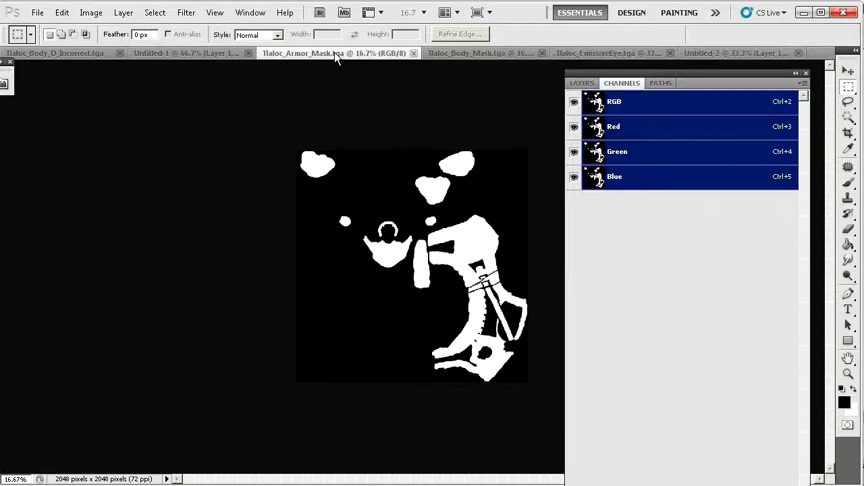
pyautogui.hotkey('ctrl', 'a')
pyautogui.hotkey('ctrl', 'c')
pyautogui.click(728, 51)
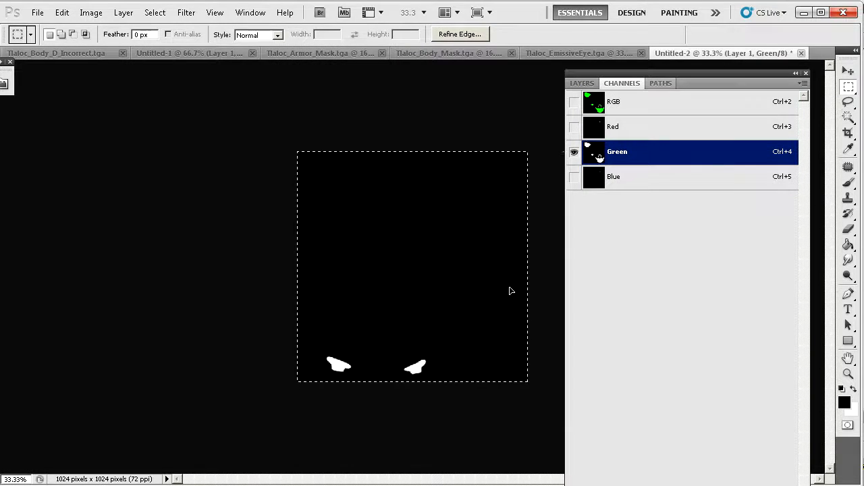
pyautogui.hotkey('ctrl', 'v')
pyautogui.hotkey('ctrl', 't')
pyautogui.hotkey('ctrl', '-')
pyautogui.hotkey('ctrl', '-')
pyautogui.hotkey('ctrl', '-')
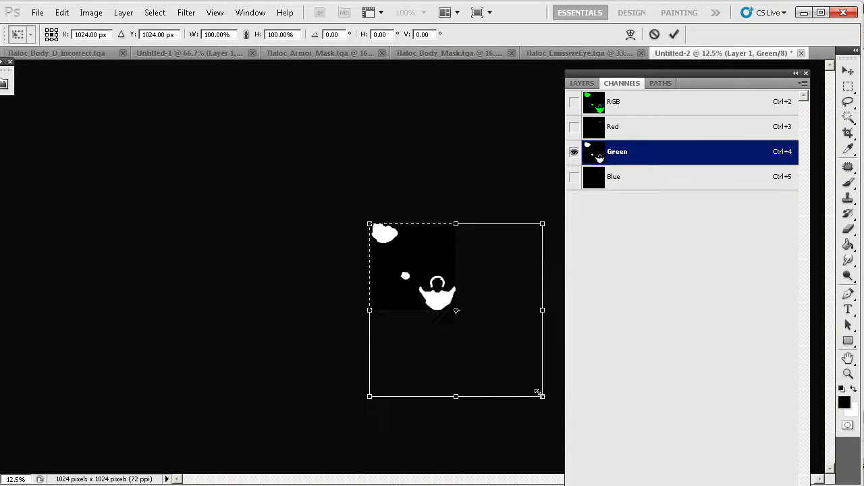
pyautogui.moveTo(545, 395); pyautogui.dragTo(456, 310)
pyautogui.press('Return')
pyautogui.hotkey('ctrl', '+')
pyautogui.hotkey('ctrl', '+')
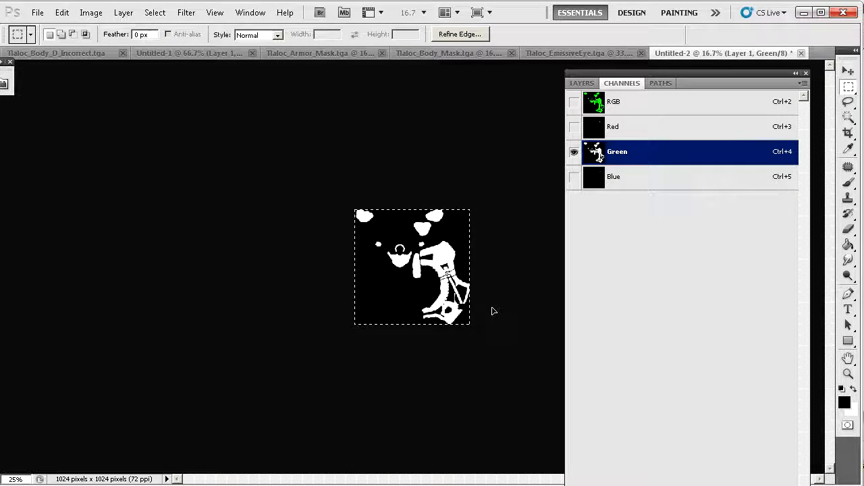
pyautogui.hotkey('ctrl', 'alt', 'z')
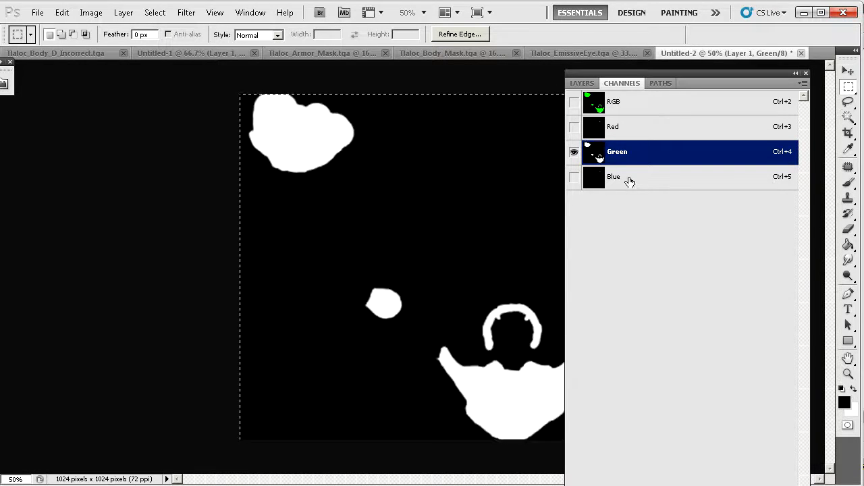
pyautogui.hotkey('ctrl', 'alt', 'z')
# Step: Paste the copied armor mask into the blue channel and scale it down to fit the 1024 x 1024 canvas
pyautogui.click(629, 181)
pyautogui.hotkey('ctrl', 'v')
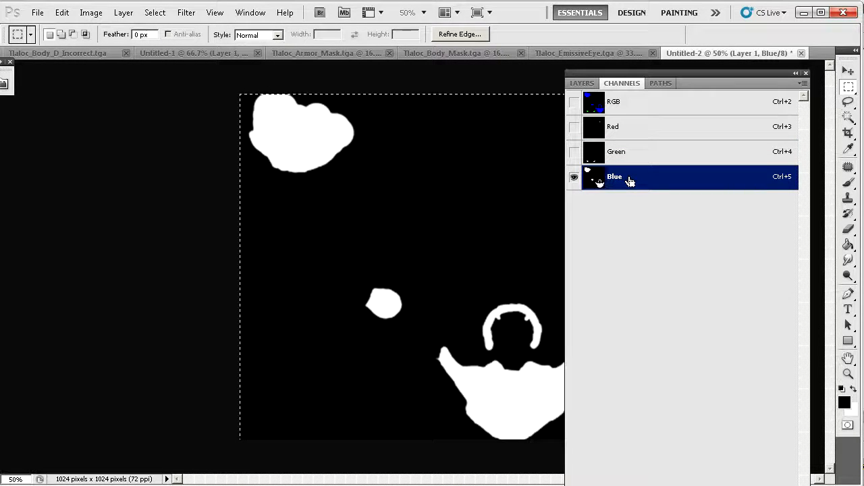
pyautogui.hotkey('ctrl', 't')
pyautogui.hotkey('ctrl', '-')
pyautogui.hotkey('ctrl', '-')
pyautogui.hotkey('ctrl', '-')
pyautogui.hotkey('ctrl', '-')
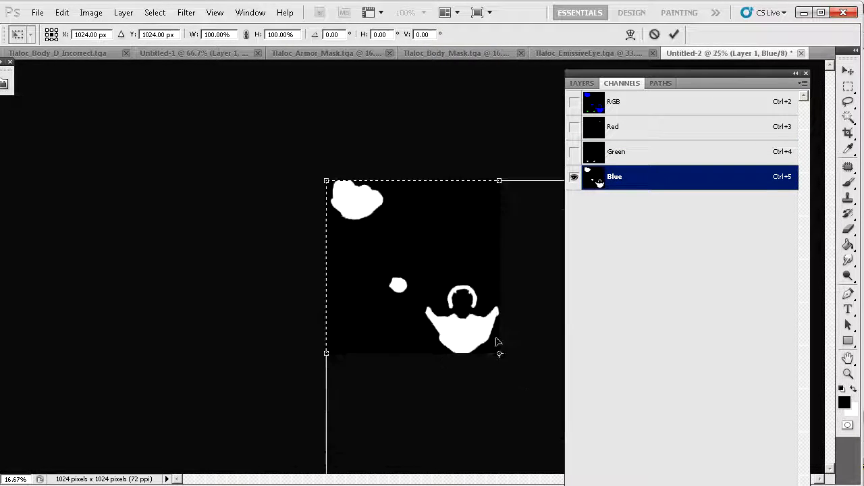
pyautogui.moveTo(541, 395); pyautogui.dragTo(463, 310)
pyautogui.press('Return')
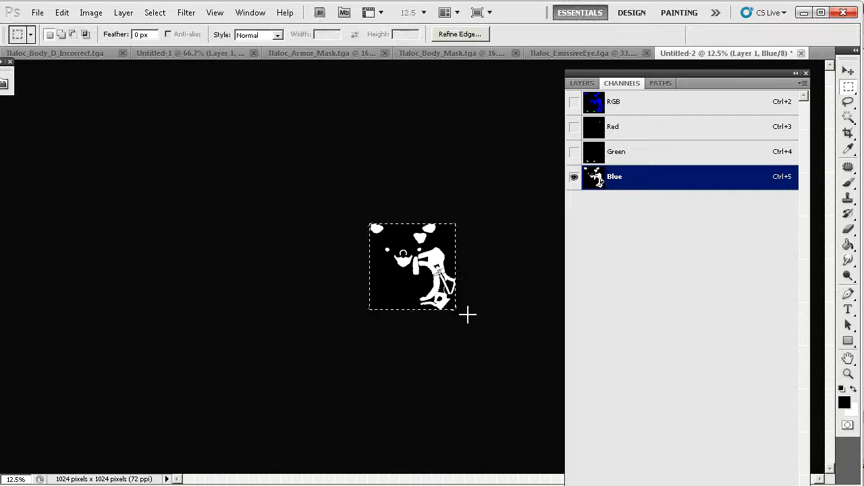
# Step: Display the packed mask document with its red, green and blue channels combined
pyautogui.hotkey('ctrl', '+')
pyautogui.hotkey('ctrl', '+')
pyautogui.hotkey('ctrl', '+')
pyautogui.hotkey('ctrl', '+')
pyautogui.click(612, 103)
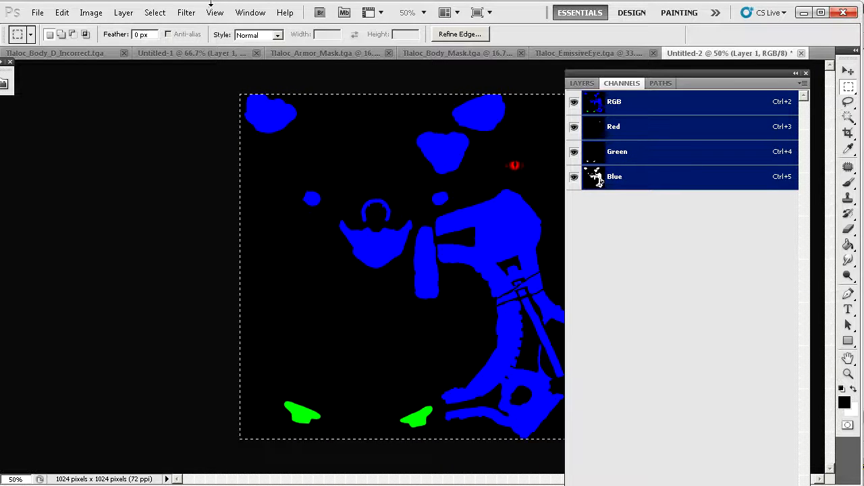
pyautogui.click(37, 12)
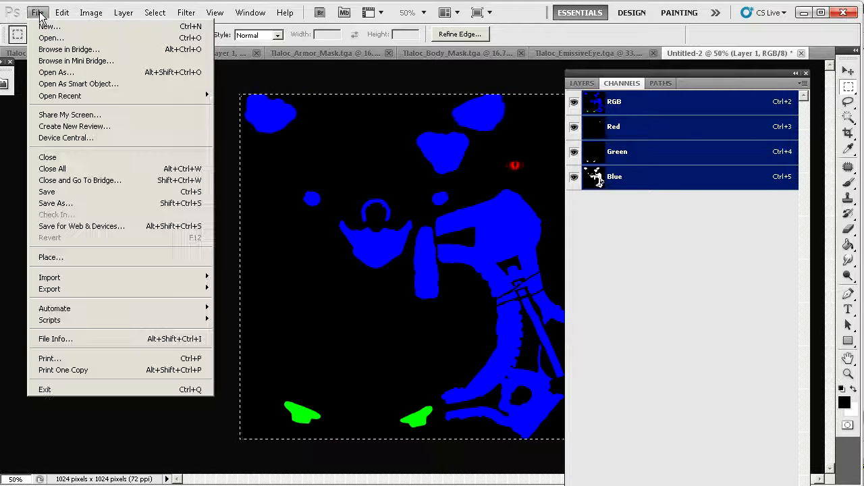
pyautogui.click(105, 430)
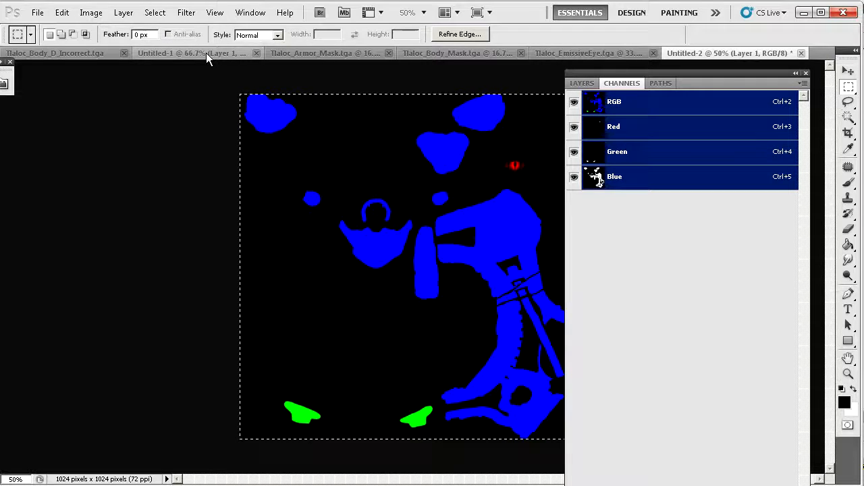
# Step: Open Fence.tga in Photoshop, view its Alpha 1 channel, and return to the RGB composite
pyautogui.moveTo(1, 270); pyautogui.dragTo(633, 263)
pyautogui.hotkey('ctrl', '+')
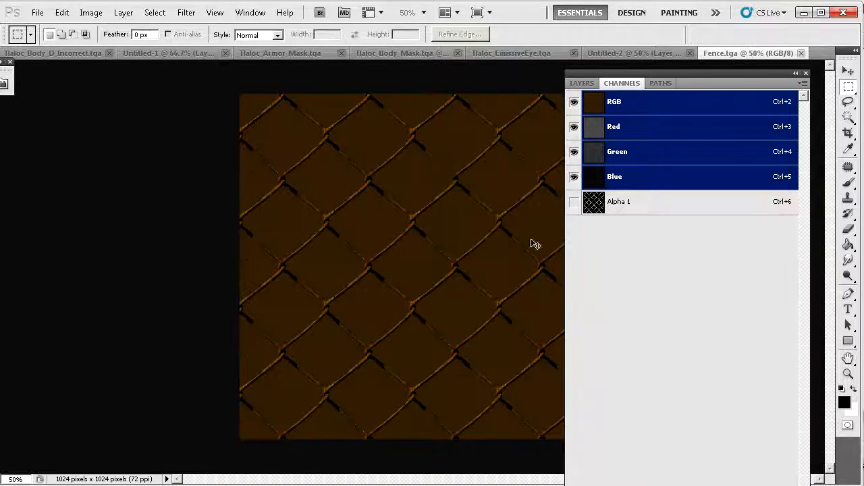
pyautogui.click(638, 200)
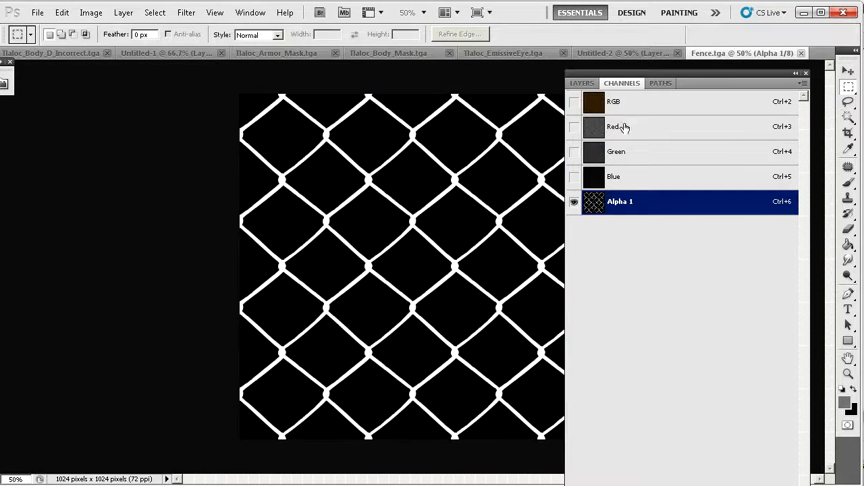
pyautogui.click(621, 101)
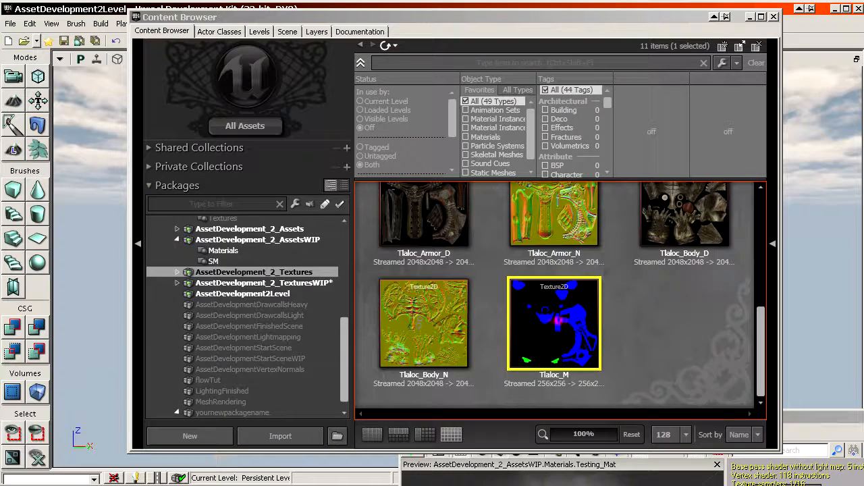
# Step: Switch to UDK and locate the Fence texture in the AssetDevelopment_2_TexturesWIP package
pyautogui.click(263, 283)
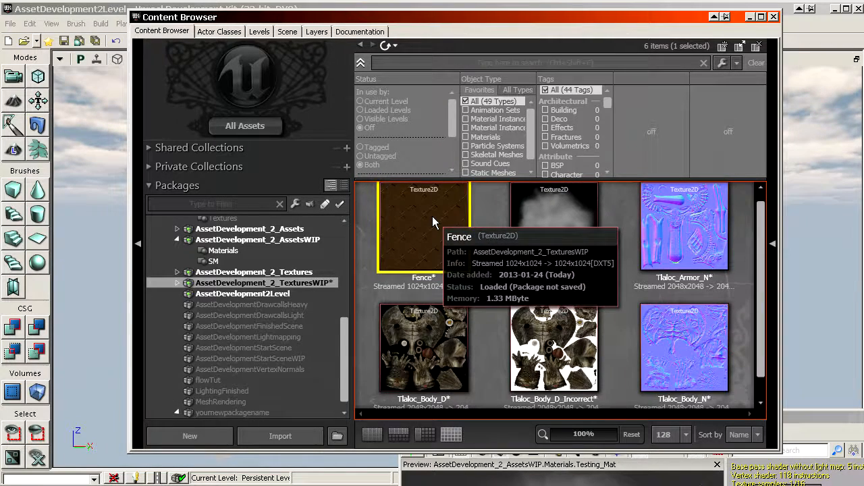
pyautogui.moveTo(434, 244); pyautogui.dragTo(436, 253, button='right')
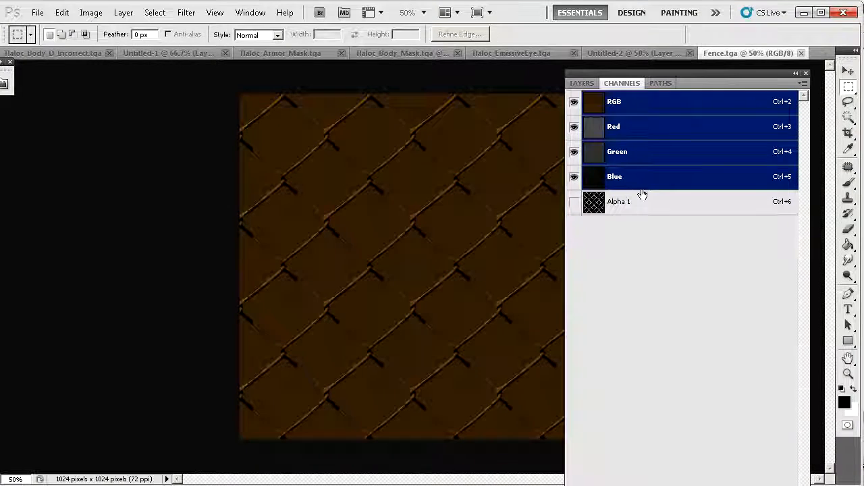
# Step: Copy the Alpha 1 channel of Fence.tga, create a matching 1024 x 1024 pixel document, and convert it to RGB color mode
pyautogui.click(638, 203)
pyautogui.hotkey('ctrl', 'n')
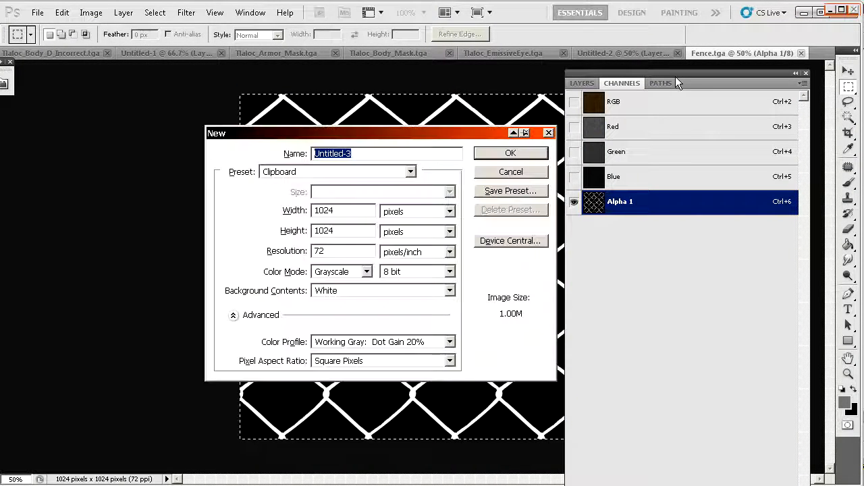
pyautogui.press('Return')
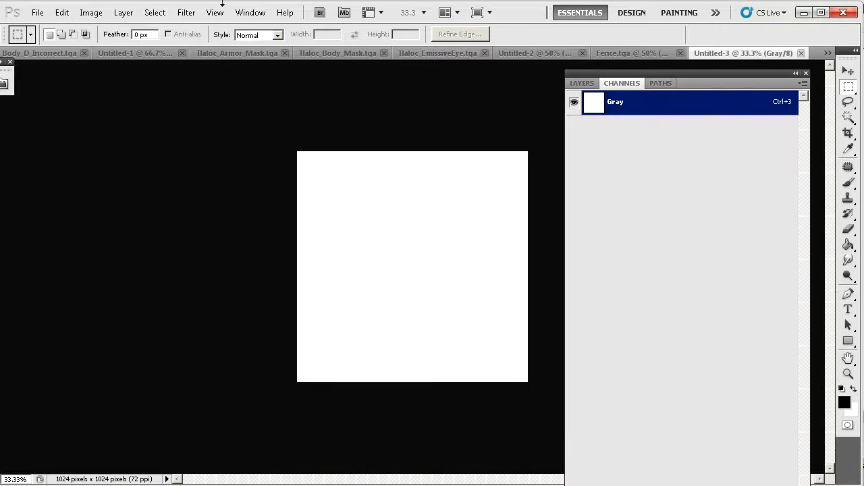
pyautogui.click(91, 12)
pyautogui.moveTo(115, 27)
pyautogui.click(262, 73)
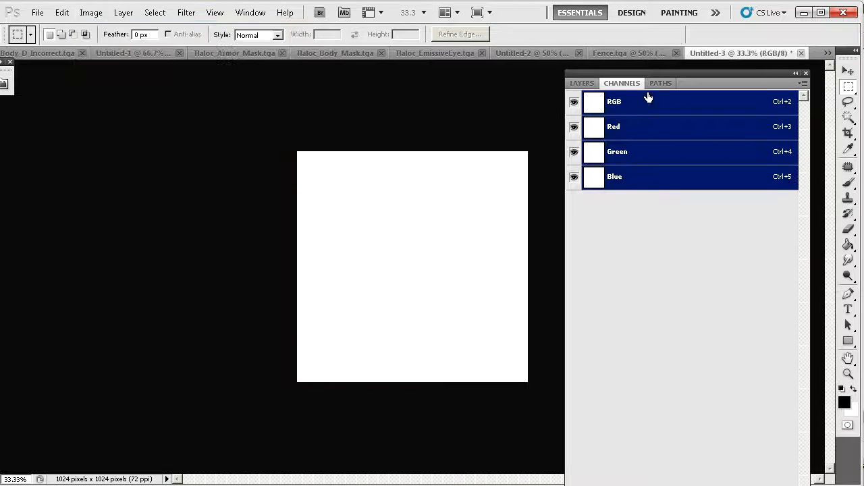
# Step: Paste the fence mask into the new document and paint over its green channel with solid black
pyautogui.hotkey('ctrl', 'v')
pyautogui.click(633, 127)
pyautogui.hotkey('ctrl', 'a')
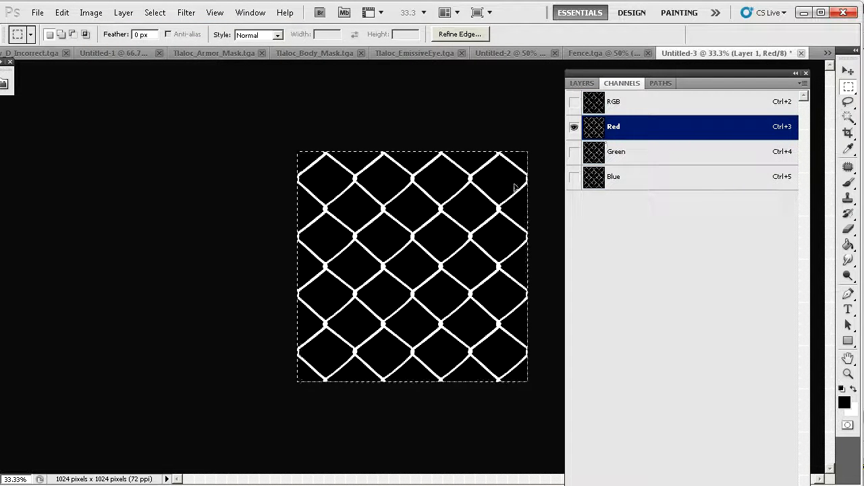
pyautogui.click(615, 152)
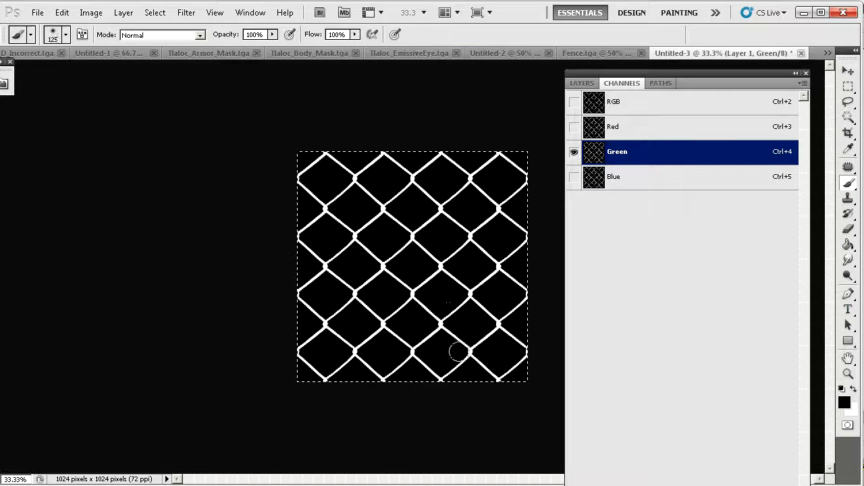
pyautogui.moveTo(526, 371); pyautogui.dragTo(498, 206)
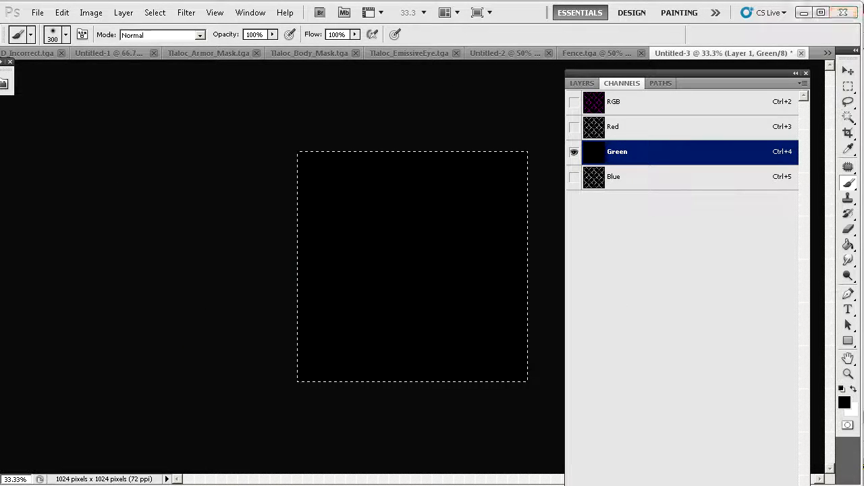
# Step: Paste the smoke mask into the green channel and scale it to 200% so it fills the canvas
pyautogui.hotkey('ctrl', 'a')
pyautogui.click(639, 54)
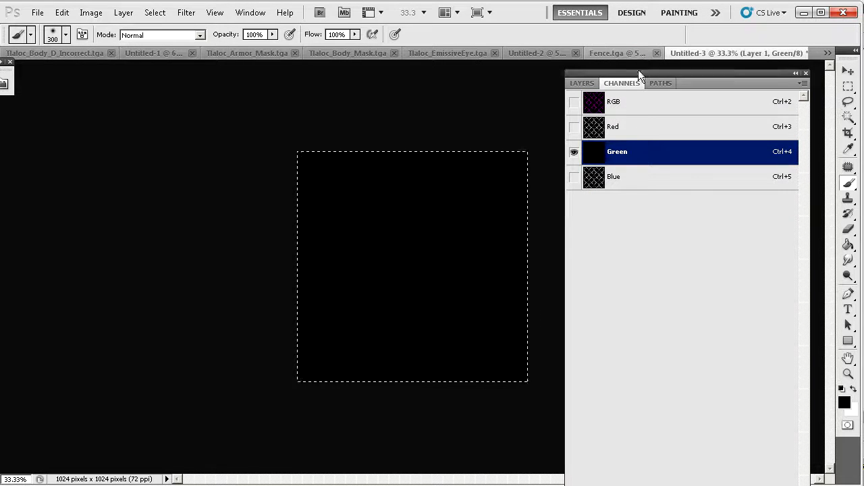
pyautogui.hotkey('ctrl', 'v')
pyautogui.hotkey('ctrl', 't')
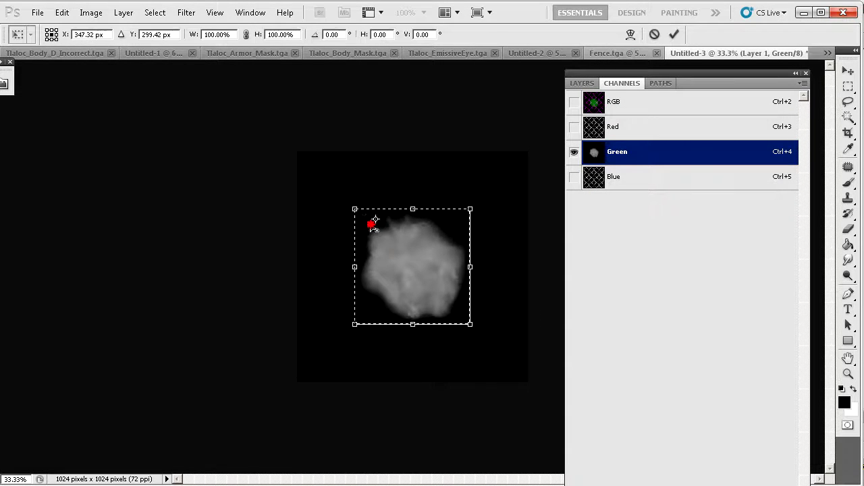
pyautogui.moveTo(416, 274); pyautogui.dragTo(386, 244)
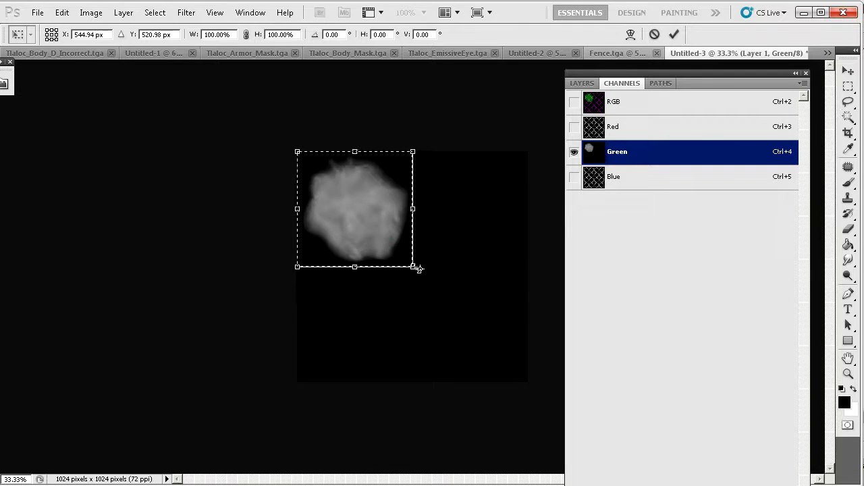
pyautogui.moveTo(417, 269); pyautogui.dragTo(531, 384)
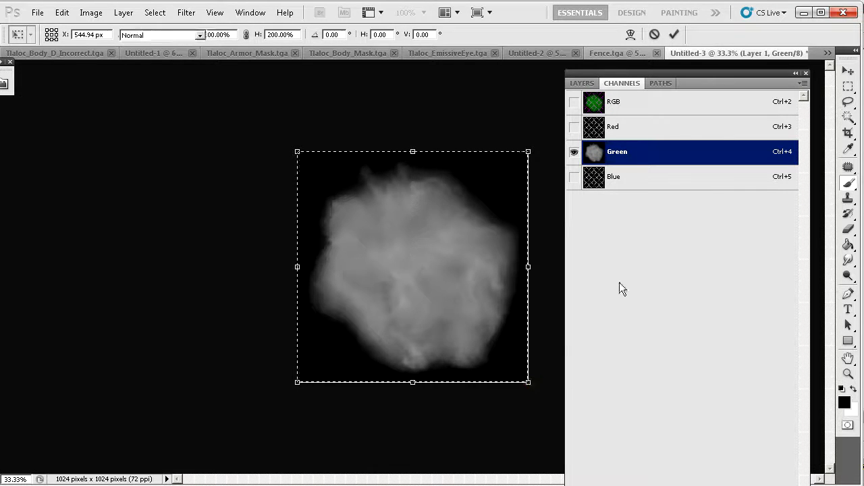
pyautogui.press('Return')
# Step: Paint over the fence pattern in the blue channel with black, using a brush enlarged to 1000 px
pyautogui.click(623, 175)
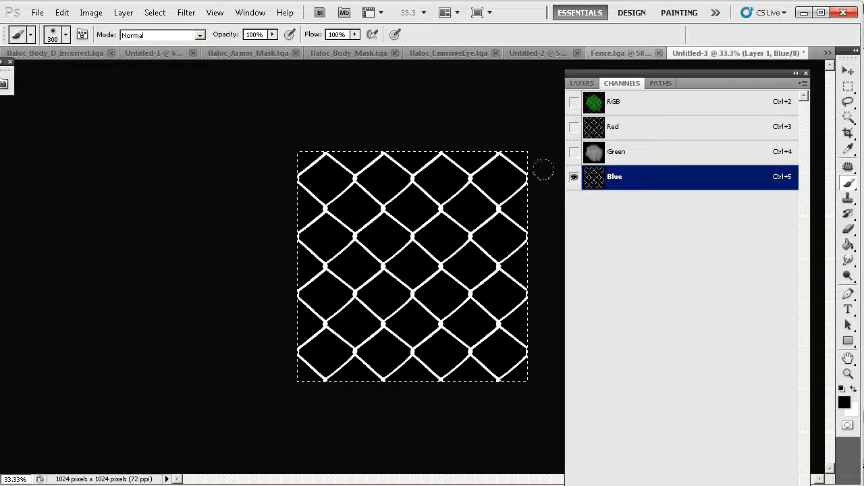
pyautogui.moveTo(491, 372)
pyautogui.mouseDown()
pyautogui.moveTo(650, 301)
pyautogui.moveTo(556, 212)
pyautogui.moveTo(347, 210)
pyautogui.mouseUp()
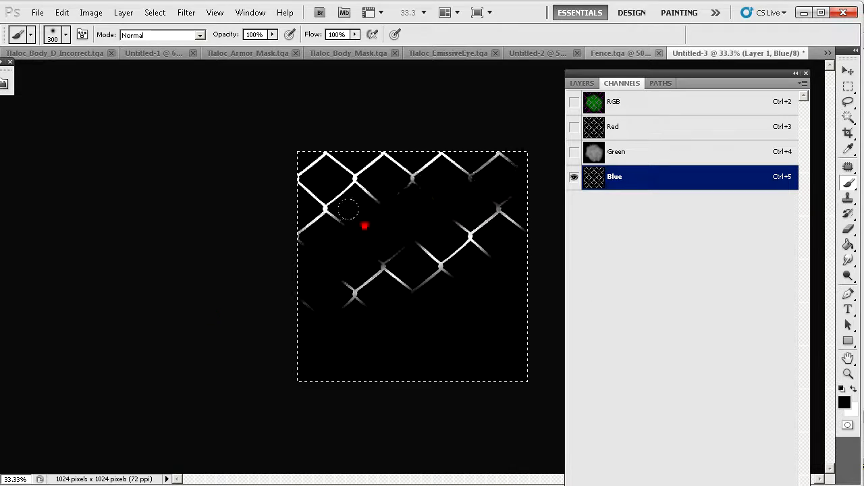
pyautogui.press(']')
pyautogui.press(']')
pyautogui.press(']')
pyautogui.press(']')
pyautogui.press(']')
pyautogui.press(']')
pyautogui.moveTo(469, 202); pyautogui.dragTo(291, 206)
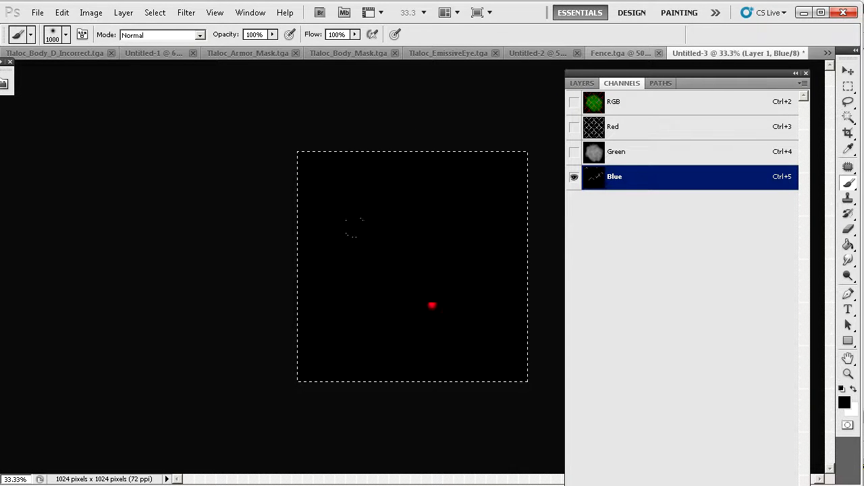
pyautogui.press('[')
pyautogui.press('[')
pyautogui.press('[')
pyautogui.press('[')
pyautogui.press('[')
pyautogui.press('[')
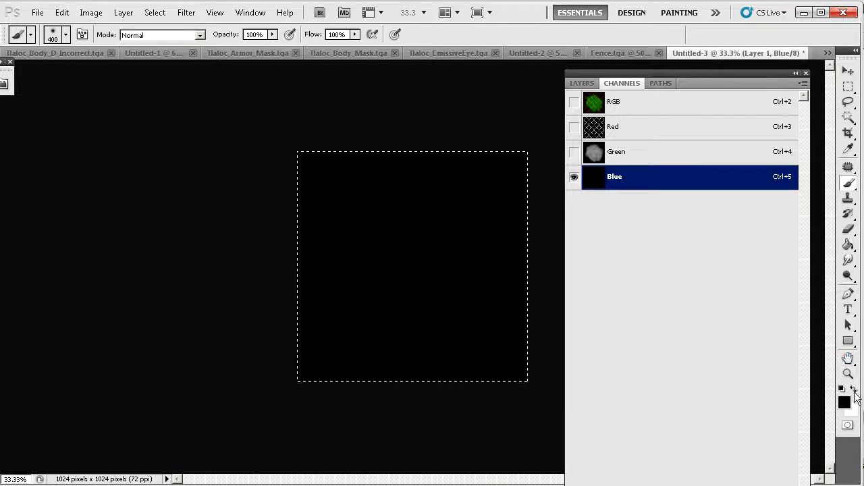
# Step: Fill three full-width horizontal bands in the blue channel with white using rectangular selections, and deselect them
pyautogui.click(853, 391)
pyautogui.click(848, 88)
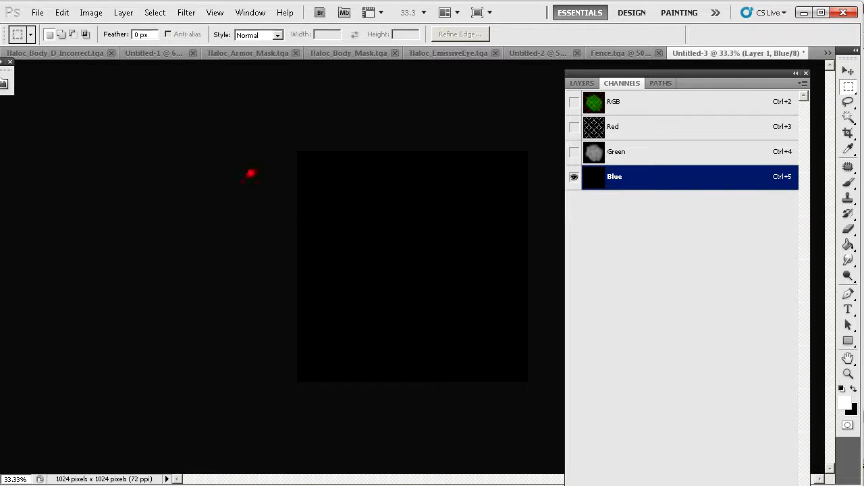
pyautogui.keyDown('shift'); pyautogui.moveTo(259, 247); pyautogui.dragTo(573, 259); pyautogui.keyUp('shift')
pyautogui.keyDown('shift'); pyautogui.moveTo(278, 316); pyautogui.dragTo(621, 343); pyautogui.keyUp('shift')
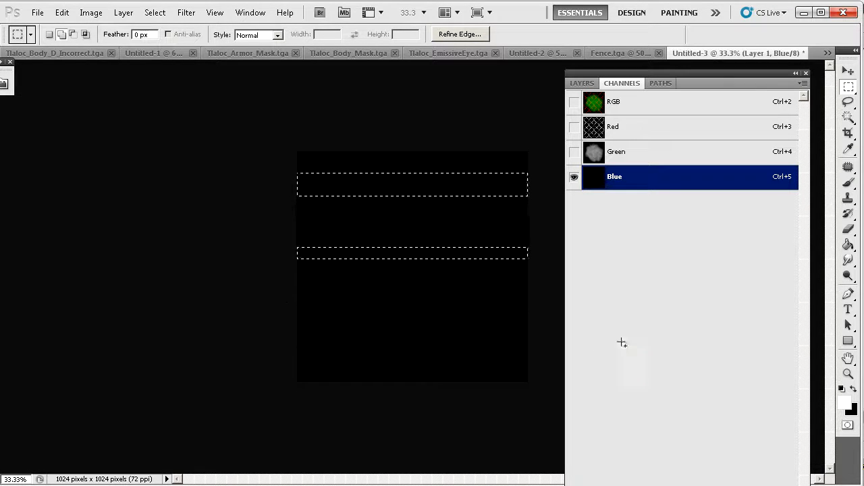
pyautogui.click(848, 244)
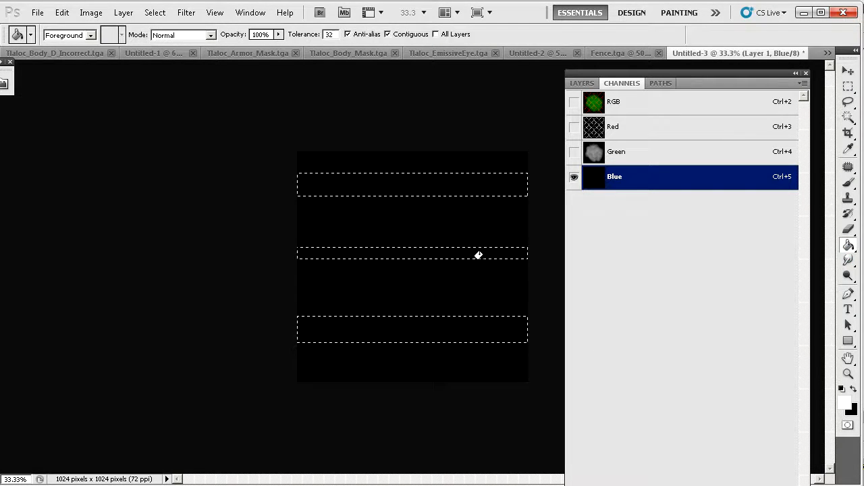
pyautogui.click(476, 252)
pyautogui.click(848, 88)
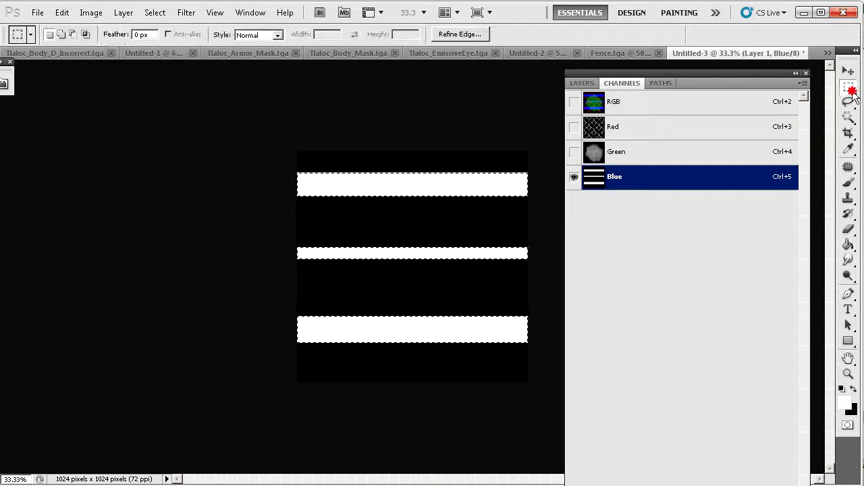
pyautogui.click(493, 143)
# Step: Check the green, red and combined RGB channels of the packed document and save it as a new file
pyautogui.click(610, 157)
pyautogui.click(613, 128)
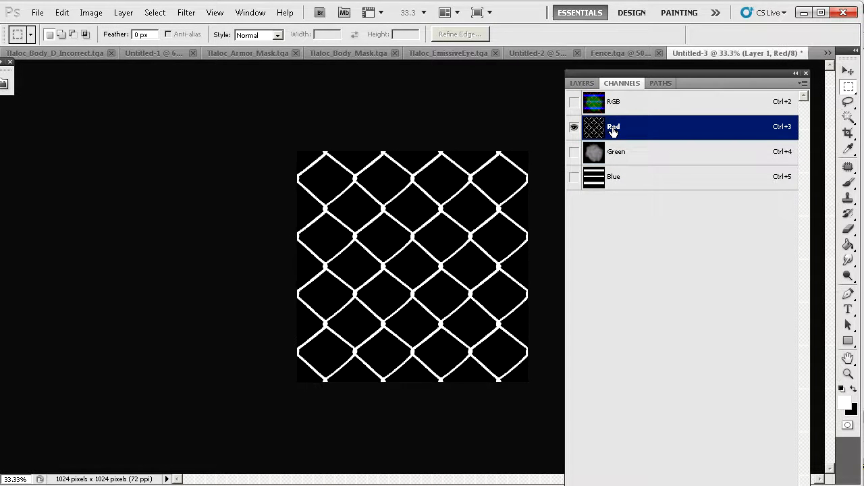
pyautogui.click(608, 104)
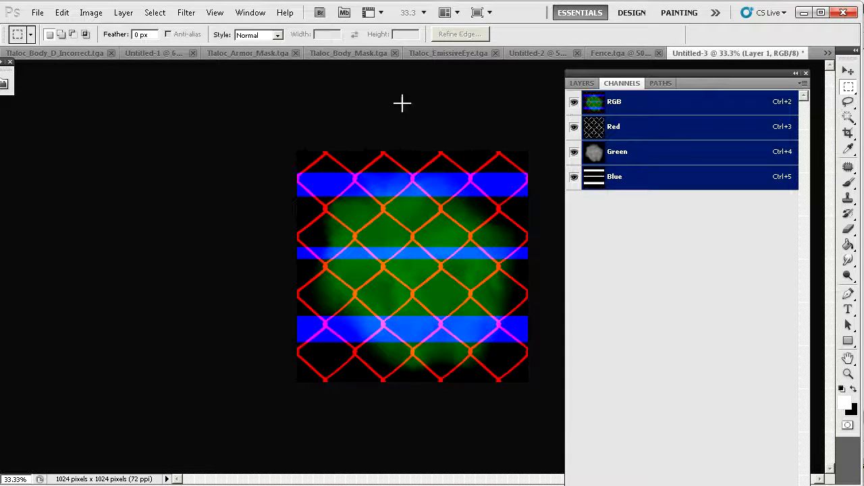
pyautogui.click(37, 12)
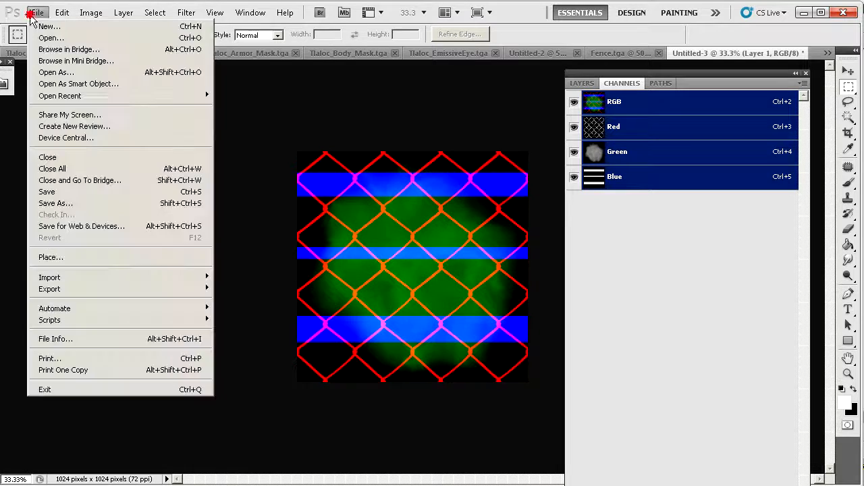
pyautogui.click(81, 204)
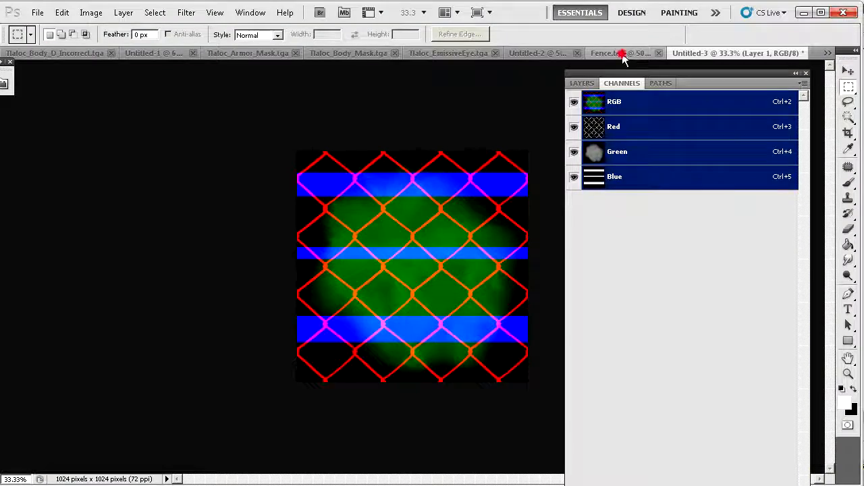
# Step: Switch to UDK, import FenceNoAlpha into the AssetDevelopment_2_TexturesWIP package, and compare its compression format and memory use with Fence
pyautogui.click(621, 53)
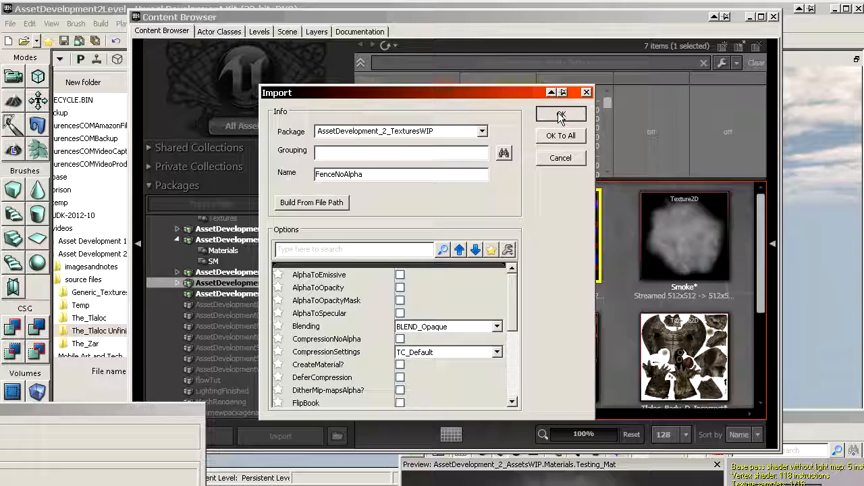
pyautogui.click(560, 110)
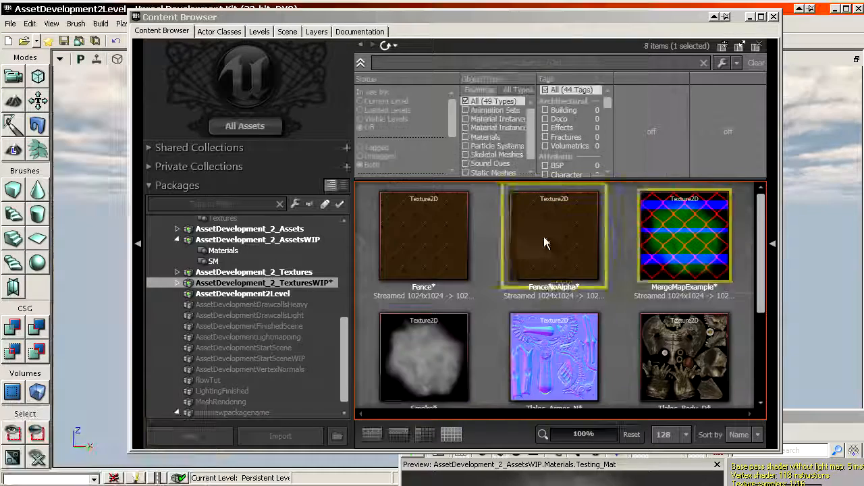
pyautogui.click(438, 230)
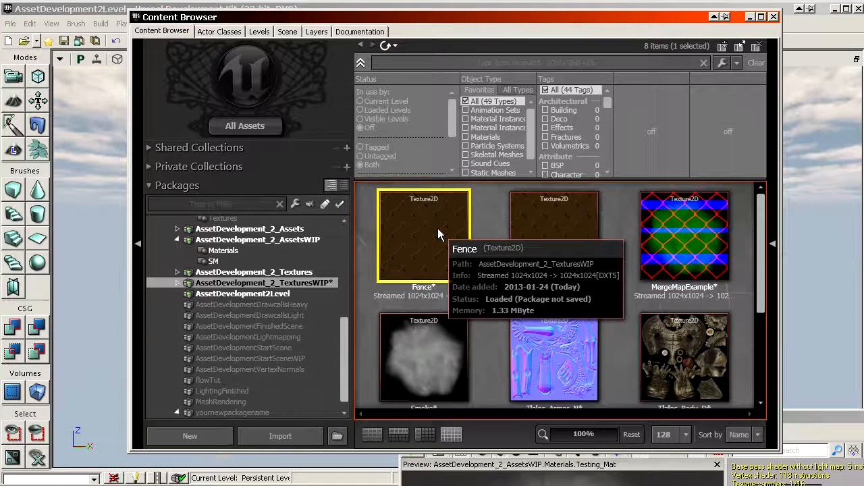
pyautogui.click(560, 226)
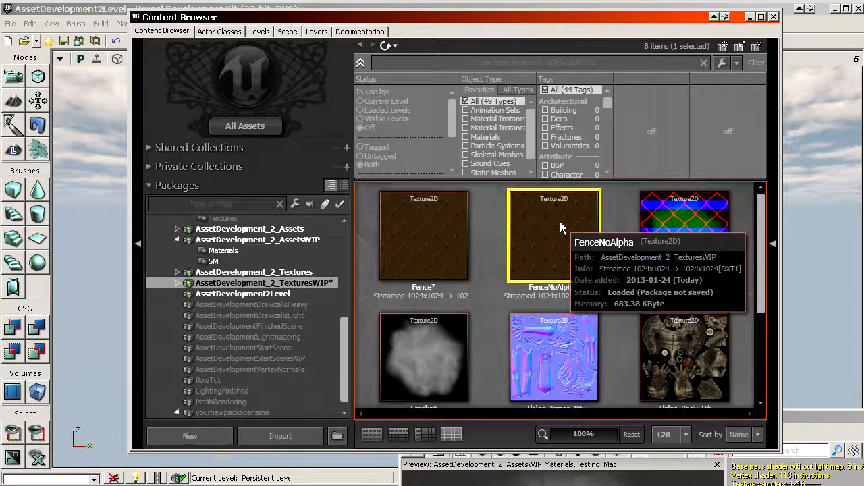
# Step: Inspect the MergeMapExample texture by toggling its blue and green channels off and on, and close its properties
pyautogui.click(667, 231)
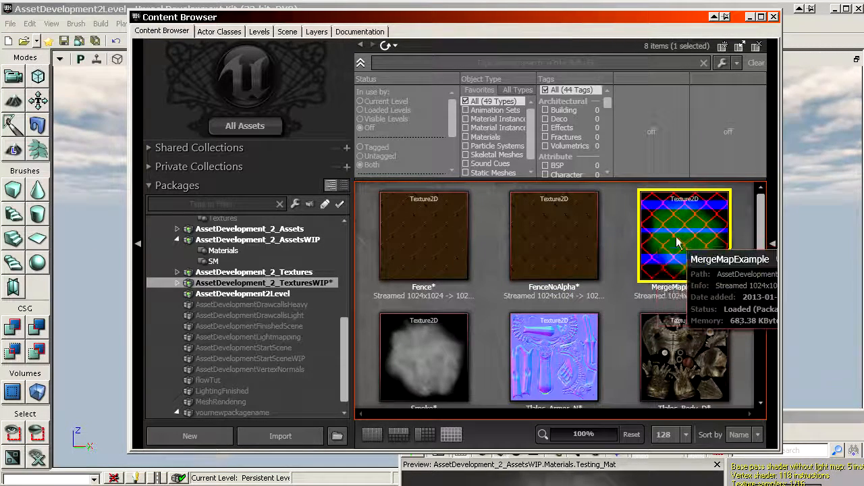
pyautogui.doubleClick(677, 219)
pyautogui.click(166, 35)
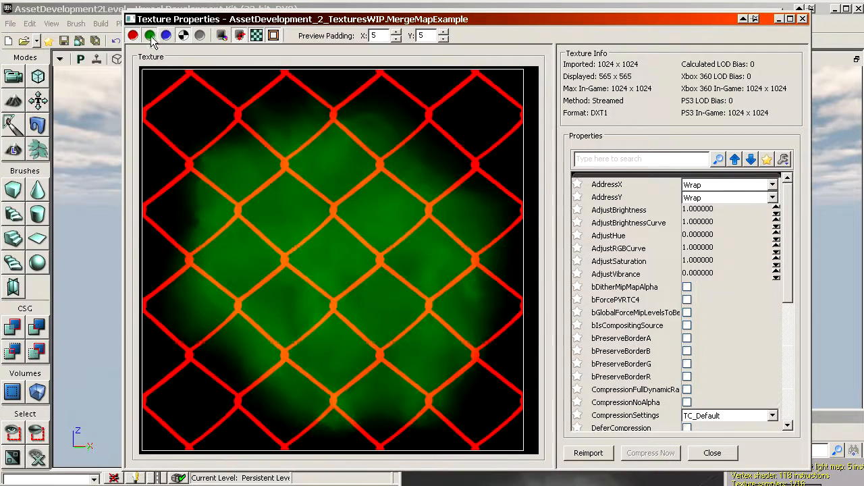
pyautogui.click(149, 36)
pyautogui.click(166, 36)
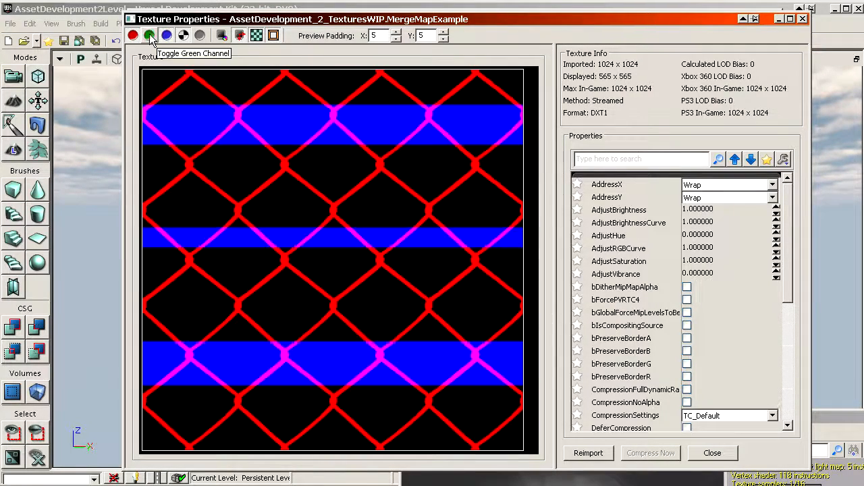
pyautogui.click(149, 35)
pyautogui.click(712, 453)
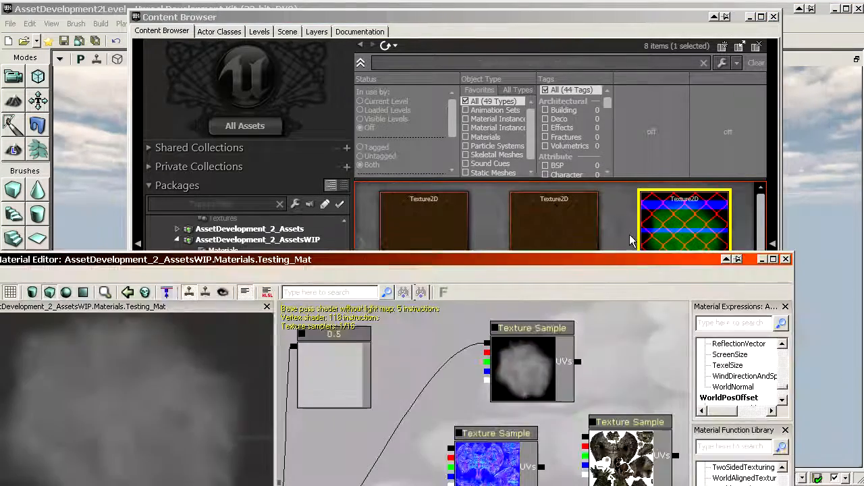
# Step: Select the FenceNoAlpha texture and, in the Testing_Mat material graph, move the existing expression nodes away from the material node
pyautogui.click(544, 267)
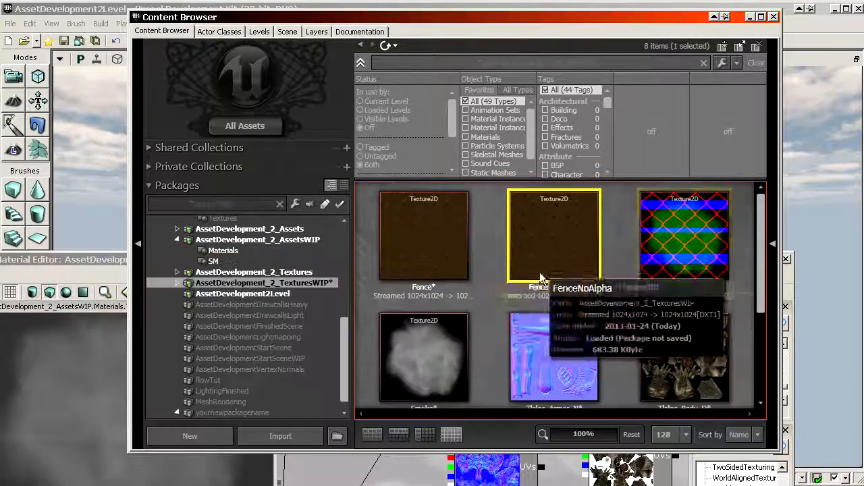
pyautogui.moveTo(208, 189); pyautogui.dragTo(176, 59)
pyautogui.scroll(-6, 414, 230)
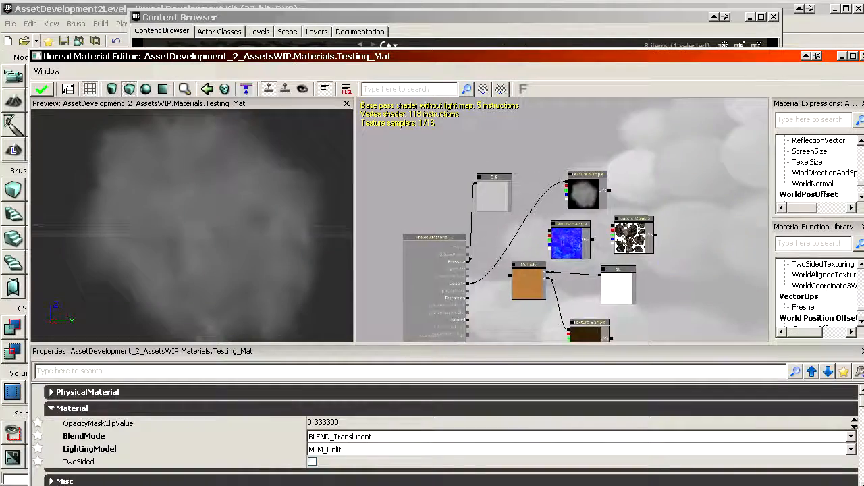
pyautogui.scroll(1, 415, 229)
pyautogui.keyDown('ctrl'); pyautogui.keyDown('alt'); pyautogui.moveTo(440, 106); pyautogui.dragTo(714, 341); pyautogui.keyUp('alt'); pyautogui.keyUp('ctrl')
pyautogui.scroll(4, 520, 229)
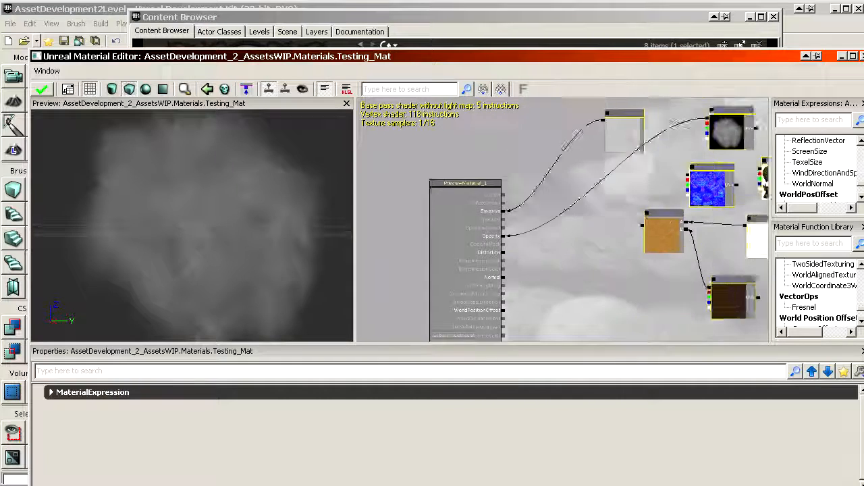
# Step: Disconnect the Emissive and Opacity inputs of Testing_Mat and add a Texture Sample using FenceNoAlpha
pyautogui.keyDown('alt'); pyautogui.click(514, 223); pyautogui.keyUp('alt')
pyautogui.moveTo(550, 326); pyautogui.dragTo(530, 266)
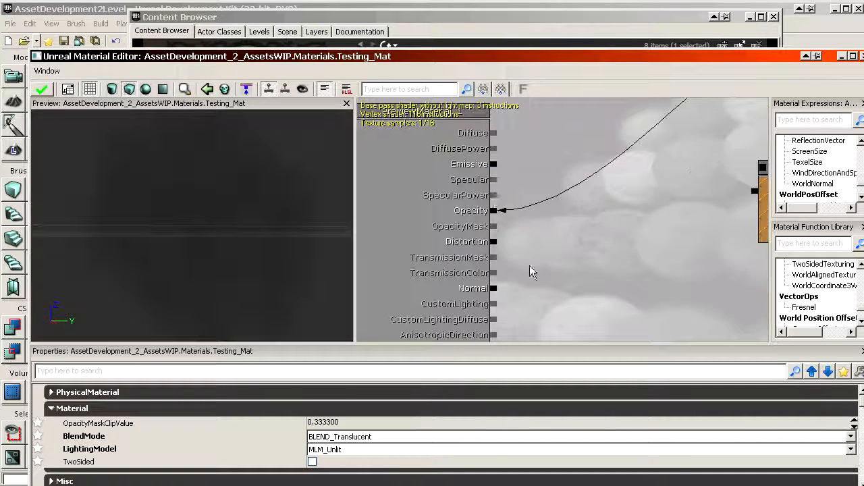
pyautogui.keyDown('alt'); pyautogui.click(493, 210); pyautogui.keyUp('alt')
pyautogui.press('t')
pyautogui.click(578, 159)
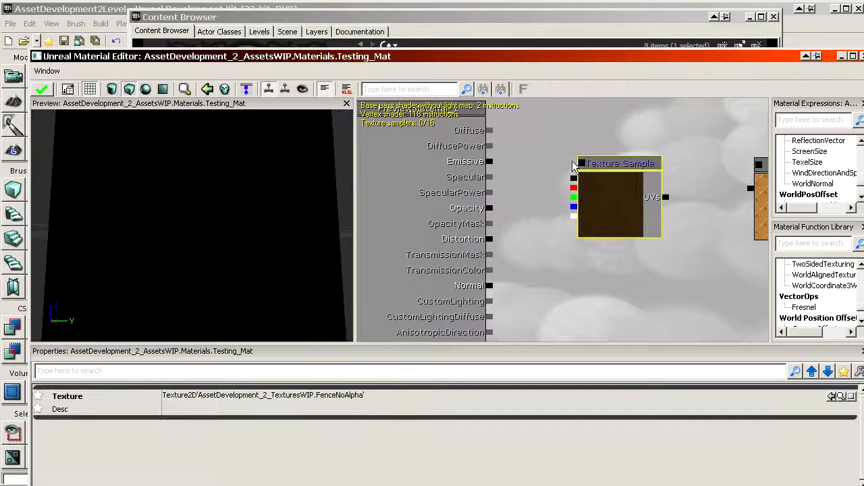
# Step: Connect the FenceNoAlpha sample's colour output to Emissive and add a Texture Sample using MergeMapExample
pyautogui.keyDown('ctrl'); pyautogui.moveTo(596, 189); pyautogui.dragTo(490, 161); pyautogui.keyUp('ctrl')
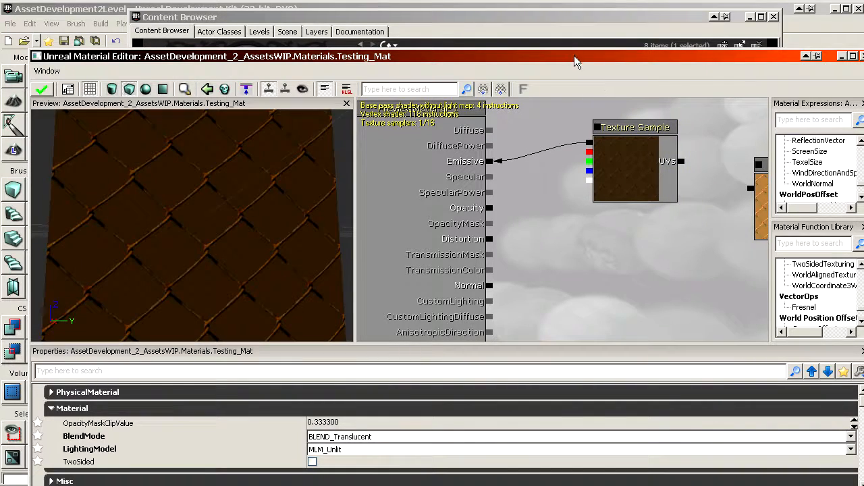
pyautogui.moveTo(574, 56); pyautogui.dragTo(523, 165)
pyautogui.click(529, 39)
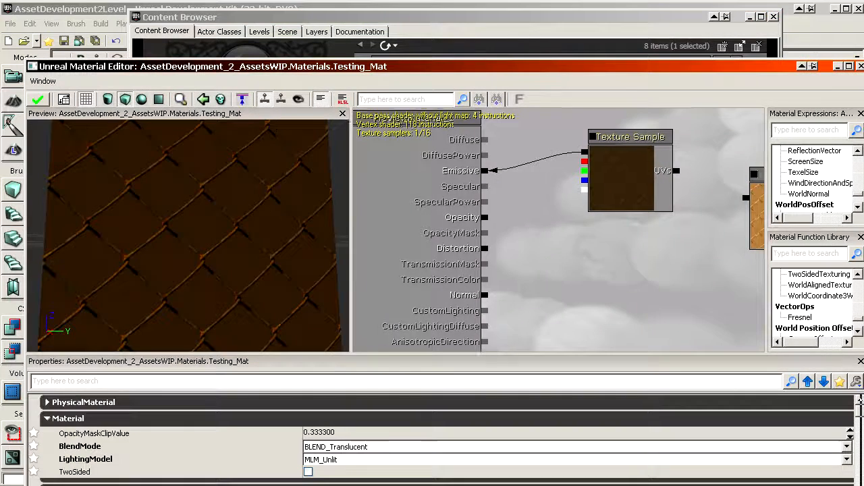
pyautogui.press('t')
pyautogui.click(600, 235)
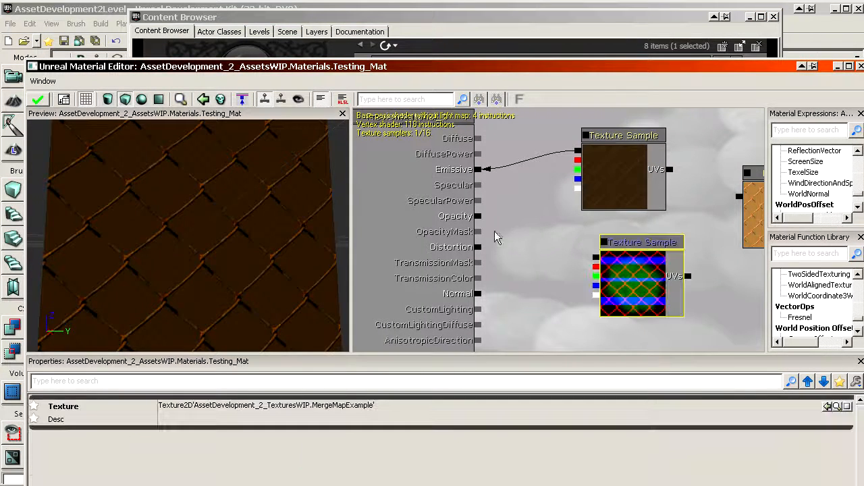
# Step: Connect the red channel of the MergeMapExample sample to Opacity and examine the cut-out fence in the preview
pyautogui.moveTo(478, 216); pyautogui.dragTo(595, 266)
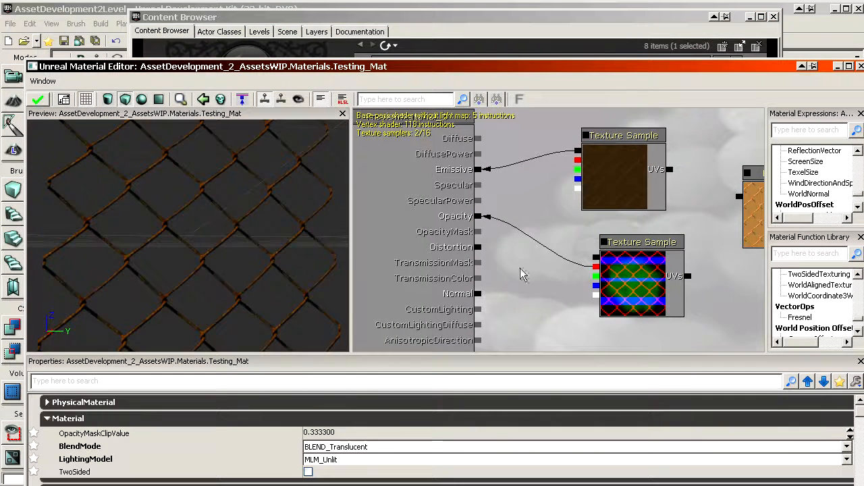
pyautogui.moveTo(198, 264); pyautogui.dragTo(271, 270, button='right')
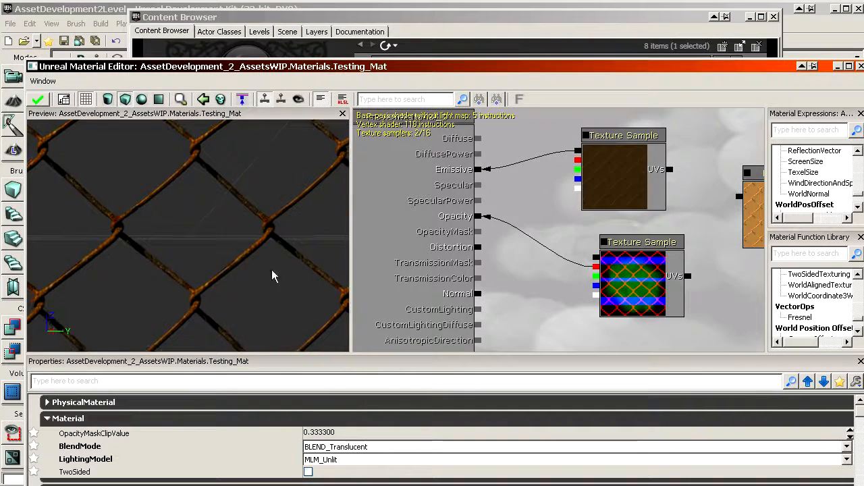
pyautogui.moveTo(624, 312); pyautogui.dragTo(587, 311)
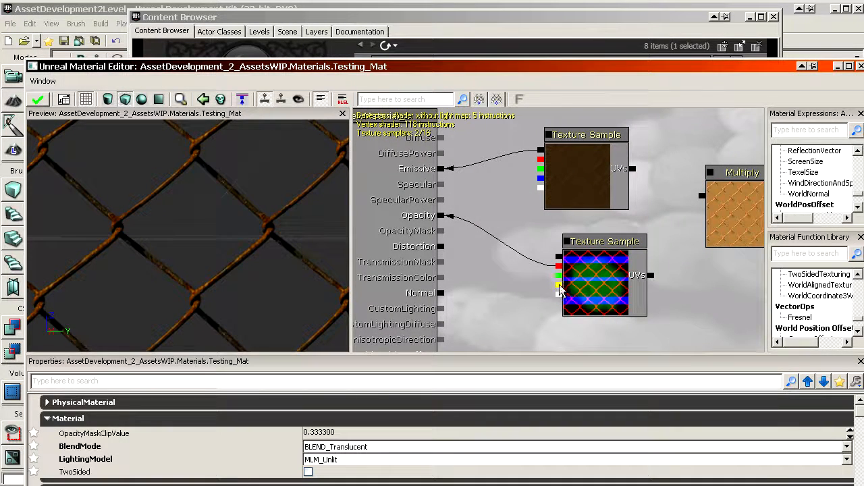
pyautogui.moveTo(482, 328); pyautogui.dragTo(487, 304)
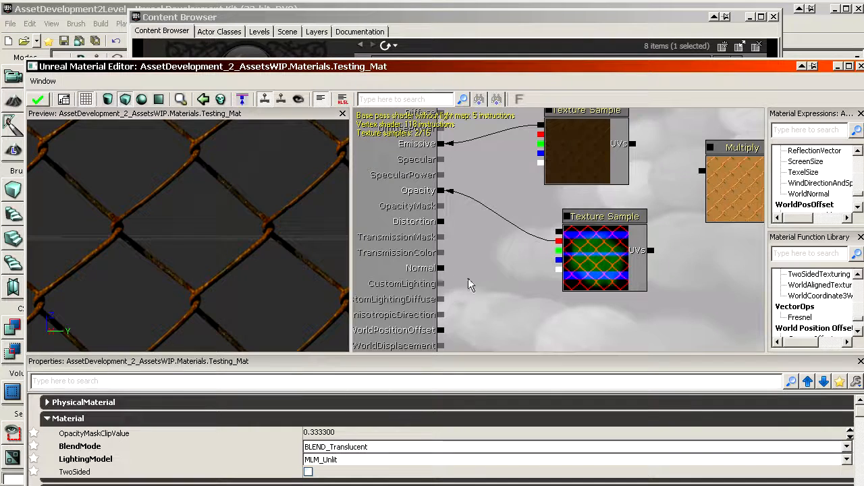
pyautogui.scroll(-2, 567, 283)
pyautogui.moveTo(503, 266); pyautogui.dragTo(559, 260)
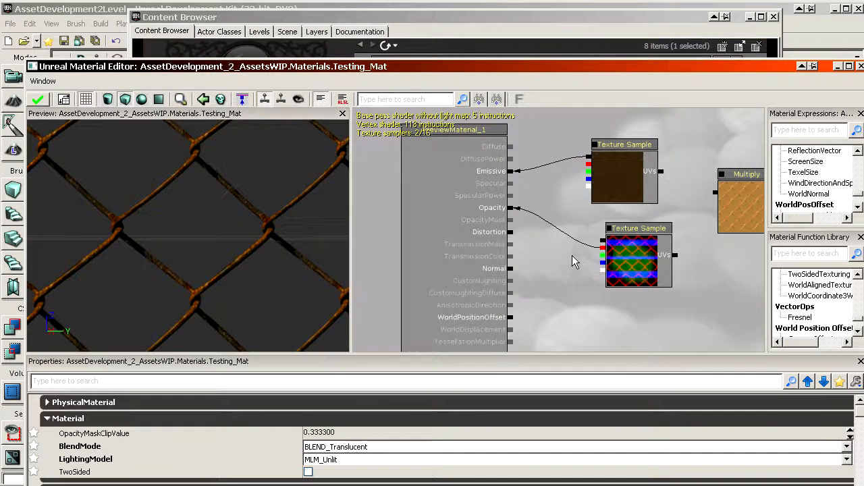
pyautogui.scroll(-4, 546, 276)
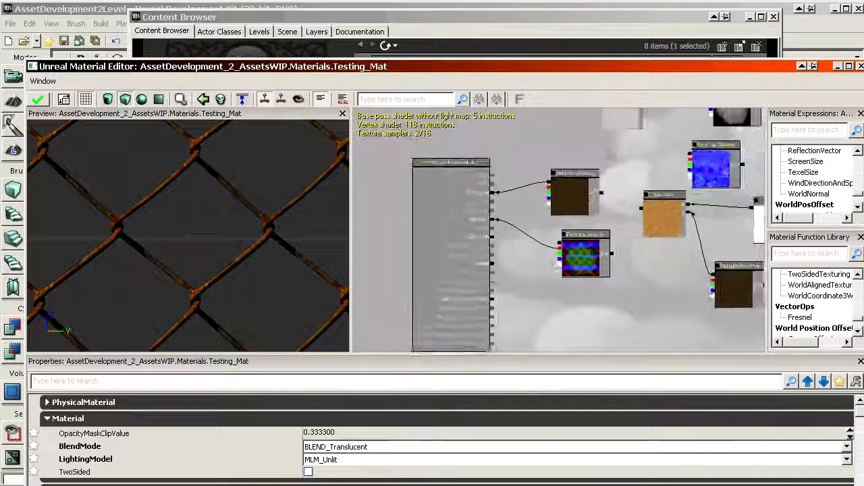
pyautogui.scroll(4, 651, 200)
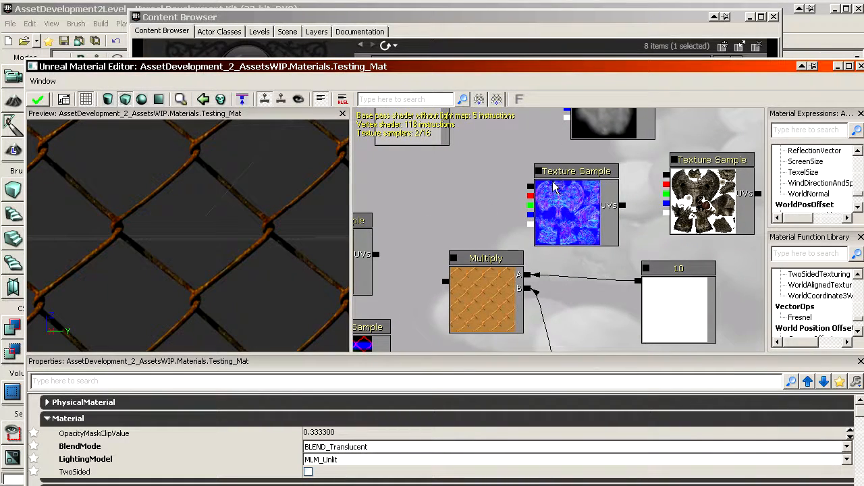
# Step: Examine the Tlaloc body material in the preview and move the Tlaloc_Body_N Texture Sample away from the material node
pyautogui.moveTo(573, 204); pyautogui.dragTo(649, 221)
pyautogui.scroll(-2, 649, 221)
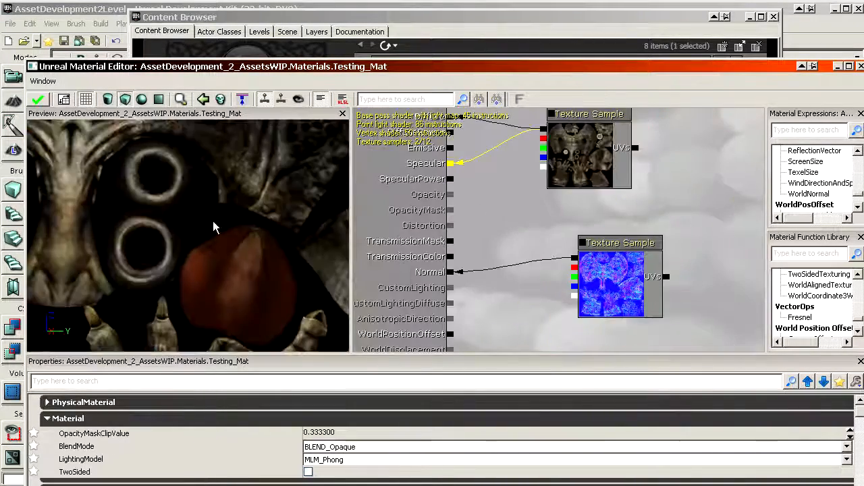
pyautogui.moveTo(212, 228); pyautogui.dragTo(258, 228)
pyautogui.moveTo(535, 195); pyautogui.dragTo(495, 225)
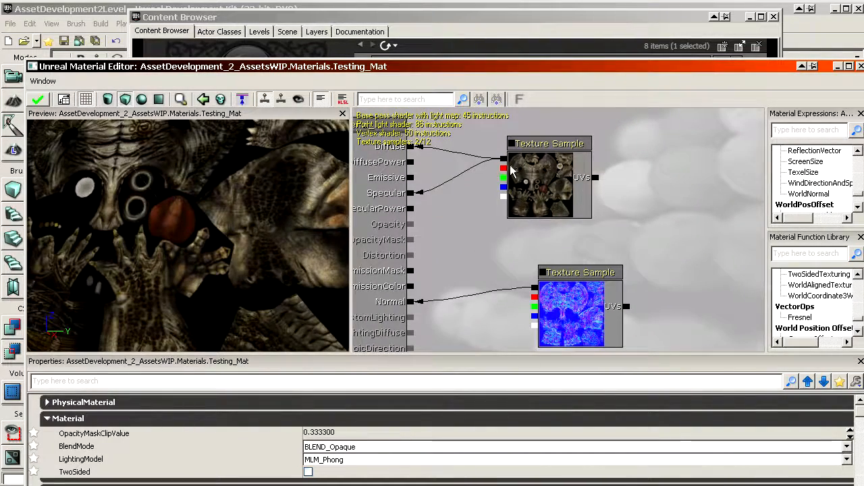
pyautogui.moveTo(265, 214); pyautogui.dragTo(268, 241)
pyautogui.moveTo(498, 324); pyautogui.dragTo(472, 275)
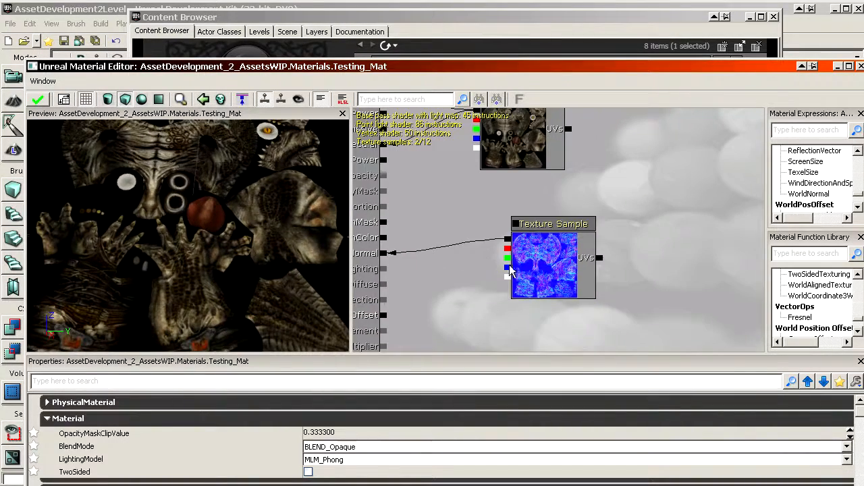
pyautogui.moveTo(549, 262); pyautogui.dragTo(610, 228)
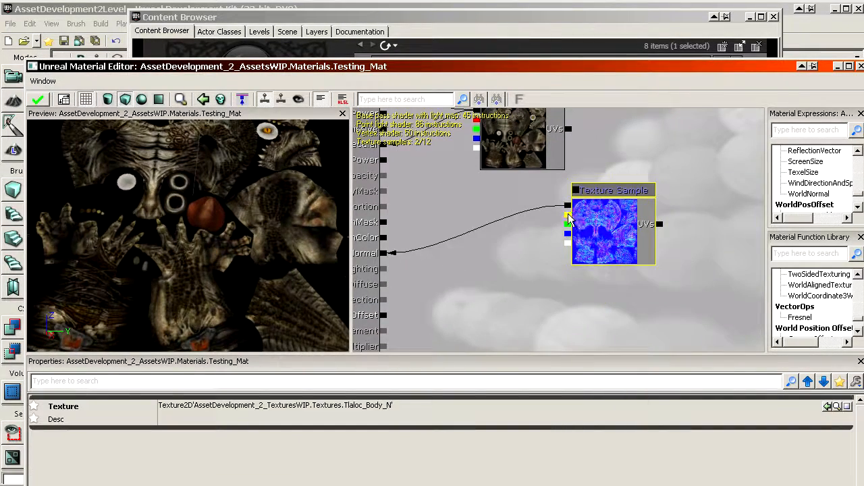
pyautogui.click(550, 231)
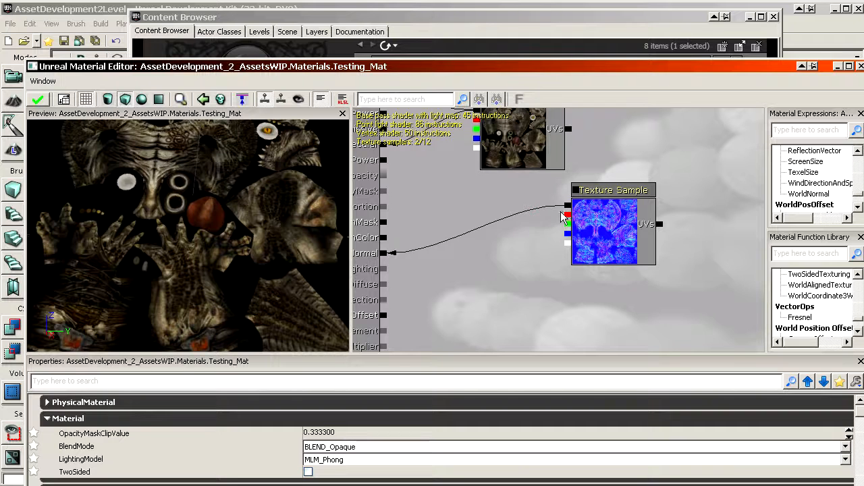
pyautogui.moveTo(602, 233); pyautogui.dragTo(592, 276)
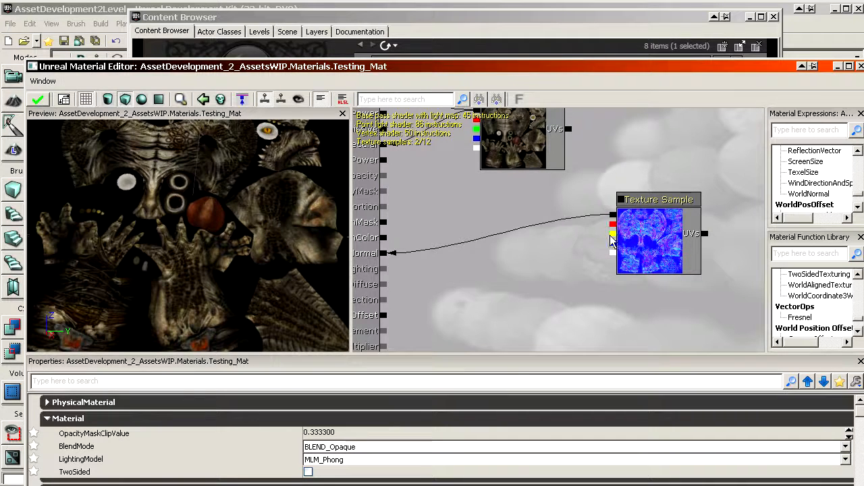
# Step: Add a DeriveNormalZ expression and wire it between the Tlaloc_Body_N sample and the material's Normal input
pyautogui.click(797, 130)
pyautogui.write('der')
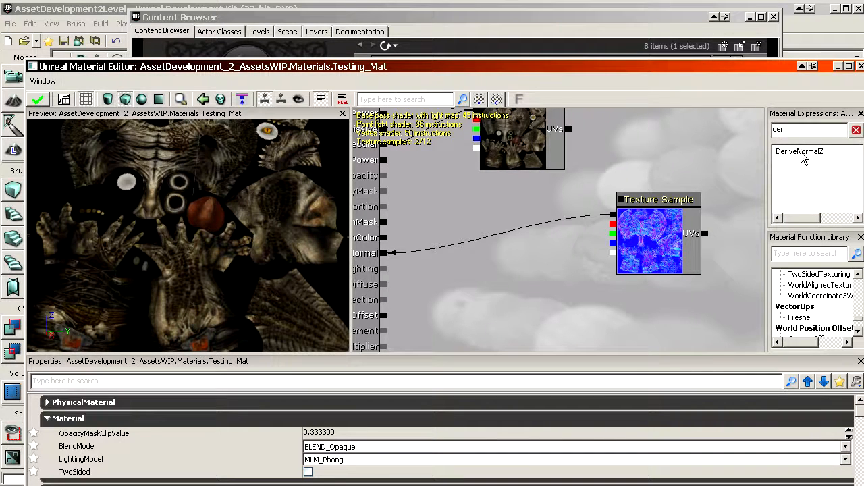
pyautogui.moveTo(801, 156); pyautogui.dragTo(492, 242)
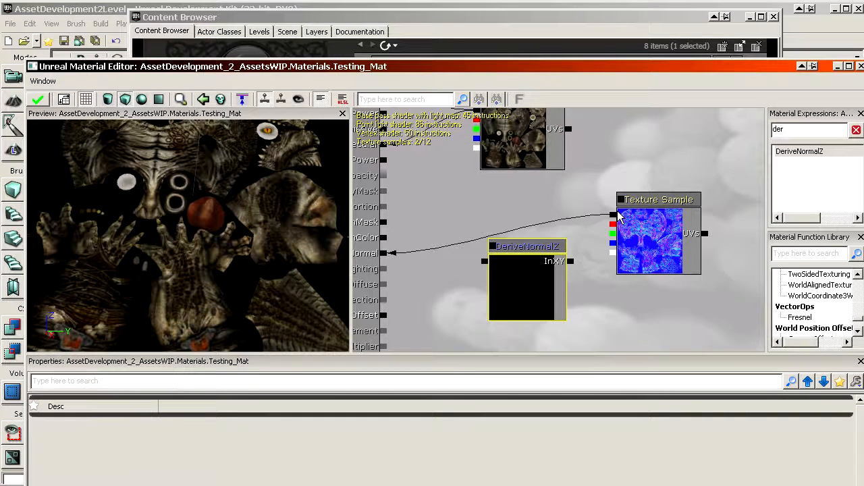
pyautogui.moveTo(612, 214); pyautogui.dragTo(571, 262)
pyautogui.moveTo(484, 261); pyautogui.dragTo(439, 242)
# Step: Preview the output of the DeriveNormalZ node and compare it with a preview of the Tlaloc_Body_N Texture Sample
pyautogui.scroll(2, 239, 258)
pyautogui.rightClick(553, 234)
pyautogui.click(573, 355)
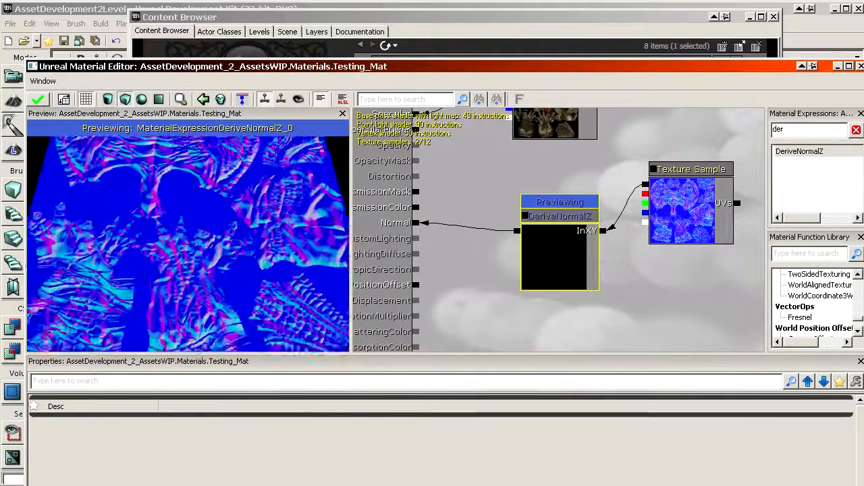
pyautogui.rightClick(660, 203)
pyautogui.click(707, 343)
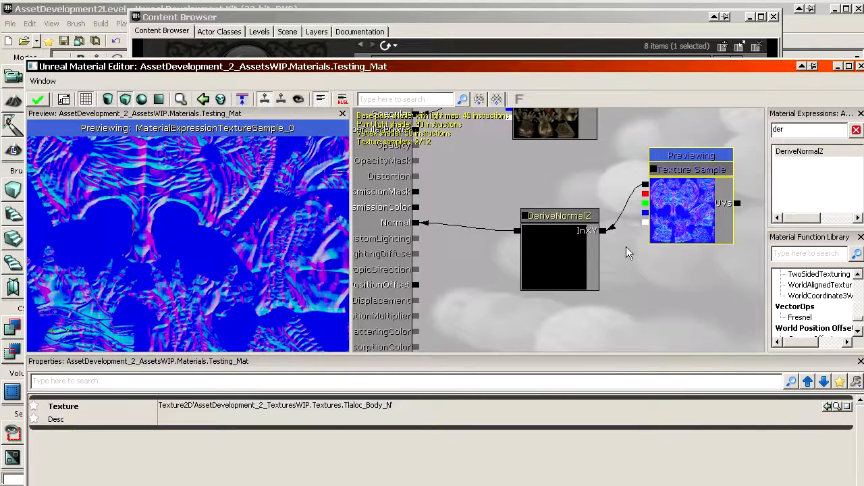
pyautogui.click(626, 252)
pyautogui.moveTo(645, 213); pyautogui.dragTo(620, 266)
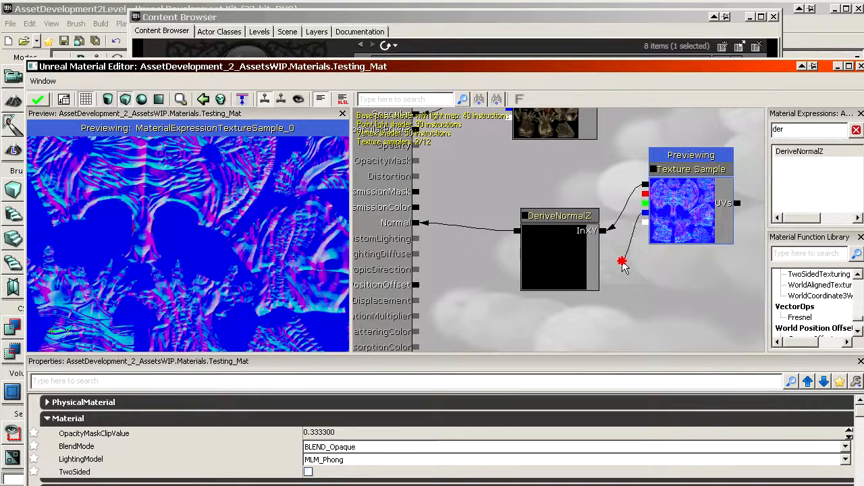
pyautogui.moveTo(564, 268); pyautogui.dragTo(531, 225)
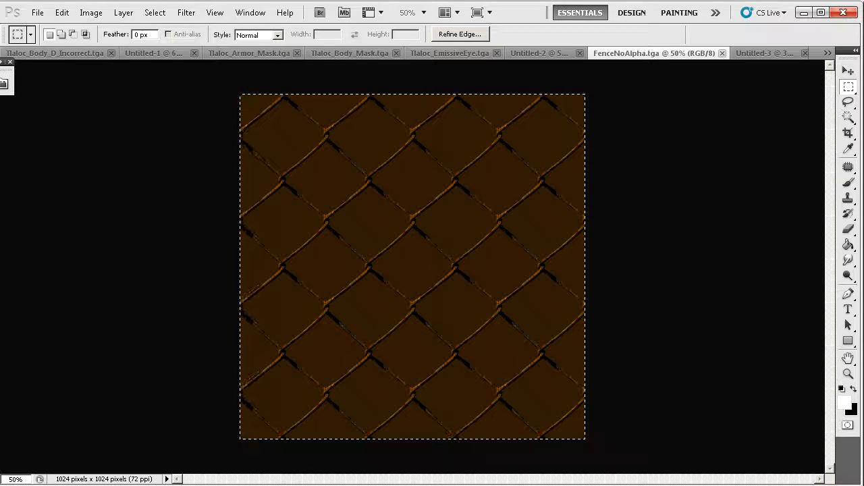
# Step: Switch to Photoshop, open Tlaloc_Body_N.tga at 25% zoom and display its channels
pyautogui.moveTo(0, 258); pyautogui.dragTo(248, 185)
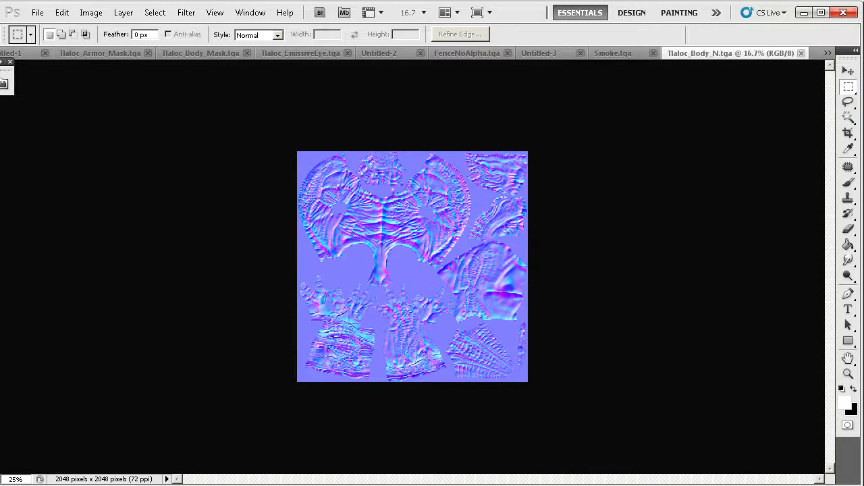
pyautogui.hotkey('ctrl', '+')
pyautogui.press('F7')
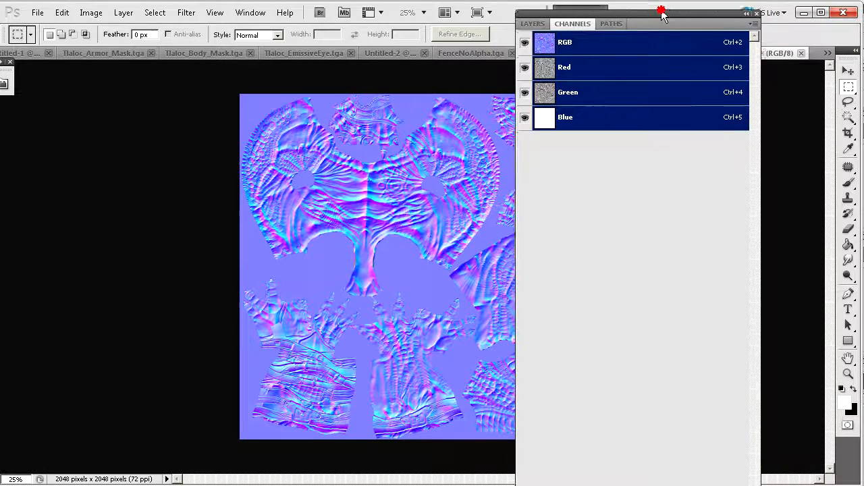
# Step: Inspect the red, green and blue channels of Tlaloc_Body_N.tga one by one, ending with the blue channel active
pyautogui.click(621, 122)
pyautogui.click(607, 94)
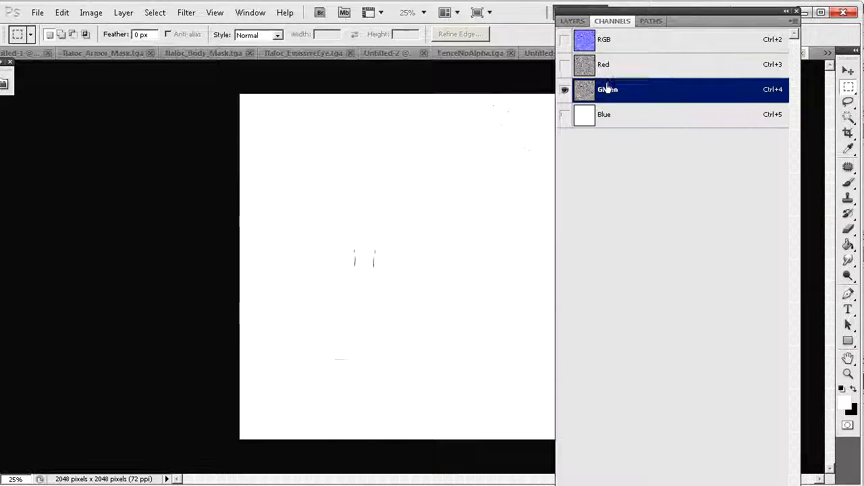
pyautogui.click(604, 68)
pyautogui.click(609, 90)
pyautogui.click(608, 119)
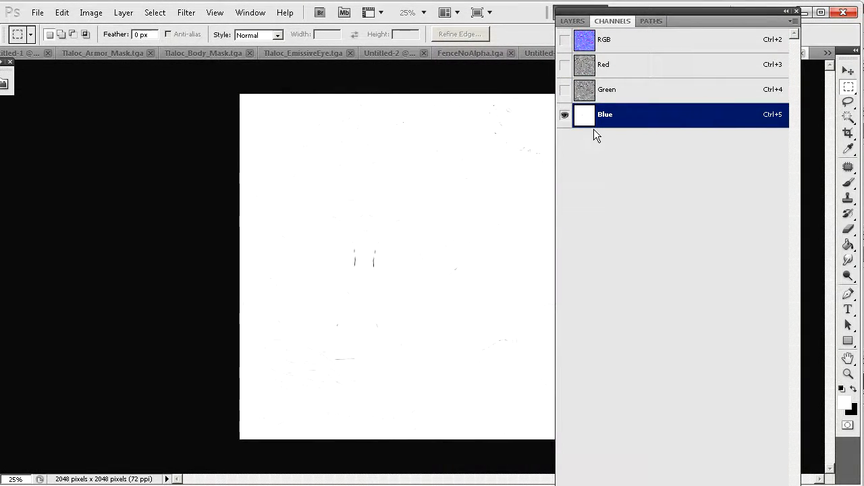
pyautogui.hotkey('ctrl', '+')
pyautogui.hotkey('ctrl', '-')
pyautogui.moveTo(625, 20); pyautogui.dragTo(666, 82)
# Step: Select and copy the entire red channel of the merged mask document Untitled-3
pyautogui.click(625, 53)
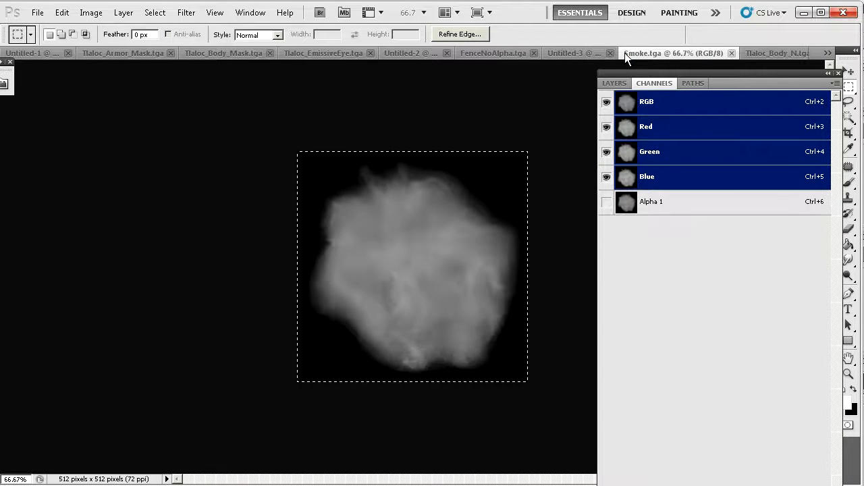
pyautogui.click(567, 52)
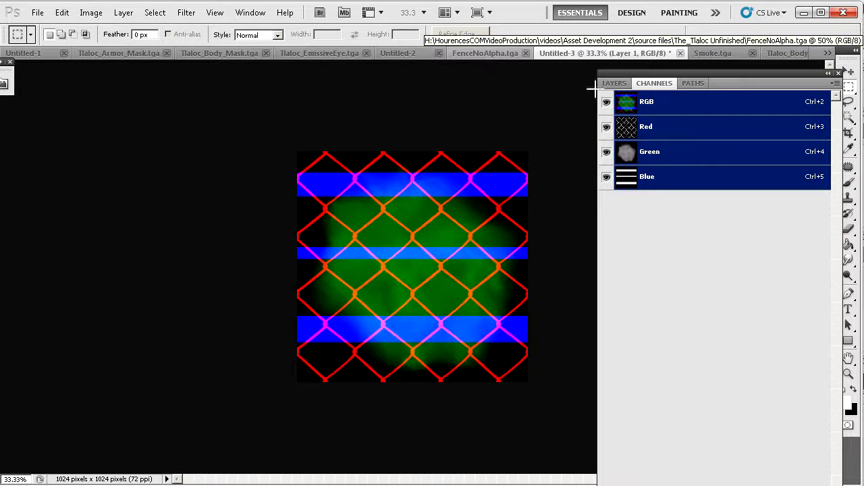
pyautogui.click(644, 130)
pyautogui.hotkey('ctrl', 'a')
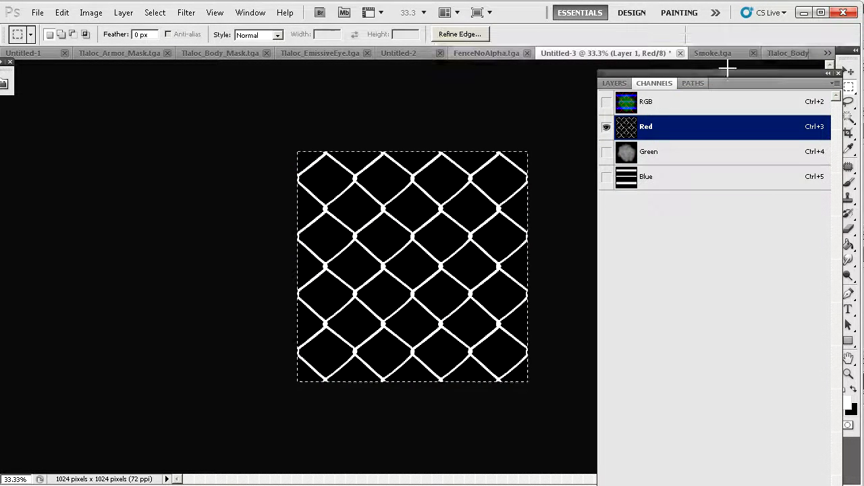
# Step: Paste the fence mask into the blue channel of Tlaloc_Body_N.tga and scale it to fill the whole canvas
pyautogui.click(783, 53)
pyautogui.hotkey('ctrl', 'v')
pyautogui.hotkey('ctrl', 't')
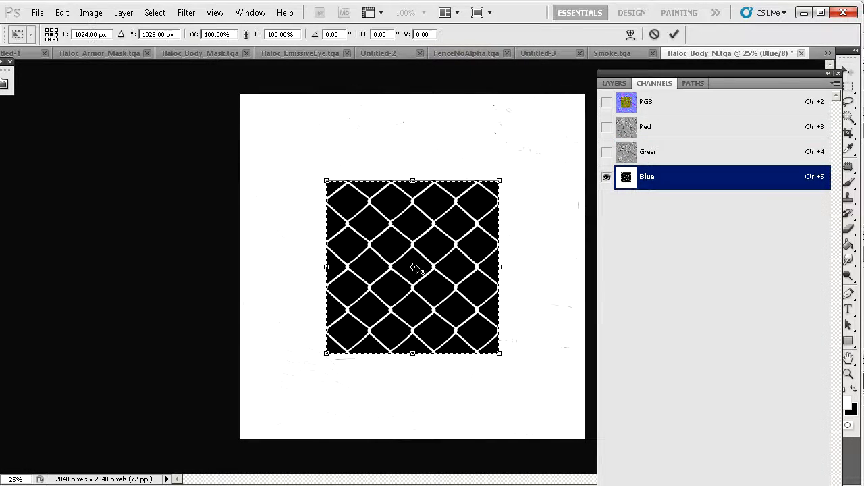
pyautogui.moveTo(446, 246); pyautogui.dragTo(361, 158)
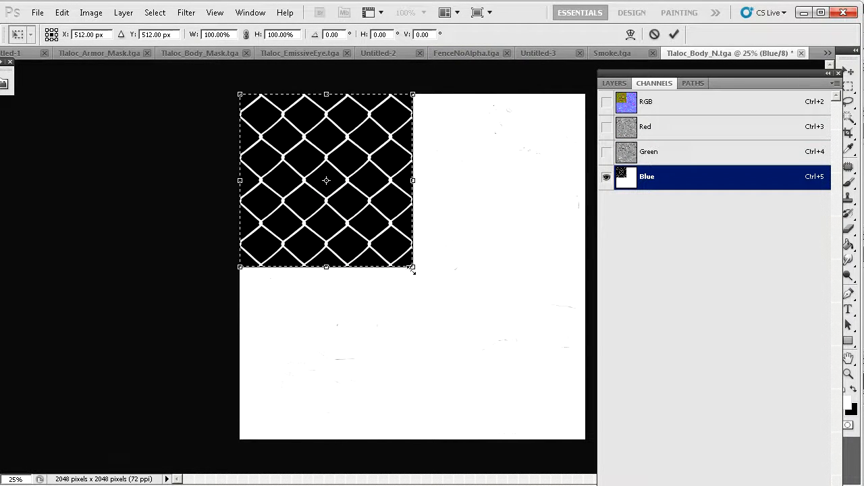
pyautogui.moveTo(413, 266); pyautogui.dragTo(584, 440)
pyautogui.press('Return')
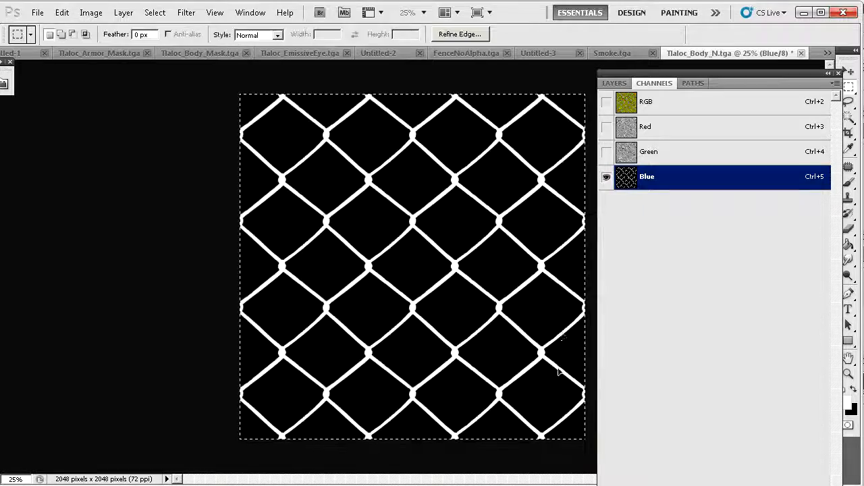
# Step: Check the RGB composite and the individual red, green and blue channels of the edited Tlaloc_Body_N.tga
pyautogui.click(645, 152)
pyautogui.click(643, 125)
pyautogui.click(644, 105)
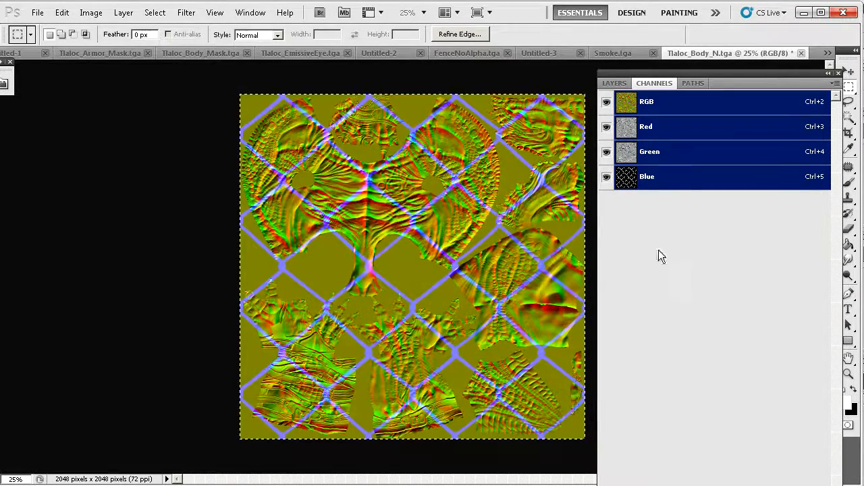
pyautogui.click(645, 126)
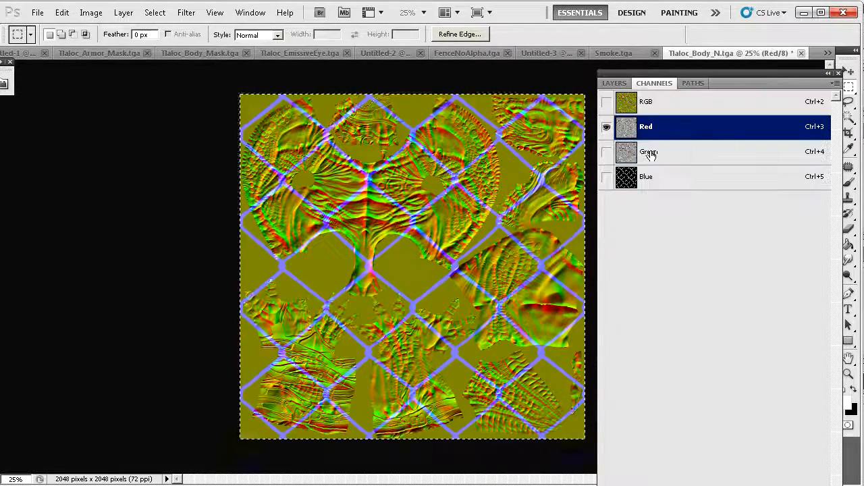
pyautogui.click(649, 152)
pyautogui.click(652, 178)
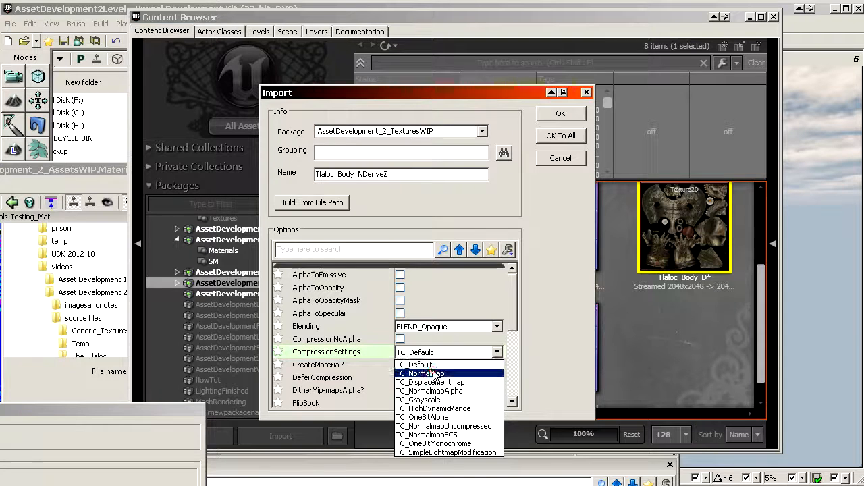
# Step: Import the Tlaloc_Body_NDeriveZ texture into the AssetDevelopment_2_TexturesWIP package with CompressionSettings set to TC_Normalmap
pyautogui.click(427, 372)
pyautogui.click(432, 378)
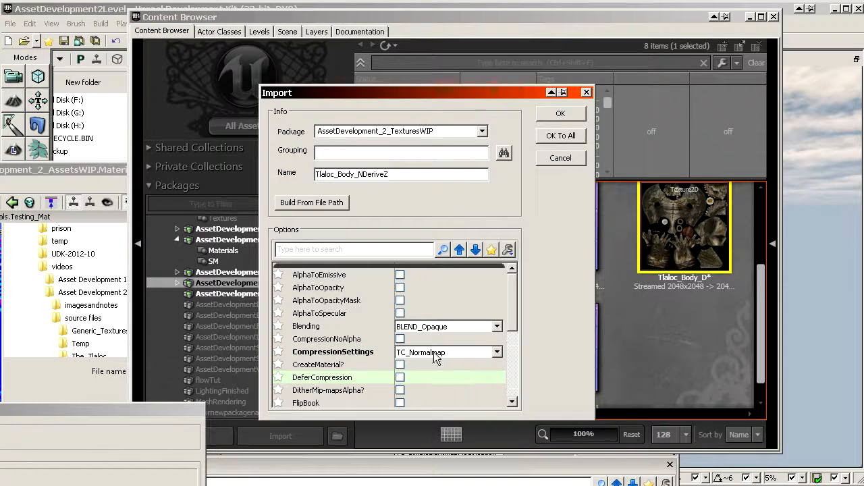
pyautogui.click(328, 354)
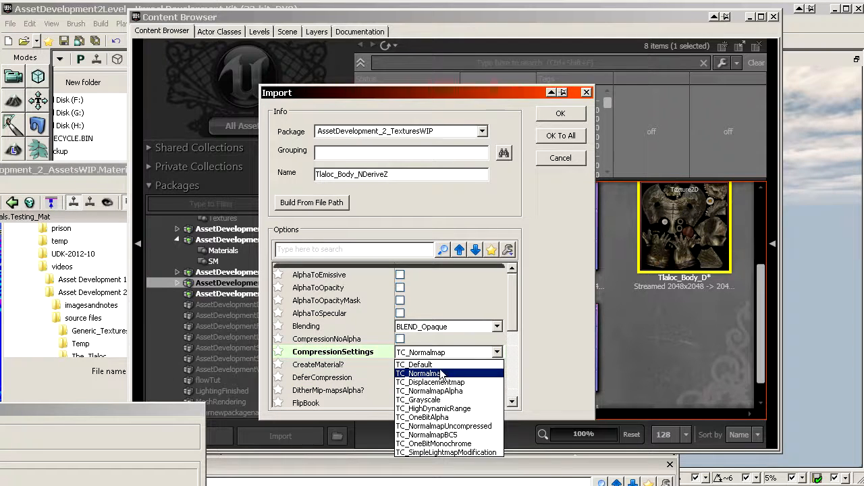
pyautogui.click(432, 374)
pyautogui.scroll(-5, 418, 351)
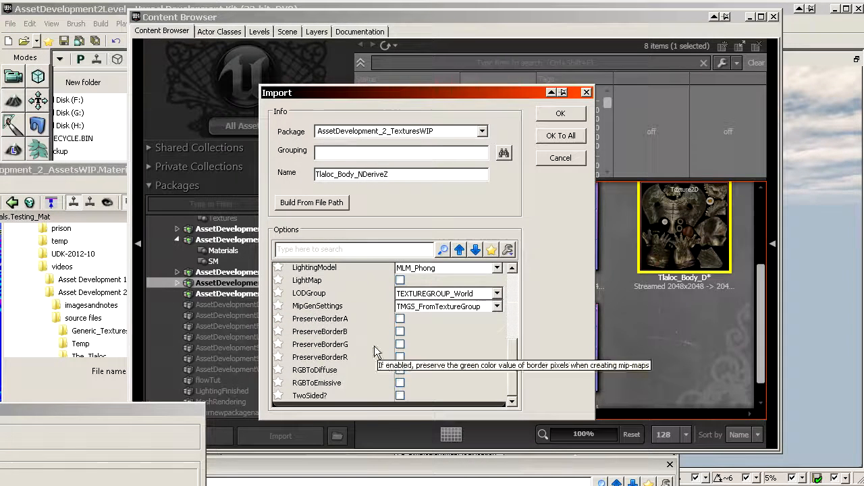
pyautogui.scroll(5, 378, 340)
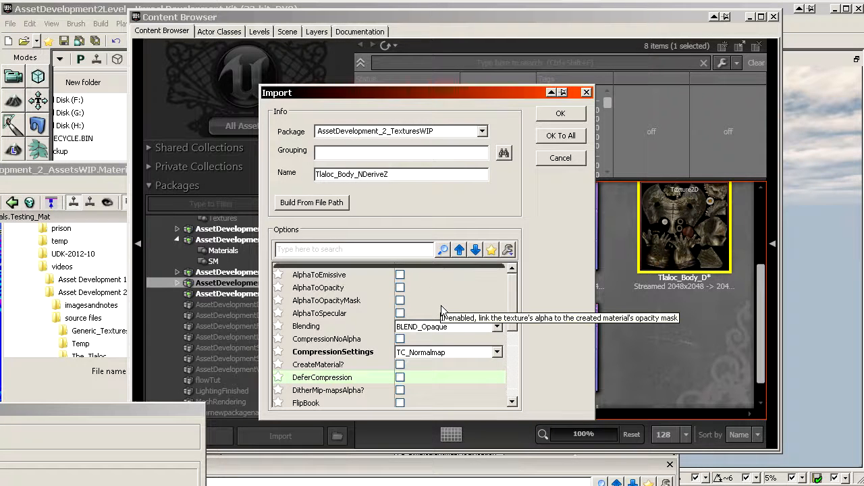
pyautogui.click(561, 116)
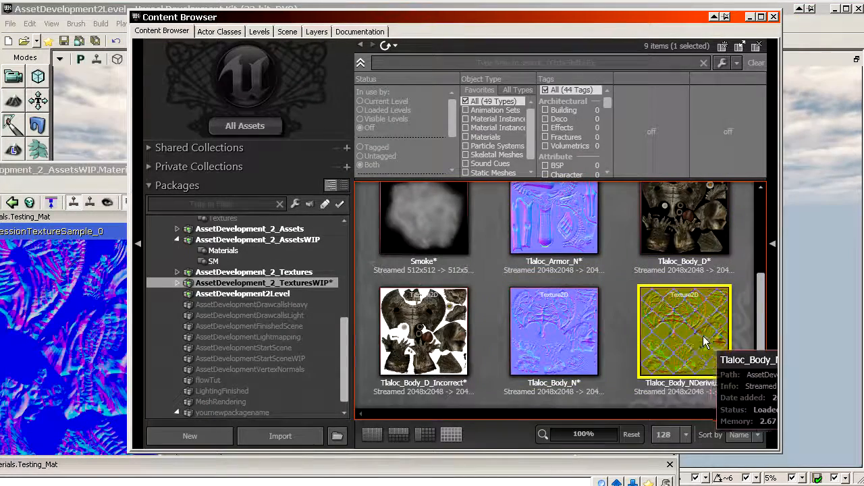
# Step: Preview the DeriveNormalZ node on the mesh in Testing_Mat and assign Tlaloc_Body_NDeriveZ to its connected Texture Sample
pyautogui.click(679, 323)
pyautogui.moveTo(99, 172); pyautogui.dragTo(288, 25)
pyautogui.click(420, 182)
pyautogui.rightClick(507, 140)
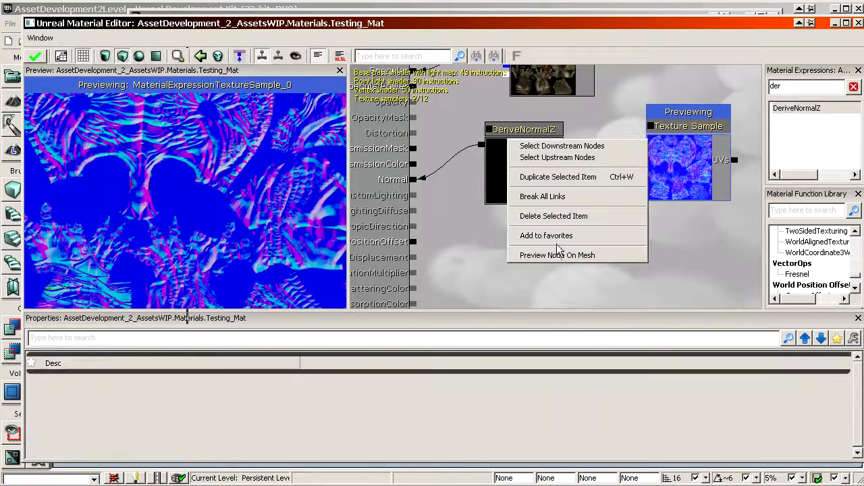
pyautogui.click(547, 254)
pyautogui.click(658, 158)
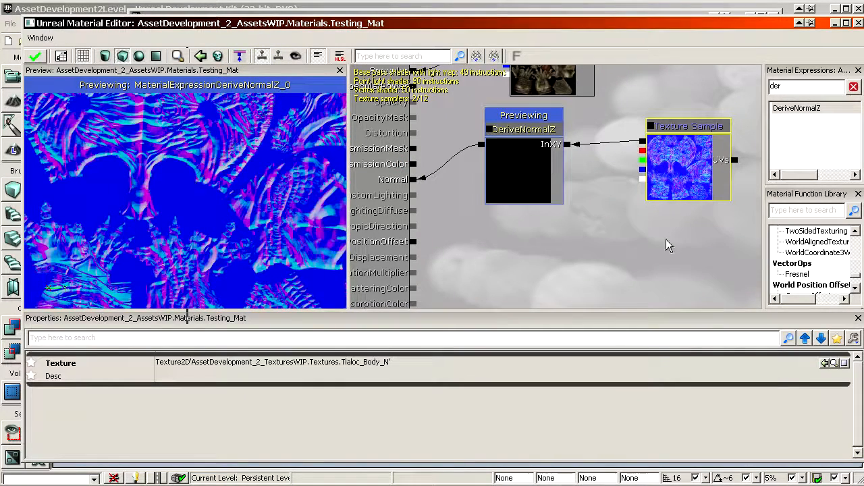
pyautogui.click(826, 363)
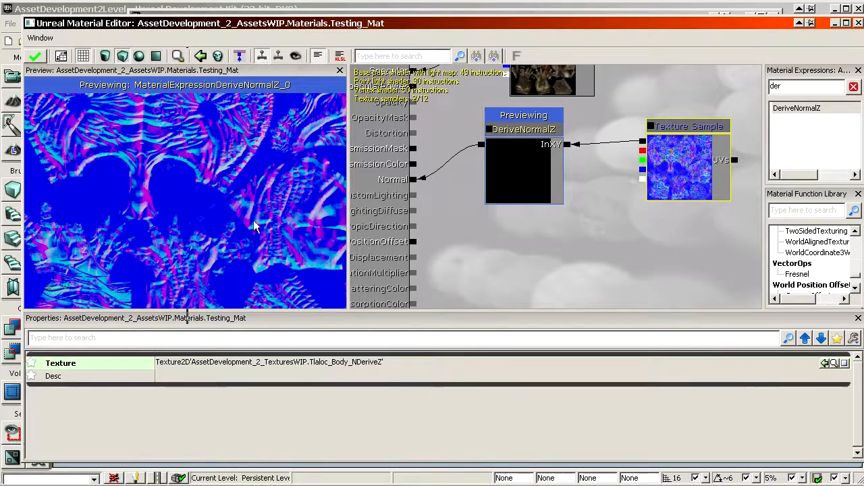
# Step: Examine the DeriveNormalZ preview on the mesh and locate the Texture Sample's assigned texture in the Content Browser
pyautogui.moveTo(211, 205); pyautogui.dragTo(211, 249, button='right')
pyautogui.click(671, 222)
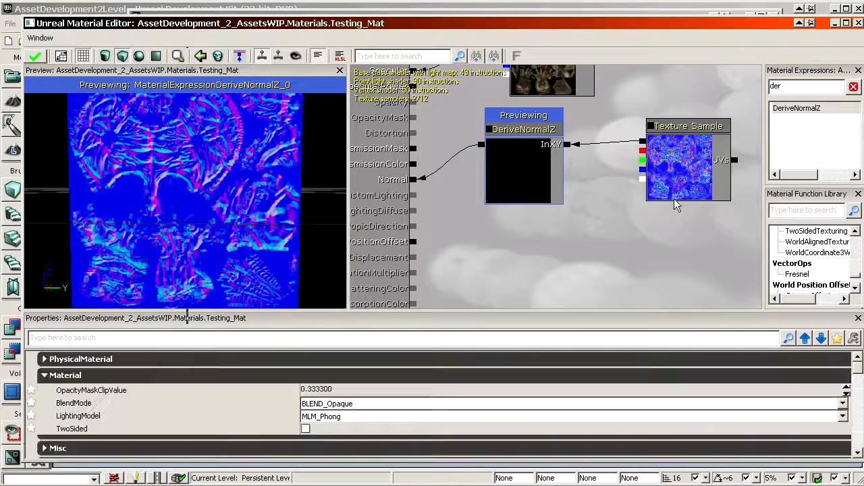
pyautogui.click(678, 169)
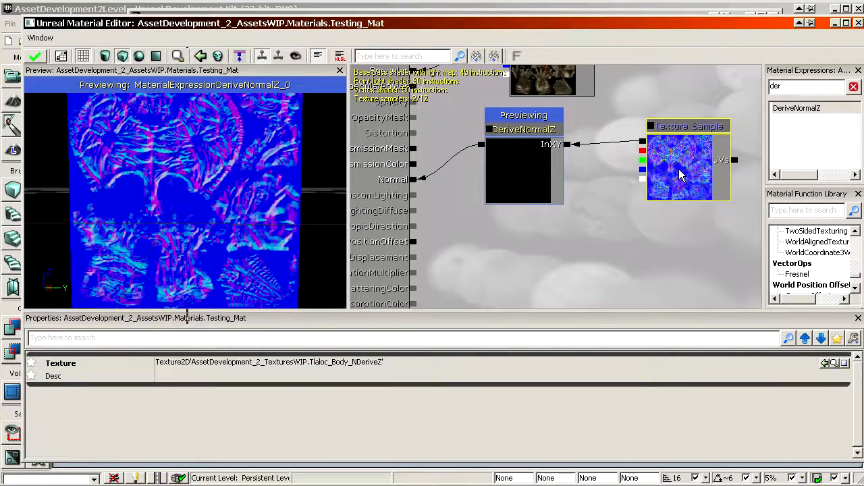
pyautogui.click(834, 363)
pyautogui.click(72, 158)
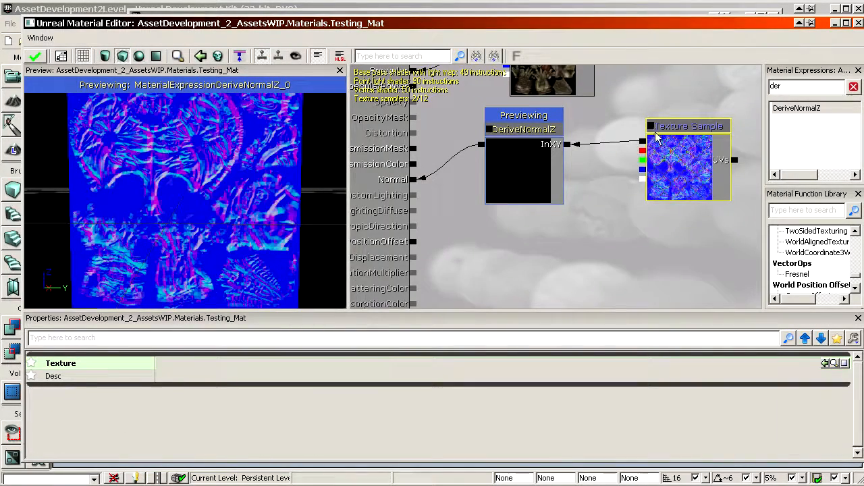
# Step: Preview the blue output of the Tlaloc_Body_NDeriveZ sample through Diffuse and reconnect the body texture to Diffuse
pyautogui.moveTo(663, 156); pyautogui.dragTo(649, 131)
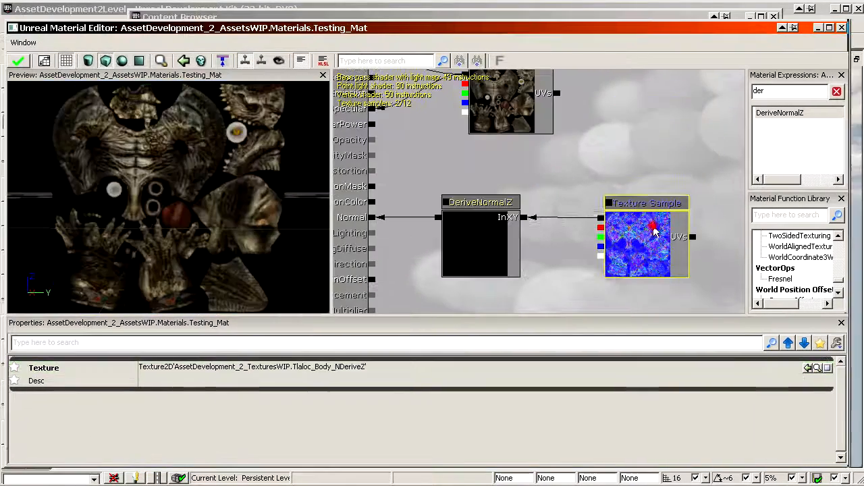
pyautogui.keyDown('ctrl'); pyautogui.moveTo(651, 225); pyautogui.dragTo(661, 228); pyautogui.keyUp('ctrl')
pyautogui.keyDown('ctrl'); pyautogui.moveTo(489, 231); pyautogui.dragTo(464, 226); pyautogui.keyUp('ctrl')
pyautogui.moveTo(613, 237); pyautogui.dragTo(372, 137)
pyautogui.moveTo(215, 204)
pyautogui.mouseDown()
pyautogui.moveTo(215, 216)
pyautogui.moveTo(214, 204)
pyautogui.mouseUp()
pyautogui.moveTo(613, 220); pyautogui.dragTo(615, 203)
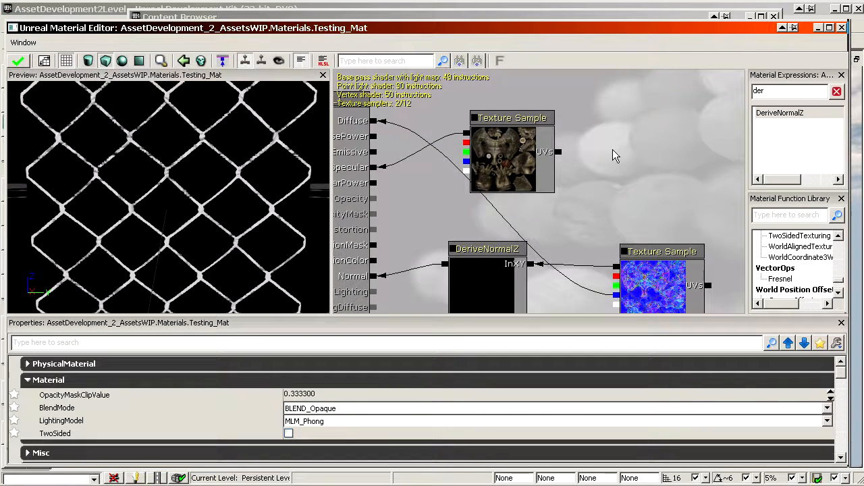
pyautogui.keyDown('alt'); pyautogui.click(617, 296); pyautogui.keyUp('alt')
pyautogui.moveTo(448, 158)
pyautogui.mouseDown()
pyautogui.moveTo(509, 197)
pyautogui.moveTo(447, 159)
pyautogui.mouseUp()
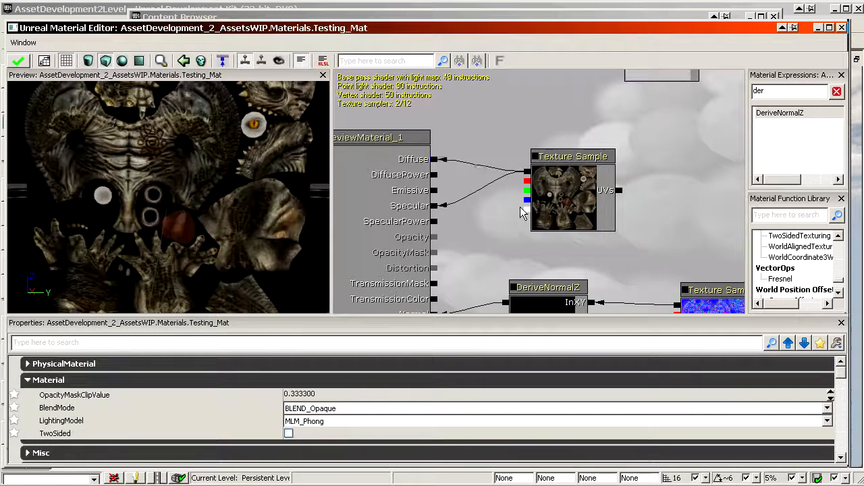
# Step: Move the FenceNoAlpha Texture Sample close to the material node and shift the neighbouring node out of the way
pyautogui.scroll(-3, 582, 253)
pyautogui.moveTo(584, 101); pyautogui.dragTo(552, 206)
pyautogui.scroll(3, 551, 206)
pyautogui.click(622, 227)
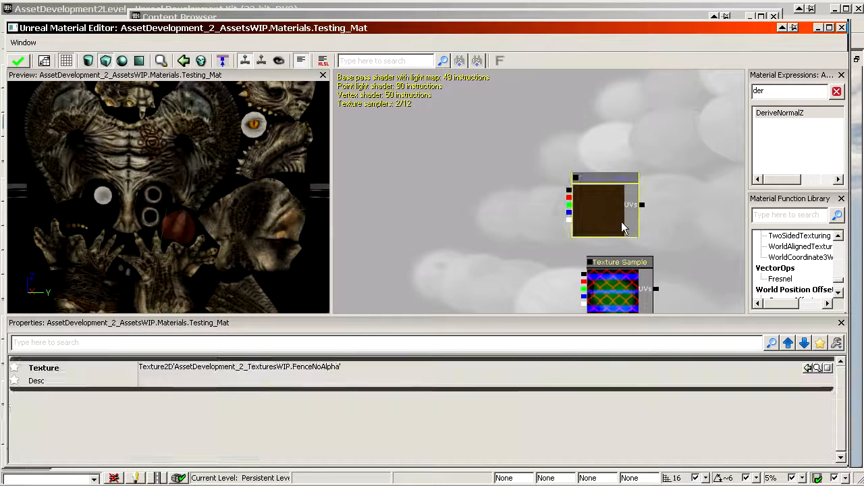
pyautogui.keyDown('ctrl'); pyautogui.moveTo(622, 226); pyautogui.dragTo(569, 105); pyautogui.keyUp('ctrl')
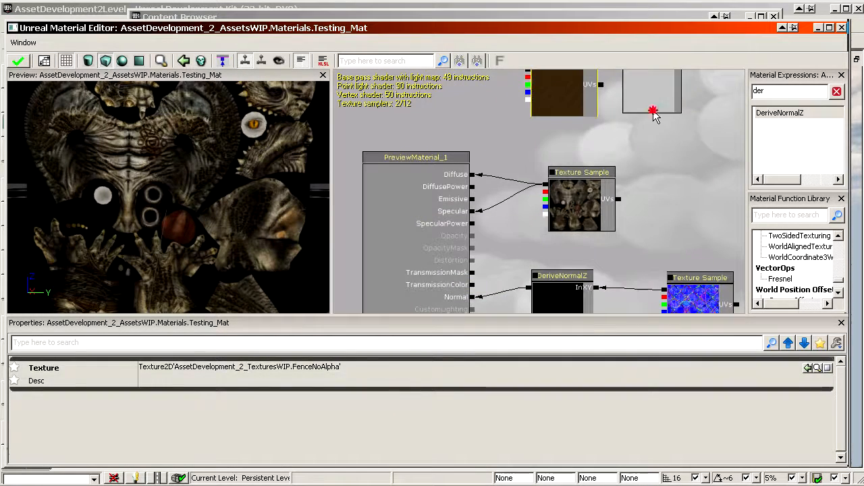
pyautogui.click(652, 111)
pyautogui.keyDown('ctrl'); pyautogui.moveTo(652, 112); pyautogui.dragTo(741, 66); pyautogui.keyUp('ctrl')
# Step: Move the body Texture Sample and DeriveNormalZ node down together, and place the Tlaloc_Body_NDeriveZ sample above them
pyautogui.moveTo(499, 223); pyautogui.dragTo(493, 168)
pyautogui.click(551, 157)
pyautogui.keyDown('ctrl'); pyautogui.click(540, 245); pyautogui.keyUp('ctrl')
pyautogui.keyDown('ctrl'); pyautogui.moveTo(557, 154); pyautogui.dragTo(576, 296); pyautogui.keyUp('ctrl')
pyautogui.click(634, 270)
pyautogui.keyDown('ctrl'); pyautogui.moveTo(634, 270); pyautogui.dragTo(638, 149); pyautogui.keyUp('ctrl')
# Step: Break the existing links to the material's Specular, Diffuse and Normal inputs
pyautogui.click(445, 164)
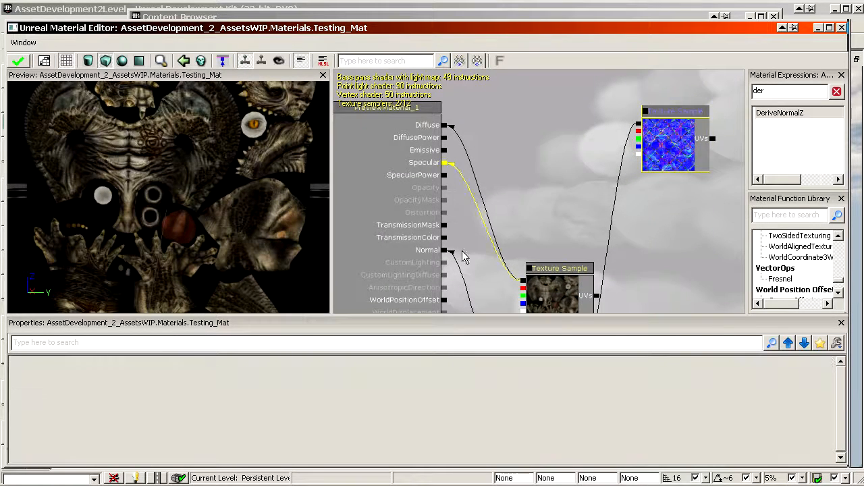
pyautogui.press('Delete')
pyautogui.moveTo(449, 297); pyautogui.dragTo(435, 235)
pyautogui.keyDown('alt'); pyautogui.click(434, 146); pyautogui.keyUp('alt')
pyautogui.moveTo(466, 150); pyautogui.dragTo(484, 238)
pyautogui.keyDown('alt'); pyautogui.click(453, 198); pyautogui.keyUp('alt')
# Step: Connect the FenceNoAlpha sample's RGB output to Diffuse and reposition the sample beside the material node
pyautogui.moveTo(482, 135); pyautogui.dragTo(434, 238)
pyautogui.click(539, 143)
pyautogui.keyDown('ctrl'); pyautogui.moveTo(538, 146); pyautogui.dragTo(550, 211); pyautogui.keyUp('ctrl')
pyautogui.scroll(2, 631, 297)
pyautogui.moveTo(632, 297); pyautogui.dragTo(715, 211)
# Step: Connect the Tlaloc_Body_NDeriveZ sample's blue output to OpacityMask and set the material's BlendMode to BLEND_Masked
pyautogui.moveTo(709, 162); pyautogui.dragTo(472, 227)
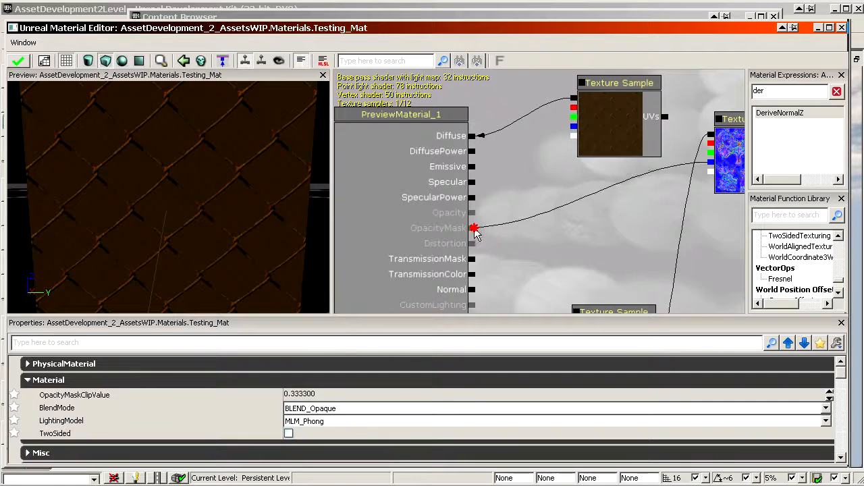
pyautogui.click(338, 421)
pyautogui.click(337, 408)
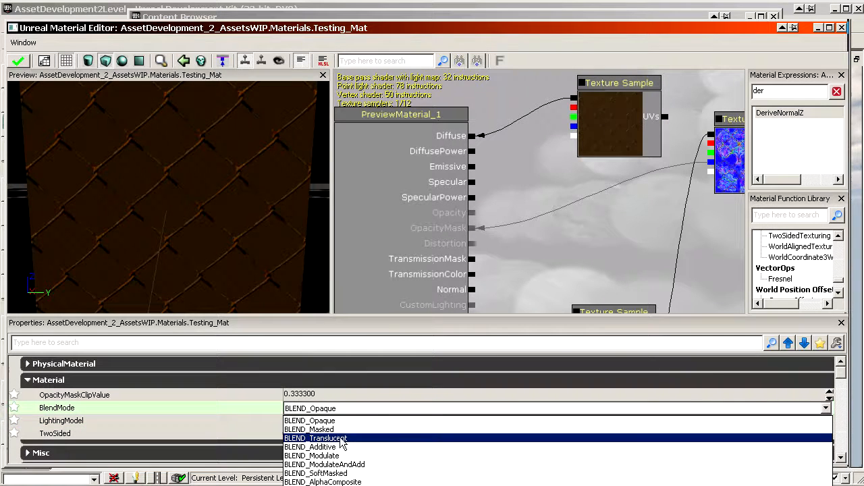
pyautogui.click(340, 438)
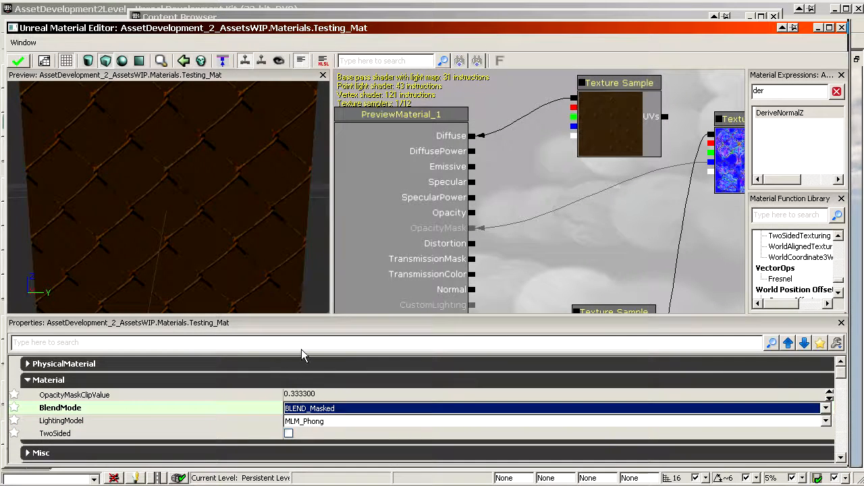
# Step: Examine the masked fence on the preview mesh and the node network that drives its Diffuse and OpacityMask inputs
pyautogui.scroll(3, 222, 201)
pyautogui.moveTo(222, 202); pyautogui.dragTo(193, 165)
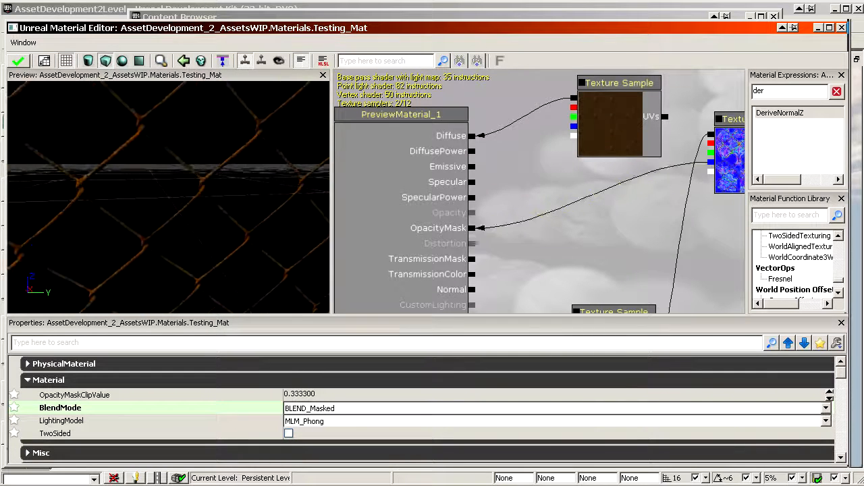
pyautogui.moveTo(637, 162); pyautogui.dragTo(584, 179)
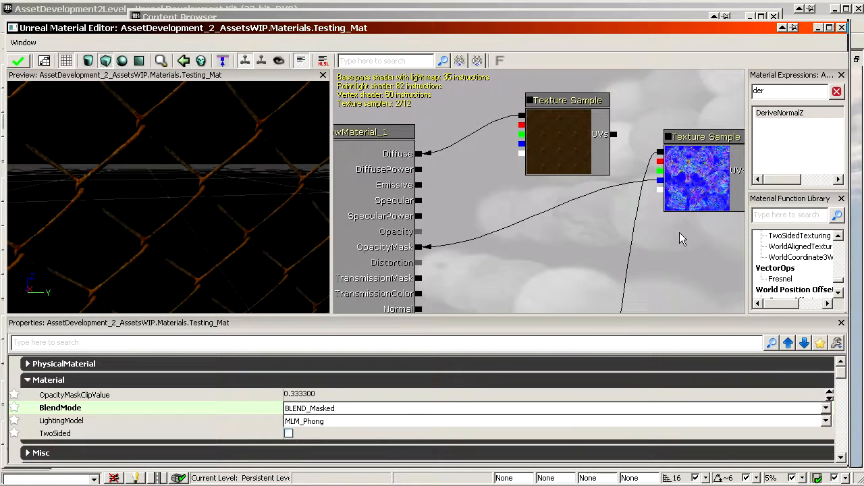
pyautogui.moveTo(237, 205); pyautogui.dragTo(222, 210)
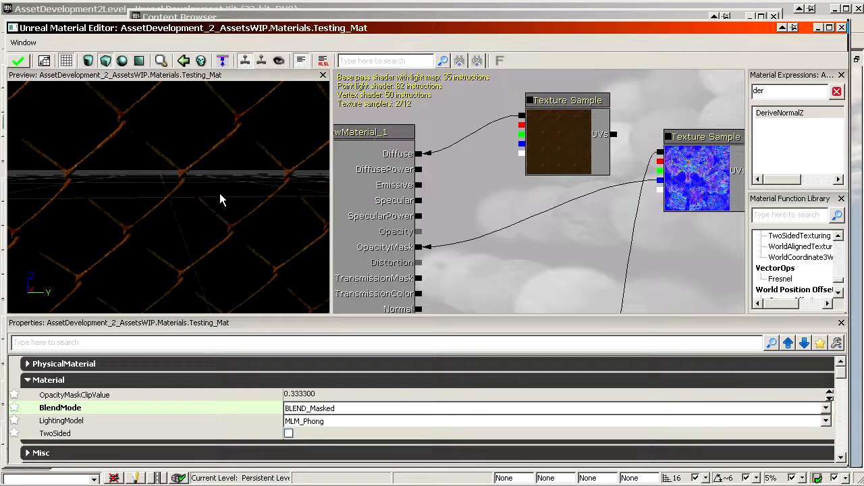
pyautogui.scroll(-6, 646, 170)
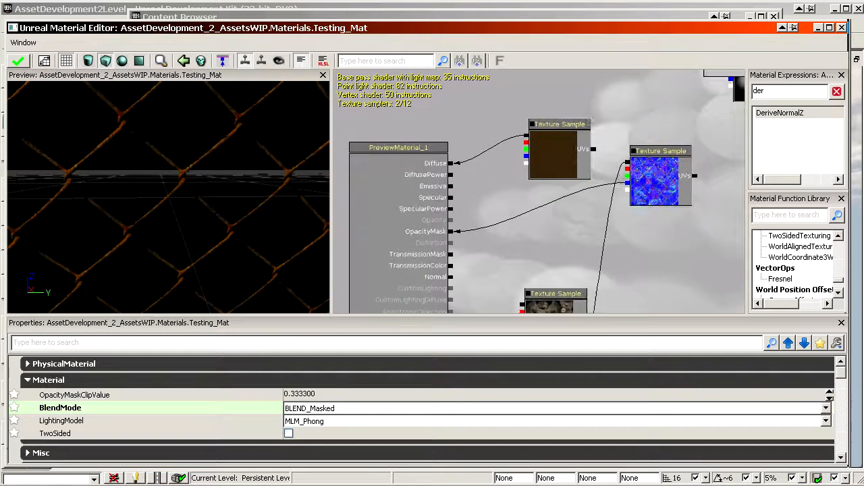
pyautogui.scroll(3, 645, 171)
pyautogui.scroll(3, 638, 195)
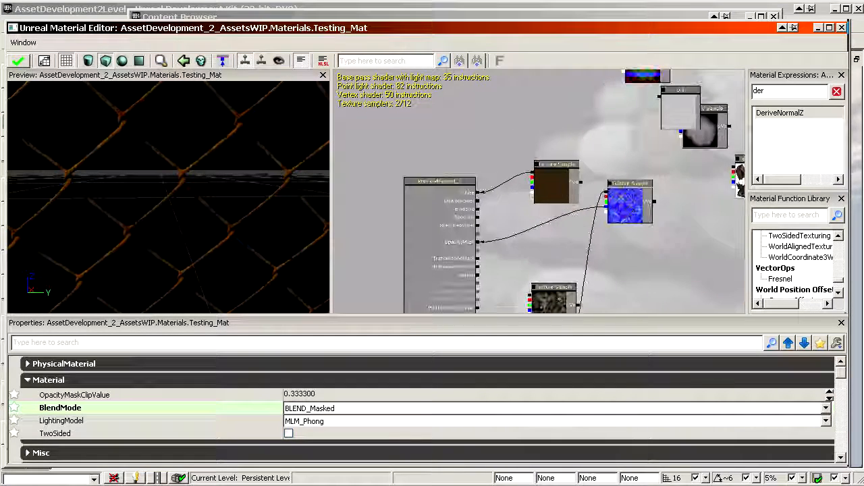
pyautogui.moveTo(638, 203); pyautogui.dragTo(639, 136)
pyautogui.scroll(1, 565, 233)
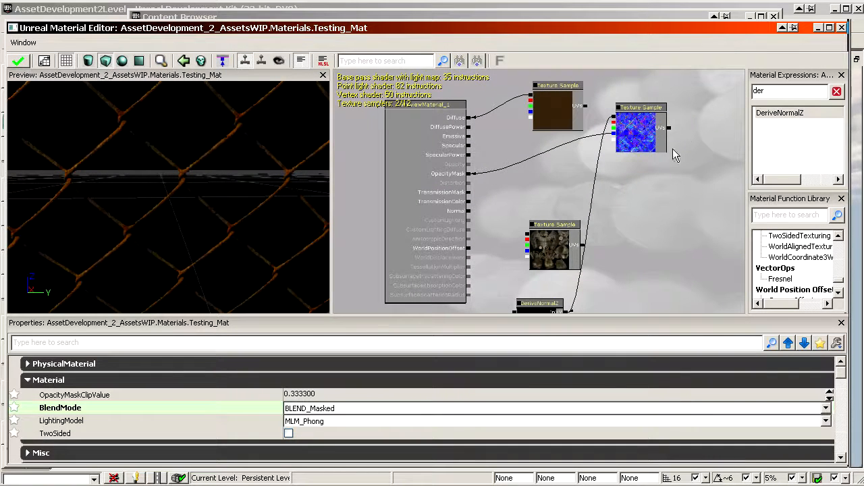
pyautogui.moveTo(607, 180); pyautogui.dragTo(679, 236)
pyautogui.scroll(4, 547, 184)
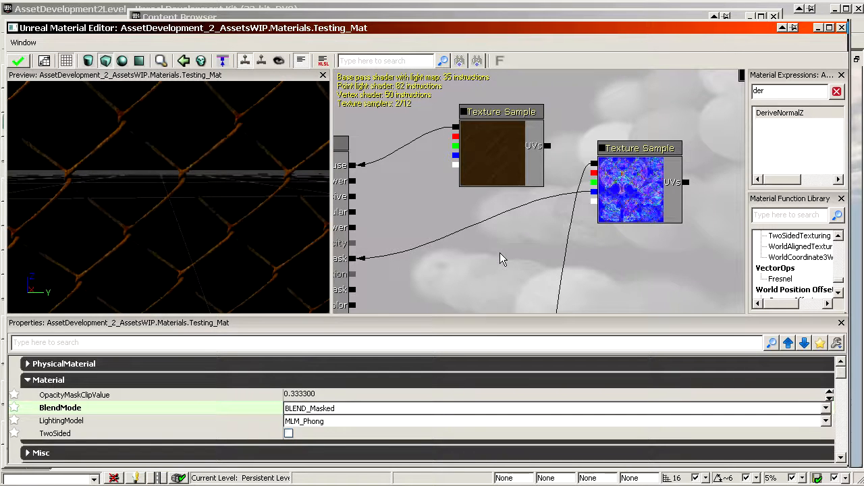
pyautogui.moveTo(516, 257); pyautogui.dragTo(518, 249)
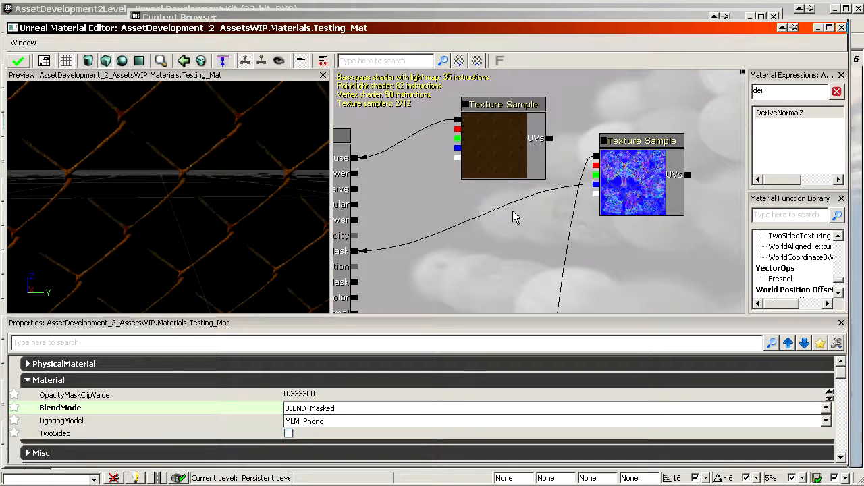
pyautogui.moveTo(524, 230)
pyautogui.mouseDown()
pyautogui.moveTo(547, 243)
pyautogui.moveTo(513, 228)
pyautogui.mouseUp()
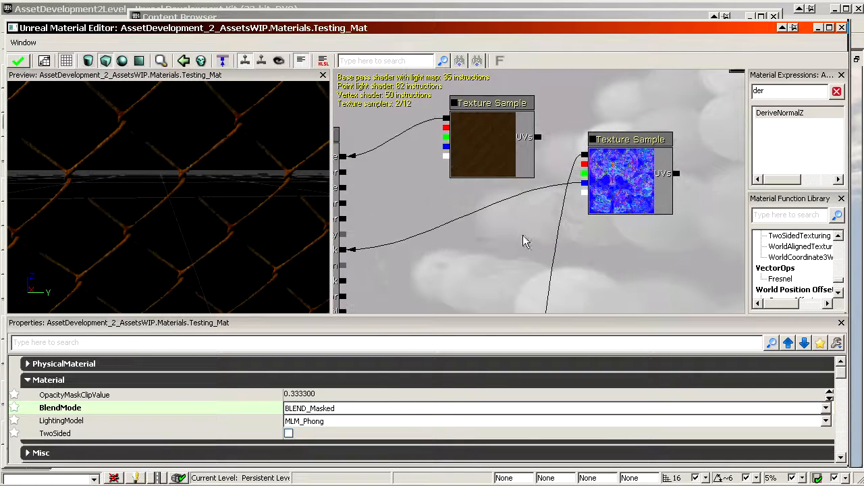
# Step: Break the fence texture's Diffuse link and the blue channel's OpacityMask link
pyautogui.keyDown('alt'); pyautogui.click(444, 118); pyautogui.keyUp('alt')
pyautogui.moveTo(594, 204); pyautogui.dragTo(561, 169)
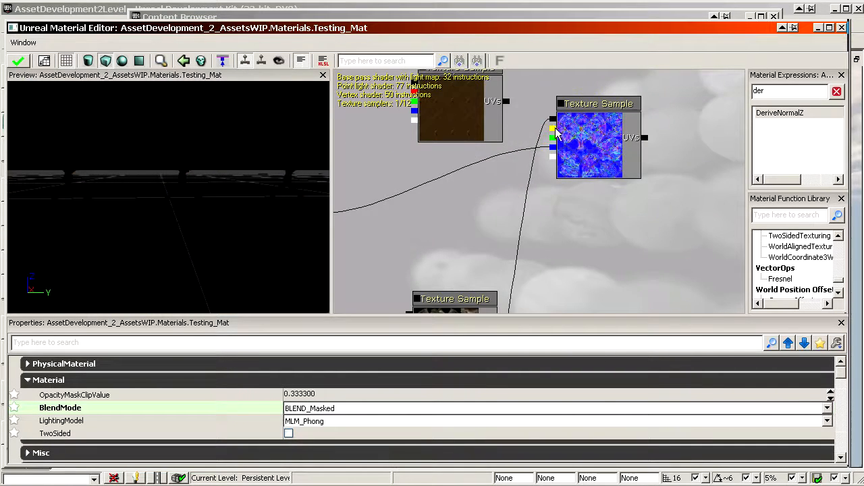
pyautogui.keyDown('alt'); pyautogui.click(553, 147); pyautogui.keyUp('alt')
# Step: Switch to Photoshop and review the open documents FenceNoAlpha.tga, Untitled-2, Tlaloc_EmissiveEye.tga, Tlaloc_Body_Mask.tga and Tlaloc_Armor_Mask.tga
pyautogui.hotkey('alt', 'Tab')
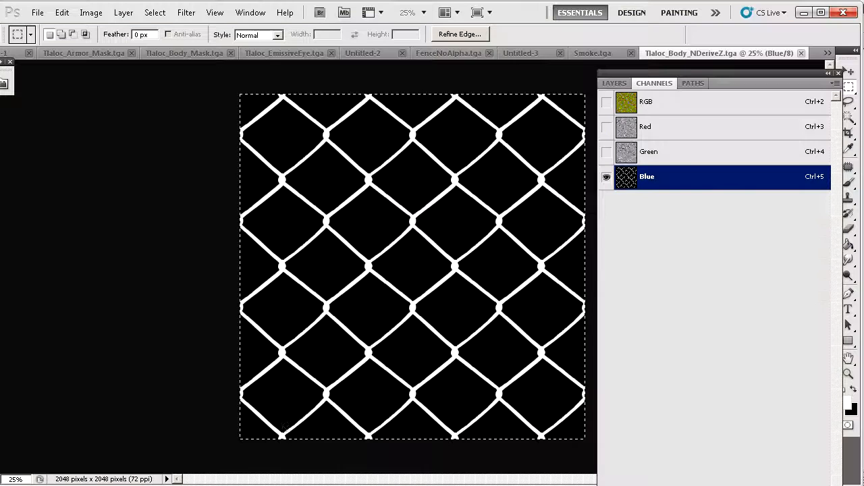
pyautogui.click(603, 54)
pyautogui.click(506, 53)
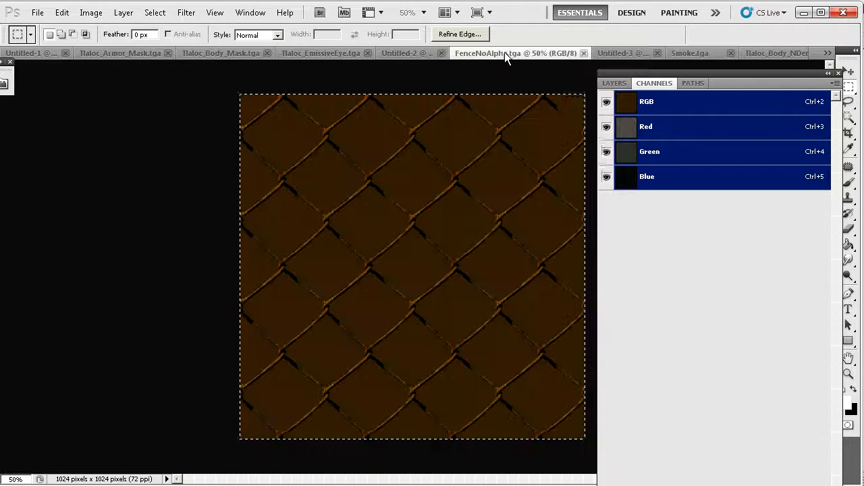
pyautogui.click(412, 51)
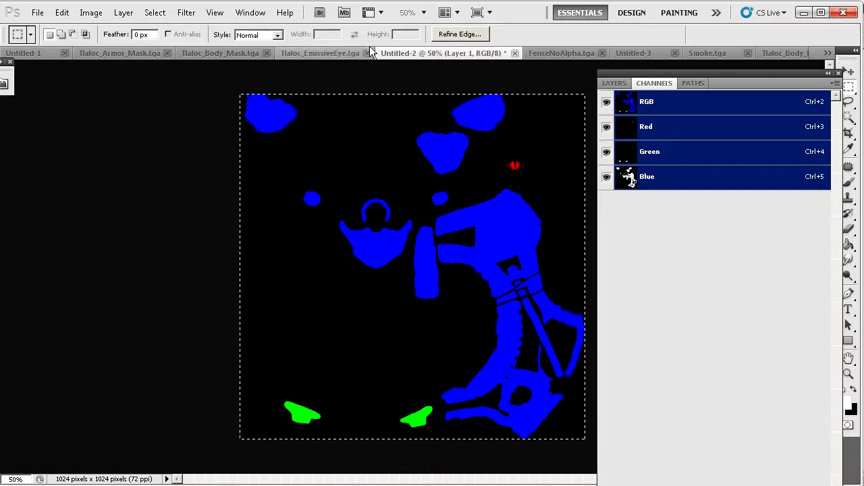
pyautogui.click(330, 52)
pyautogui.click(233, 54)
pyautogui.click(314, 83)
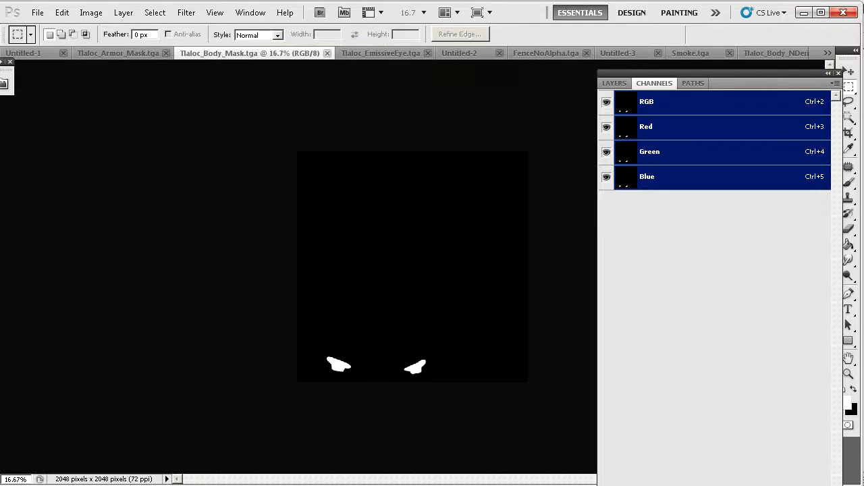
pyautogui.hotkey('alt', 'Tab')
pyautogui.hotkey('alt', 'Tab')
pyautogui.hotkey('ctrl', 'shift', 'Tab')
pyautogui.hotkey('ctrl', '+')
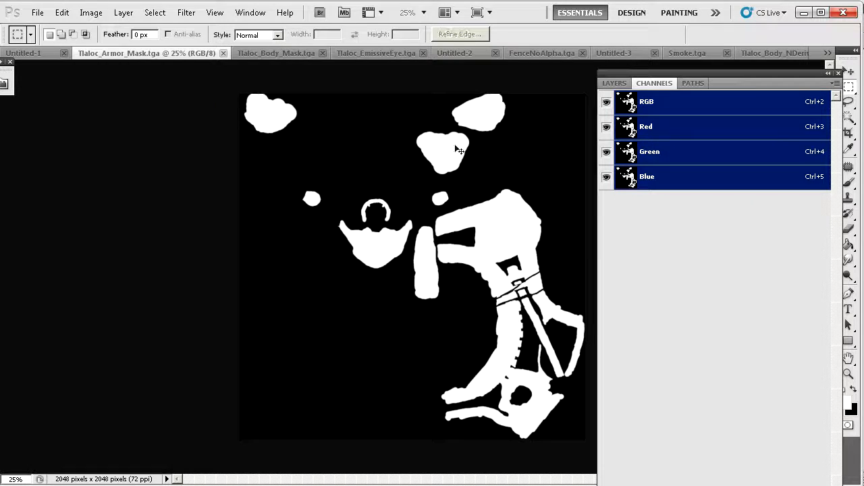
# Step: Open Tlaloc_Armor_D.tga and inspect the armor's diffuse details up close
pyautogui.hotkey('ctrl', '+')
pyautogui.hotkey('ctrl', '-')
pyautogui.moveTo(641, 485); pyautogui.dragTo(642, 390)
pyautogui.hotkey('ctrl', '+')
pyautogui.hotkey('ctrl', '+')
pyautogui.hotkey('ctrl', '+')
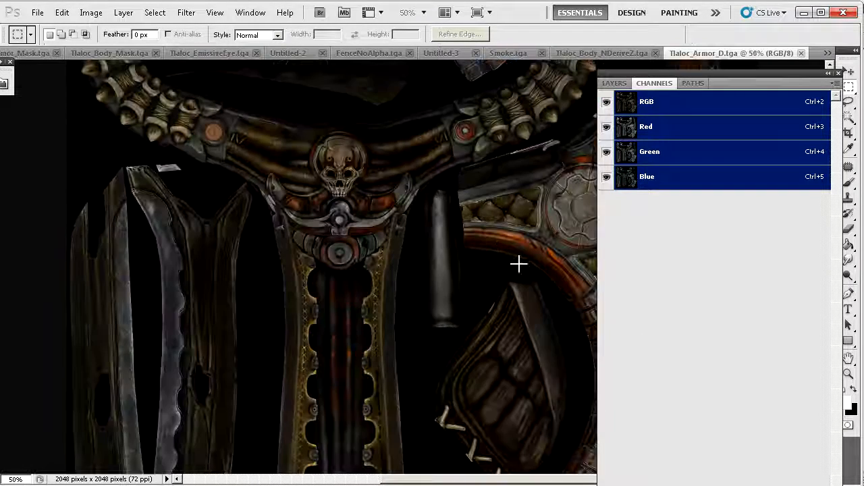
pyautogui.moveTo(477, 247); pyautogui.dragTo(341, 339)
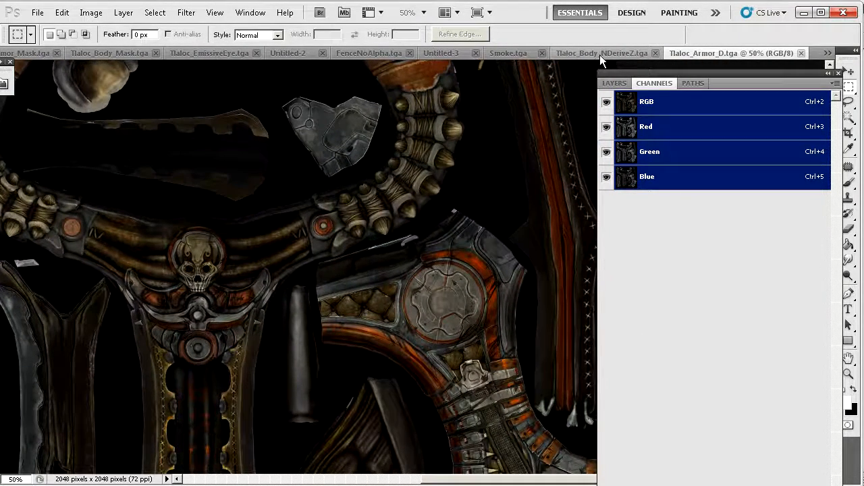
# Step: Reorder the open documents so that Tlaloc_Armor_Mask.tga sits directly after Tlaloc_Armor_D.tga
pyautogui.click(197, 53)
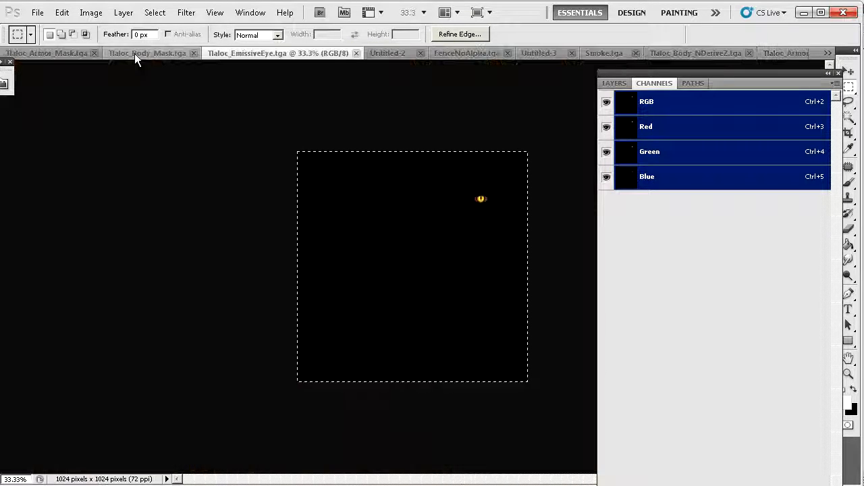
pyautogui.click(135, 53)
pyautogui.click(47, 54)
pyautogui.moveTo(47, 54); pyautogui.dragTo(707, 57)
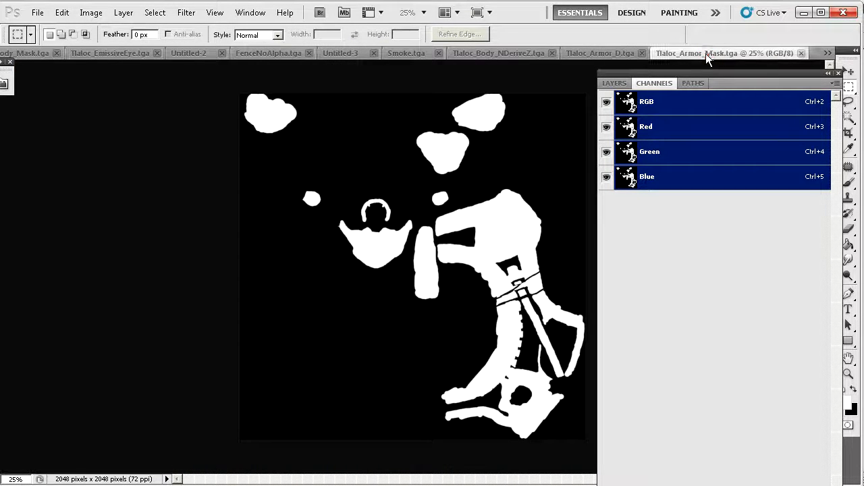
# Step: Compare the detail in the Tlaloc_Armor_D.tga diffuse texture with the flat black-and-white shapes in Tlaloc_Armor_Mask.tga
pyautogui.click(616, 54)
pyautogui.click(766, 54)
pyautogui.hotkey('ctrl', '+')
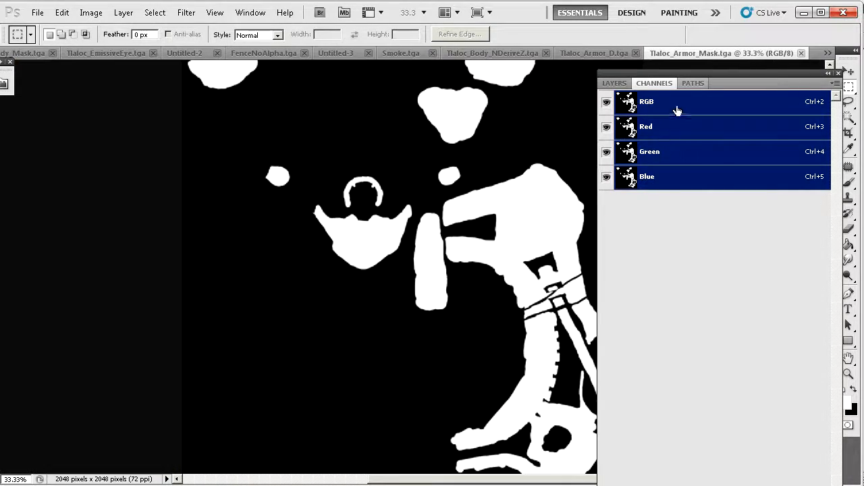
pyautogui.click(606, 53)
pyautogui.moveTo(450, 353); pyautogui.dragTo(360, 277)
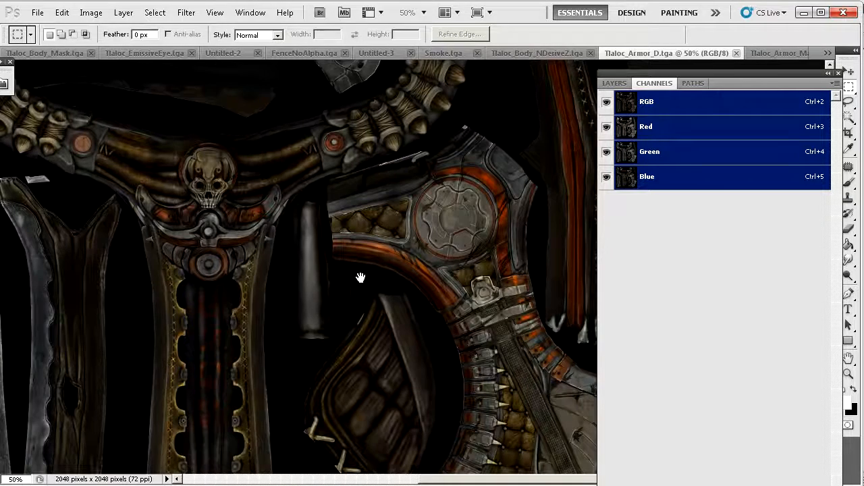
pyautogui.moveTo(452, 225); pyautogui.dragTo(399, 232)
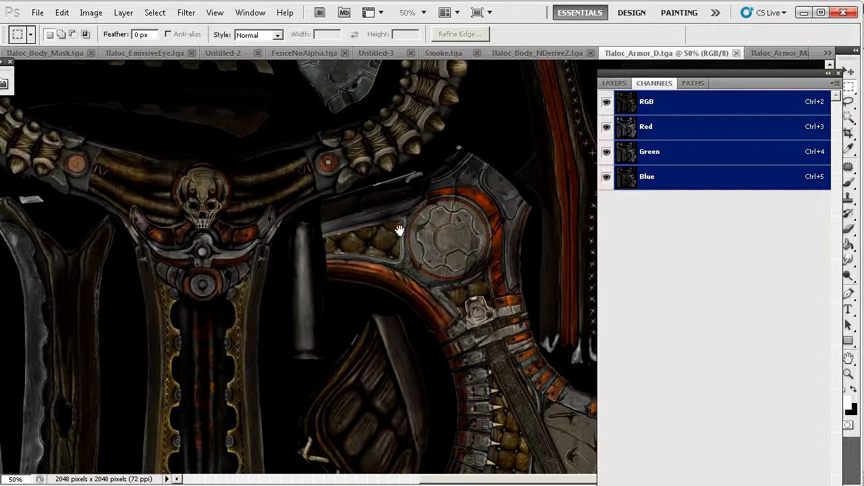
pyautogui.click(770, 52)
pyautogui.hotkey('ctrl', '-')
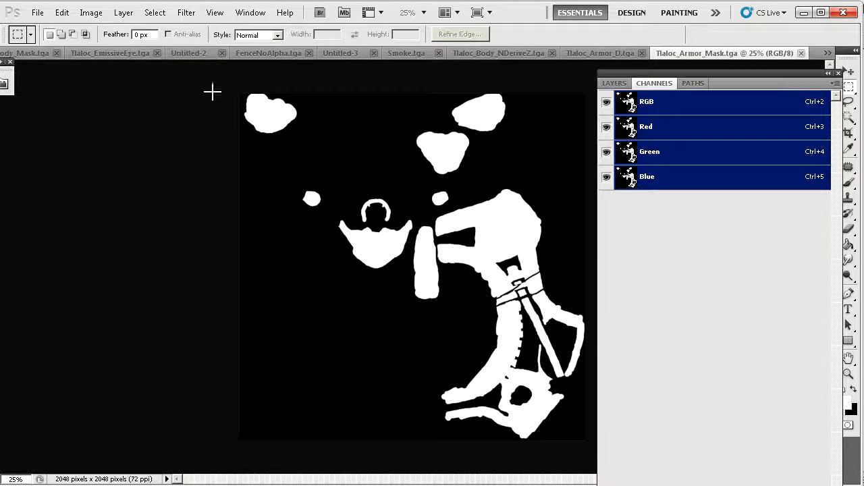
# Step: Check the image size of Tlaloc_Armor_Mask.tga and Tlaloc_Armor_D.tga without changing either one
pyautogui.click(90, 12)
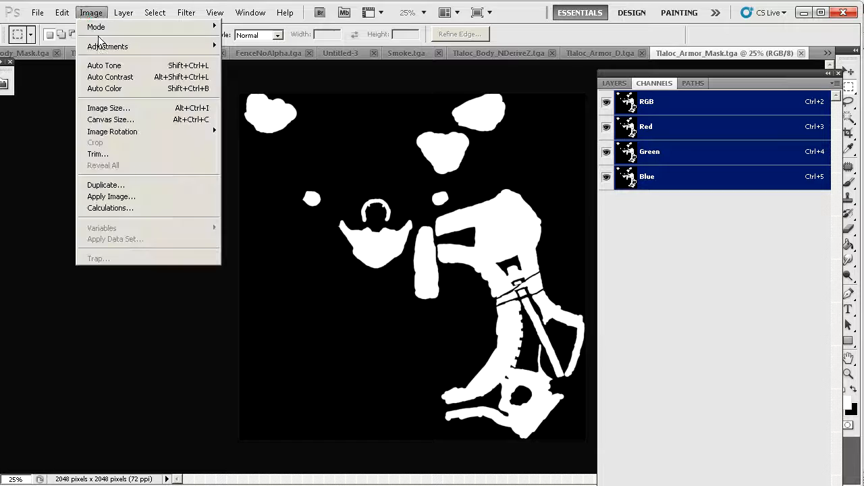
pyautogui.click(108, 108)
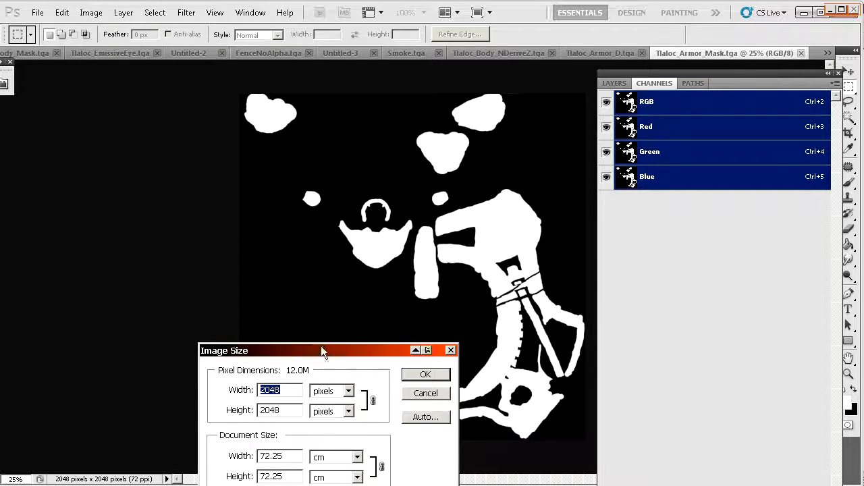
pyautogui.moveTo(322, 351); pyautogui.dragTo(221, 109)
pyautogui.click(323, 154)
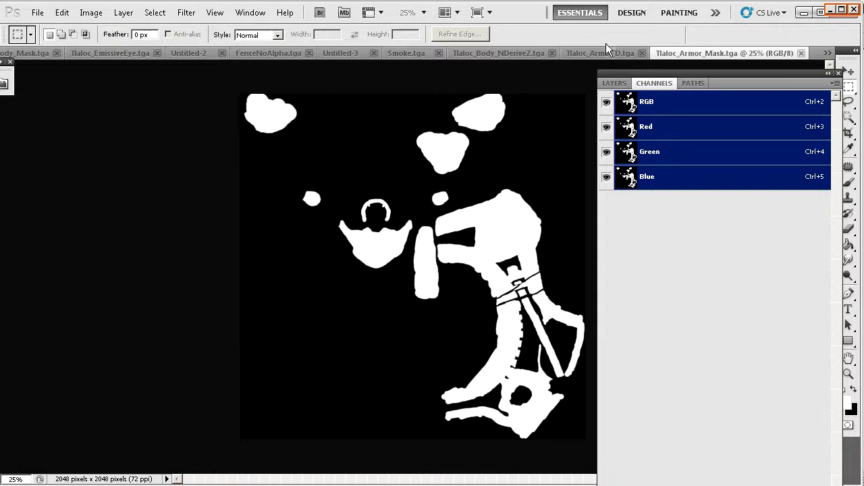
pyautogui.click(599, 52)
pyautogui.click(91, 12)
pyautogui.click(111, 108)
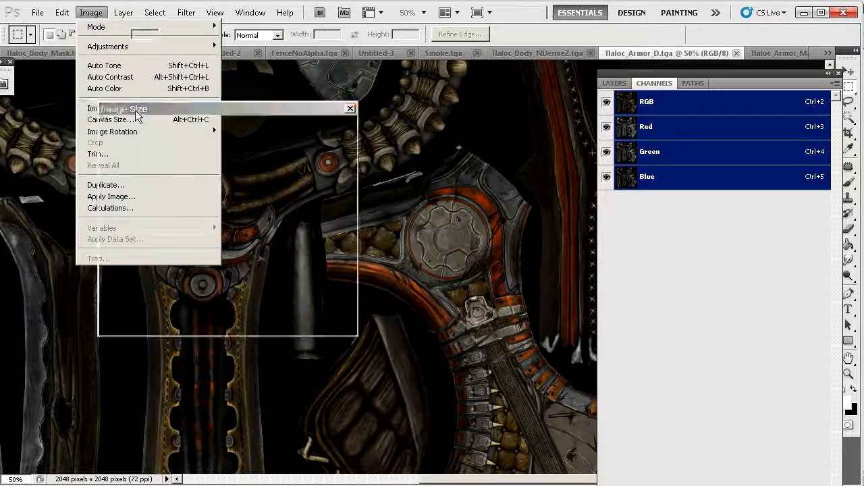
pyautogui.click(322, 153)
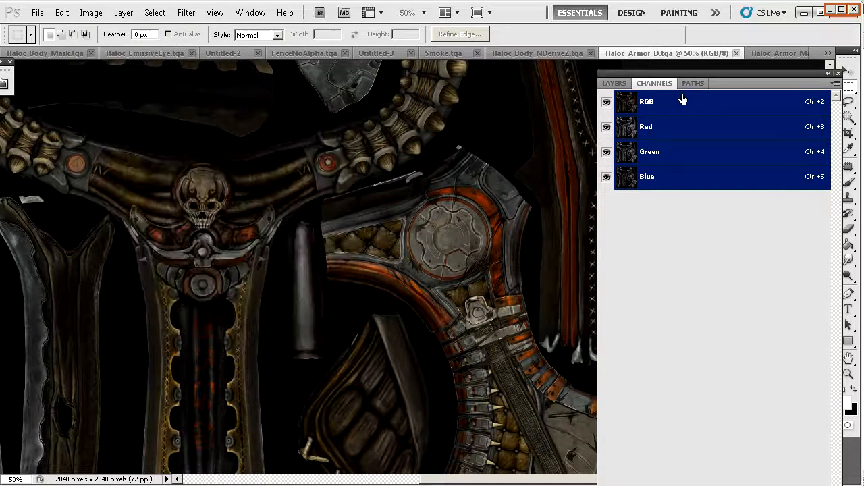
# Step: Resize Tlaloc_Armor_Mask.tga to 256 x 256 pixels with Bicubic Sharper (best for reduction) resampling
pyautogui.click(767, 54)
pyautogui.click(86, 13)
pyautogui.click(110, 107)
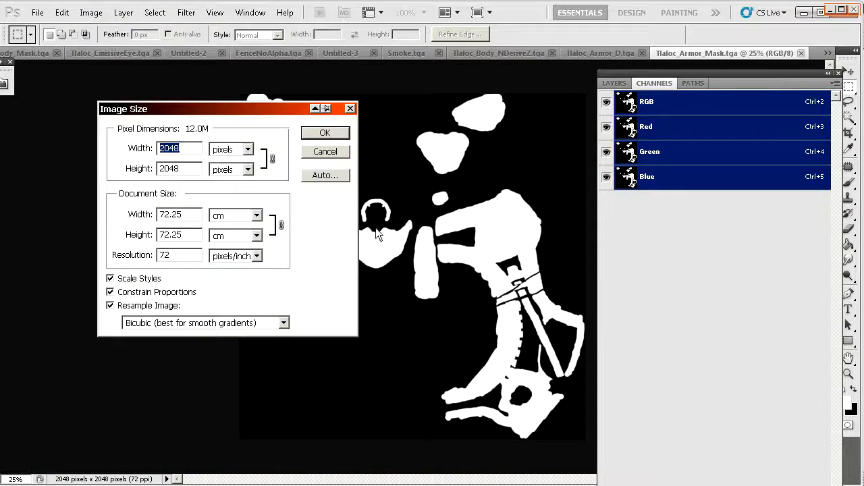
pyautogui.write('512')
pyautogui.click(246, 323)
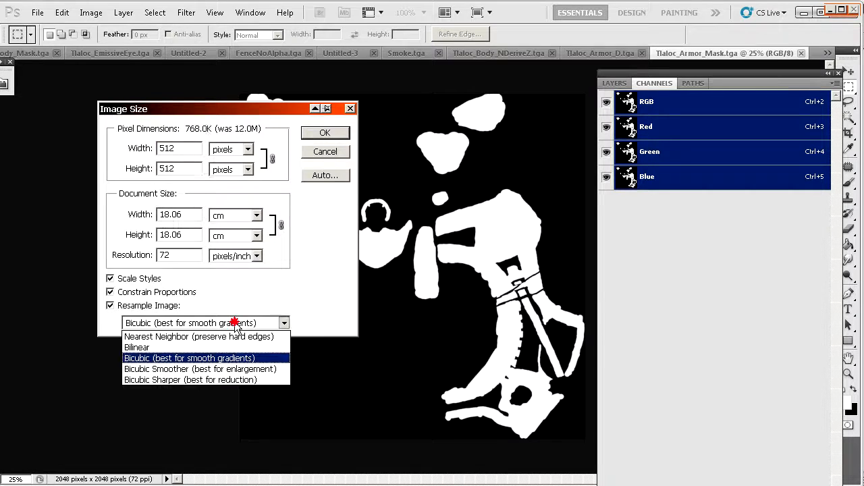
pyautogui.click(240, 379)
pyautogui.doubleClick(181, 148)
pyautogui.write('2')
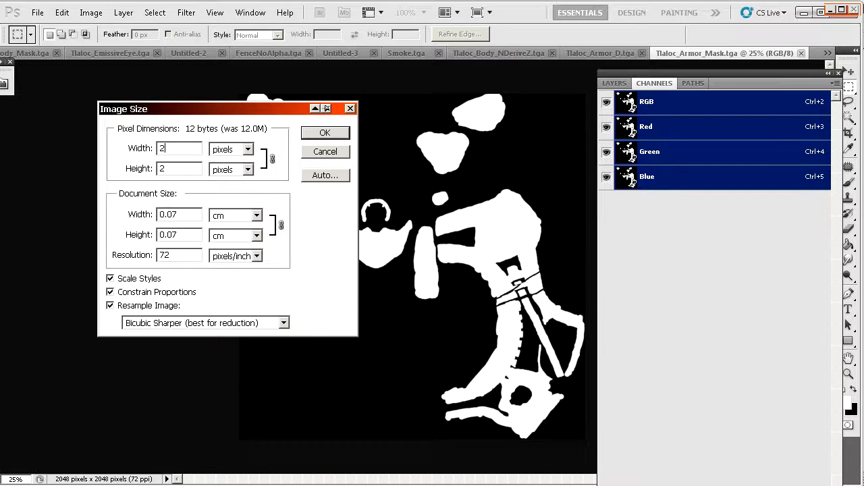
pyautogui.write('56')
pyautogui.press('Return')
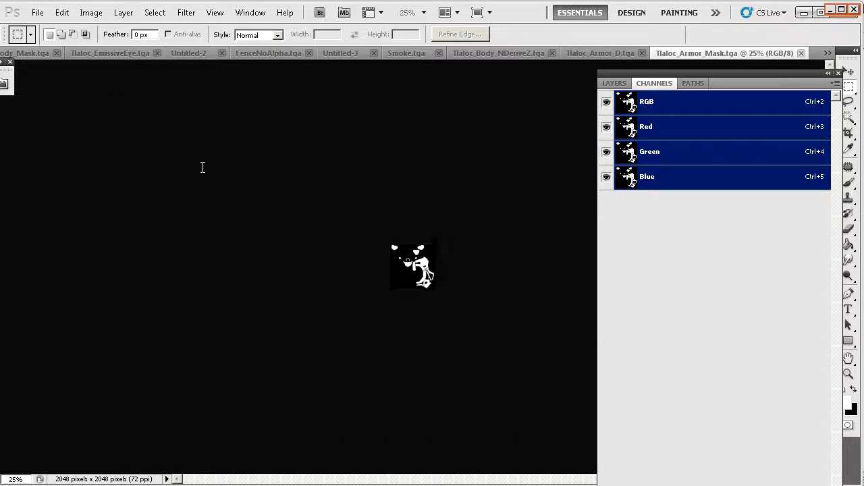
# Step: Inspect the edges of the reduced armor mask and save it as a new file named Tlaloc_Armor_MaskReduced.tga
pyautogui.hotkey('ctrl', '+')
pyautogui.hotkey('ctrl', '+')
pyautogui.hotkey('ctrl', '+')
pyautogui.hotkey('ctrl', '+')
pyautogui.hotkey('ctrl', '+')
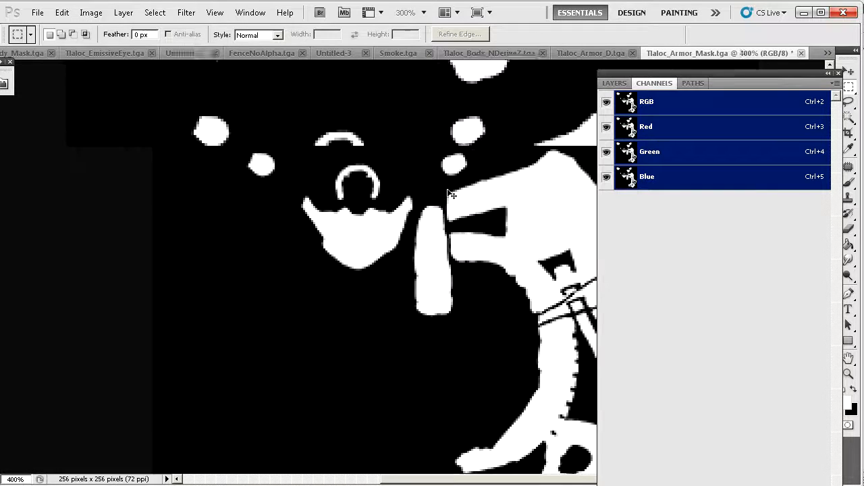
pyautogui.click(38, 13)
pyautogui.click(100, 203)
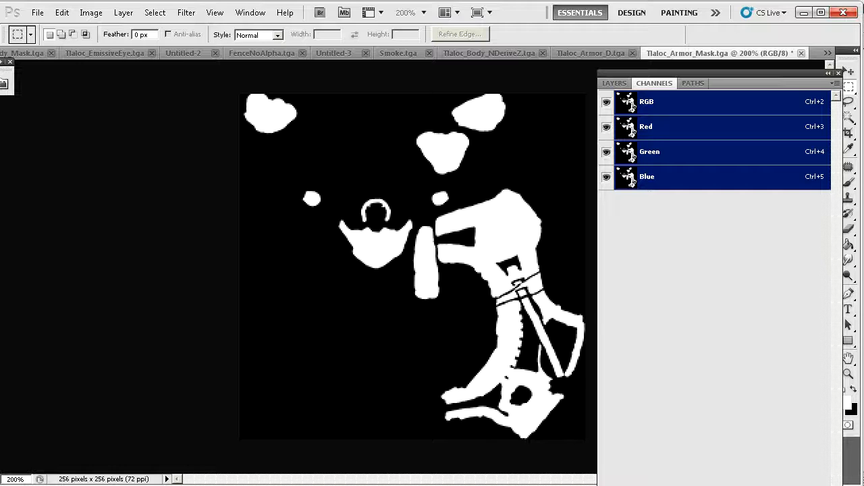
pyautogui.press('Return')
# Step: Switch to UDK, move the material editor out of the way and select the Tlaloc_Body_N texture in the Content Browser
pyautogui.hotkey('alt', 'Tab')
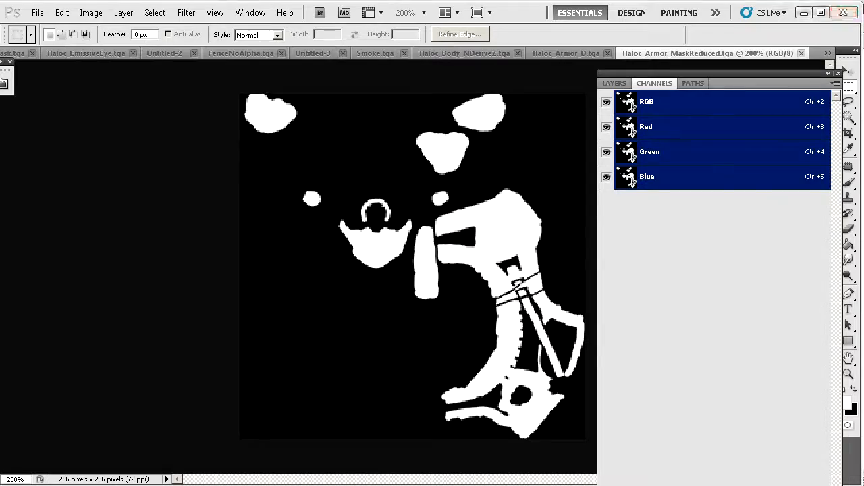
pyautogui.moveTo(653, 33); pyautogui.dragTo(37, 288)
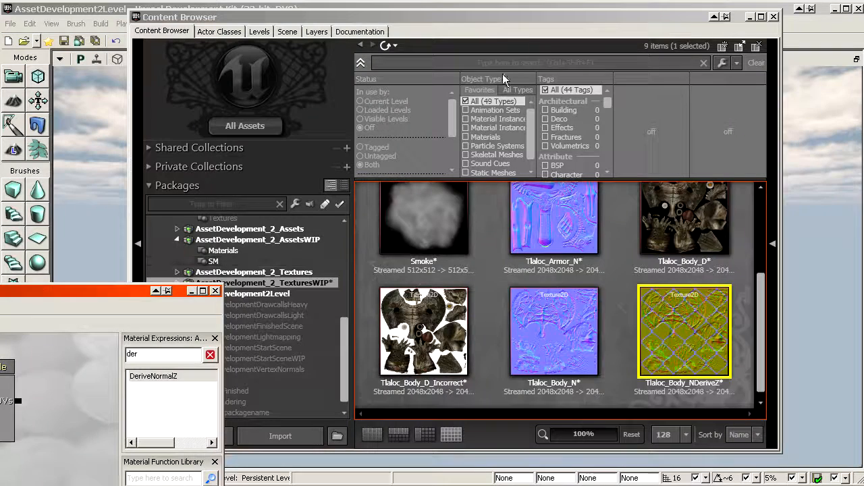
pyautogui.click(559, 318)
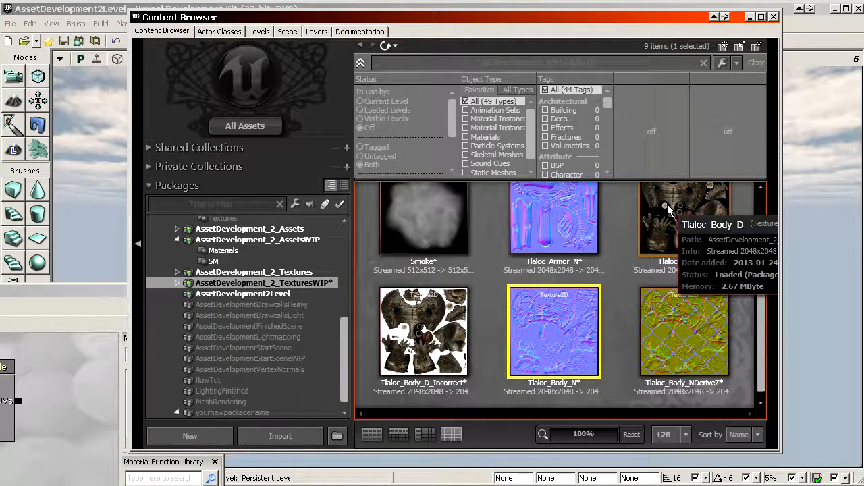
# Step: Import the Tlaloc_Armor_MaskReduced texture into the AssetDevelopment_2_TexturesWIP package with default compression settings
pyautogui.click(308, 437)
pyautogui.click(380, 235)
pyautogui.doubleClick(380, 237)
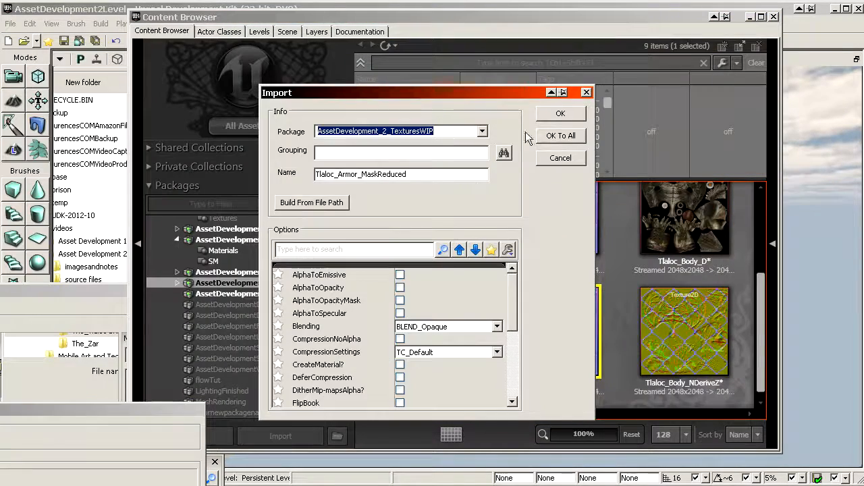
pyautogui.click(560, 113)
pyautogui.moveTo(545, 234)
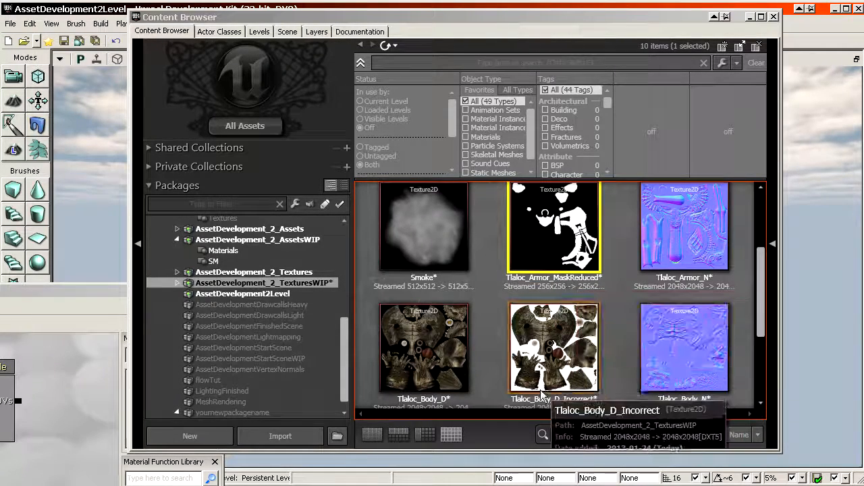
pyautogui.scroll(1, 493, 330)
pyautogui.scroll(1, 492, 325)
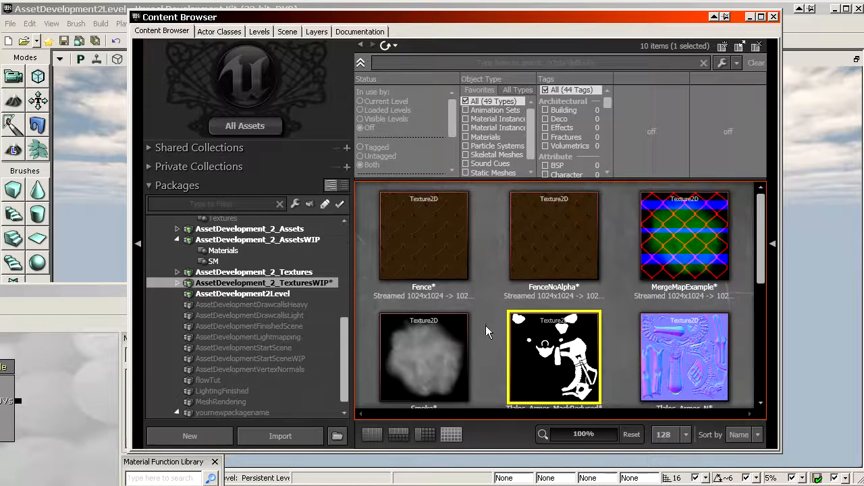
# Step: Switch to Photoshop, open the Tlaloc_Armor_S.tga specular texture and view it at 66.7% zoom
pyautogui.moveTo(0, 290); pyautogui.dragTo(207, 222)
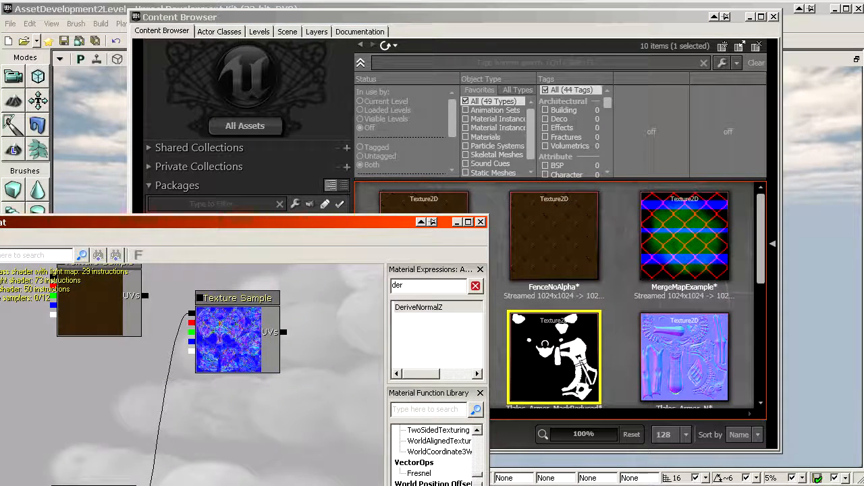
pyautogui.hotkey('alt', 'Tab')
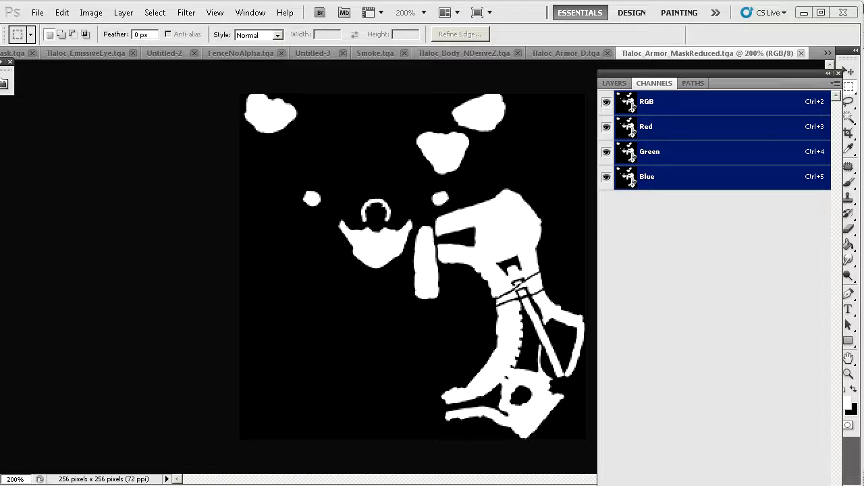
pyautogui.moveTo(65, 378); pyautogui.dragTo(633, 274)
pyautogui.hotkey('ctrl', '+')
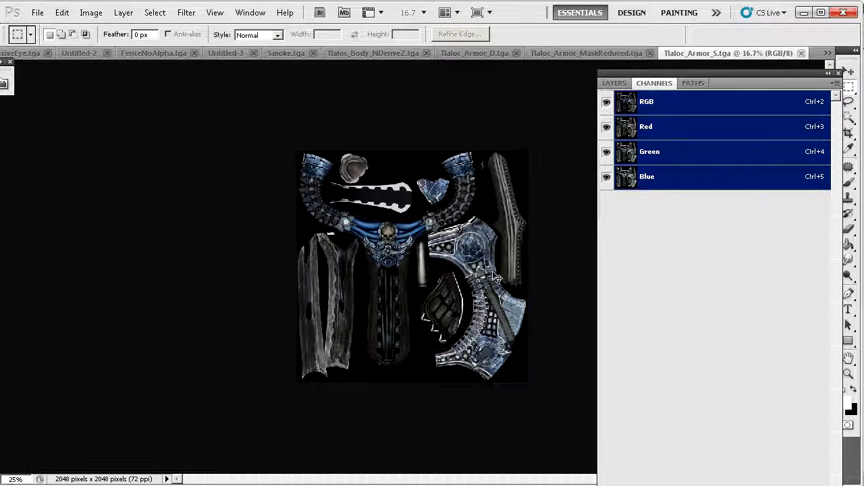
pyautogui.hotkey('ctrl', '+')
pyautogui.hotkey('ctrl', '+')
pyautogui.hotkey('ctrl', '+')
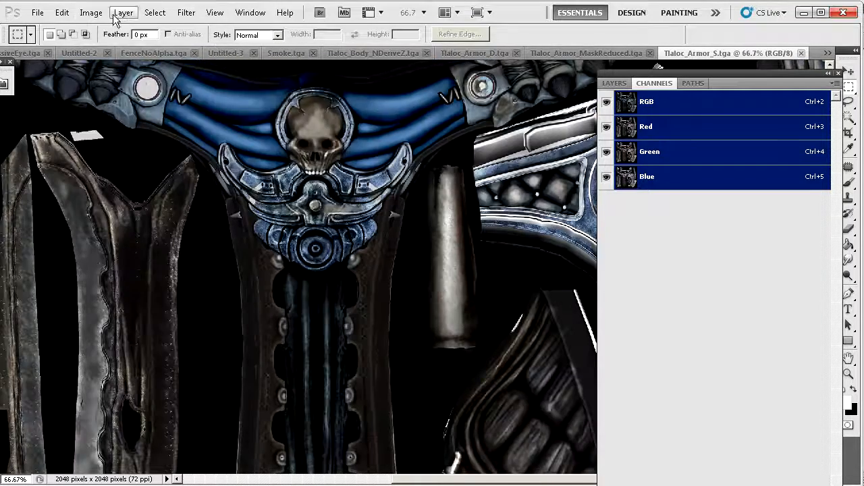
pyautogui.click(91, 12)
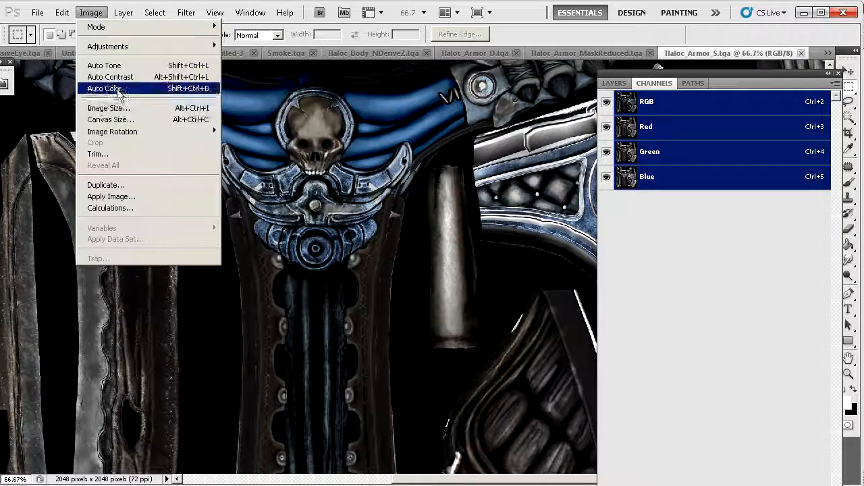
pyautogui.click(133, 108)
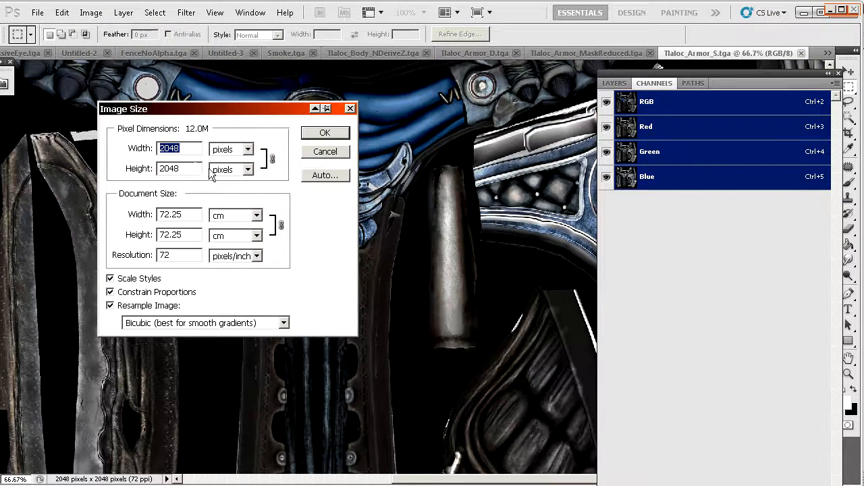
pyautogui.click(323, 152)
# Step: Resize the Tlaloc_Armor_S.tga image to 1024 x 1024 pixels using Bicubic Sharper resampling
pyautogui.click(90, 13)
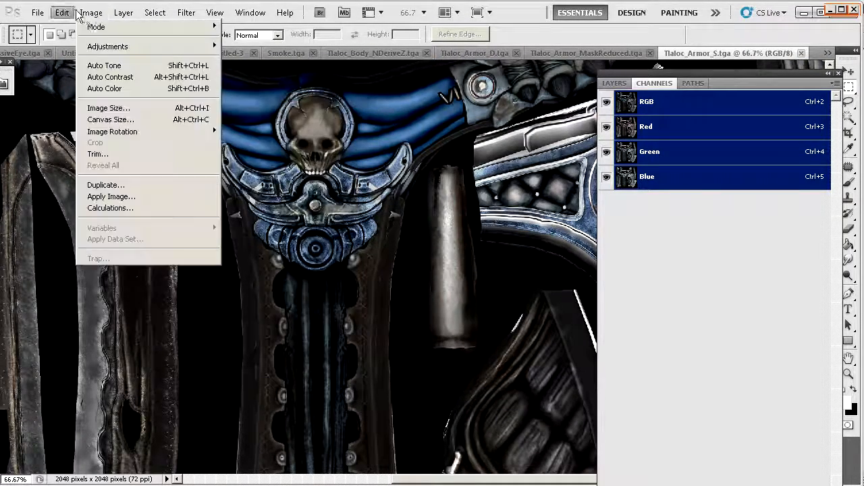
pyautogui.click(108, 108)
pyautogui.write('1024')
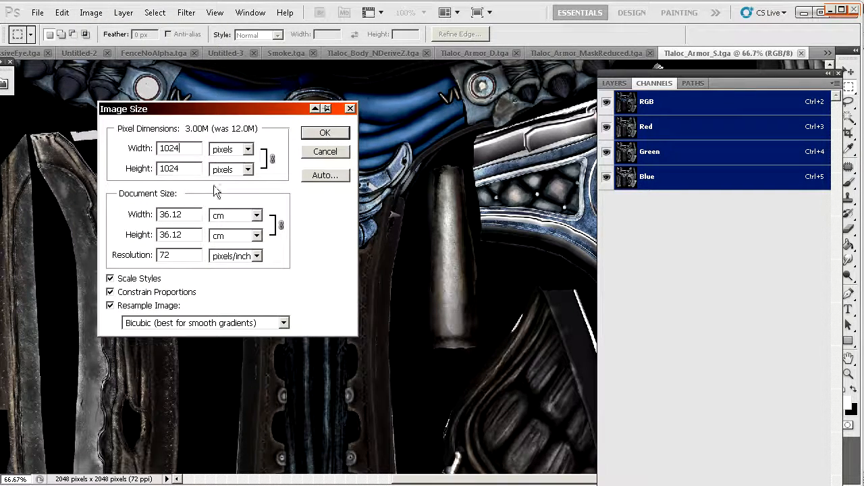
pyautogui.click(270, 323)
pyautogui.click(241, 380)
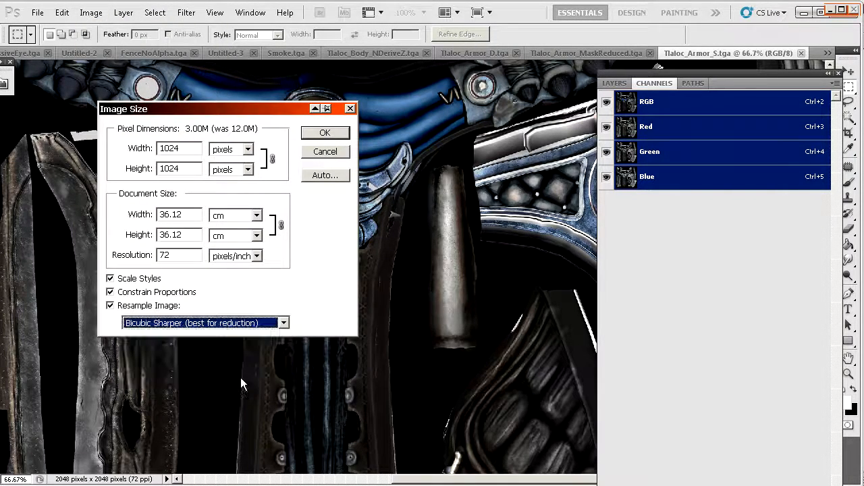
pyautogui.press('Return')
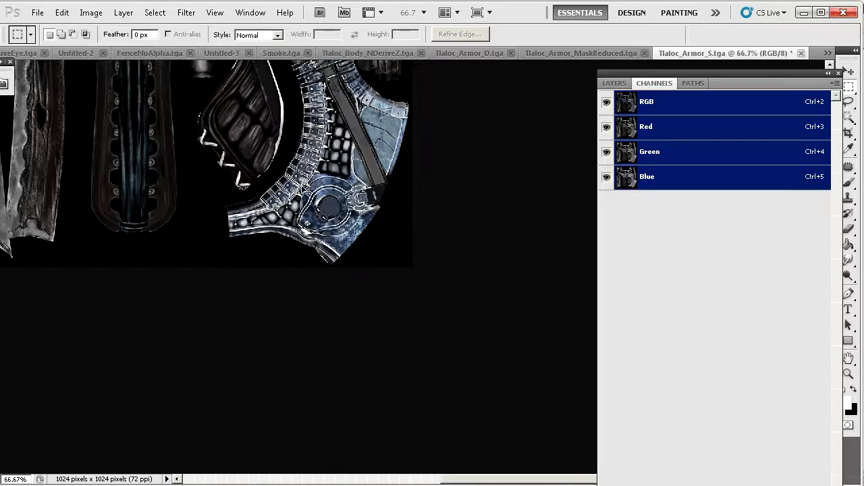
# Step: Import the Tlaloc_Armor_SReduced texture into the AssetDevelopment_2_TexturesWIP package in Unreal Development Kit
pyautogui.hotkey('ctrl', '1')
pyautogui.moveTo(208, 137); pyautogui.dragTo(467, 415)
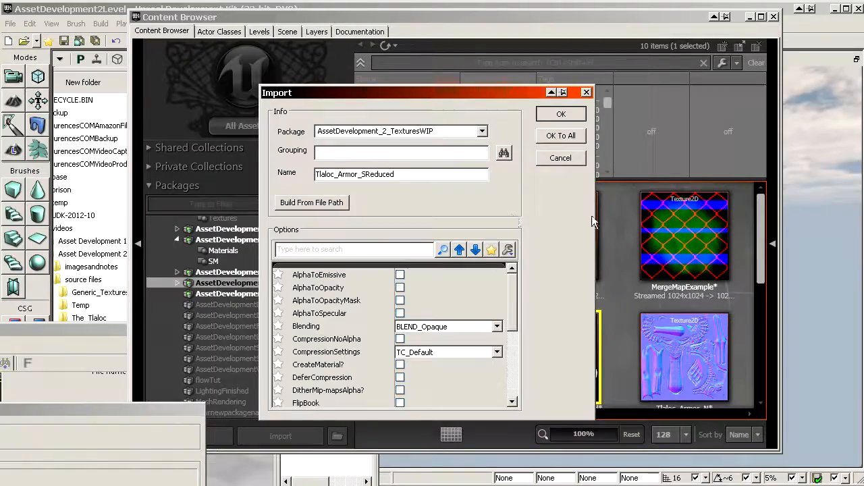
pyautogui.press('Return')
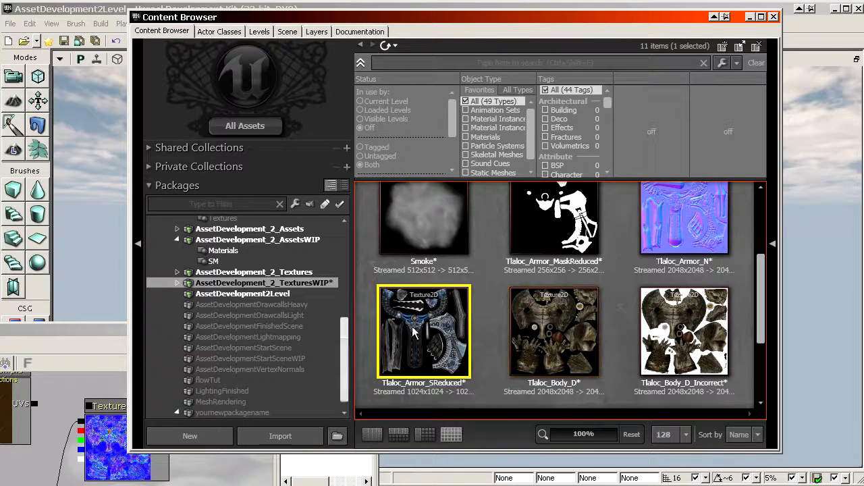
# Step: Start another texture import and choose Tlaloc_Armor_D.tga from The_Tlaloc Unfinished folder
pyautogui.click(280, 435)
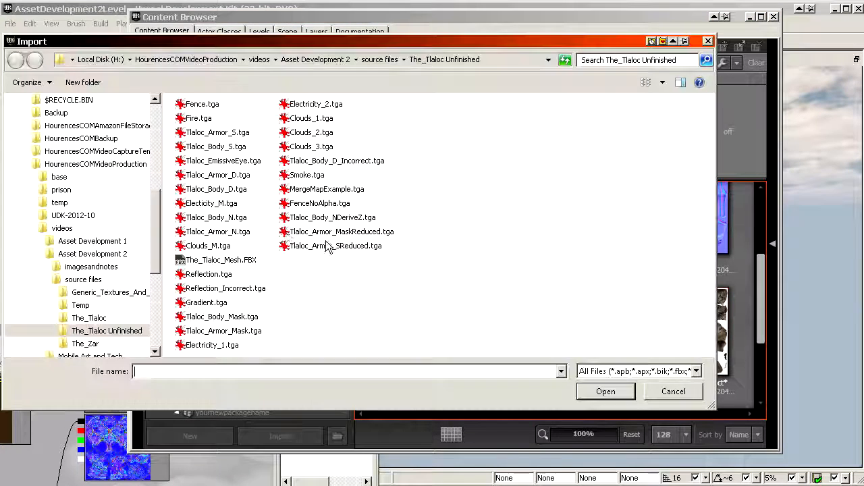
pyautogui.click(232, 217)
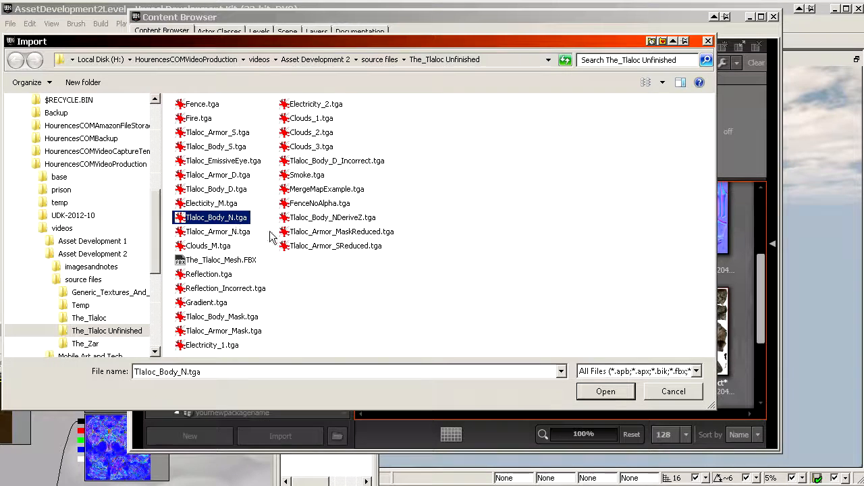
pyautogui.press('Down')
pyautogui.press('Up')
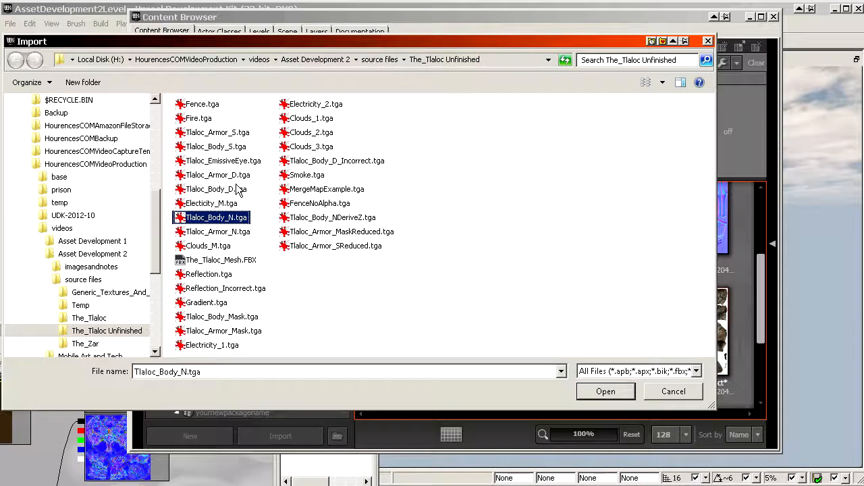
pyautogui.click(236, 175)
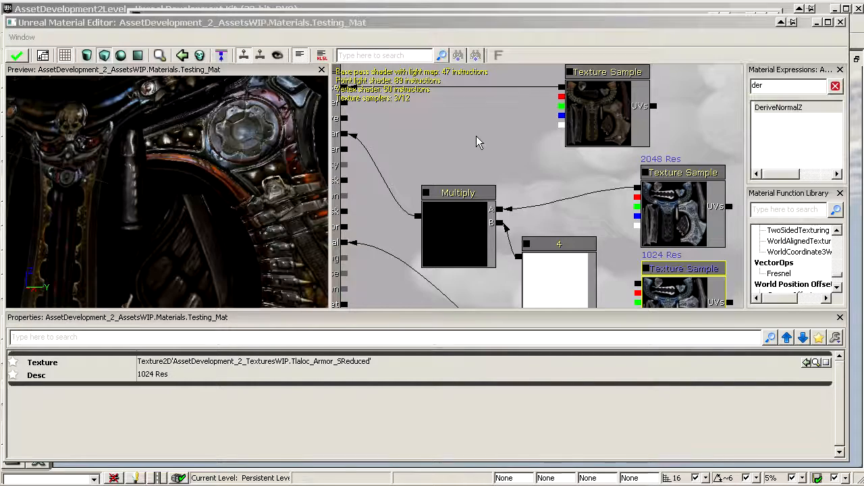
# Step: Reposition the Tlaloc_Armor_D and Tlaloc_Armor_N texture sample nodes in the Testing_Mat material graph
pyautogui.moveTo(476, 137); pyautogui.dragTo(511, 154)
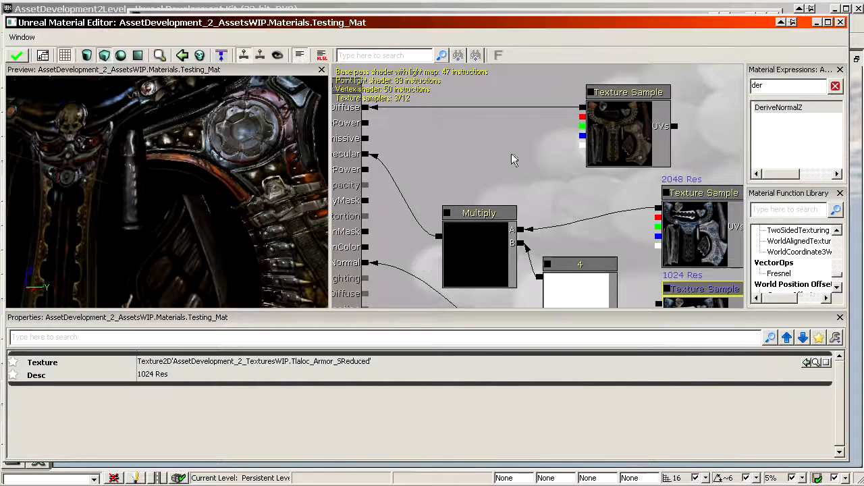
pyautogui.click(621, 133)
pyautogui.keyDown('ctrl'); pyautogui.moveTo(648, 139); pyautogui.dragTo(594, 114); pyautogui.keyUp('ctrl')
pyautogui.moveTo(681, 246); pyautogui.dragTo(610, 243)
pyautogui.click(545, 136)
pyautogui.click(487, 139)
pyautogui.moveTo(538, 296); pyautogui.dragTo(592, 75)
pyautogui.click(644, 263)
pyautogui.keyDown('ctrl'); pyautogui.moveTo(645, 268); pyautogui.dragTo(589, 259); pyautogui.keyUp('ctrl')
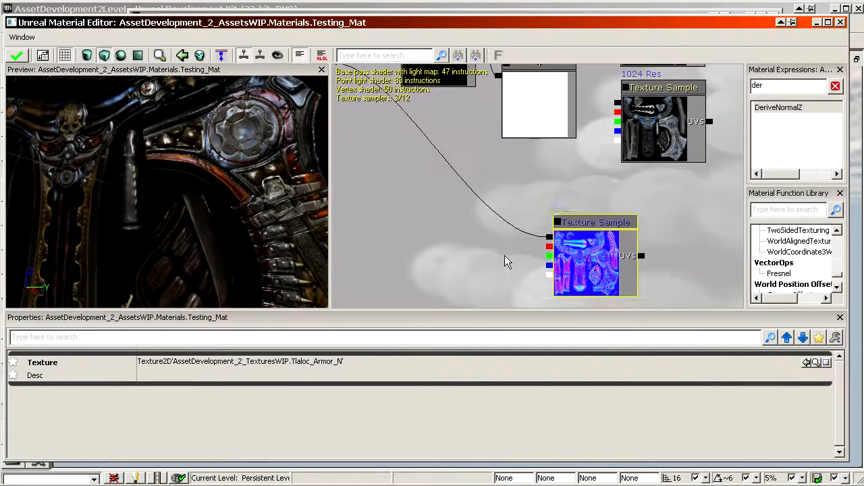
# Step: Compare the 2048 Res and 1024 Res specular samples close up by alternately wiring them to the Multiply's A input, leaving 1024 Res connected
pyautogui.moveTo(506, 255); pyautogui.dragTo(571, 382)
pyautogui.moveTo(230, 196); pyautogui.dragTo(230, 216, button='right')
pyautogui.moveTo(230, 216); pyautogui.dragTo(209, 219)
pyautogui.moveTo(665, 233); pyautogui.dragTo(488, 155)
pyautogui.moveTo(186, 168)
pyautogui.mouseDown()
pyautogui.moveTo(193, 177)
pyautogui.moveTo(185, 168)
pyautogui.mouseUp()
pyautogui.moveTo(185, 168); pyautogui.dragTo(183, 162, button='right')
pyautogui.moveTo(183, 166)
pyautogui.mouseDown()
pyautogui.moveTo(177, 146)
pyautogui.moveTo(152, 176)
pyautogui.moveTo(195, 156)
pyautogui.moveTo(179, 174)
pyautogui.mouseUp()
pyautogui.moveTo(621, 134); pyautogui.dragTo(491, 156)
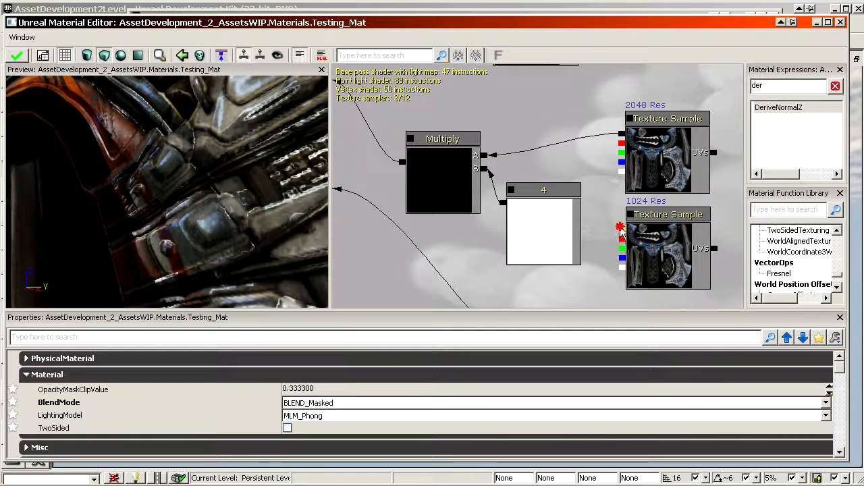
pyautogui.moveTo(621, 229); pyautogui.dragTo(488, 156)
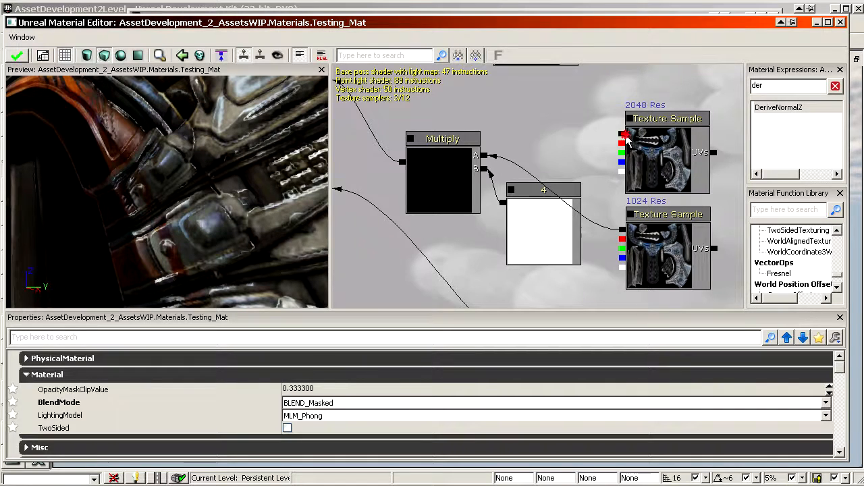
pyautogui.click(632, 142)
pyautogui.click(480, 160)
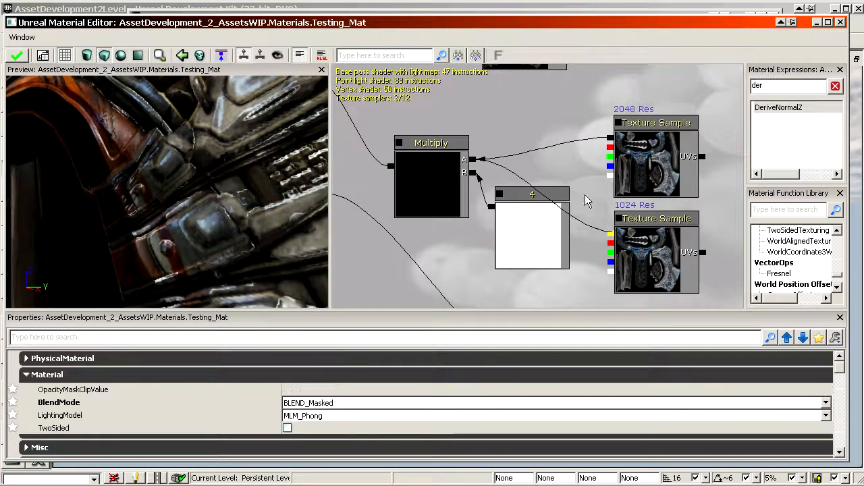
# Step: Move the 2048 Res sample aside, align the 1024 Res sample with the Multiply and place the diffuse sample above it
pyautogui.scroll(-3, 590, 199)
pyautogui.click(605, 196)
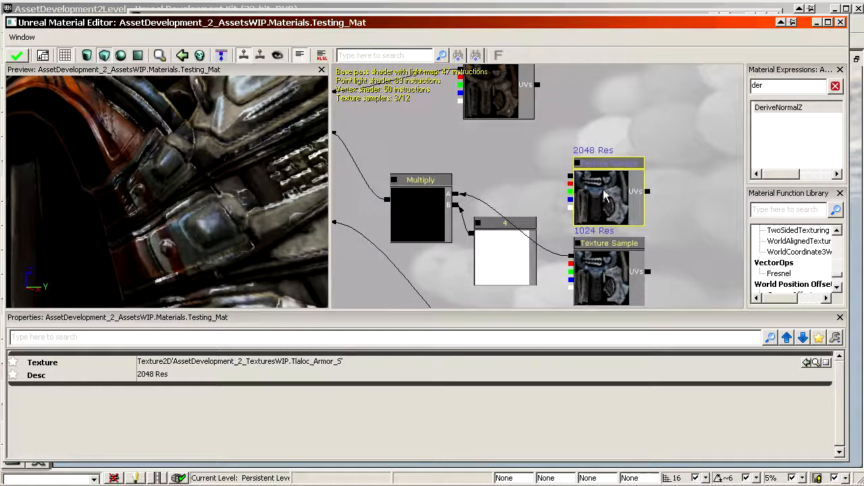
pyautogui.moveTo(606, 196); pyautogui.dragTo(741, 258)
pyautogui.click(574, 284)
pyautogui.moveTo(575, 284); pyautogui.dragTo(644, 217)
pyautogui.click(463, 101)
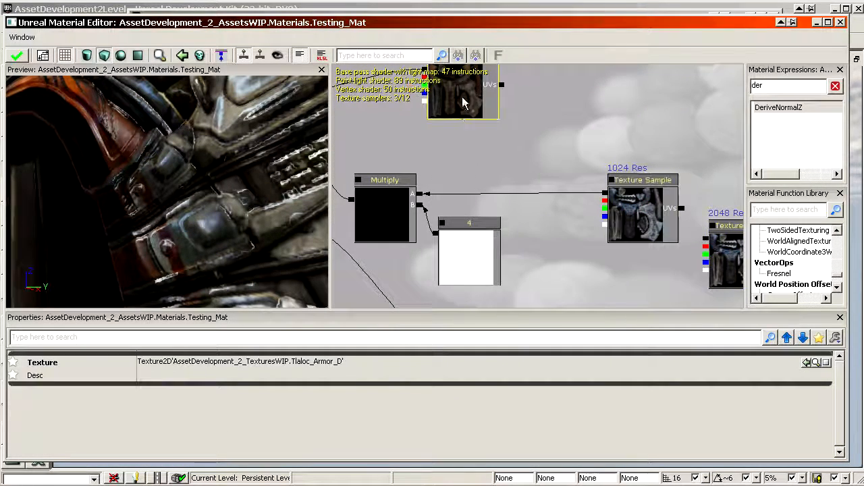
pyautogui.moveTo(463, 102); pyautogui.dragTo(656, 158)
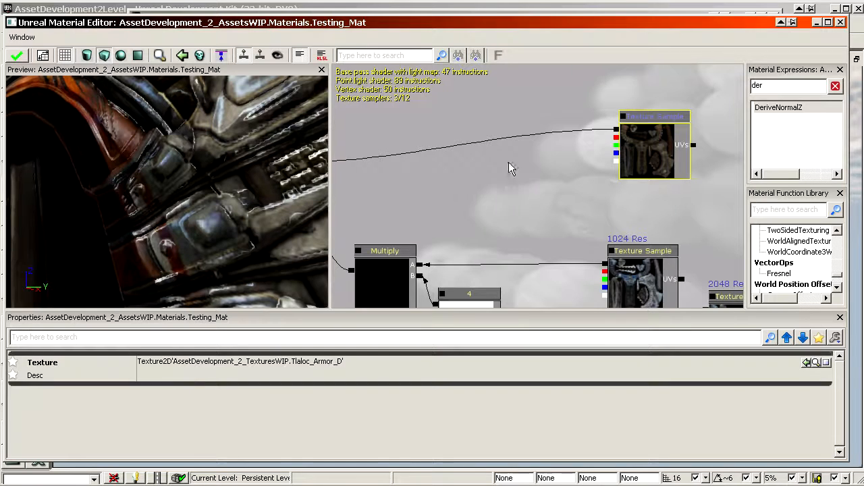
# Step: Multiply the diffuse sample by the 1024 Res sample with a new Multiply node and feed it into the specular Multiply's A input
pyautogui.click(534, 205)
pyautogui.moveTo(604, 264); pyautogui.dragTo(616, 130)
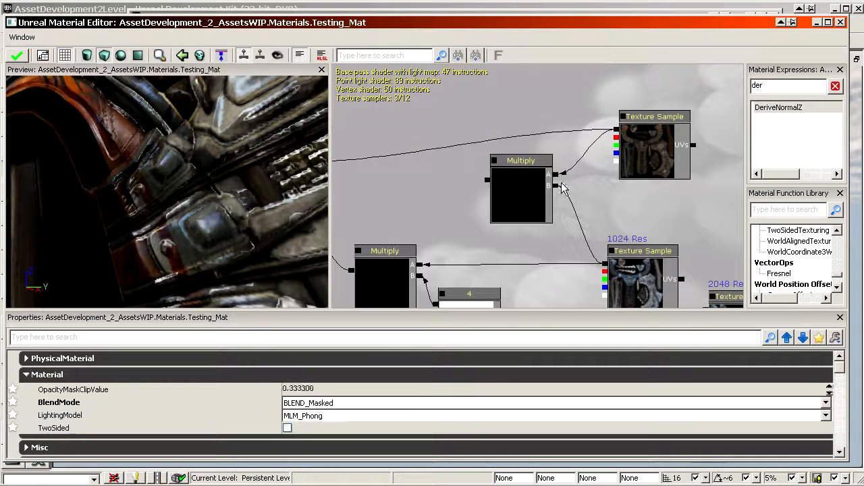
pyautogui.rightClick(512, 171)
pyautogui.click(457, 187)
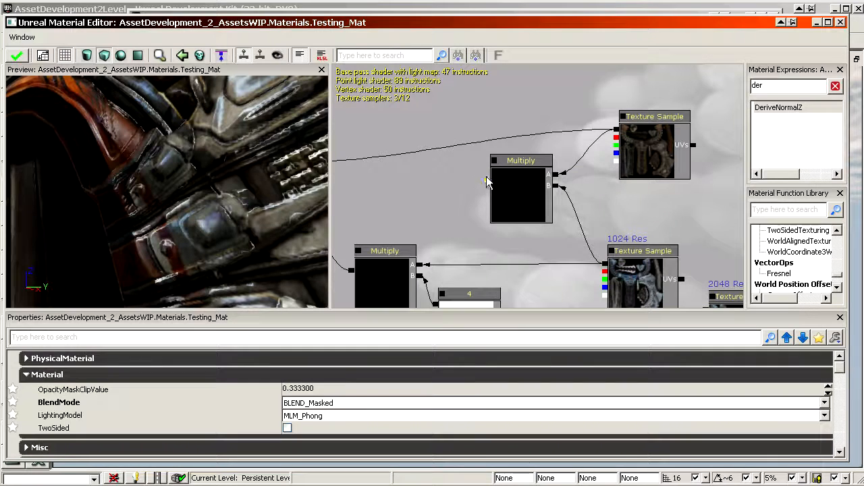
pyautogui.moveTo(486, 179); pyautogui.dragTo(506, 177)
# Step: Raise the constant feeding the specular Multiply, trying 40 before settling on 50
pyautogui.click(503, 297)
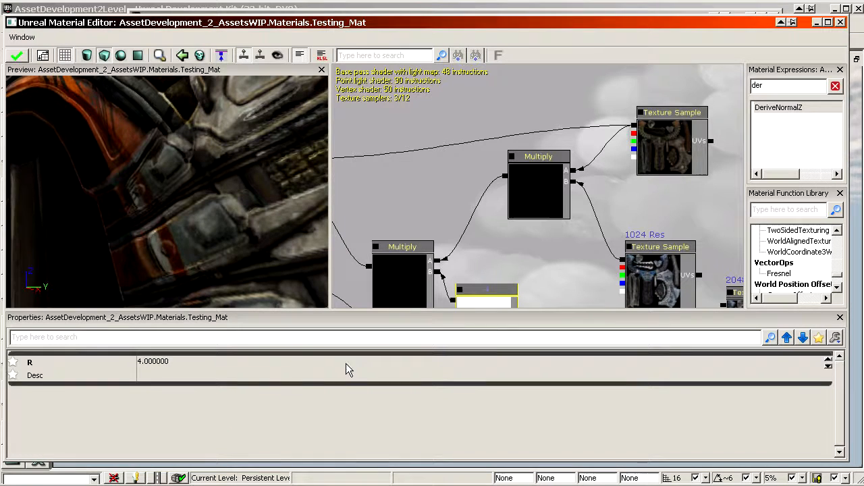
pyautogui.click(310, 364)
pyautogui.write('10')
pyautogui.press('Return')
pyautogui.click(312, 362)
pyautogui.write('40')
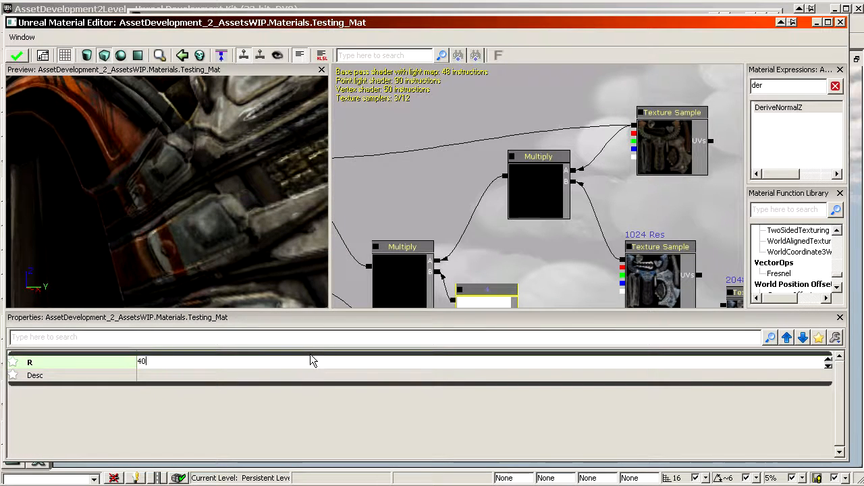
pyautogui.click(311, 362)
pyautogui.write('50')
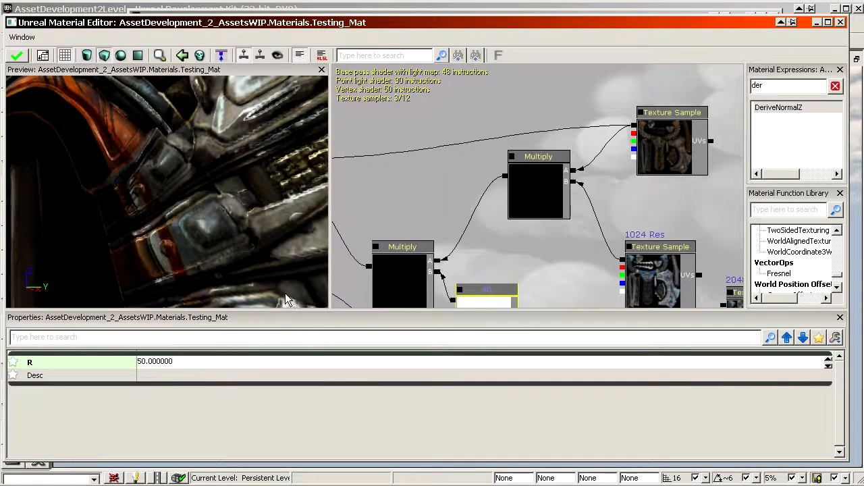
# Step: Inspect the armour's specular detail up close in the preview and review the 1024 Res and Tlaloc_Armor_D texture samples
pyautogui.moveTo(250, 243)
pyautogui.mouseDown()
pyautogui.moveTo(202, 222)
pyautogui.moveTo(263, 249)
pyautogui.moveTo(235, 233)
pyautogui.mouseUp()
pyautogui.moveTo(682, 292); pyautogui.dragTo(604, 271)
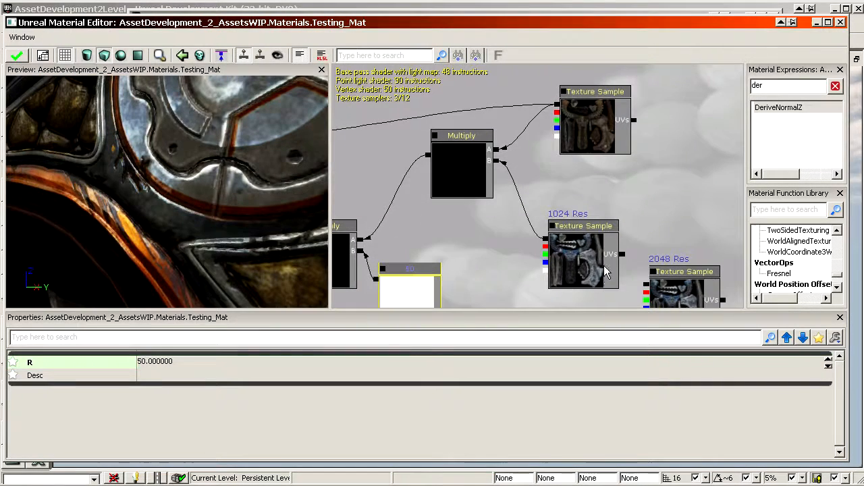
pyautogui.click(577, 260)
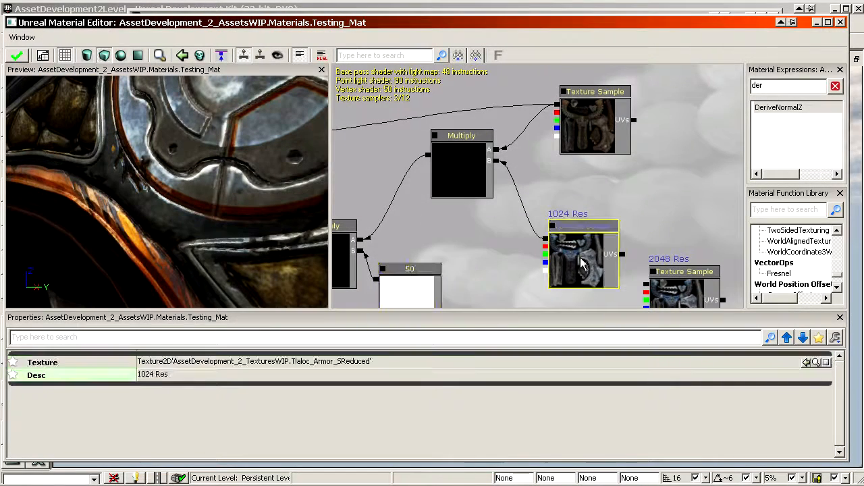
pyautogui.click(594, 125)
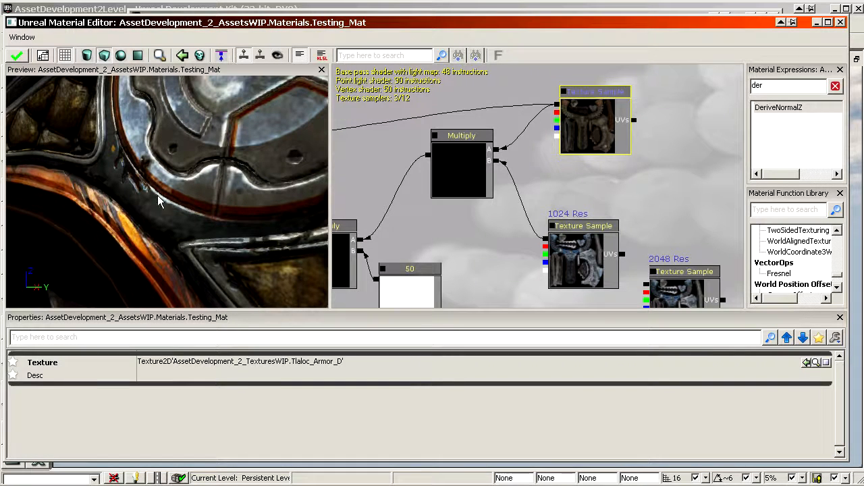
# Step: Inspect the armour's specular highlights in the preview, both close up and zoomed out, alongside the Multiply node graph
pyautogui.moveTo(571, 212); pyautogui.dragTo(595, 200)
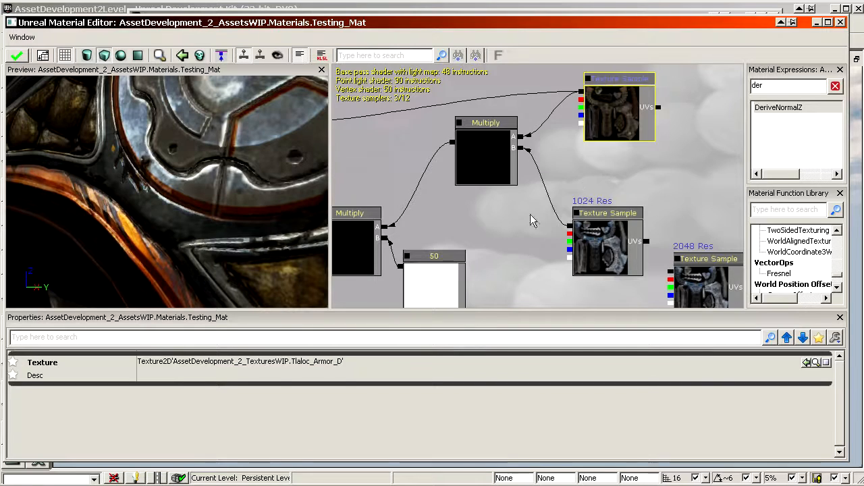
pyautogui.moveTo(532, 220); pyautogui.dragTo(533, 214)
pyautogui.moveTo(599, 114); pyautogui.dragTo(606, 148)
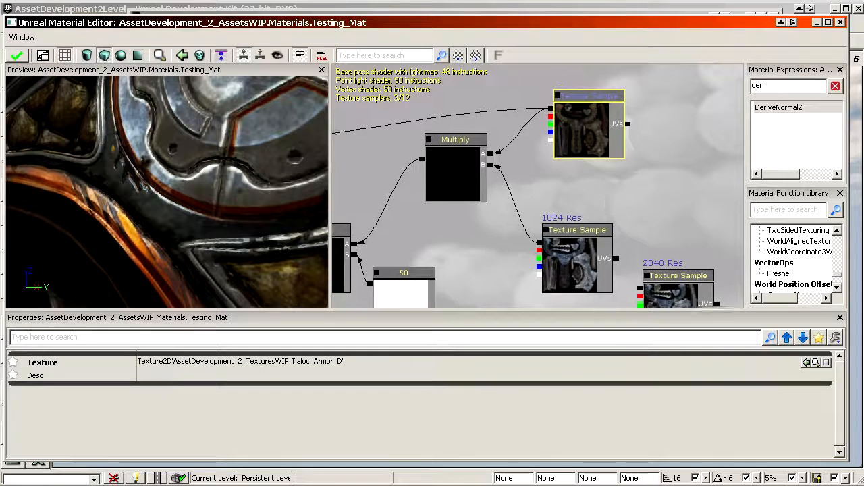
pyautogui.moveTo(139, 215)
pyautogui.mouseDown(button='right')
pyautogui.moveTo(139, 202)
pyautogui.moveTo(141, 212)
pyautogui.mouseUp(button='right')
pyautogui.moveTo(141, 213); pyautogui.dragTo(143, 210)
pyautogui.moveTo(143, 211); pyautogui.dragTo(144, 209, button='right')
pyautogui.scroll(-4, 586, 212)
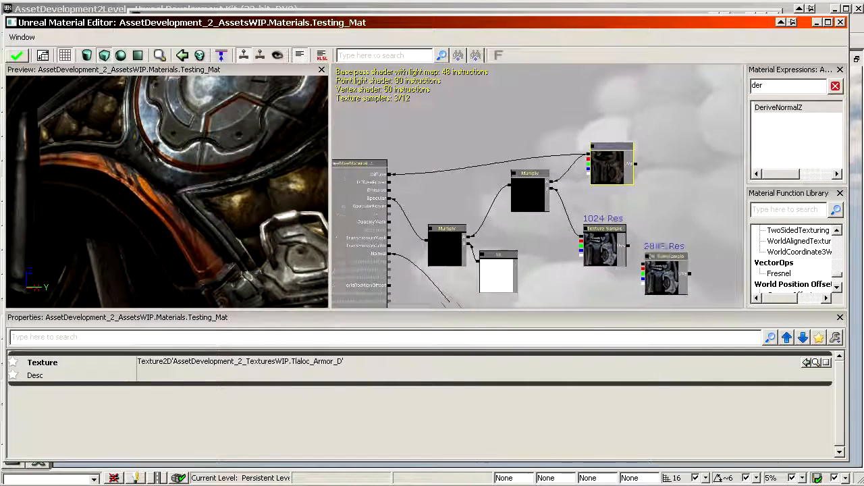
pyautogui.moveTo(546, 238); pyautogui.dragTo(580, 211)
pyautogui.scroll(2, 581, 211)
pyautogui.scroll(-5, 243, 174)
pyautogui.scroll(4, 233, 172)
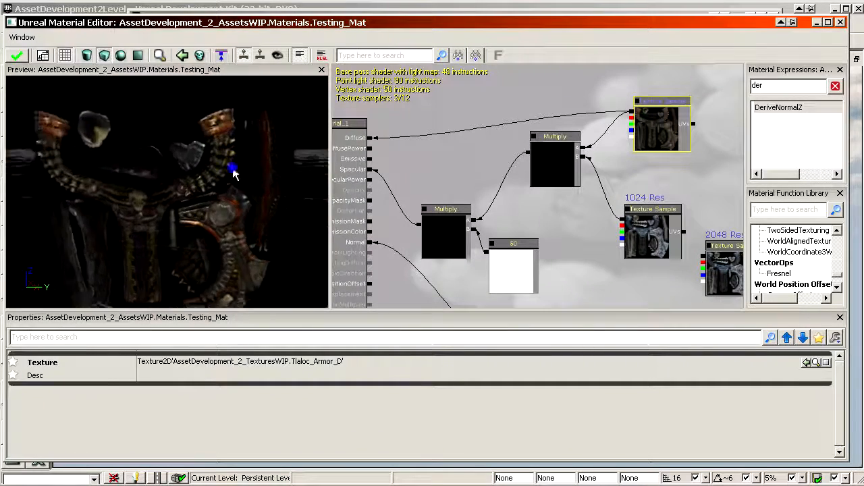
pyautogui.moveTo(234, 169); pyautogui.dragTo(245, 177)
pyautogui.scroll(1, 578, 229)
pyautogui.moveTo(583, 207)
pyautogui.mouseDown()
pyautogui.moveTo(577, 233)
pyautogui.moveTo(571, 216)
pyautogui.mouseUp()
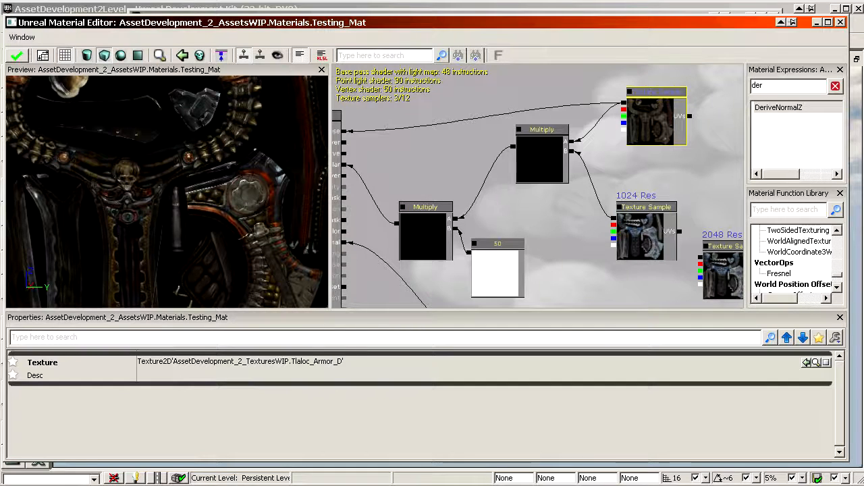
# Step: Review the specular Multiply's inputs and compare the 1024 Res and 2048 Res texture samples in the graph
pyautogui.click(495, 270)
pyautogui.keyDown('ctrl'); pyautogui.click(444, 236); pyautogui.keyUp('ctrl')
pyautogui.moveTo(559, 220); pyautogui.dragTo(621, 246)
pyautogui.click(634, 248)
pyautogui.keyDown('ctrl'); pyautogui.click(590, 227); pyautogui.keyUp('ctrl')
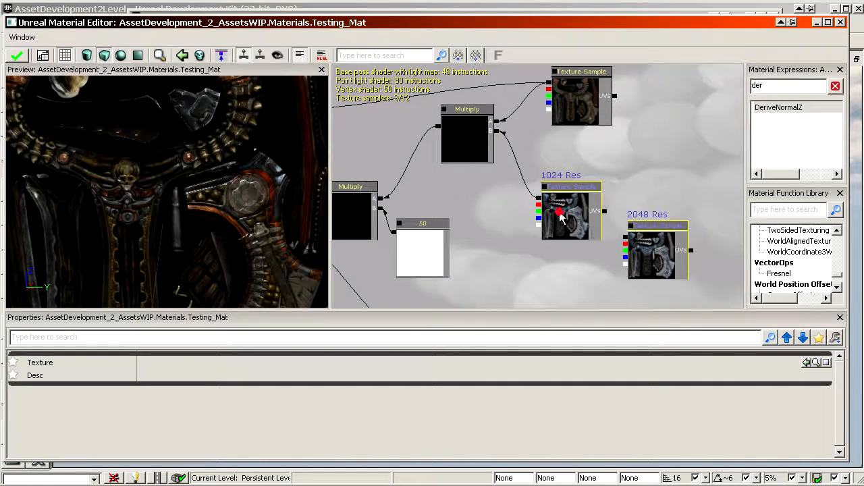
pyautogui.keyDown('ctrl'); pyautogui.moveTo(560, 213); pyautogui.dragTo(643, 229); pyautogui.keyUp('ctrl')
pyautogui.click(476, 143)
# Step: Select the Fence texture in the Content Browser and add it as a texture sample in the Testing_Mat graph
pyautogui.moveTo(360, 24); pyautogui.dragTo(686, 268)
pyautogui.click(486, 230)
pyautogui.scroll(3, 496, 236)
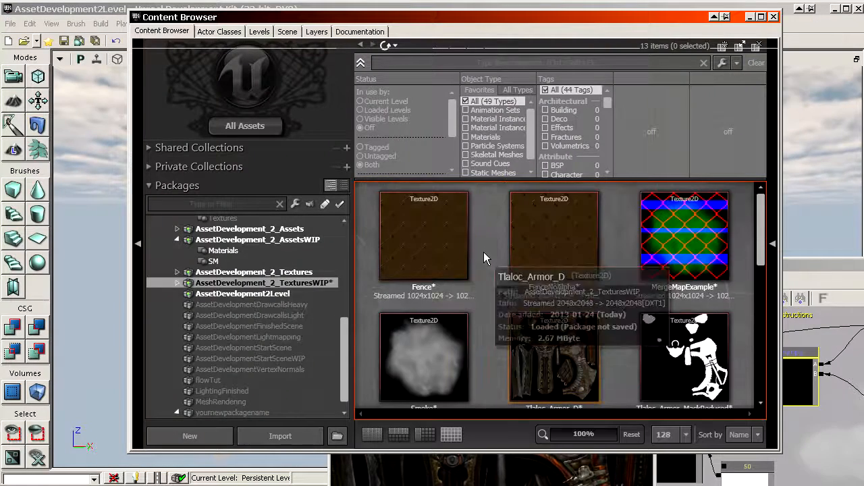
pyautogui.click(421, 241)
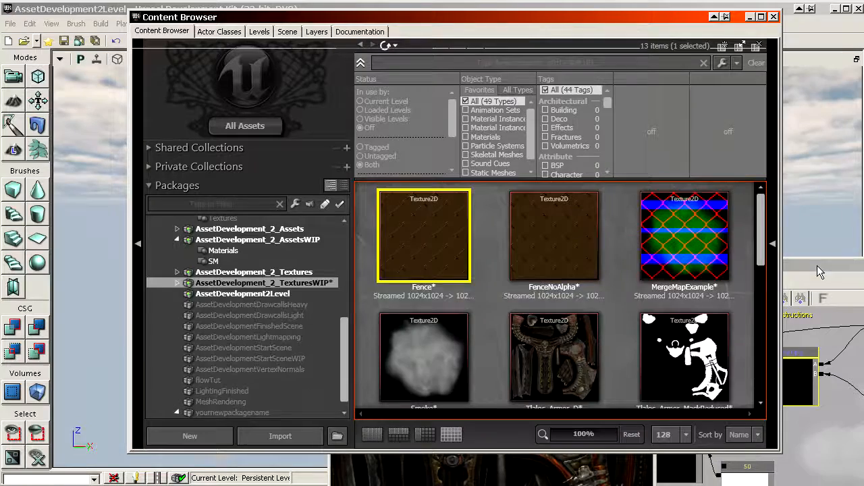
pyautogui.moveTo(818, 267); pyautogui.dragTo(508, 15)
pyautogui.moveTo(523, 179); pyautogui.dragTo(659, 239)
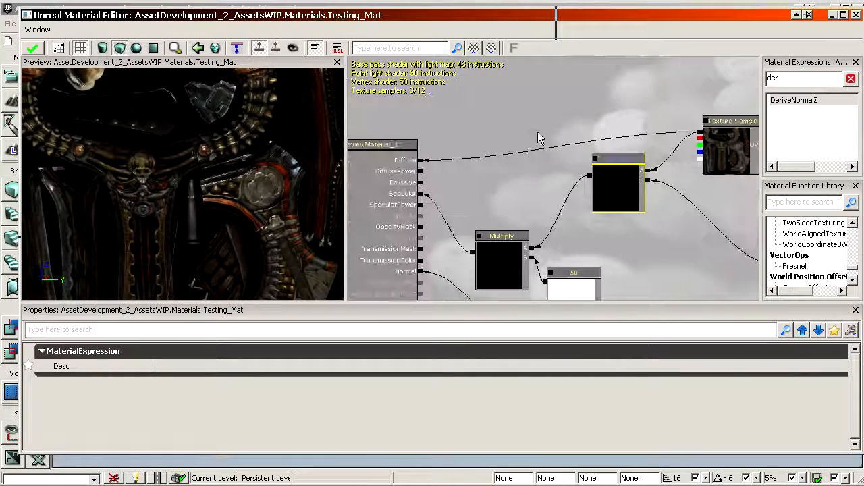
pyautogui.press('t')
pyautogui.click(515, 91)
# Step: Delete the Tlaloc_Armor_D texture sample and the Multiply node that combines it with the 1024 Res sample
pyautogui.click(717, 156)
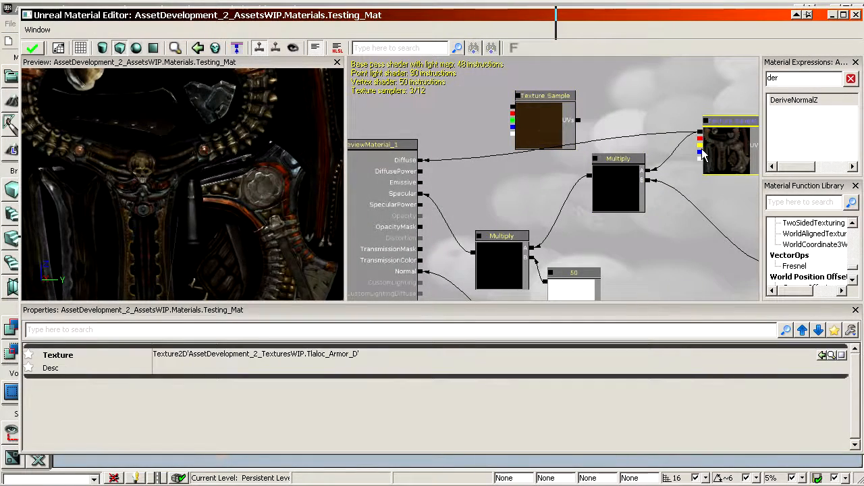
pyautogui.keyDown('ctrl'); pyautogui.click(610, 196); pyautogui.keyUp('ctrl')
pyautogui.scroll(1, 631, 244)
pyautogui.press('Delete')
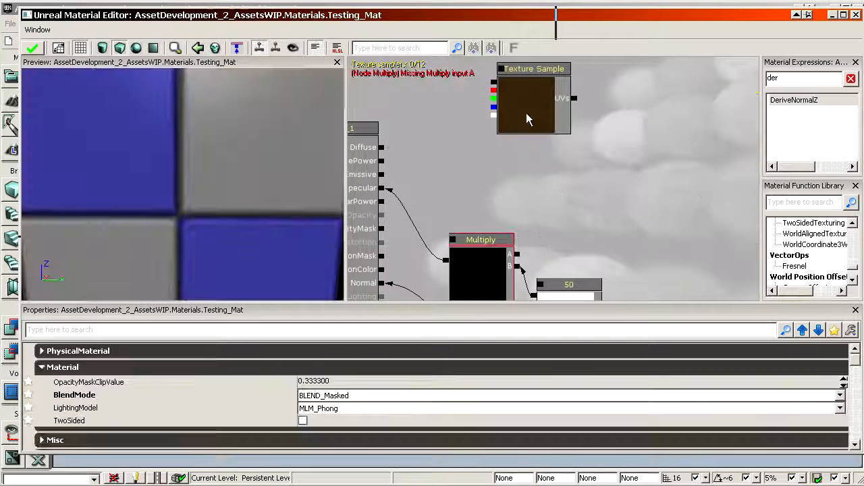
# Step: Wire the Fence sample to Diffuse and OpacityMask, and multiply it by itself into the specular Multiply's A input
pyautogui.moveTo(533, 101); pyautogui.dragTo(637, 155)
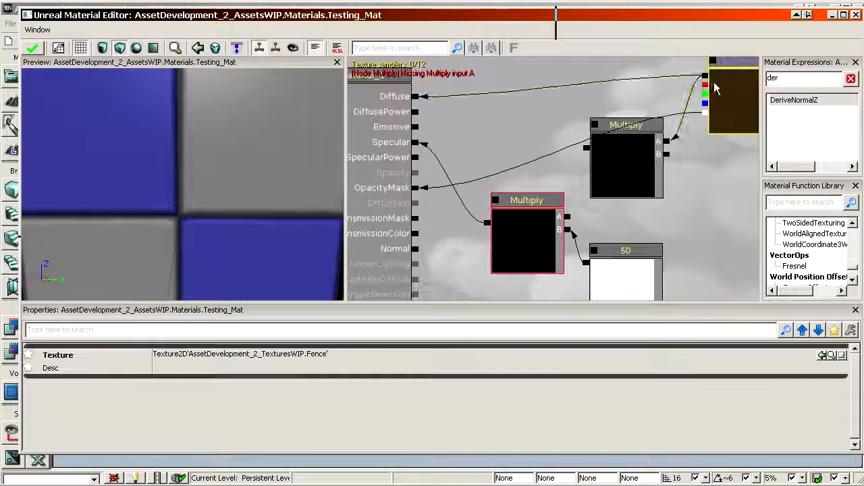
pyautogui.moveTo(705, 77); pyautogui.dragTo(667, 154)
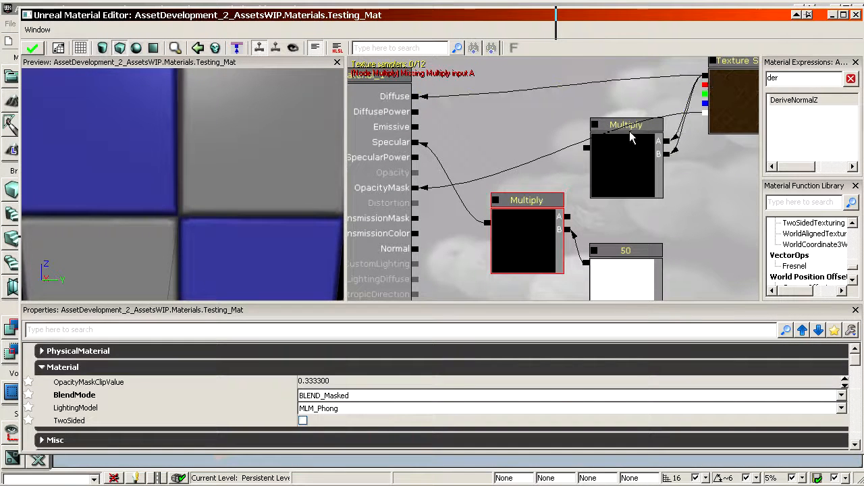
pyautogui.moveTo(569, 217); pyautogui.dragTo(585, 262)
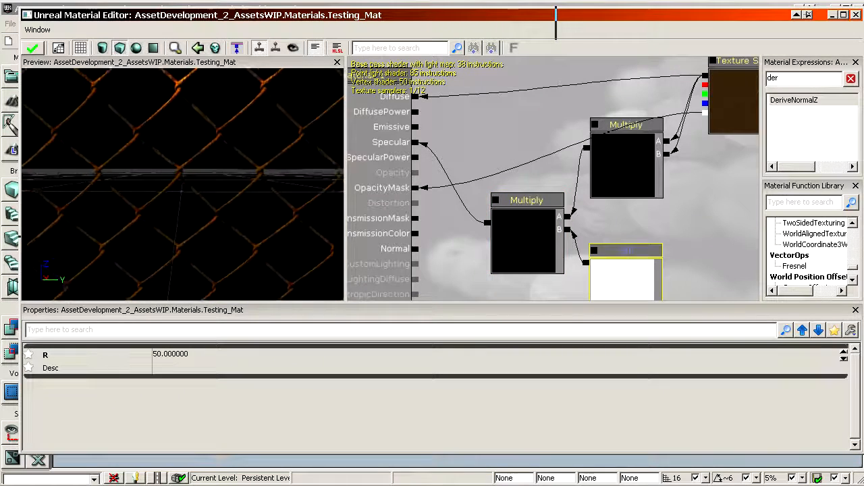
# Step: Examine the fence's specular response in the preview from different view and light angles, together with its Multiply nodes
pyautogui.moveTo(748, 98); pyautogui.dragTo(675, 125)
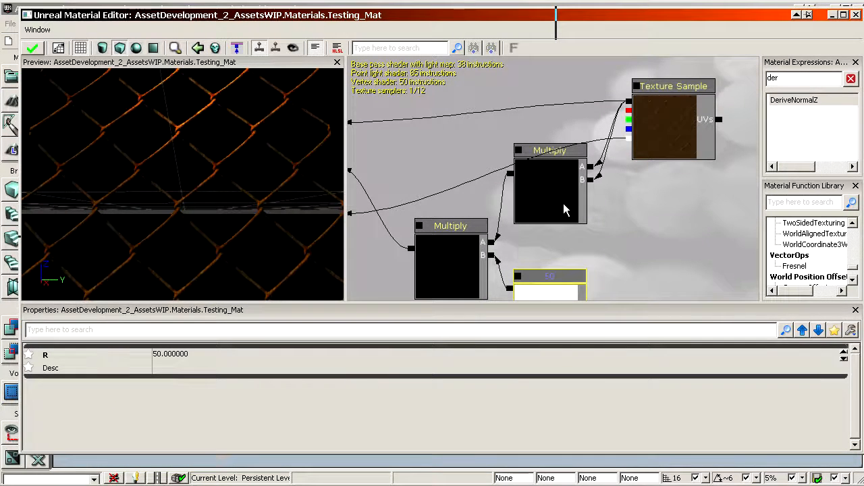
pyautogui.moveTo(555, 150); pyautogui.dragTo(630, 104)
pyautogui.click(519, 220)
pyautogui.click(620, 256)
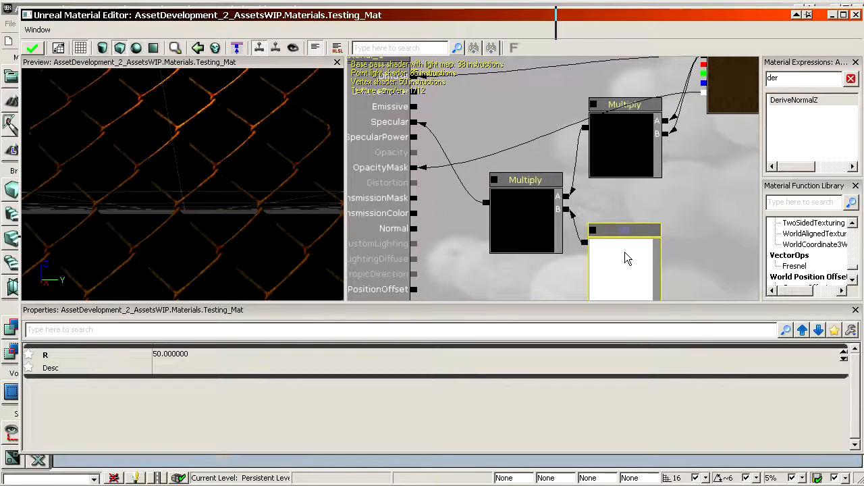
pyautogui.moveTo(725, 104); pyautogui.dragTo(663, 164)
pyautogui.moveTo(629, 215); pyautogui.dragTo(641, 195)
pyautogui.moveTo(244, 206)
pyautogui.mouseDown()
pyautogui.moveTo(244, 230)
pyautogui.moveTo(241, 202)
pyautogui.mouseUp()
pyautogui.moveTo(241, 202); pyautogui.dragTo(241, 169, button='right')
pyautogui.moveTo(241, 202)
pyautogui.mouseDown()
pyautogui.moveTo(196, 202)
pyautogui.moveTo(246, 206)
pyautogui.mouseUp()
pyautogui.moveTo(246, 206); pyautogui.dragTo(246, 253, button='right')
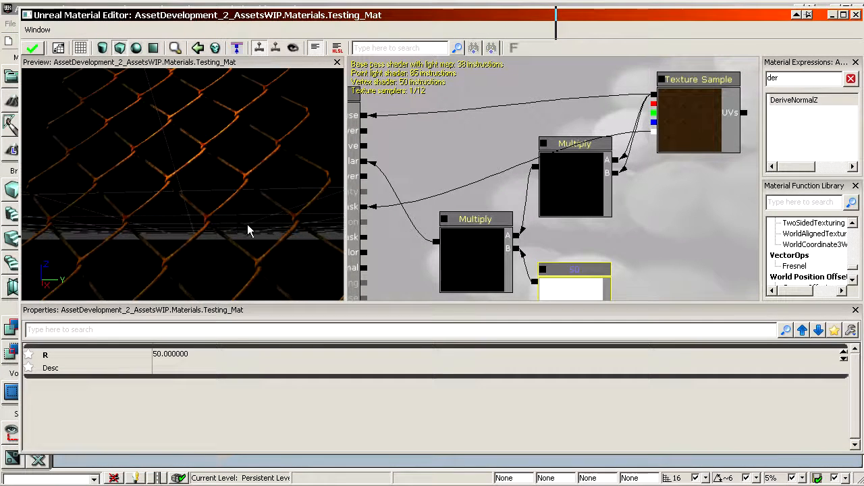
pyautogui.moveTo(220, 185); pyautogui.dragTo(183, 169)
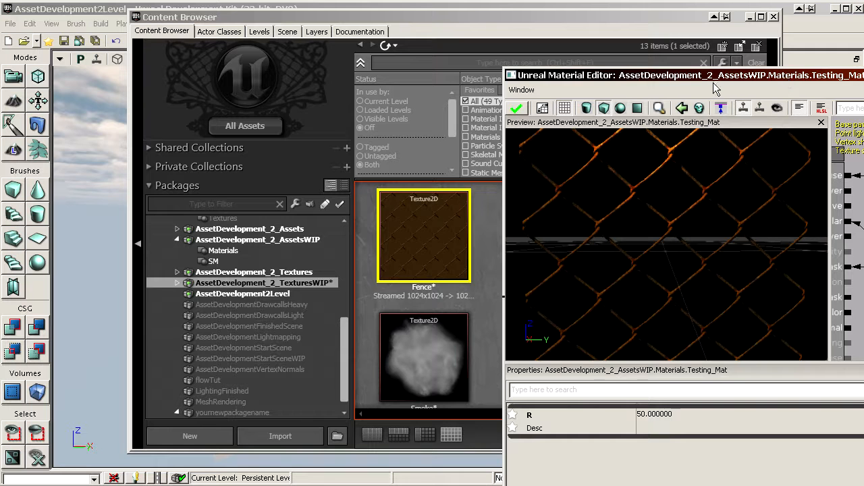
pyautogui.doubleClick(306, 15)
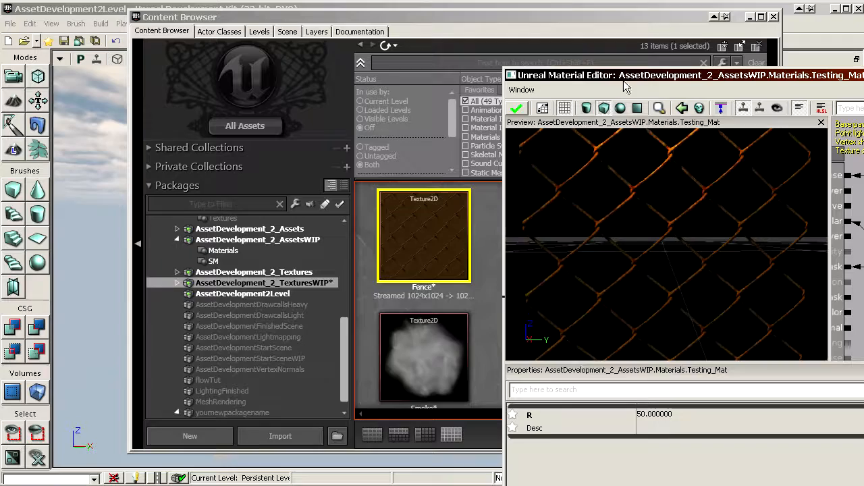
pyautogui.moveTo(623, 77); pyautogui.dragTo(144, 19)
# Step: Review the fence material's whole node graph and examine the unconnected 1024 Res and 2048 Res specular samples
pyautogui.scroll(-1, 438, 195)
pyautogui.scroll(-5, 533, 179)
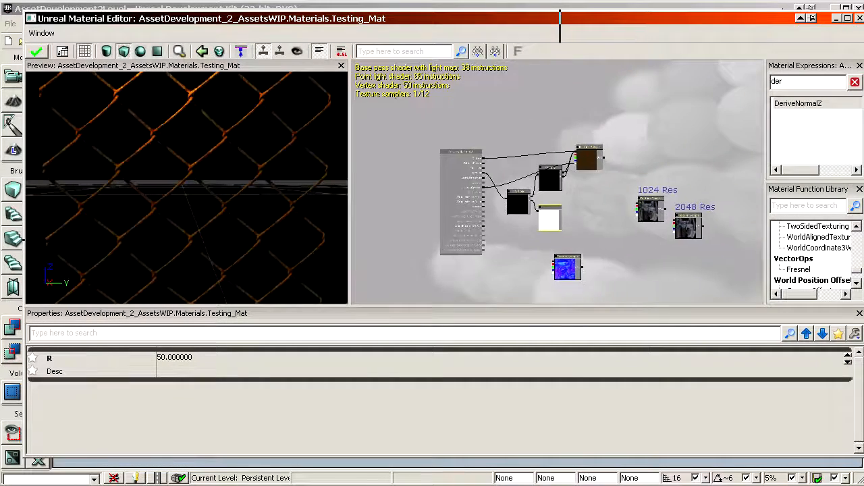
pyautogui.scroll(1, 558, 196)
pyautogui.moveTo(557, 196); pyautogui.dragTo(458, 176)
pyautogui.scroll(1, 519, 164)
pyautogui.scroll(1, 519, 163)
pyautogui.scroll(4, 458, 176)
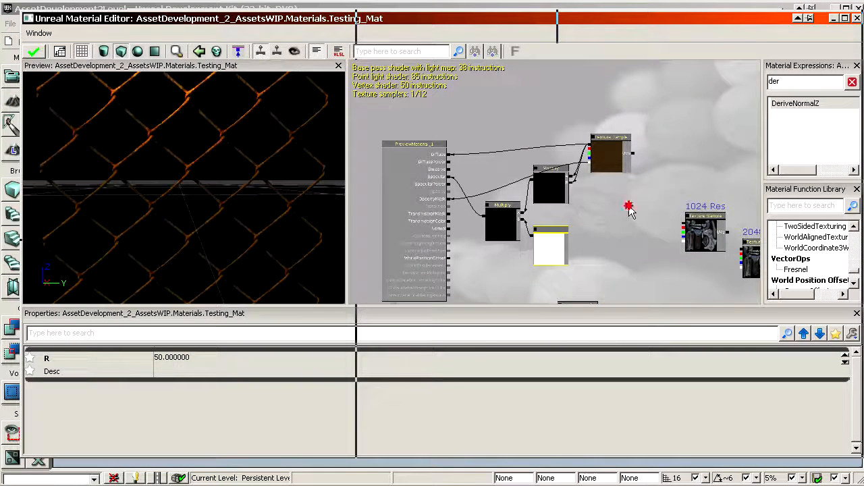
pyautogui.scroll(2, 627, 209)
pyautogui.moveTo(623, 233); pyautogui.dragTo(621, 212)
pyautogui.moveTo(609, 225); pyautogui.dragTo(455, 184)
pyautogui.scroll(3, 640, 239)
pyautogui.moveTo(640, 239); pyautogui.dragTo(497, 182)
pyautogui.click(512, 168)
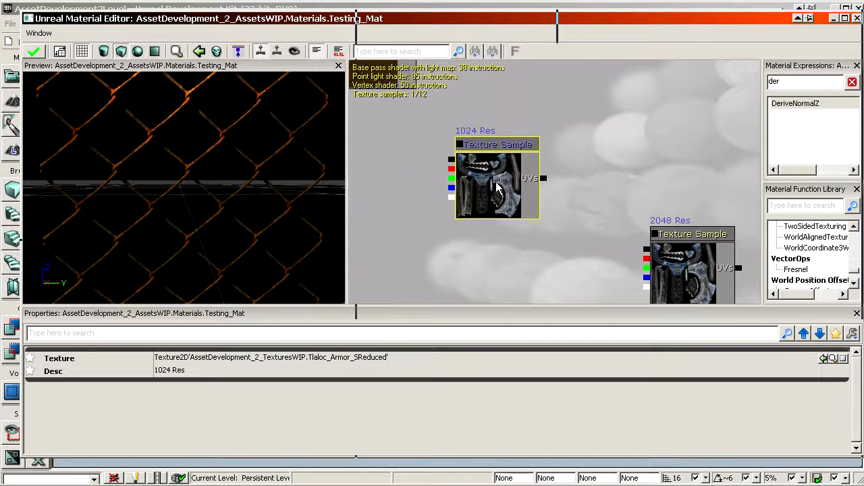
pyautogui.click(507, 240)
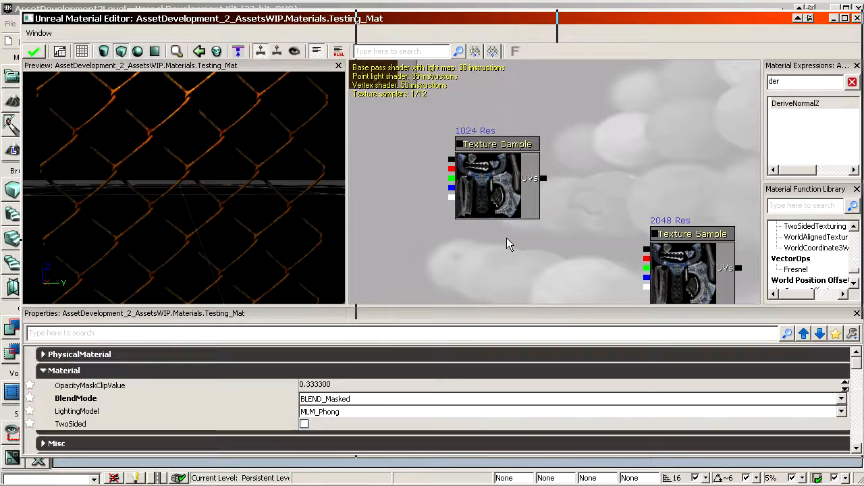
pyautogui.moveTo(506, 238); pyautogui.dragTo(513, 258)
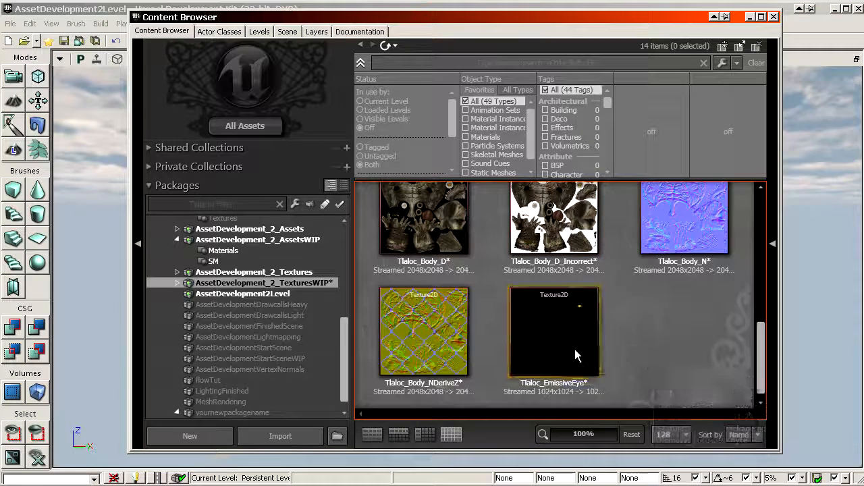
# Step: Browse the AssetDevelopment_2_TexturesWIP textures and examine Tlaloc_Body_D in its texture properties
pyautogui.moveTo(569, 355)
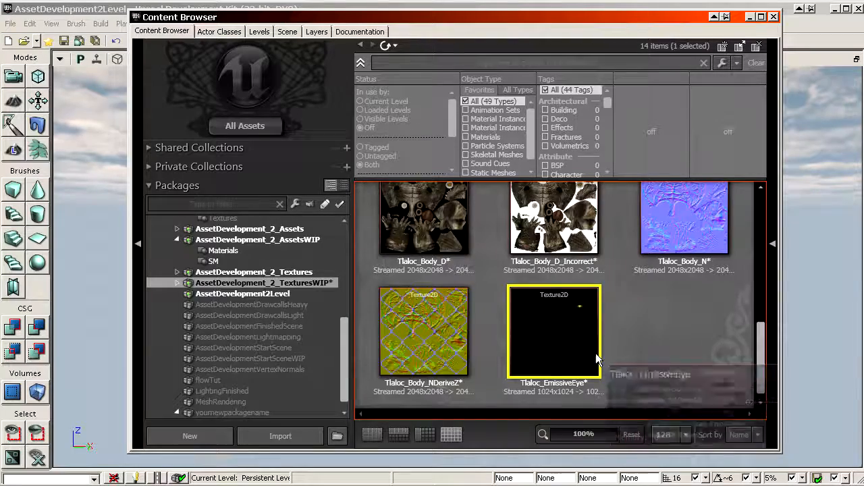
pyautogui.scroll(2, 581, 361)
pyautogui.scroll(-2, 560, 372)
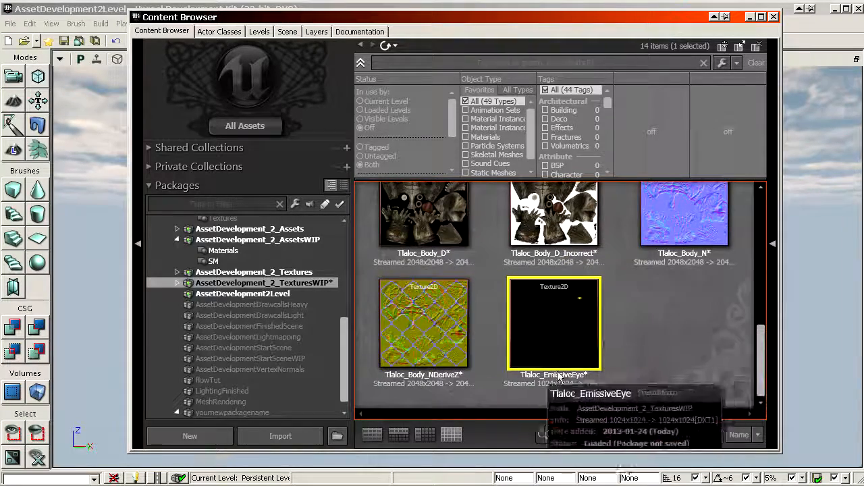
pyautogui.scroll(1, 481, 290)
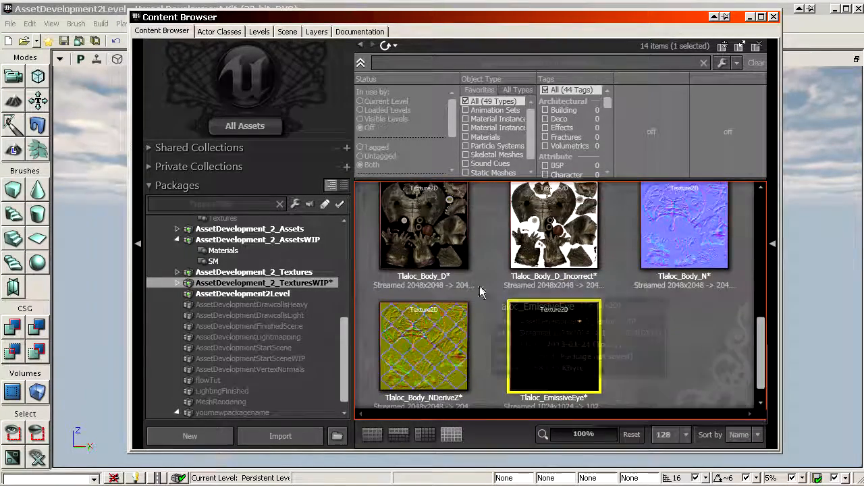
pyautogui.doubleClick(436, 232)
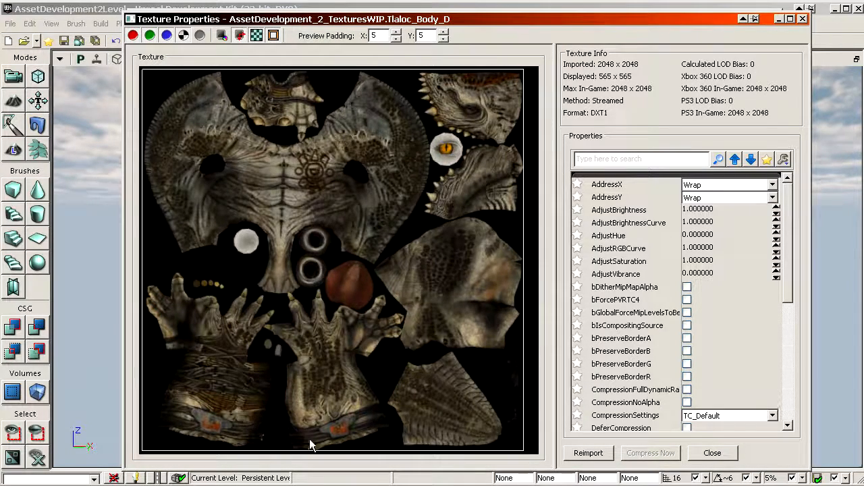
pyautogui.click(710, 456)
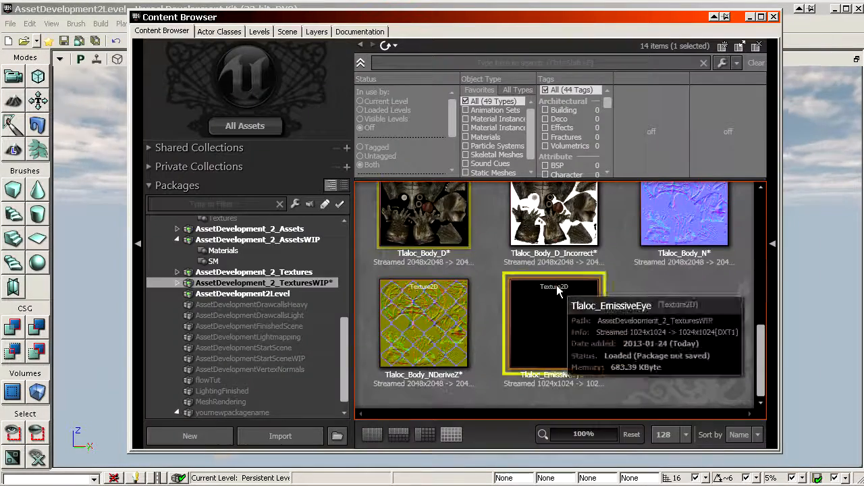
# Step: Examine the glowing eye area of the Tlaloc_EmissiveEye texture in its texture properties
pyautogui.doubleClick(557, 287)
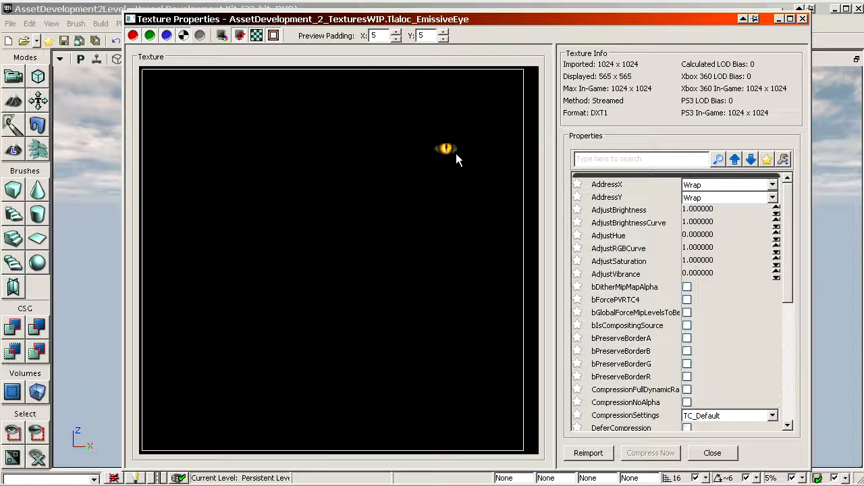
pyautogui.click(702, 451)
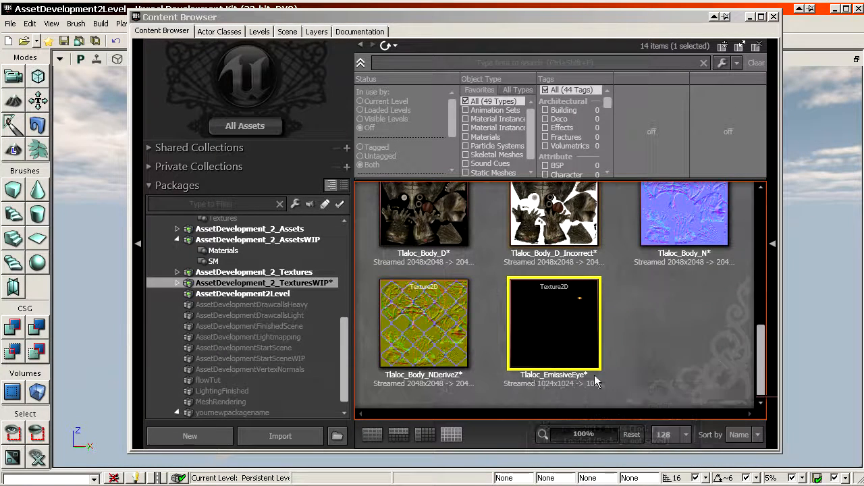
pyautogui.doubleClick(563, 318)
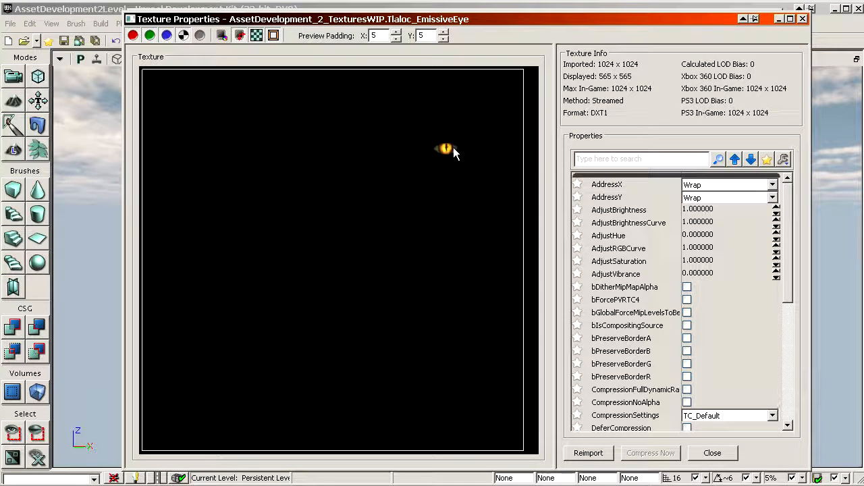
pyautogui.click(712, 453)
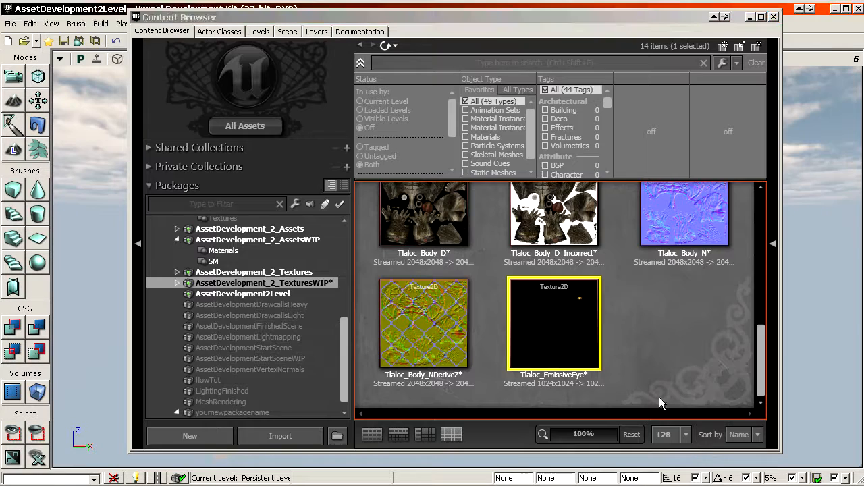
# Step: Return to the Testing_Mat material editor and delete all expression nodes from the graph
pyautogui.moveTo(863, 57); pyautogui.dragTo(356, 20)
pyautogui.click(482, 272)
pyautogui.click(428, 215)
pyautogui.click(430, 174)
pyautogui.scroll(-6, 431, 174)
pyautogui.keyDown('ctrl'); pyautogui.keyDown('alt'); pyautogui.moveTo(414, 106); pyautogui.dragTo(727, 307); pyautogui.keyUp('alt'); pyautogui.keyUp('ctrl')
pyautogui.press('Delete')
# Step: Add a Tlaloc_Body_D texture sample to the graph and connect its colour output to Diffuse
pyautogui.moveTo(635, 262); pyautogui.dragTo(650, 304)
pyautogui.scroll(5, 527, 135)
pyautogui.moveTo(527, 135); pyautogui.dragTo(694, 152)
pyautogui.press('t')
pyautogui.click(602, 102)
pyautogui.moveTo(489, 137); pyautogui.dragTo(596, 119)
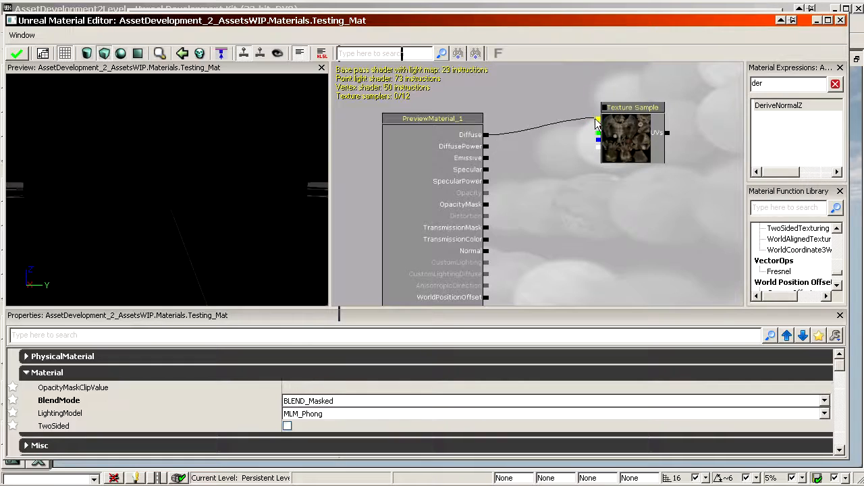
# Step: Add a Tlaloc_EmissiveEye texture sample below the body texture and connect its colour output to Emissive
pyautogui.moveTo(465, 13); pyautogui.dragTo(466, 36)
pyautogui.click(517, 20)
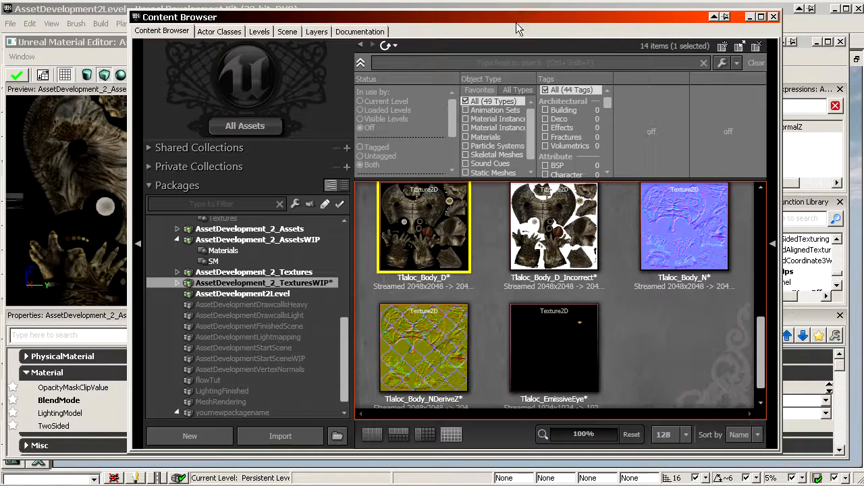
pyautogui.click(565, 304)
pyautogui.click(120, 49)
pyautogui.moveTo(122, 40); pyautogui.dragTo(127, 11)
pyautogui.moveTo(309, 428); pyautogui.dragTo(309, 467)
pyautogui.press('t')
pyautogui.click(629, 176)
pyautogui.scroll(3, 635, 179)
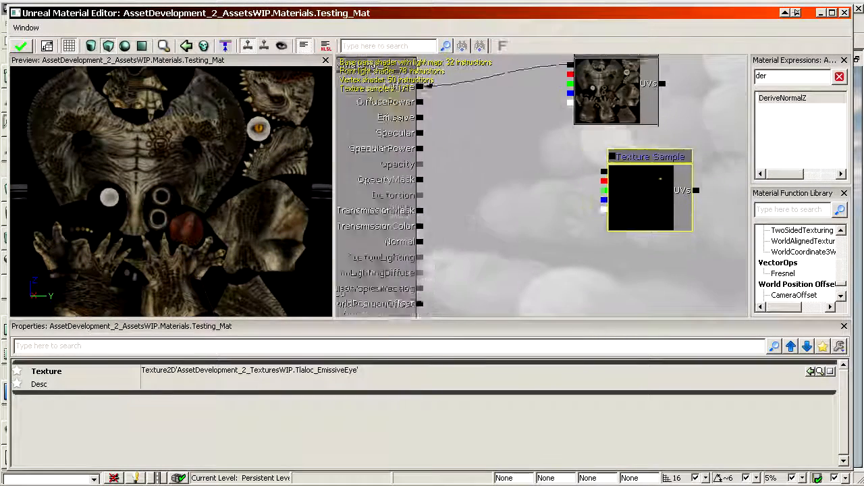
pyautogui.moveTo(603, 173); pyautogui.dragTo(440, 148)
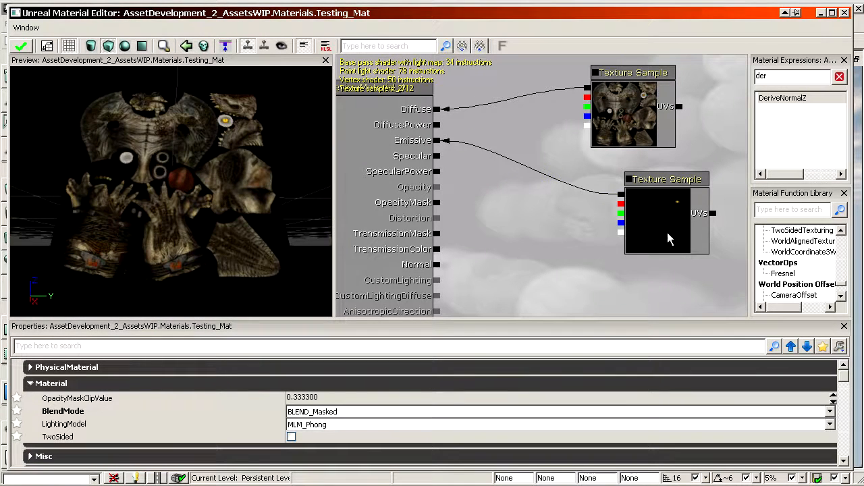
pyautogui.moveTo(177, 202); pyautogui.dragTo(129, 225)
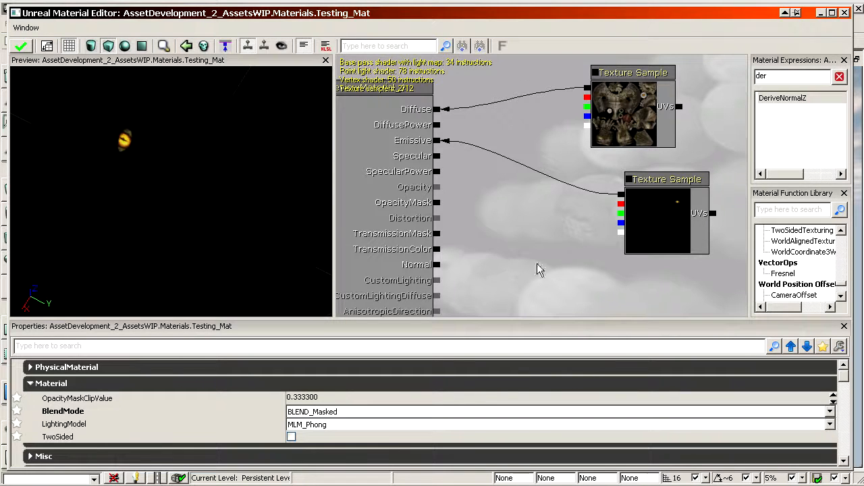
# Step: Add a Desaturation expression to the graph and feed it the colour output of the Tlaloc_EmissiveEye texture sample
pyautogui.write('desa')
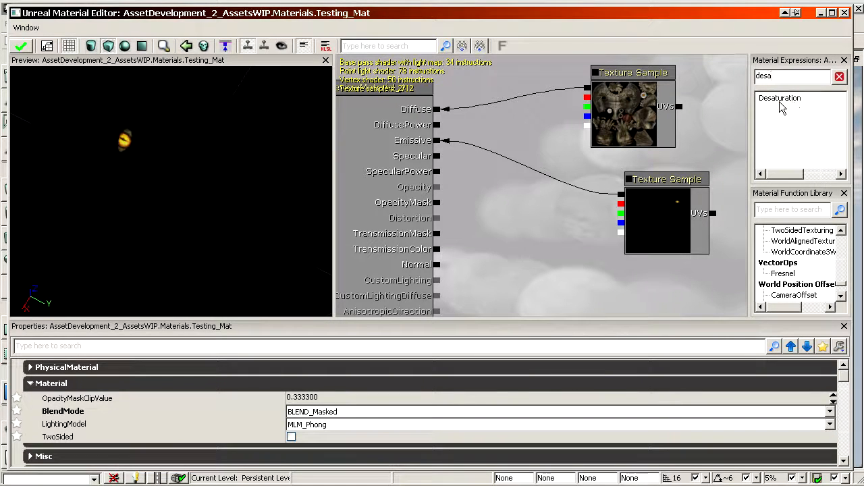
pyautogui.moveTo(781, 101); pyautogui.dragTo(547, 184)
pyautogui.click(679, 219)
pyautogui.keyDown('ctrl'); pyautogui.click(572, 217); pyautogui.keyUp('ctrl')
pyautogui.keyDown('ctrl'); pyautogui.moveTo(572, 218); pyautogui.dragTo(449, 192); pyautogui.keyUp('ctrl')
pyautogui.click(489, 187)
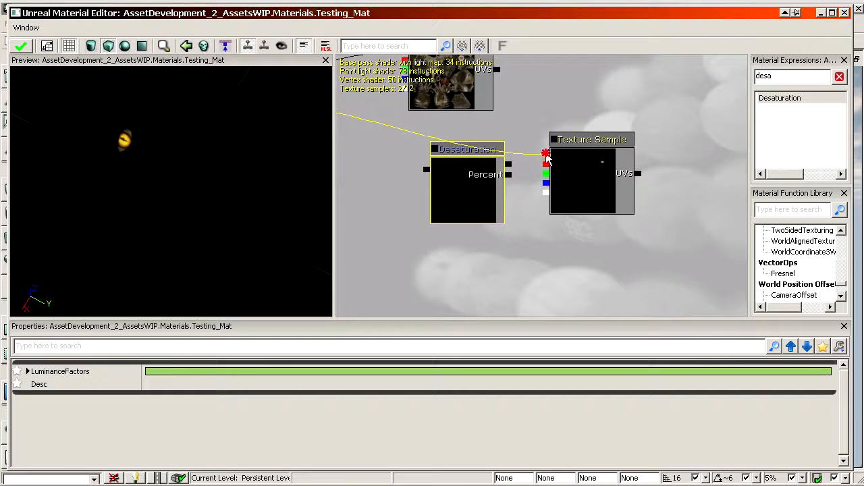
pyautogui.moveTo(545, 155); pyautogui.dragTo(510, 165)
# Step: Multiply the Desaturation output by a new three-component constant and connect the Multiply result to Emissive
pyautogui.moveTo(446, 195); pyautogui.dragTo(584, 205)
pyautogui.click(454, 197)
pyautogui.click(432, 149)
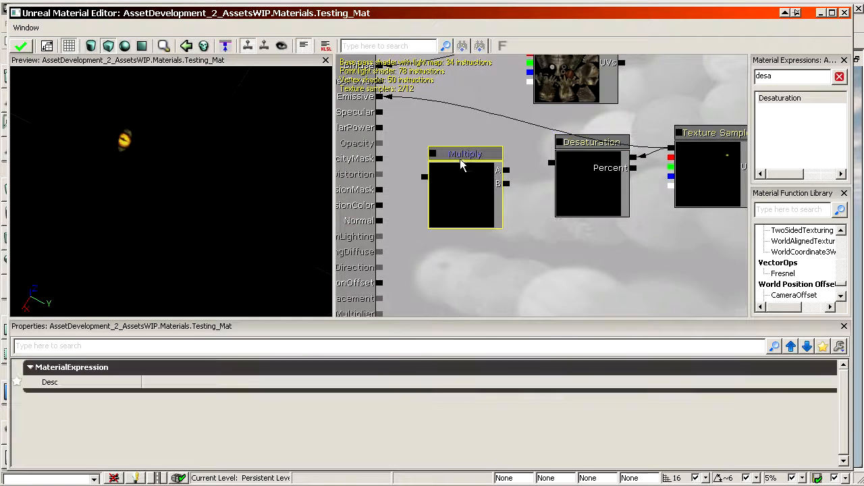
pyautogui.click(556, 237)
pyautogui.moveTo(506, 184); pyautogui.dragTo(552, 255)
pyautogui.moveTo(550, 167); pyautogui.dragTo(507, 169)
pyautogui.moveTo(424, 177); pyautogui.dragTo(382, 98)
# Step: Set the three-component constant's colour to R 1, G 0.5 and B 0.4
pyautogui.click(604, 270)
pyautogui.click(343, 372)
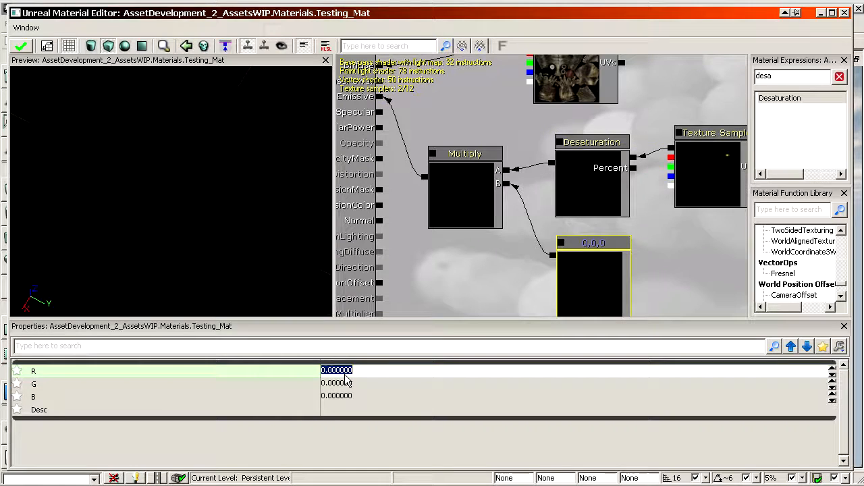
pyautogui.write('1')
pyautogui.press('Tab')
pyautogui.write('0.5')
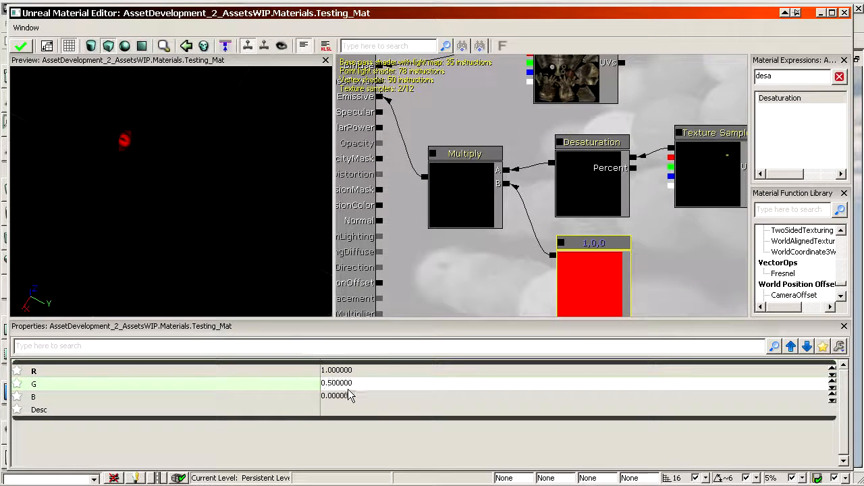
pyautogui.click(349, 399)
pyautogui.write('0.4')
pyautogui.press('Return')
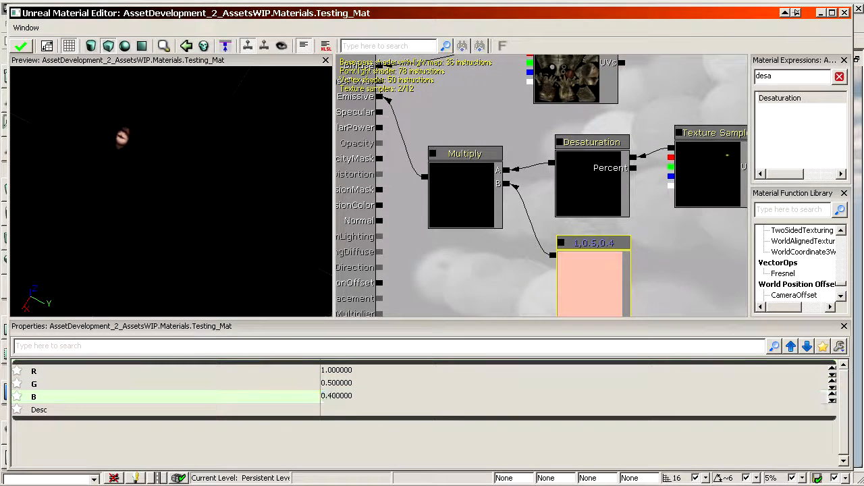
# Step: Set the constant's B value to 0.2 and inspect the tinted eye in the preview
pyautogui.click(356, 399)
pyautogui.write('0.2')
pyautogui.press('Return')
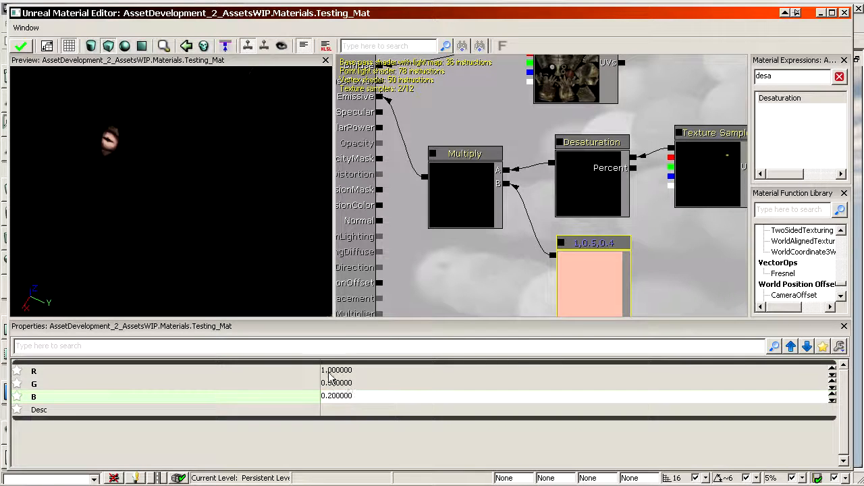
pyautogui.moveTo(143, 162); pyautogui.dragTo(143, 173, button='right')
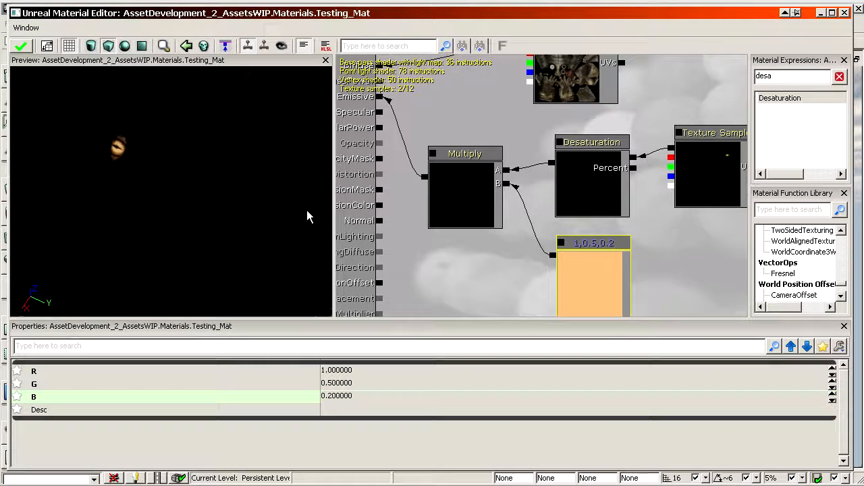
pyautogui.moveTo(165, 200); pyautogui.dragTo(160, 199)
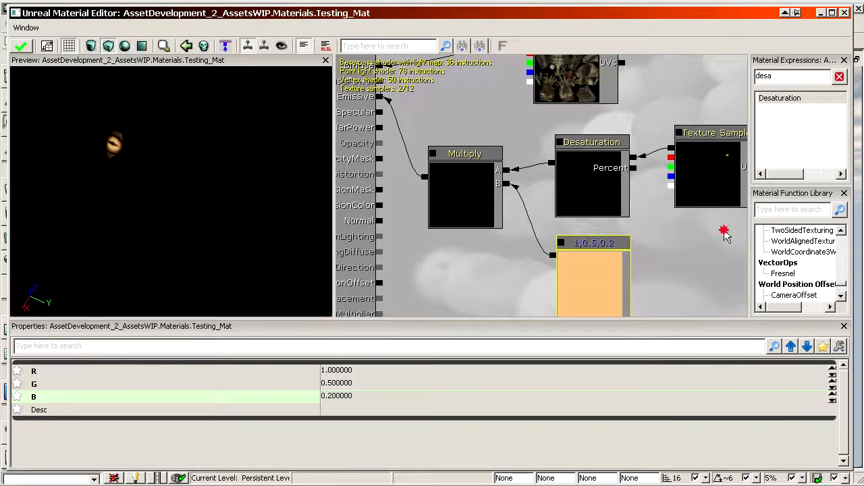
# Step: Multiply the Tlaloc_Body_D colour by the Desaturation output in a new Multiply node and connect the result to Emissive
pyautogui.moveTo(723, 231); pyautogui.dragTo(713, 259)
pyautogui.click(551, 95)
pyautogui.keyDown('ctrl'); pyautogui.moveTo(551, 96); pyautogui.dragTo(634, 72); pyautogui.keyUp('ctrl')
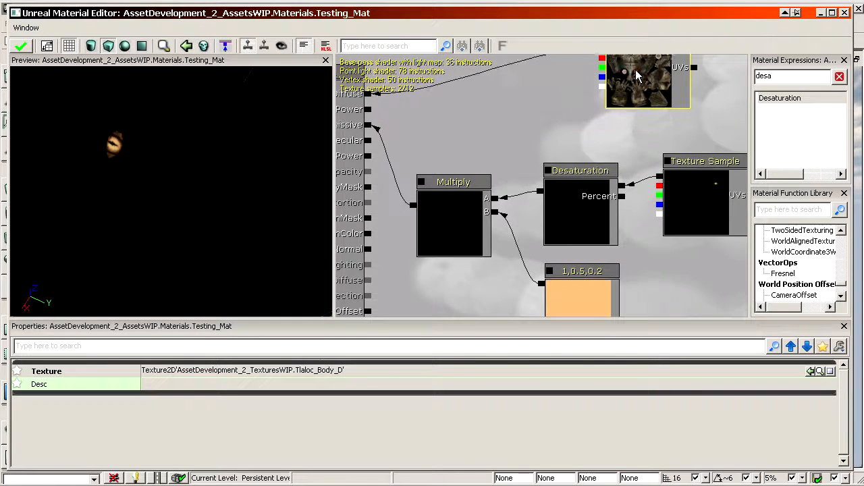
pyautogui.press('m')
pyautogui.click(480, 93)
pyautogui.moveTo(539, 190); pyautogui.dragTo(601, 105)
pyautogui.moveTo(458, 167)
pyautogui.mouseDown()
pyautogui.moveTo(373, 168)
pyautogui.moveTo(375, 178)
pyautogui.moveTo(424, 178)
pyautogui.moveTo(458, 167)
pyautogui.mouseUp()
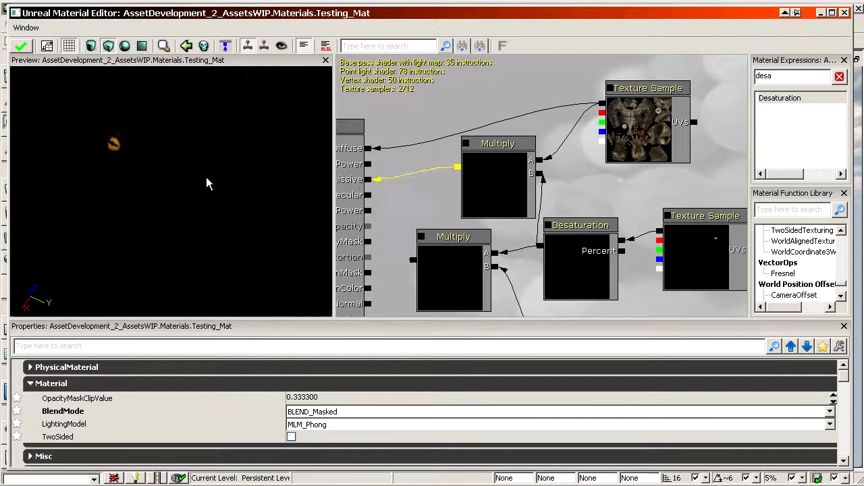
pyautogui.moveTo(146, 175); pyautogui.dragTo(141, 173)
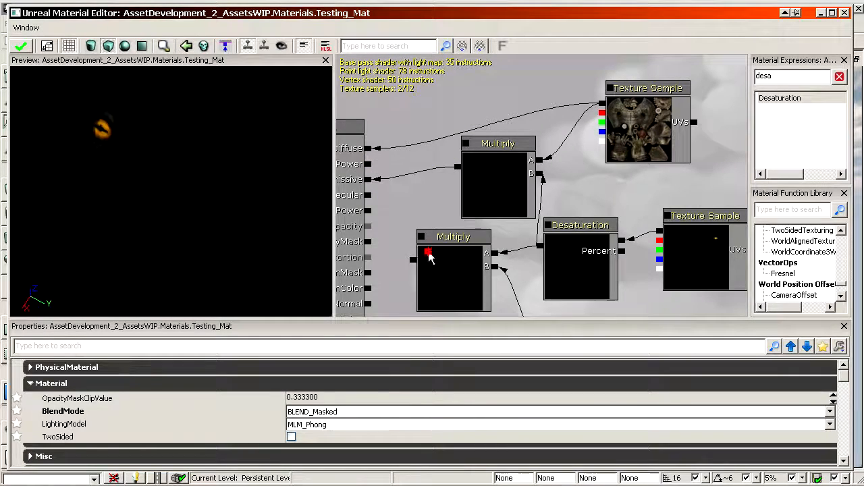
# Step: Rearrange the Multiply, Desaturation, constant and eye texture nodes to free space beside the material node
pyautogui.moveTo(429, 253); pyautogui.dragTo(424, 209)
pyautogui.scroll(-1, 428, 254)
pyautogui.scroll(-2, 641, 285)
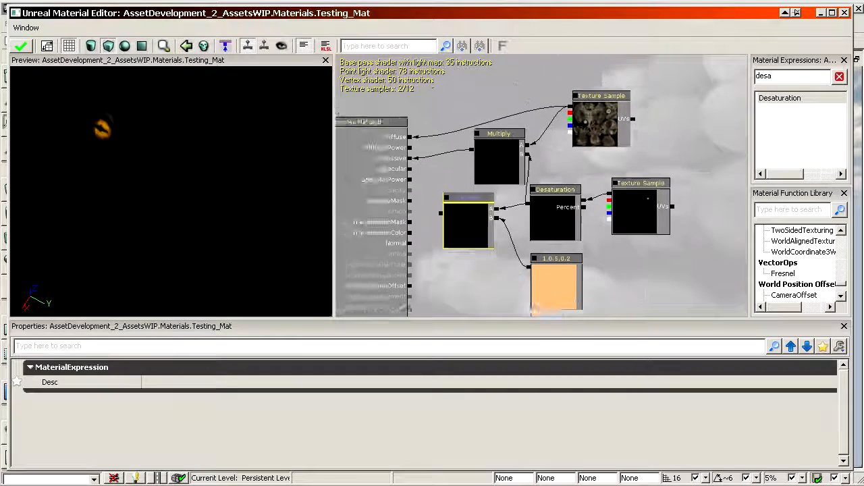
pyautogui.moveTo(721, 301); pyautogui.dragTo(710, 284)
pyautogui.keyDown('ctrl'); pyautogui.keyDown('alt'); pyautogui.moveTo(709, 284); pyautogui.dragTo(547, 205); pyautogui.keyUp('alt'); pyautogui.keyUp('ctrl')
pyautogui.click(482, 145)
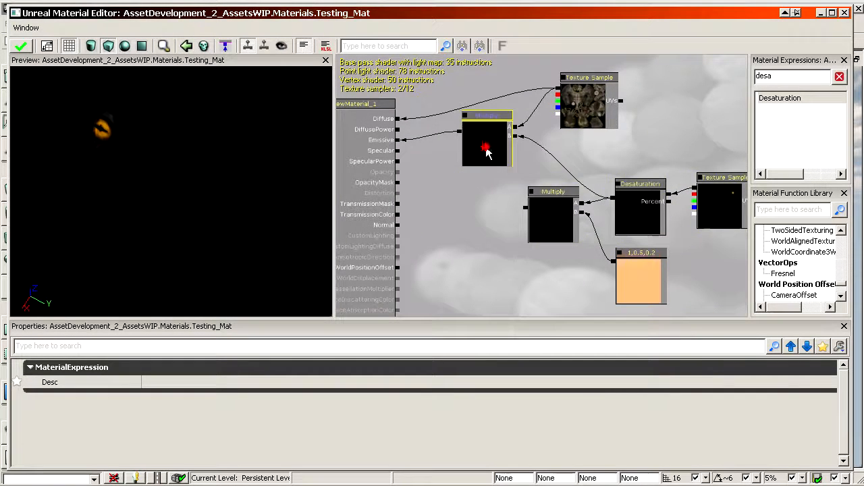
pyautogui.keyDown('ctrl'); pyautogui.moveTo(482, 144); pyautogui.dragTo(506, 178); pyautogui.keyUp('ctrl')
# Step: Multiply the masked body texture result by a new single-value constant and route that Multiply node to Emissive
pyautogui.scroll(2, 465, 155)
pyautogui.press('m')
pyautogui.click(417, 120)
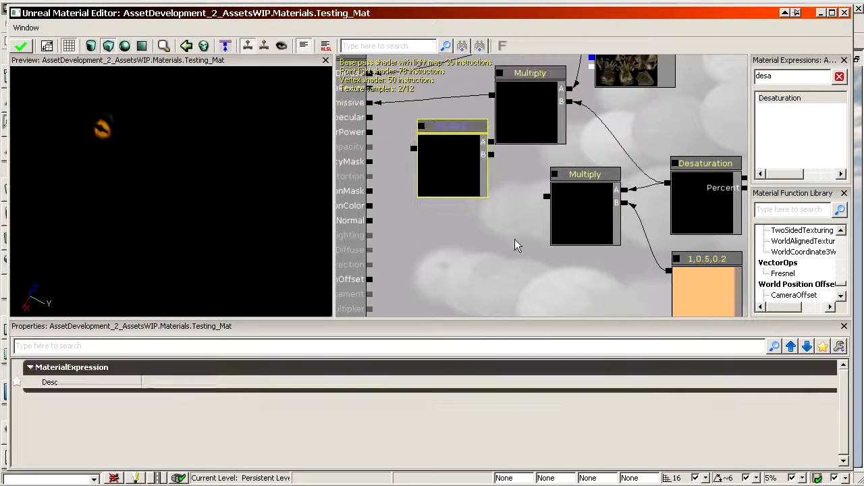
pyautogui.press('1')
pyautogui.click(511, 252)
pyautogui.moveTo(492, 156); pyautogui.dragTo(507, 270)
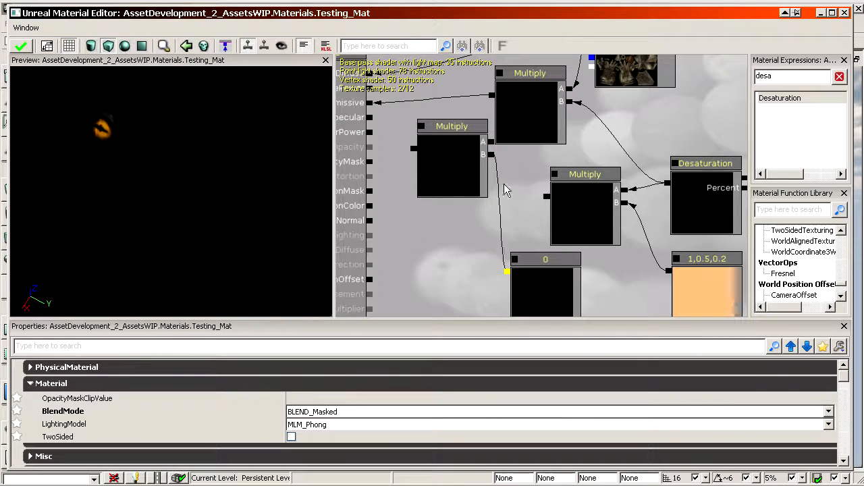
pyautogui.moveTo(491, 142); pyautogui.dragTo(491, 96)
pyautogui.moveTo(414, 148); pyautogui.dragTo(370, 103)
# Step: Set the single-value constant feeding the final Multiply node to 4
pyautogui.click(545, 289)
pyautogui.click(311, 371)
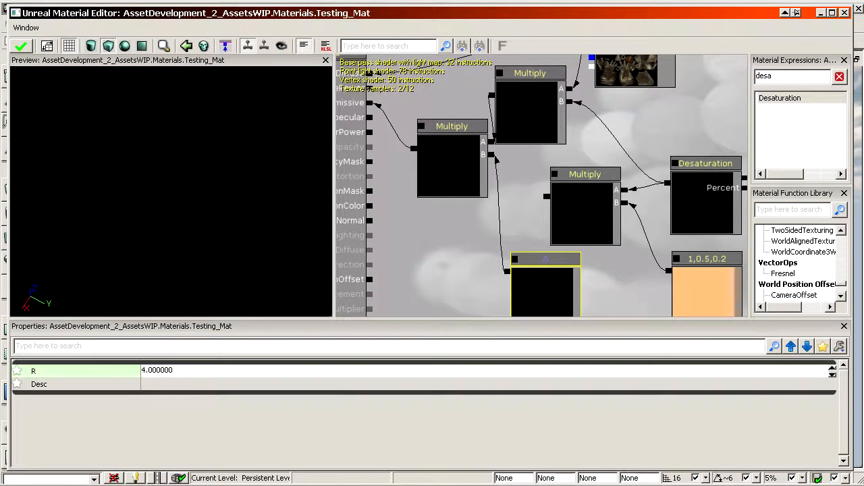
pyautogui.write('4')
pyautogui.press('Return')
# Step: Reposition the constant of 4 and the final Multiply node so their connections are easy to read
pyautogui.moveTo(558, 241); pyautogui.dragTo(504, 245)
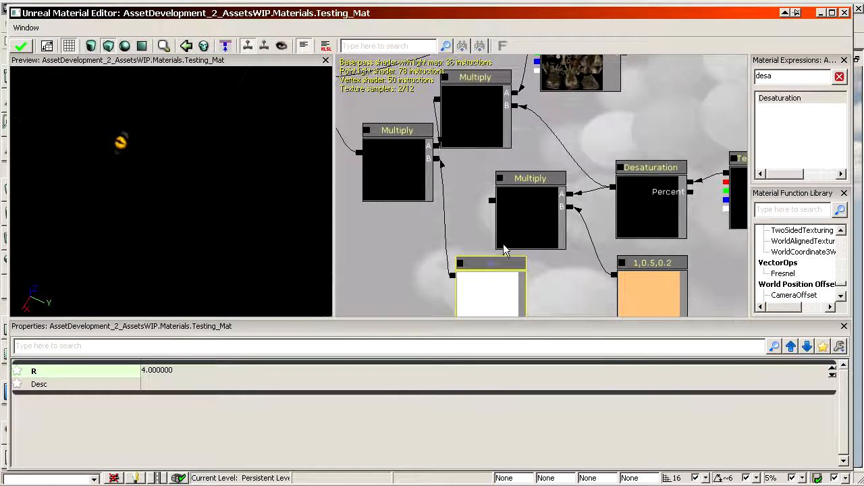
pyautogui.click(504, 245)
pyautogui.click(494, 286)
pyautogui.keyDown('ctrl'); pyautogui.moveTo(498, 283); pyautogui.dragTo(512, 205); pyautogui.keyUp('ctrl')
pyautogui.click(422, 174)
pyautogui.keyDown('ctrl'); pyautogui.moveTo(411, 191); pyautogui.dragTo(388, 166); pyautogui.keyUp('ctrl')
# Step: Delete the unused Multiply node with its 1,0.5,0.2 constant, and tidy the remaining mask nodes
pyautogui.click(554, 226)
pyautogui.keyDown('ctrl'); pyautogui.click(646, 278); pyautogui.keyUp('ctrl')
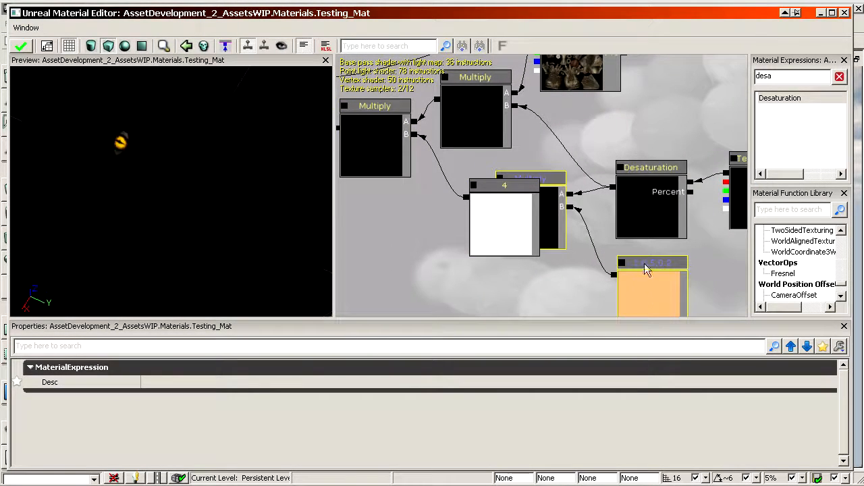
pyautogui.press('Delete')
pyautogui.click(735, 207)
pyautogui.keyDown('ctrl'); pyautogui.moveTo(662, 212); pyautogui.dragTo(621, 160); pyautogui.keyUp('ctrl')
pyautogui.moveTo(668, 131); pyautogui.dragTo(352, 171)
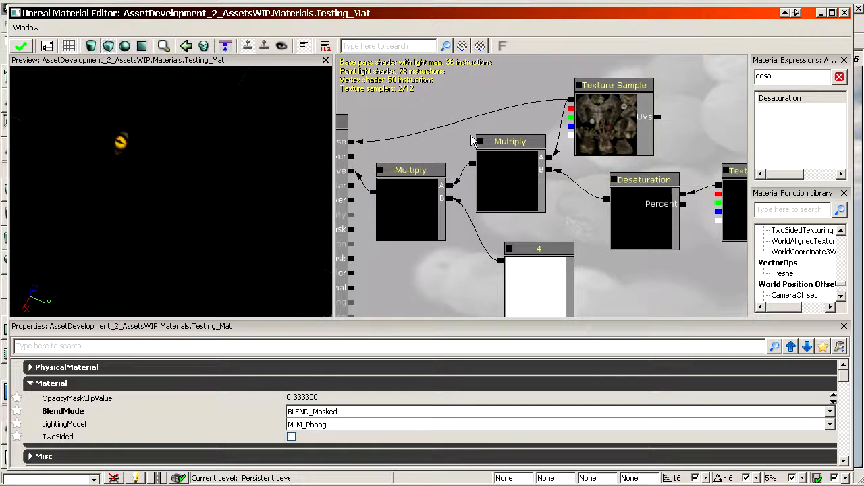
# Step: Examine the Tlaloc_EmissiveEye sample in the graph and the glowing eye up close and from afar in the preview
pyautogui.moveTo(553, 171); pyautogui.dragTo(378, 146)
pyautogui.click(635, 177)
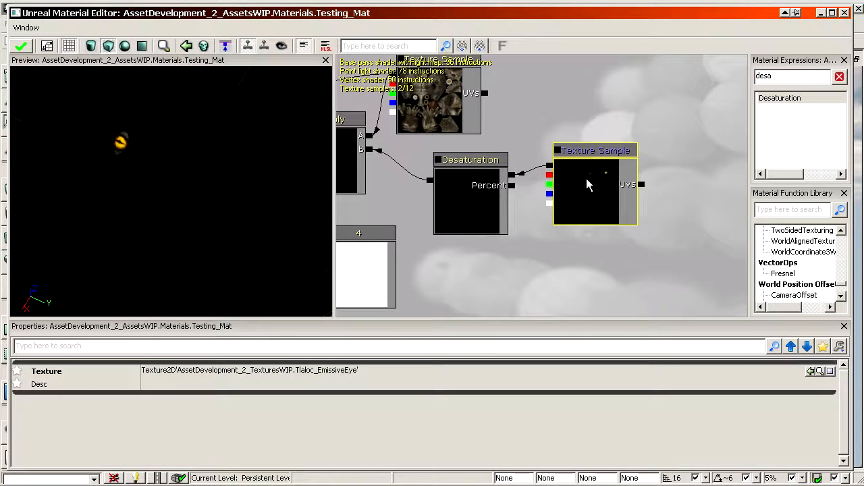
pyautogui.moveTo(171, 191); pyautogui.dragTo(202, 209)
pyautogui.moveTo(203, 209); pyautogui.dragTo(203, 169, button='right')
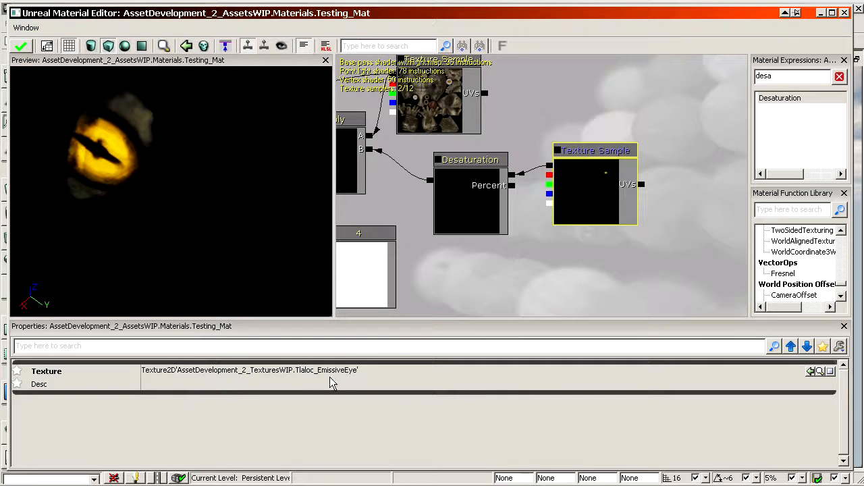
pyautogui.click(351, 371)
pyautogui.moveTo(507, 134); pyautogui.dragTo(543, 161)
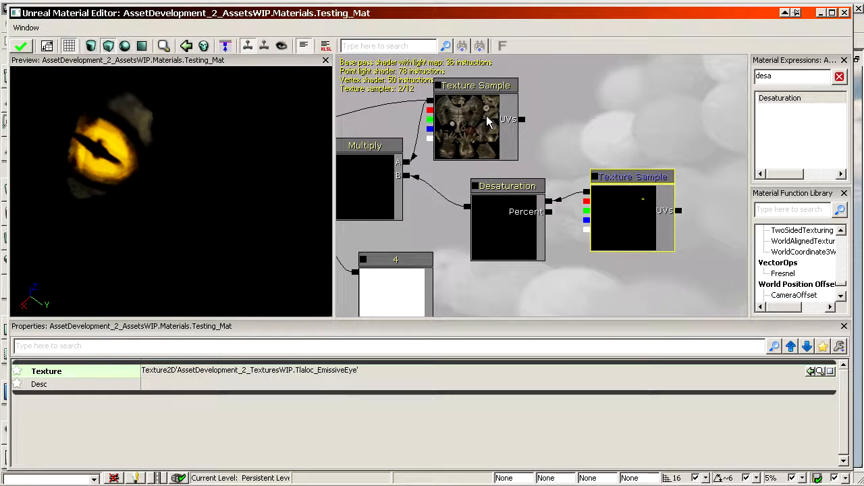
pyautogui.moveTo(133, 187); pyautogui.dragTo(133, 229, button='right')
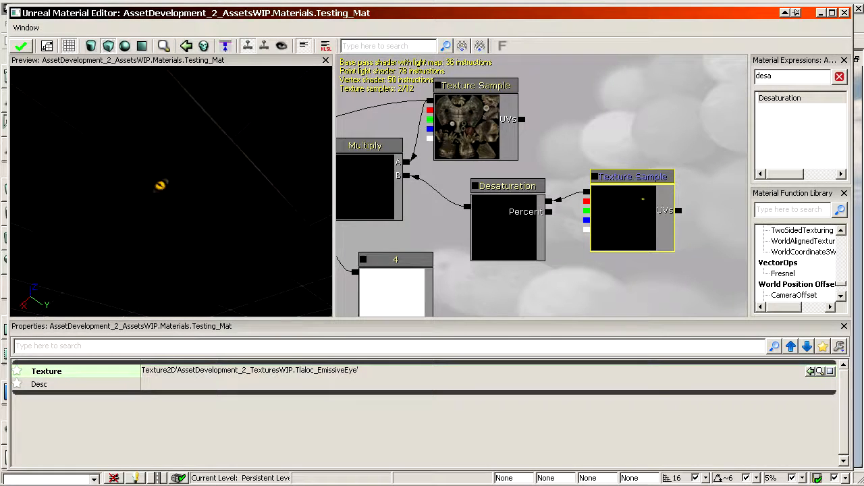
pyautogui.moveTo(133, 186); pyautogui.dragTo(148, 203)
pyautogui.moveTo(130, 185); pyautogui.dragTo(130, 173, button='right')
pyautogui.moveTo(158, 197); pyautogui.dragTo(158, 177)
# Step: Enlarge the Material Function Library, search it for "emis" and clear the search
pyautogui.moveTo(638, 213); pyautogui.dragTo(679, 202)
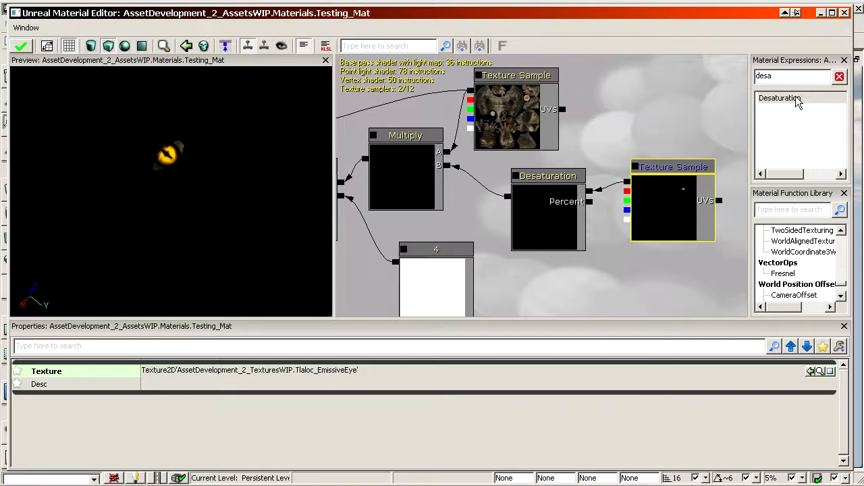
pyautogui.moveTo(791, 186); pyautogui.dragTo(791, 141)
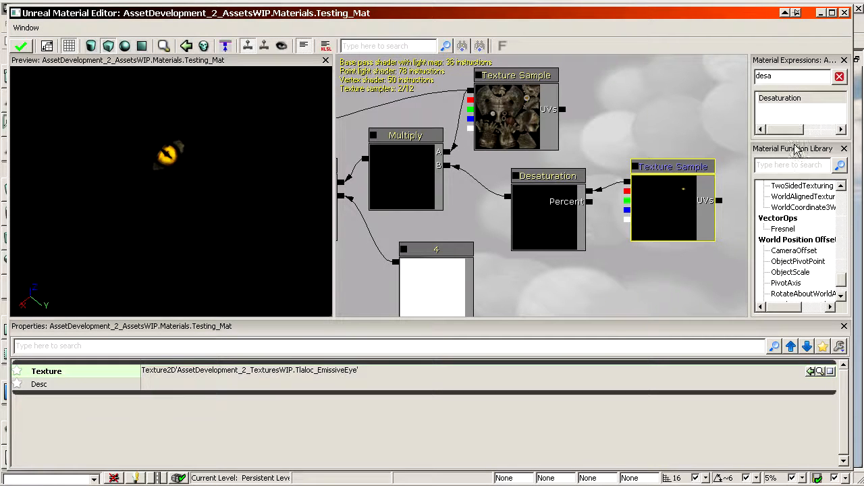
pyautogui.click(790, 165)
pyautogui.write('emis')
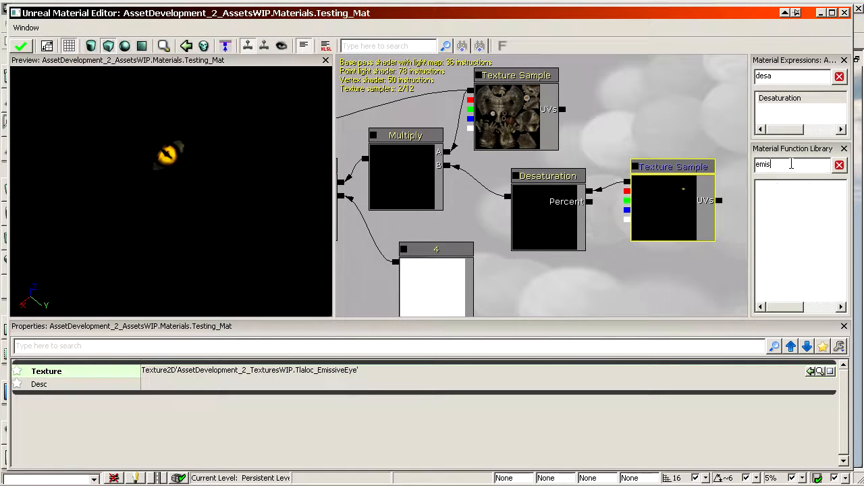
pyautogui.press('BackSpace')
pyautogui.press('BackSpace')
pyautogui.press('BackSpace')
pyautogui.press('BackSpace')
pyautogui.press('BackSpace')
pyautogui.press('BackSpace')
pyautogui.moveTo(739, 125); pyautogui.dragTo(712, 107)
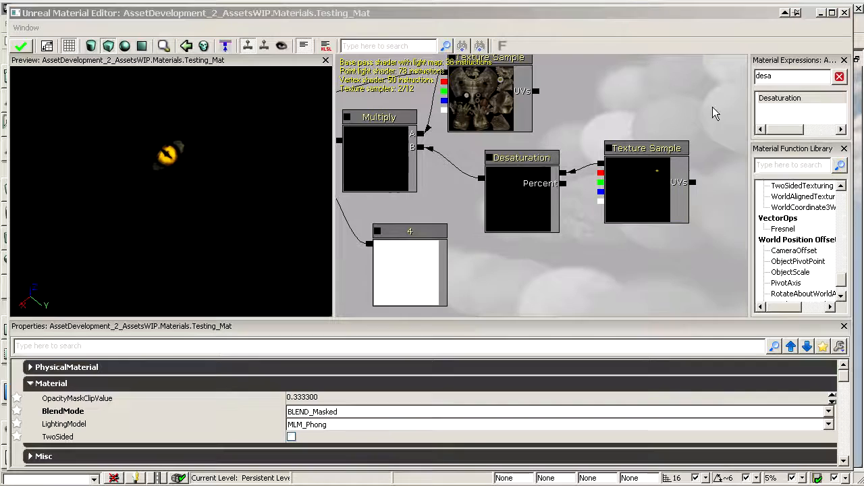
# Step: Search the Material Function Library for "crop" and add a TextureCropping function below the eye texture sample
pyautogui.click(798, 169)
pyautogui.write('crop')
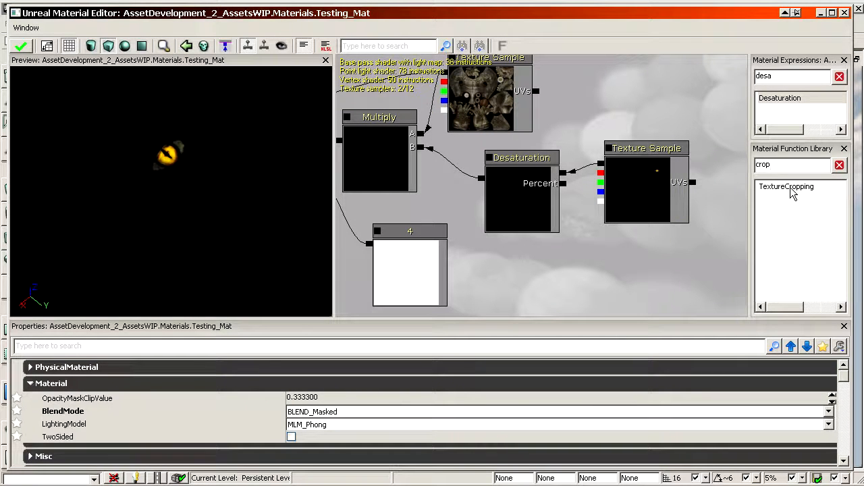
pyautogui.moveTo(804, 192); pyautogui.dragTo(536, 260)
pyautogui.moveTo(679, 248); pyautogui.dragTo(671, 232)
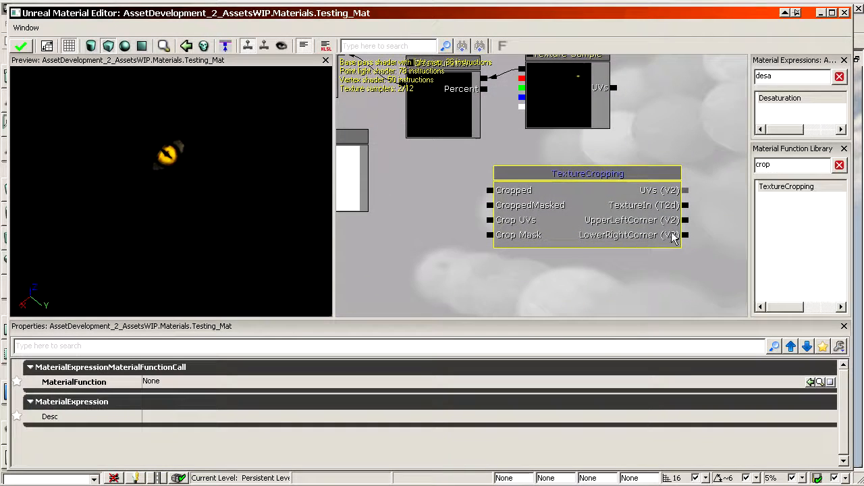
pyautogui.click(545, 145)
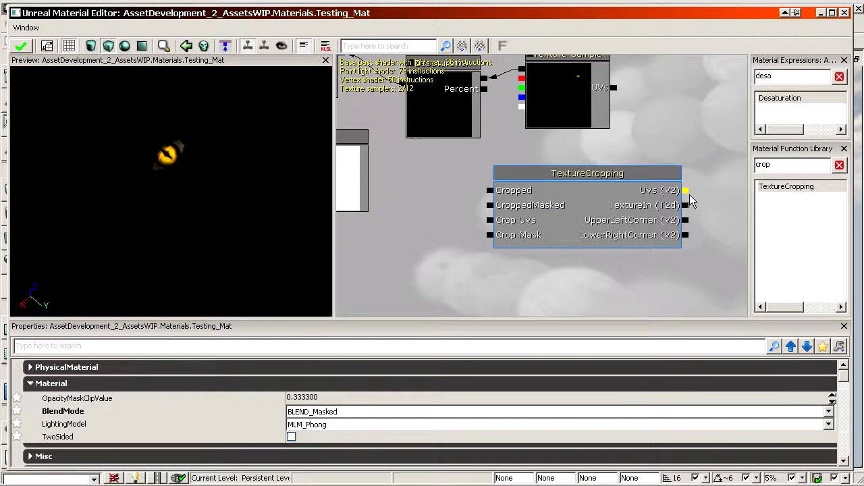
# Step: Switch to Photoshop and view the eye in Tlaloc_EmissiveEye.tga at 100% zoom
pyautogui.moveTo(690, 195); pyautogui.dragTo(609, 200)
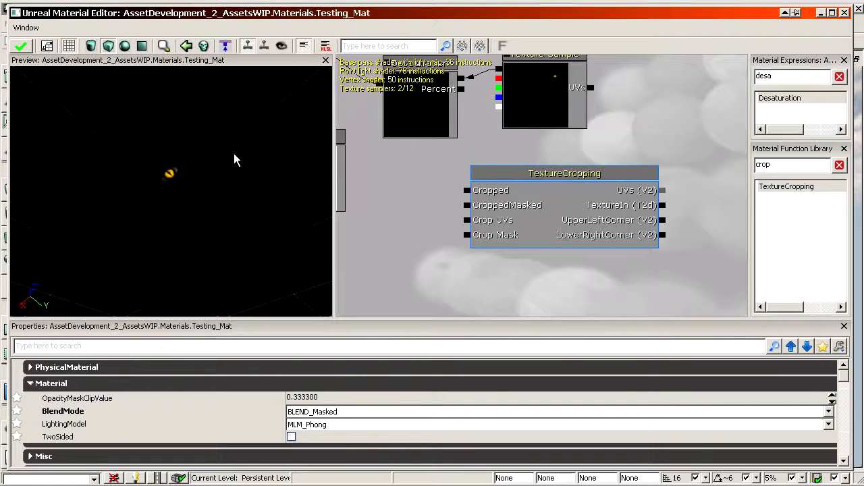
pyautogui.moveTo(467, 190); pyautogui.dragTo(439, 169)
pyautogui.moveTo(456, 63); pyautogui.dragTo(526, 172)
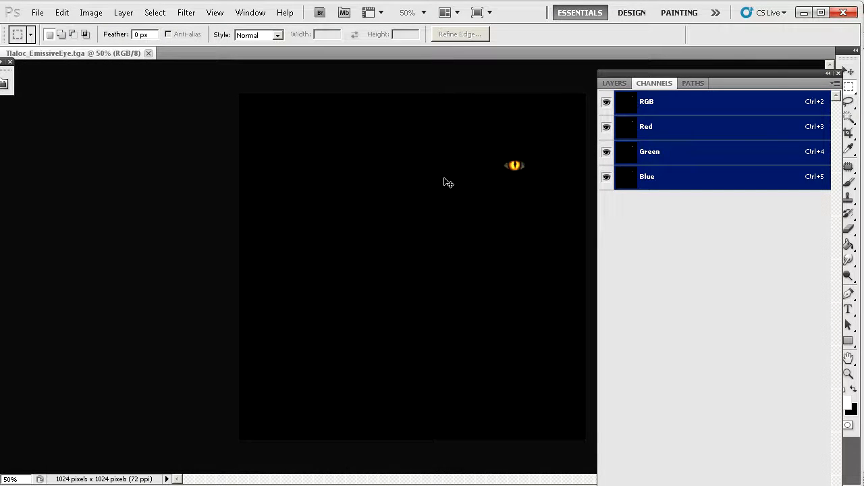
pyautogui.rightClick(110, 188)
pyautogui.click(133, 194)
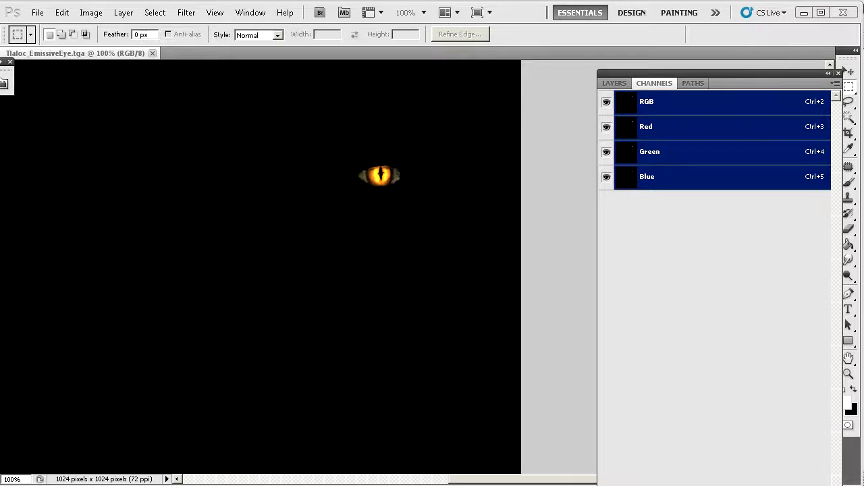
# Step: Switch to Firefox and read the Cropped Emissive Assistant page's overview and installation instructions, including its download link
pyautogui.moveTo(863, 32); pyautogui.dragTo(369, 11)
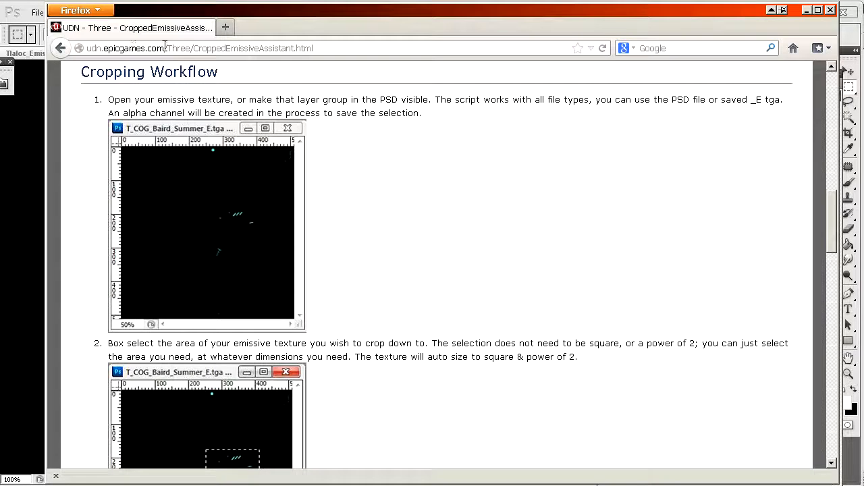
pyautogui.click(327, 45)
pyautogui.click(439, 141)
pyautogui.scroll(8, 435, 189)
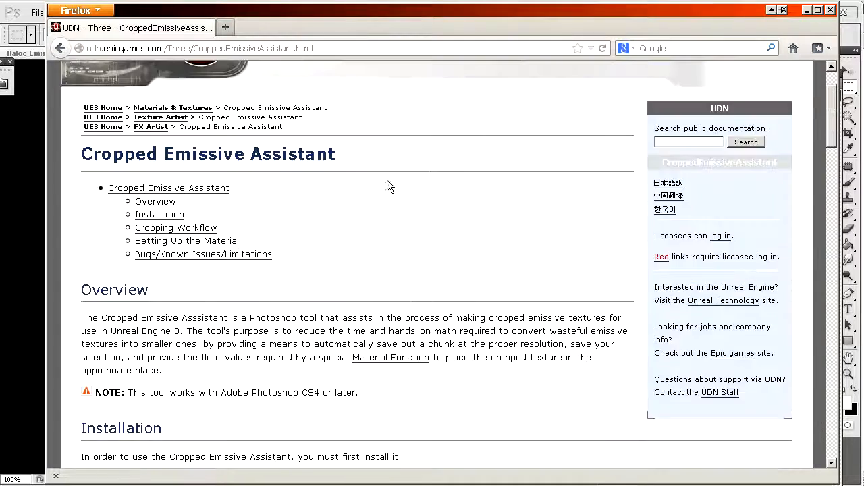
pyautogui.scroll(-10, 391, 177)
pyautogui.scroll(2, 270, 209)
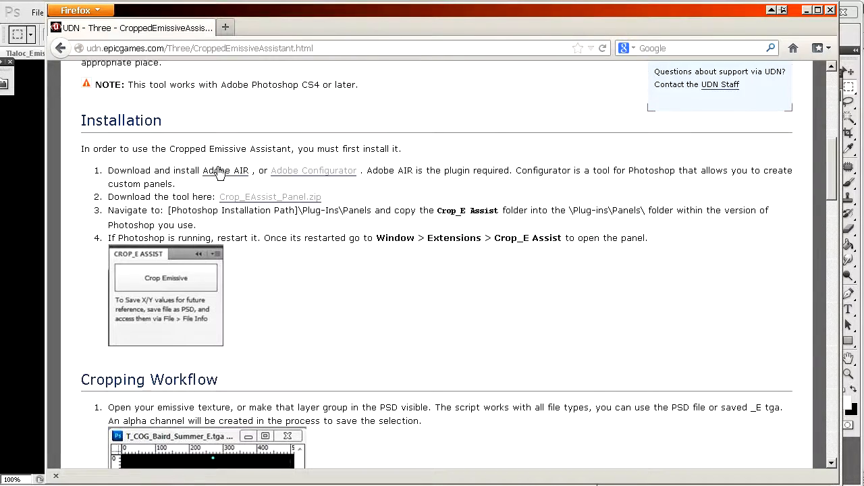
pyautogui.click(317, 197)
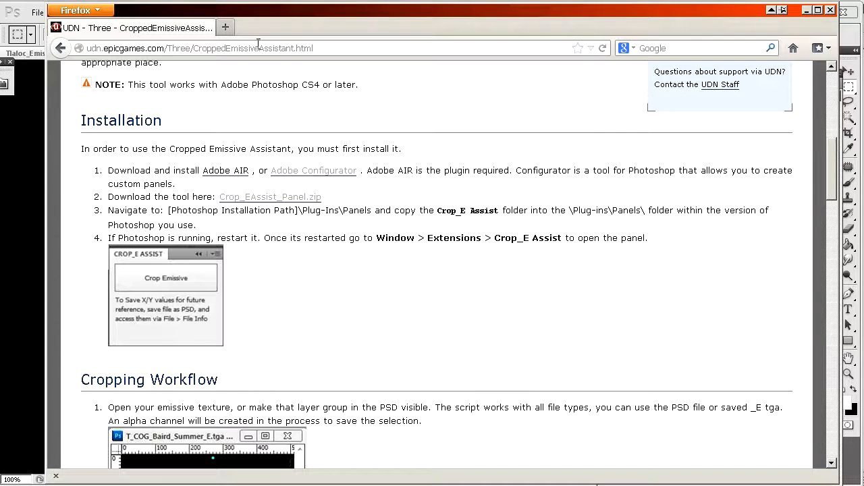
pyautogui.moveTo(212, 10); pyautogui.dragTo(863, 209)
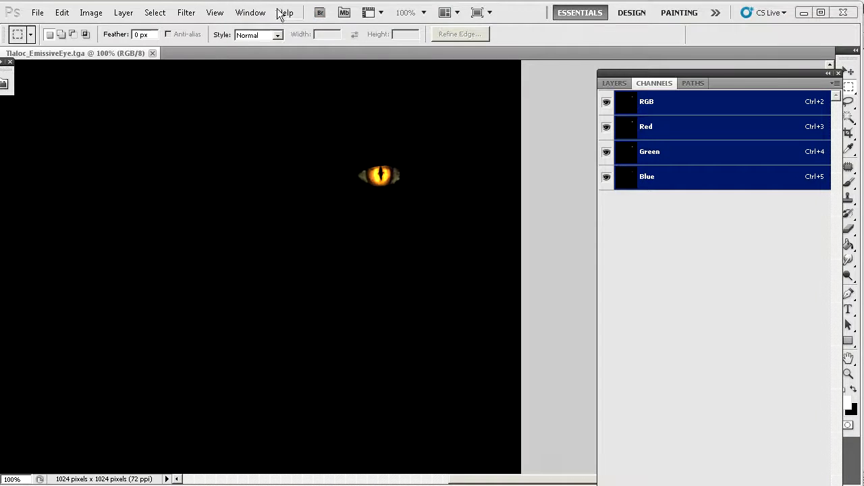
# Step: Open the Crop_E Assist extension in Photoshop and place it over the image, clear of the channels list
pyautogui.click(250, 13)
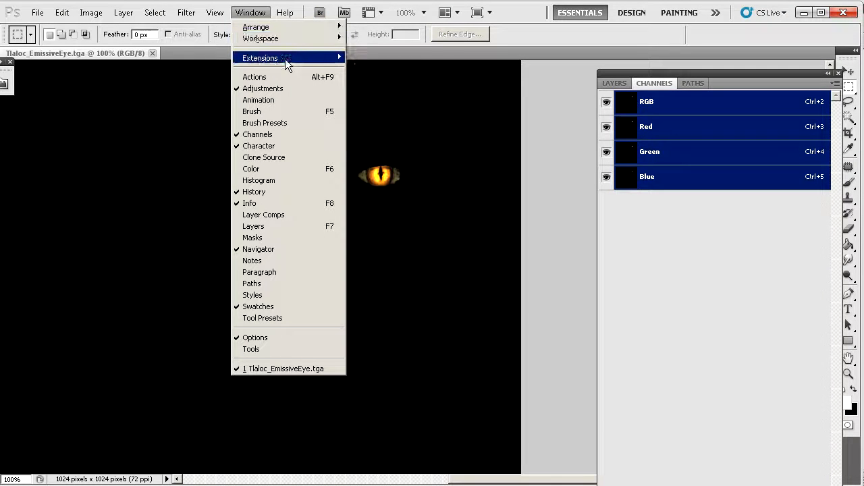
pyautogui.moveTo(312, 59)
pyautogui.click(400, 131)
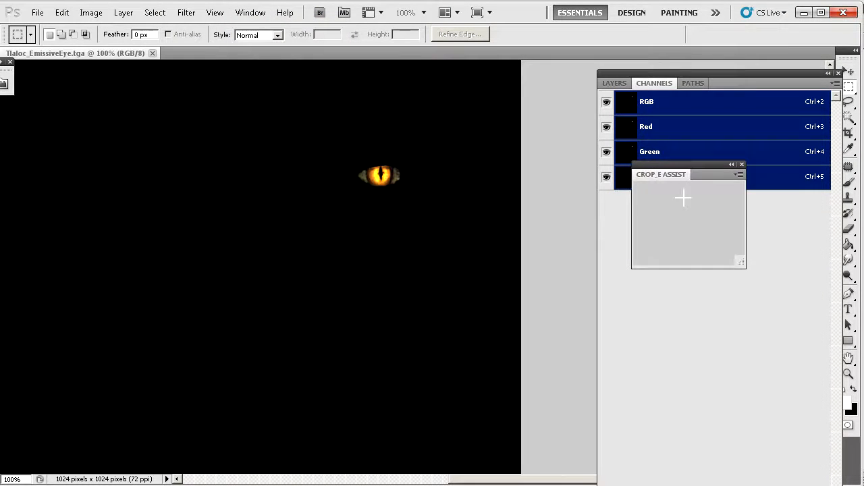
pyautogui.moveTo(701, 173); pyautogui.dragTo(531, 268)
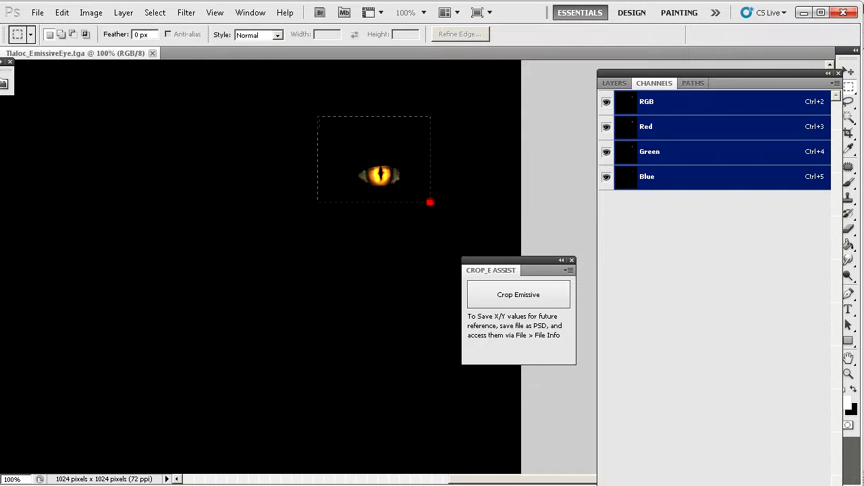
pyautogui.moveTo(430, 201); pyautogui.dragTo(434, 228)
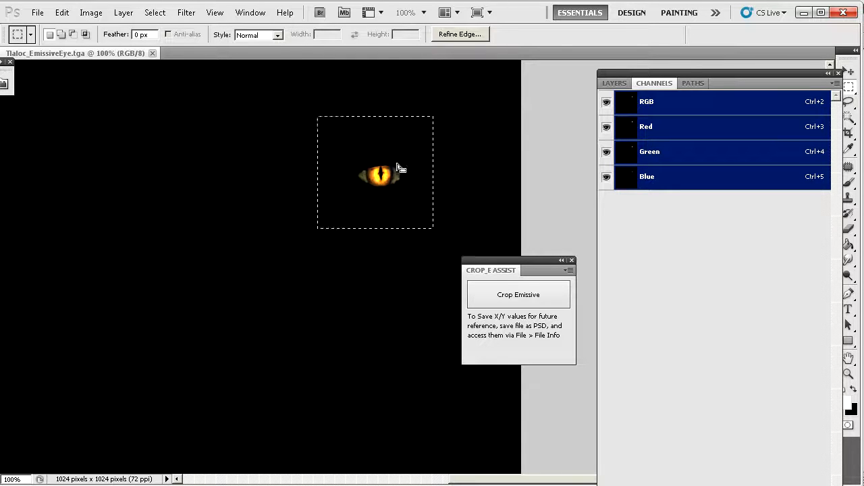
pyautogui.click(345, 191)
pyautogui.moveTo(390, 172); pyautogui.dragTo(432, 218)
pyautogui.hotkey('ctrl', '-')
pyautogui.hotkey('ctrl', '-')
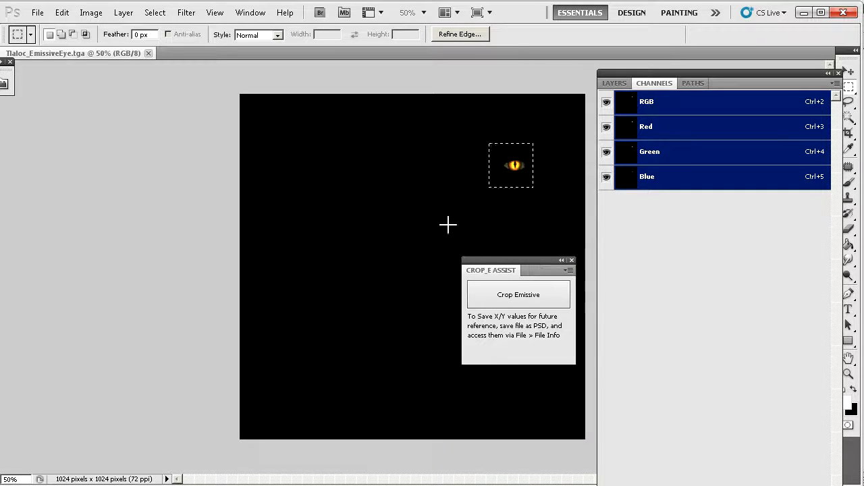
pyautogui.hotkey('ctrl', '+')
pyautogui.hotkey('ctrl', '+')
pyautogui.hotkey('ctrl', '-')
pyautogui.hotkey('ctrl', '-')
pyautogui.moveTo(228, 123); pyautogui.dragTo(178, 249)
pyautogui.hotkey('ctrl', '+')
pyautogui.hotkey('ctrl', '+')
pyautogui.hotkey('ctrl', '+')
pyautogui.moveTo(203, 162); pyautogui.dragTo(308, 262)
pyautogui.hotkey('ctrl', '-')
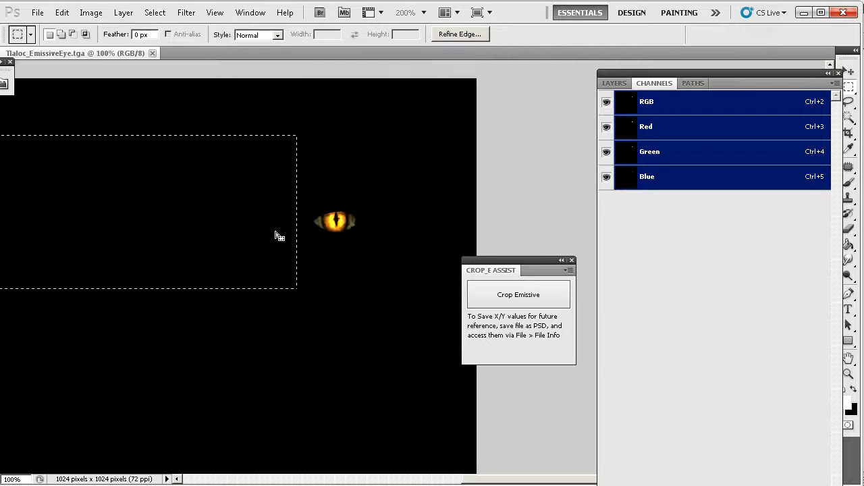
pyautogui.click(280, 234)
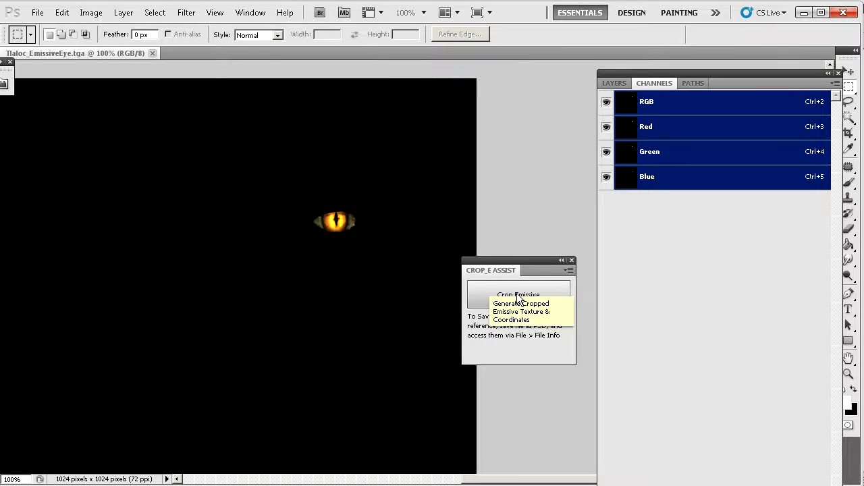
# Step: Try to crop the emissive texture without a selection, and try a freehand square marquee around the eye
pyautogui.click(518, 295)
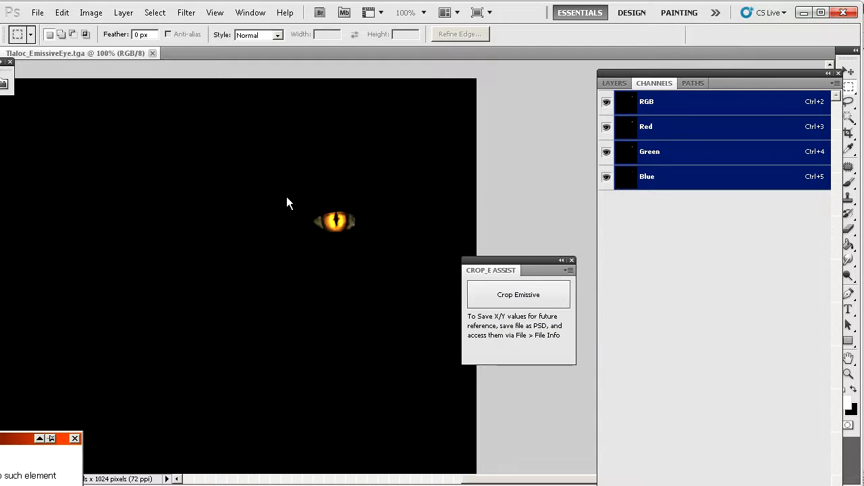
pyautogui.press('Return')
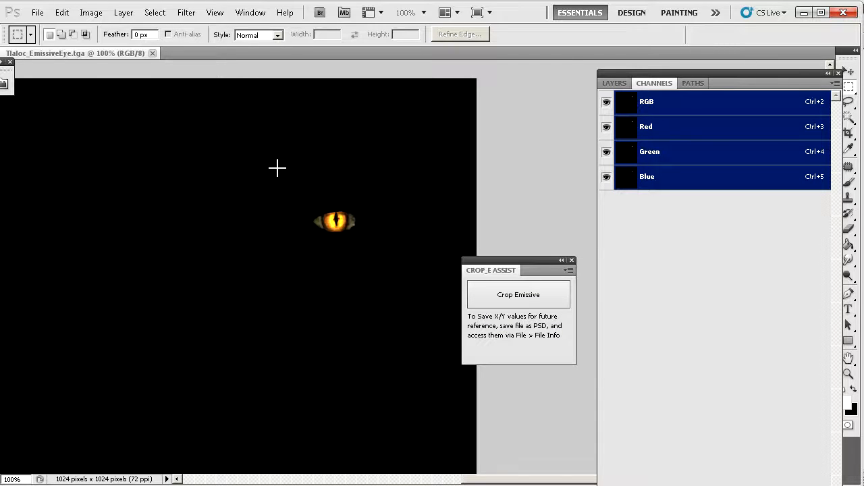
pyautogui.keyDown('shift'); pyautogui.moveTo(381, 257); pyautogui.dragTo(403, 287); pyautogui.keyUp('shift')
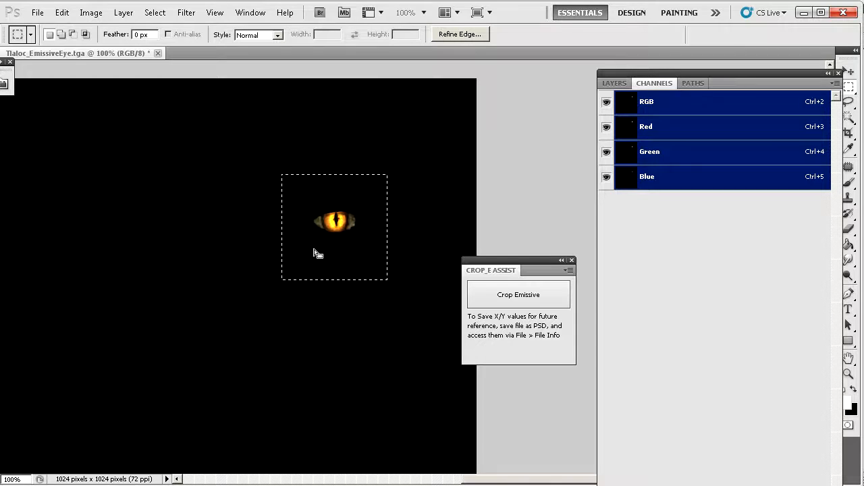
pyautogui.click(223, 170)
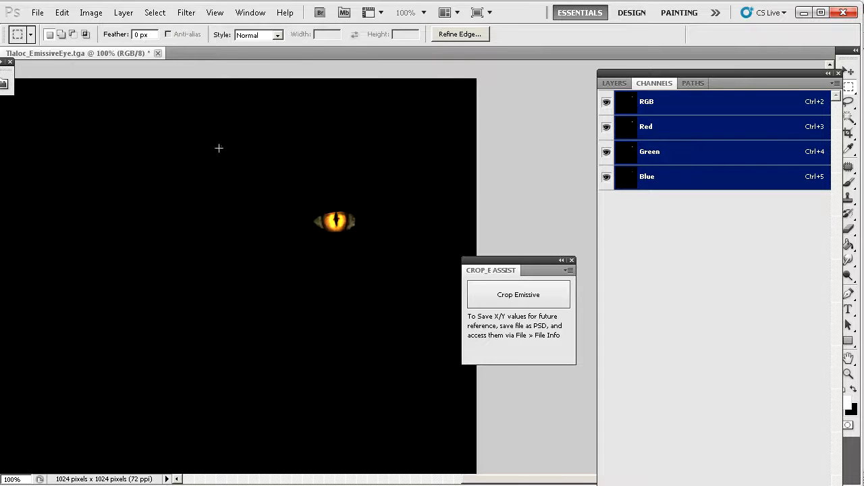
# Step: Set the marquee to a fixed size of 128 px by 128 px and place it around the eye
pyautogui.click(256, 38)
pyautogui.click(262, 69)
pyautogui.click(288, 190)
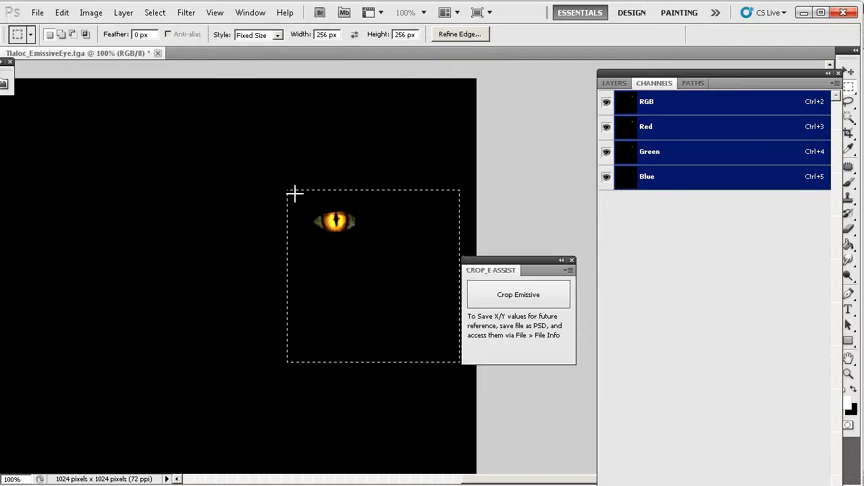
pyautogui.moveTo(328, 36); pyautogui.dragTo(298, 39)
pyautogui.write('128')
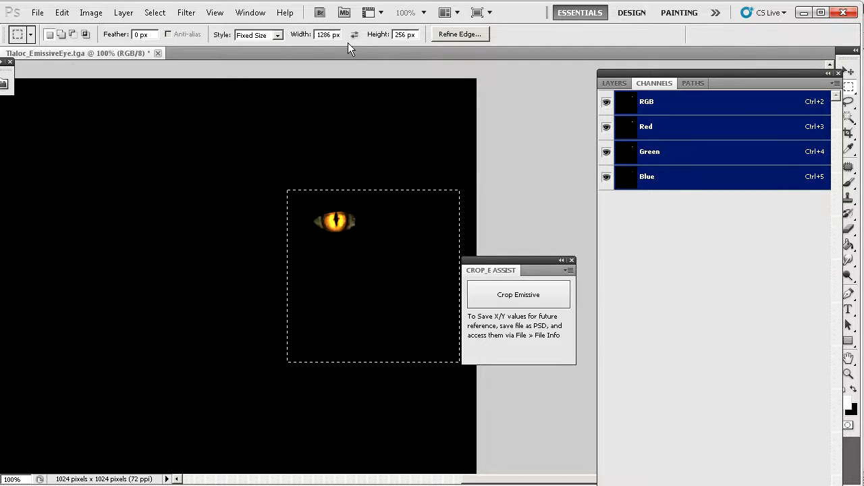
pyautogui.moveTo(407, 35); pyautogui.dragTo(364, 34)
pyautogui.write('128')
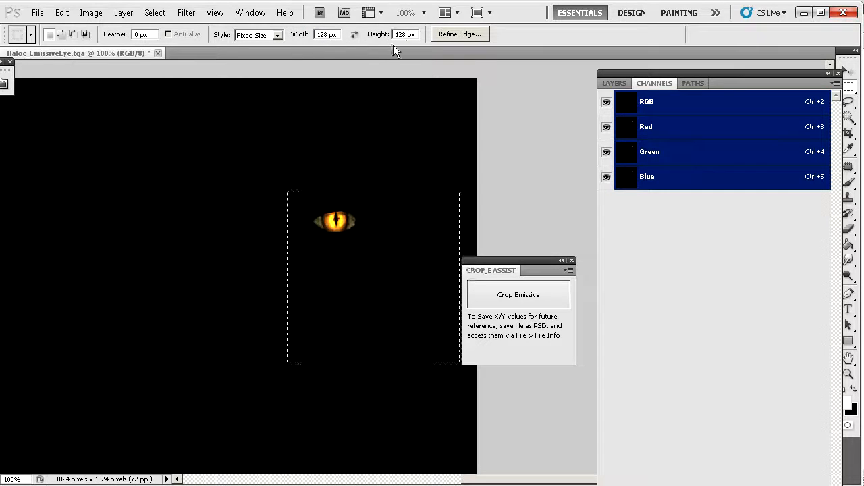
pyautogui.click(292, 181)
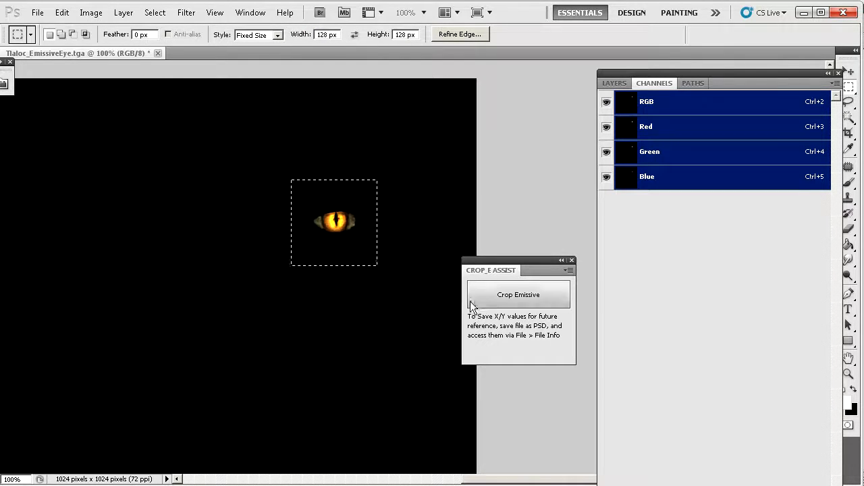
# Step: Run Crop Emissive on the selected eye at 128 x 128 pixels and save the result as Tlaloc_EmissiveEye_Cropped in 24-bit Targa format
pyautogui.click(510, 297)
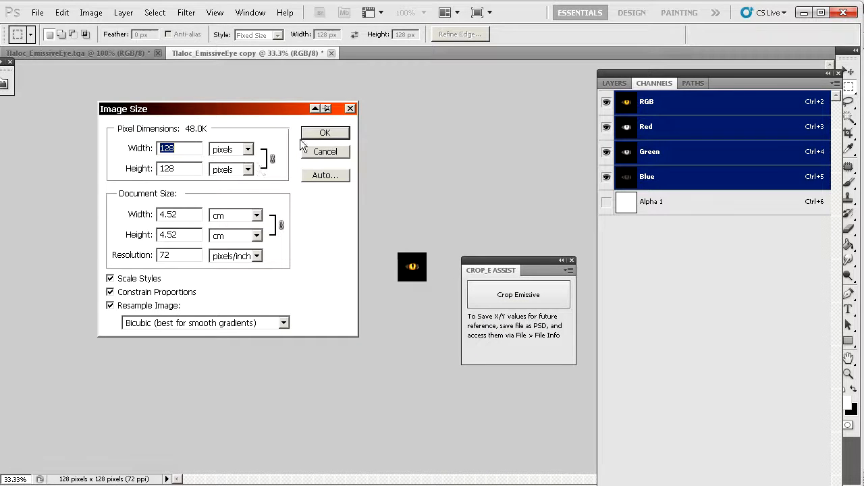
pyautogui.click(327, 136)
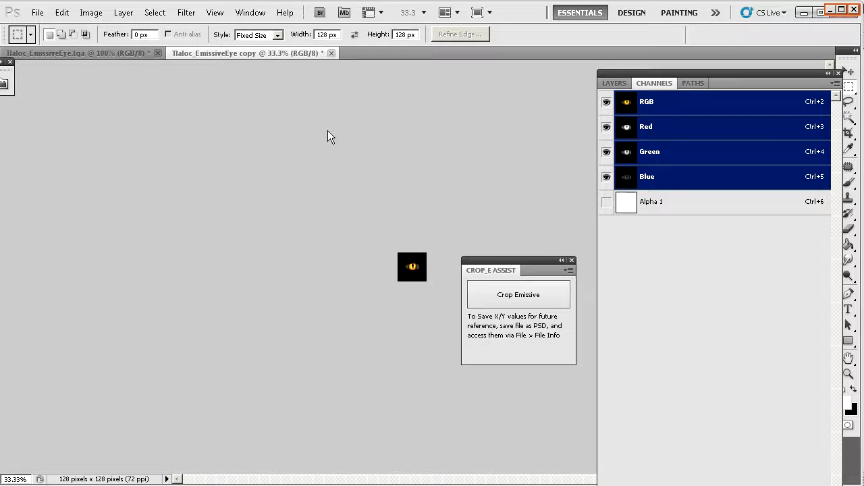
pyautogui.moveTo(863, 24); pyautogui.dragTo(308, 34)
pyautogui.moveTo(308, 33); pyautogui.dragTo(236, 27)
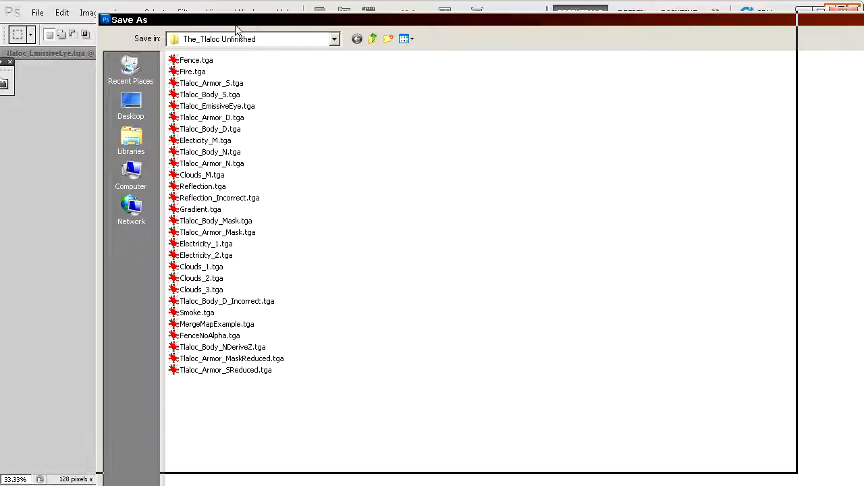
pyautogui.press('Return')
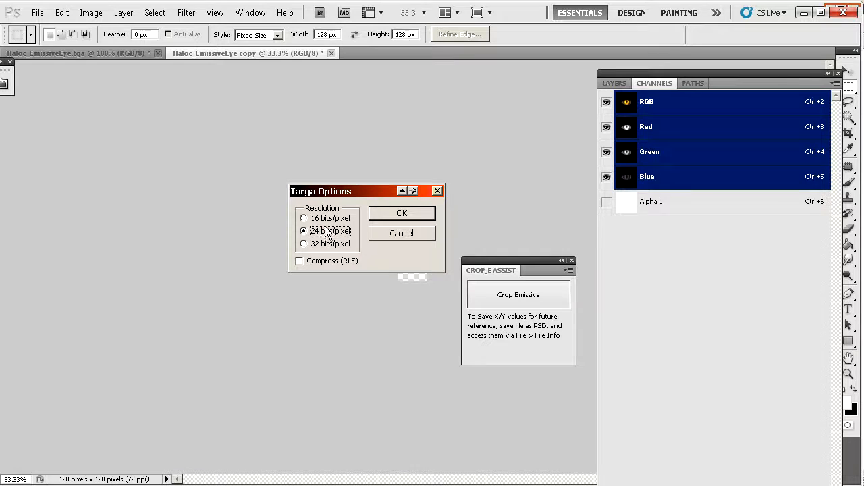
pyautogui.click(402, 213)
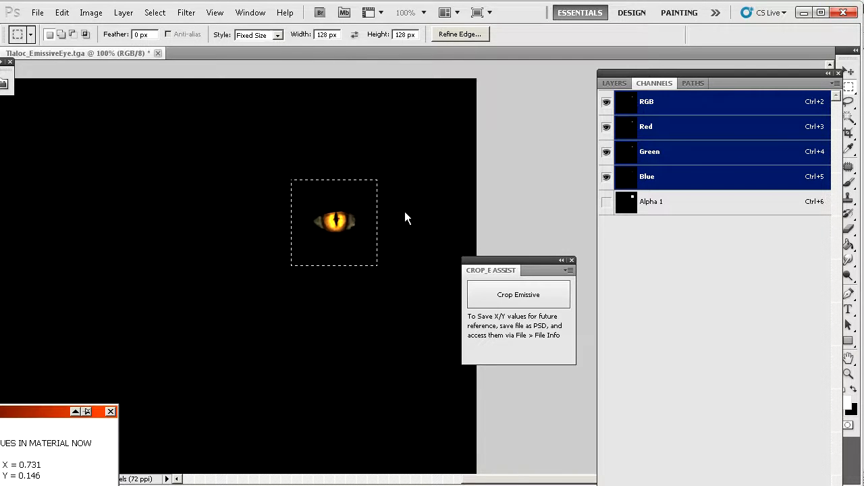
pyautogui.moveTo(29, 414); pyautogui.dragTo(358, 149)
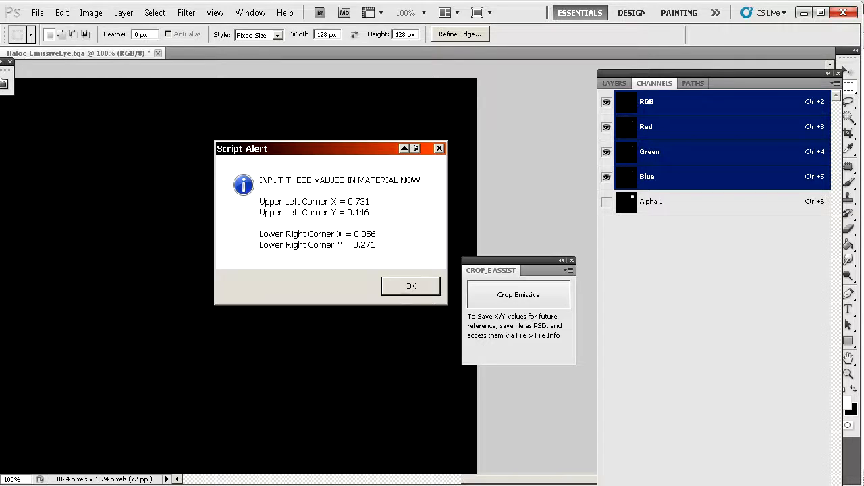
# Step: Switch back to the Unreal Content Browser and import Tlaloc_EmissiveEye_Cropped into the AssetDevelopment_2_TexturesWIP package
pyautogui.hotkey('alt', 'Tab')
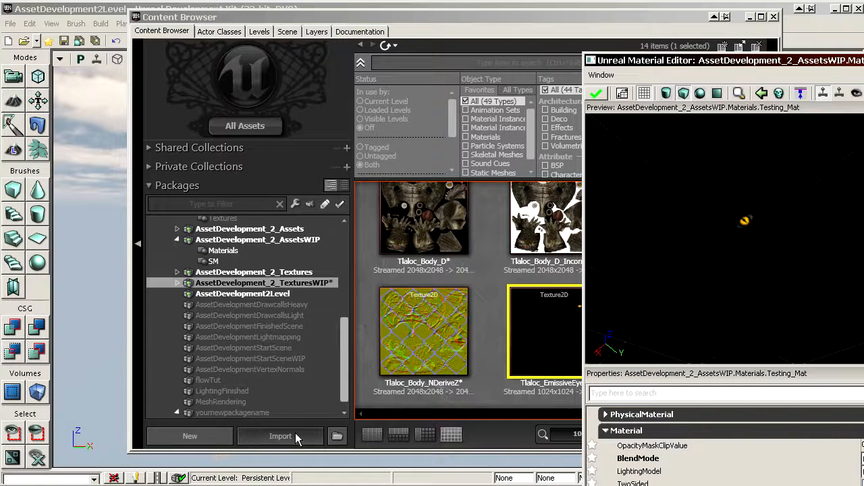
pyautogui.click(295, 435)
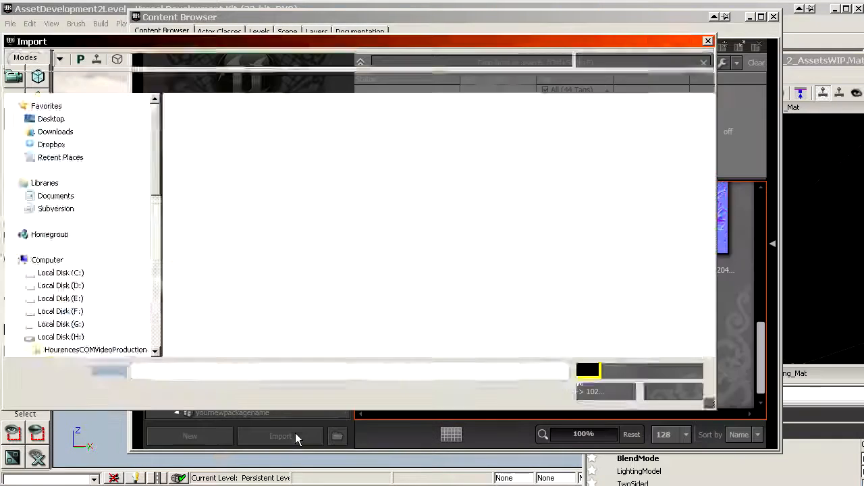
pyautogui.doubleClick(341, 260)
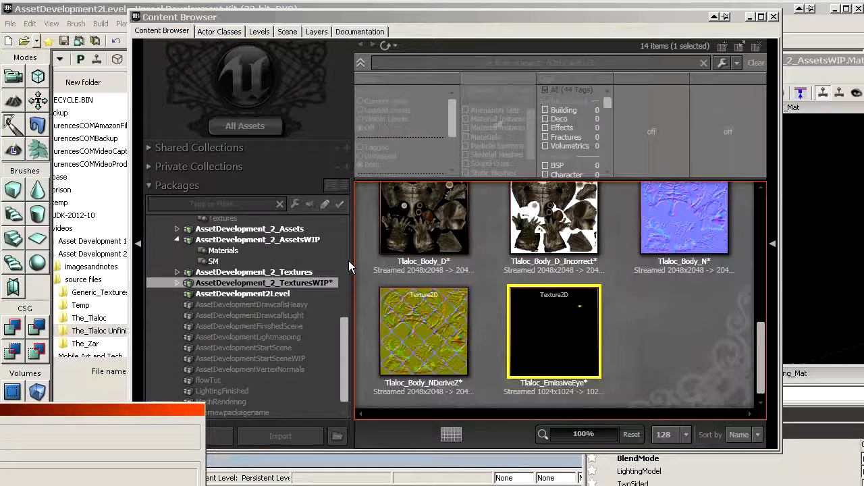
pyautogui.click(561, 129)
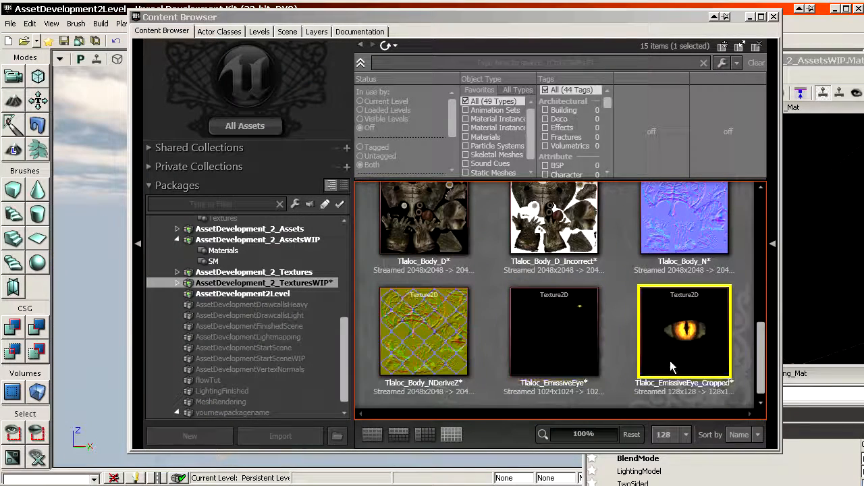
pyautogui.moveTo(670, 320)
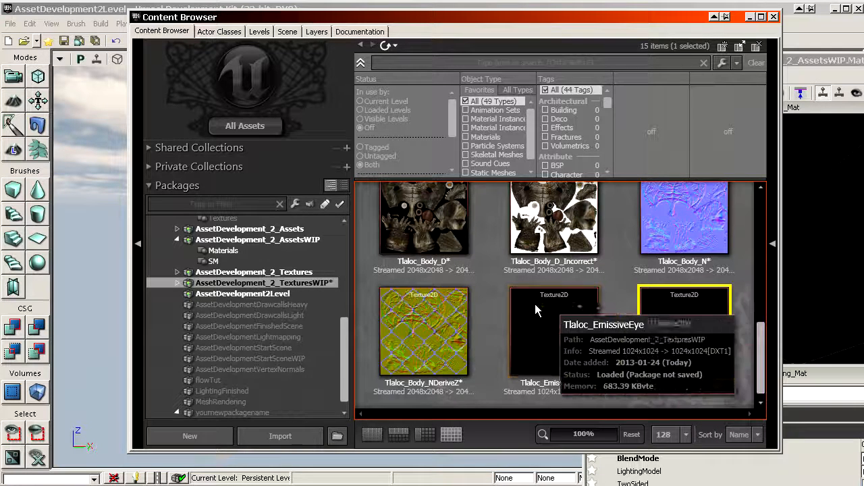
pyautogui.moveTo(525, 301)
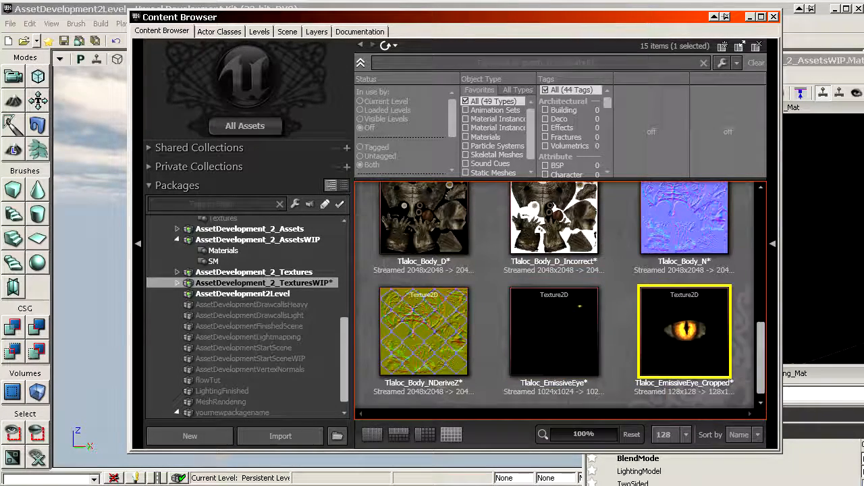
# Step: Bring the Testing_Mat editor forward, add a Texture Sample using Tlaloc_EmissiveEye_Cropped, and move the original emissive Texture Sample aside
pyautogui.moveTo(863, 64); pyautogui.dragTo(479, 25)
pyautogui.click(603, 183)
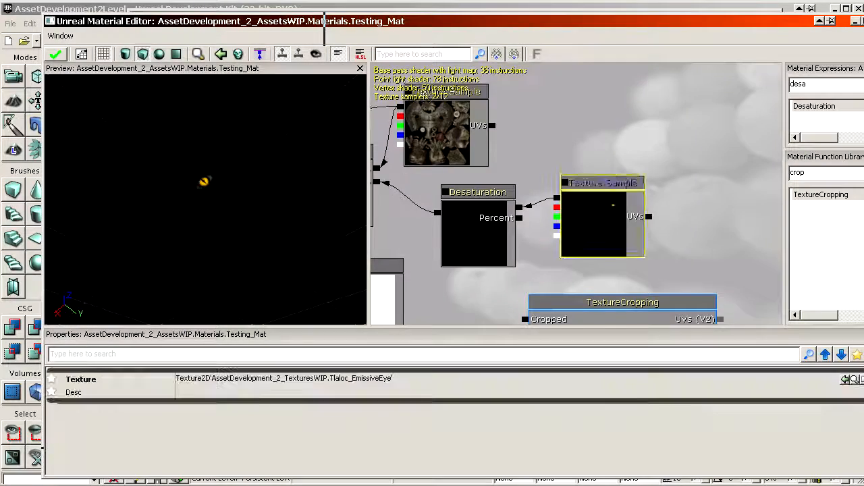
pyautogui.moveTo(603, 183); pyautogui.dragTo(549, 99)
pyautogui.press('t')
pyautogui.click(626, 160)
pyautogui.keyDown('ctrl'); pyautogui.moveTo(594, 135); pyautogui.dragTo(645, 110); pyautogui.keyUp('ctrl')
pyautogui.keyDown('ctrl'); pyautogui.moveTo(598, 182); pyautogui.dragTo(774, 219); pyautogui.keyUp('ctrl')
pyautogui.click(612, 109)
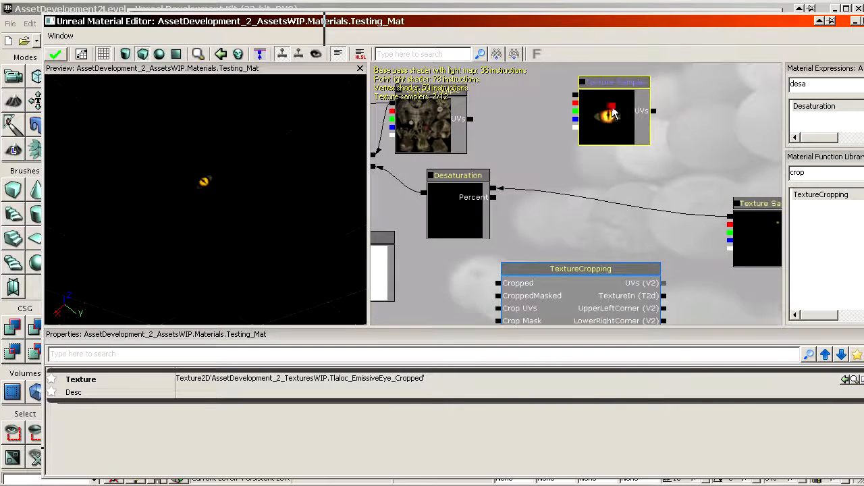
# Step: Delete the TextureCropping function node from the Testing_Mat graph
pyautogui.scroll(1, 588, 247)
pyautogui.moveTo(588, 248); pyautogui.dragTo(581, 224)
pyautogui.click(566, 290)
pyautogui.moveTo(568, 290); pyautogui.dragTo(607, 227)
pyautogui.moveTo(603, 183); pyautogui.dragTo(605, 207)
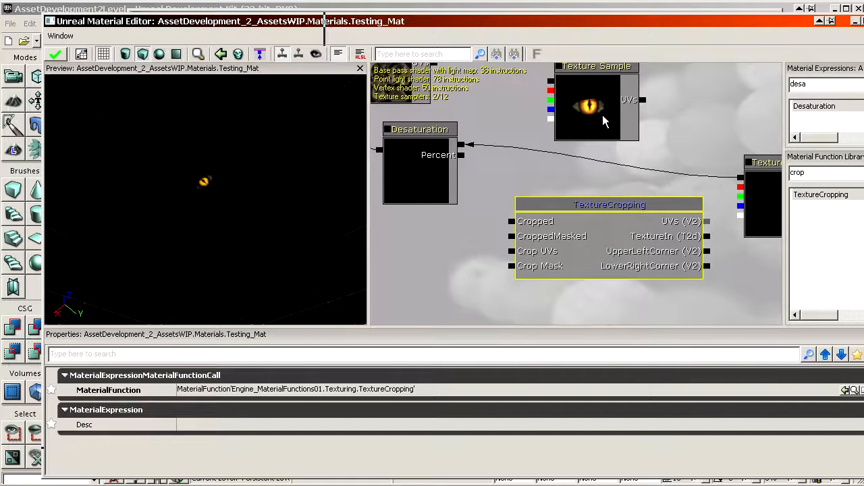
pyautogui.click(566, 160)
pyautogui.click(600, 218)
pyautogui.moveTo(561, 177); pyautogui.dragTo(547, 192)
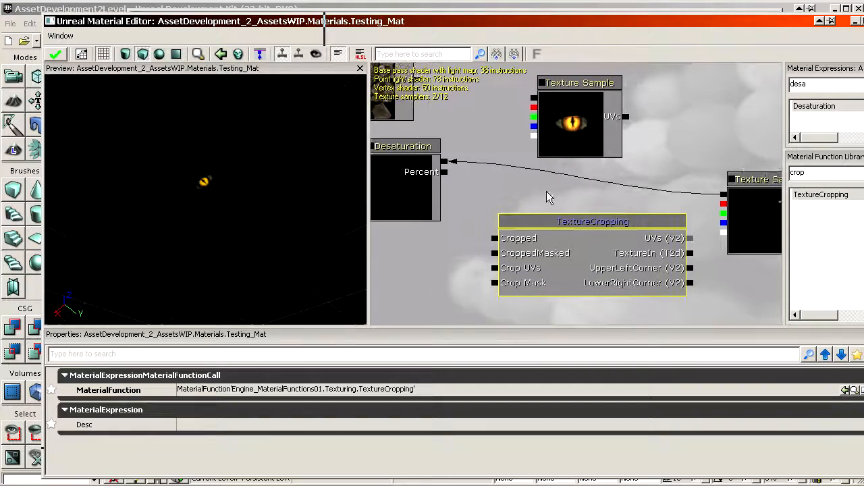
pyautogui.press('Delete')
# Step: Find FixedCropping_func in the AssetDevelopment_2_Assets package and add it to the Testing_Mat graph
pyautogui.moveTo(395, 20); pyautogui.dragTo(863, 56)
pyautogui.click(281, 240)
pyautogui.click(281, 230)
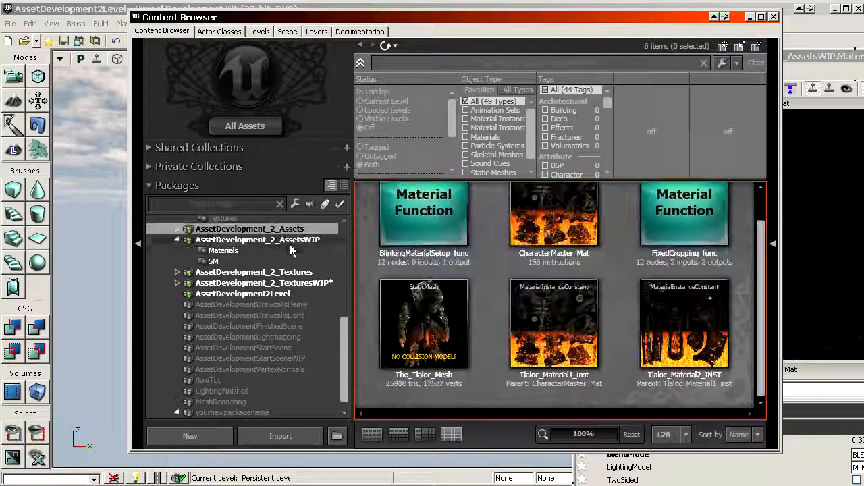
pyautogui.scroll(2, 291, 247)
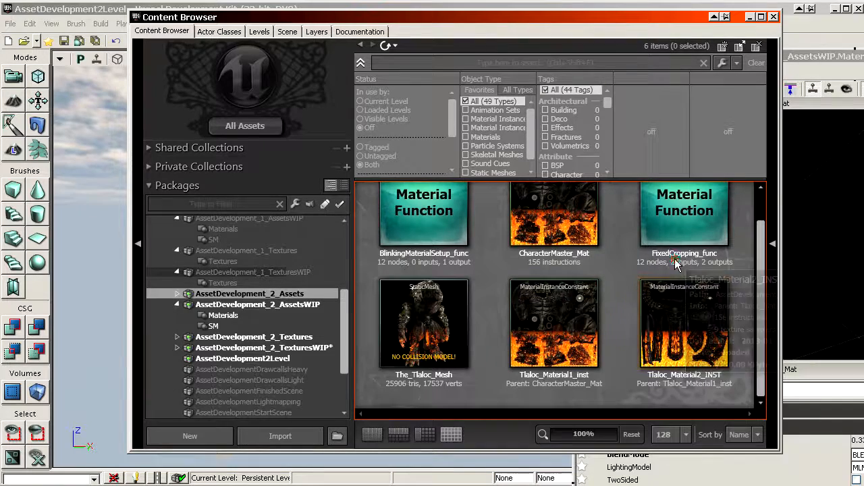
pyautogui.click(689, 229)
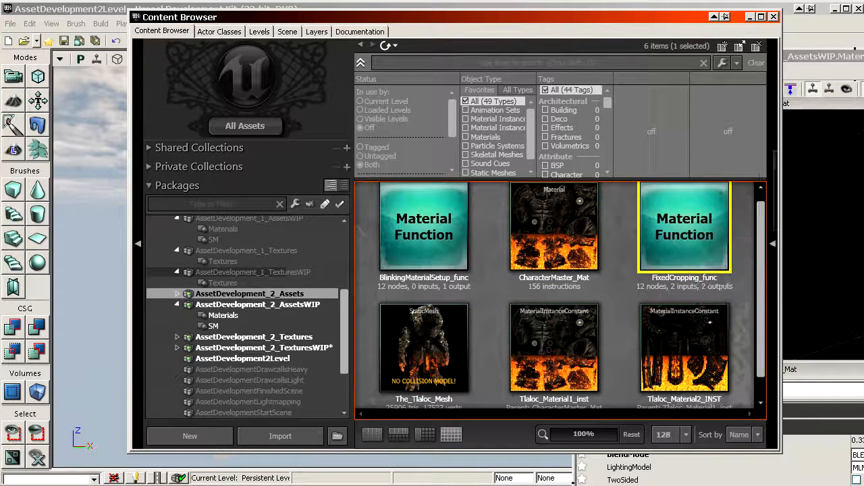
pyautogui.moveTo(813, 56); pyautogui.dragTo(159, 16)
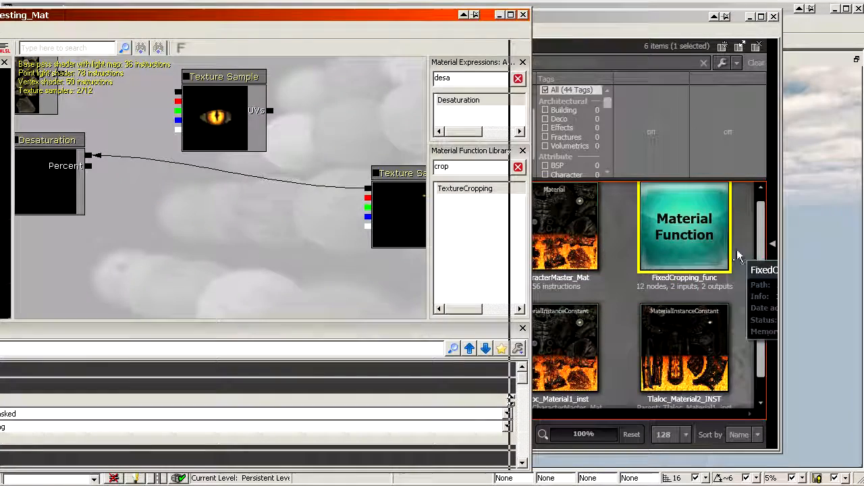
pyautogui.click(687, 247)
pyautogui.moveTo(134, 236); pyautogui.dragTo(82, 257)
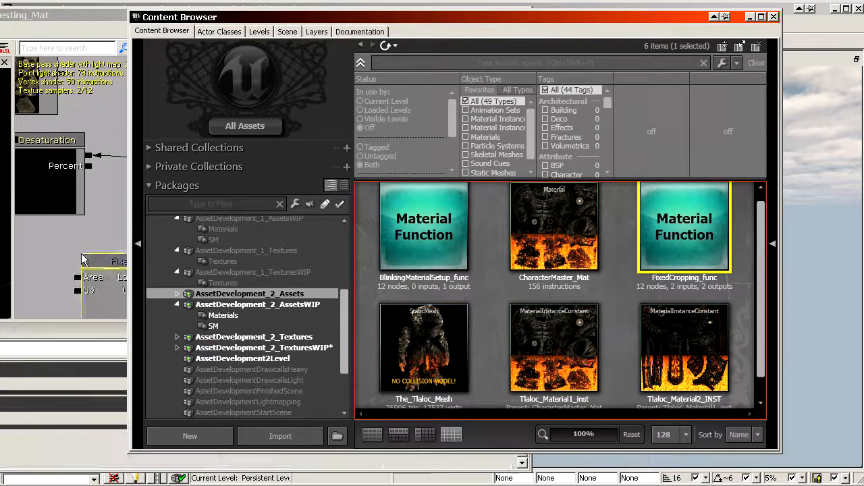
# Step: Bring the material editor back into view and position the FixedCropping_func node below the emissive Texture Samples
pyautogui.click(342, 19)
pyautogui.moveTo(342, 20); pyautogui.dragTo(587, 17)
pyautogui.moveTo(405, 288); pyautogui.dragTo(440, 234)
pyautogui.keyDown('ctrl'); pyautogui.moveTo(406, 235); pyautogui.dragTo(411, 260); pyautogui.keyUp('ctrl')
pyautogui.moveTo(472, 191); pyautogui.dragTo(487, 212)
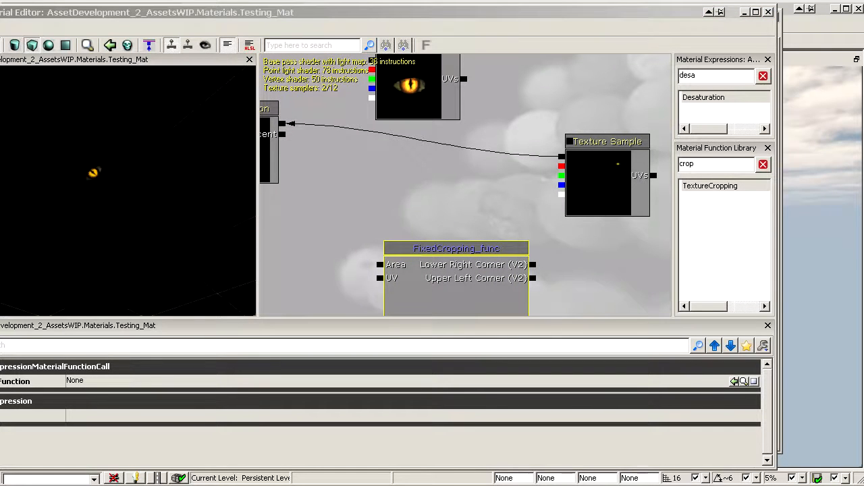
# Step: Add two Constant2Vector nodes and wire the upper one to Lower Right Corner and the lower one to Upper Left Corner of FixedCropping_func
pyautogui.moveTo(621, 260); pyautogui.dragTo(496, 147)
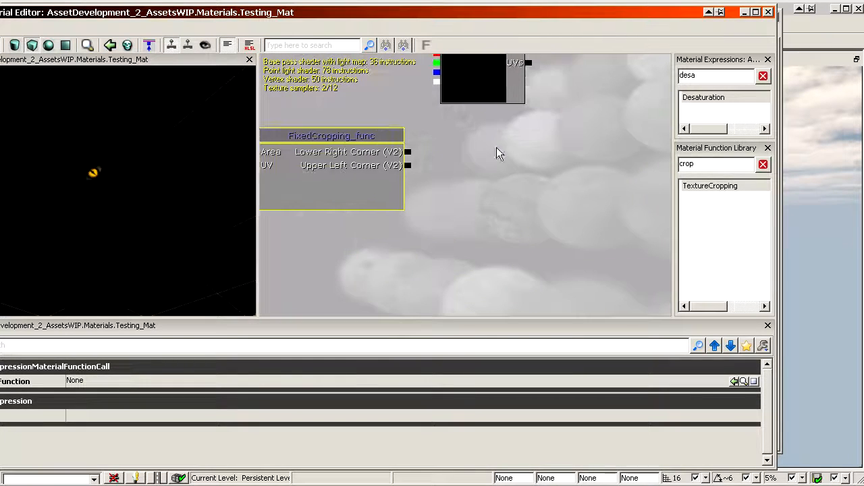
pyautogui.click(492, 139)
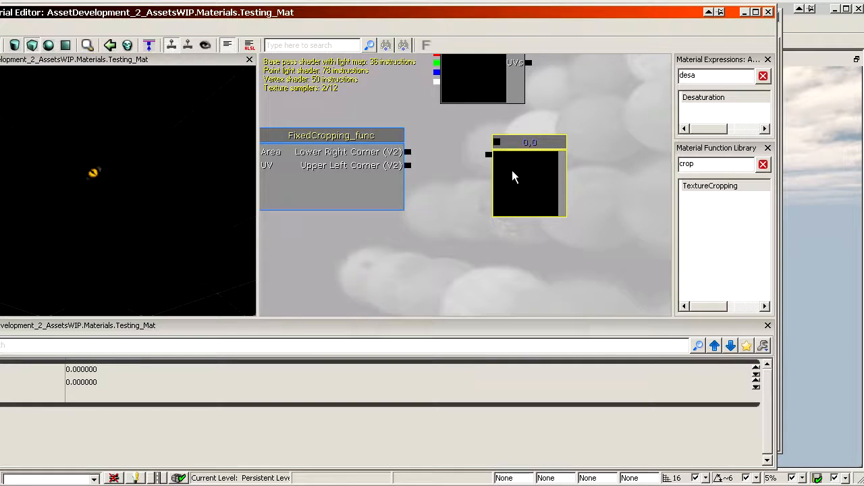
pyautogui.moveTo(511, 177); pyautogui.dragTo(519, 168)
pyautogui.doubleClick(706, 77)
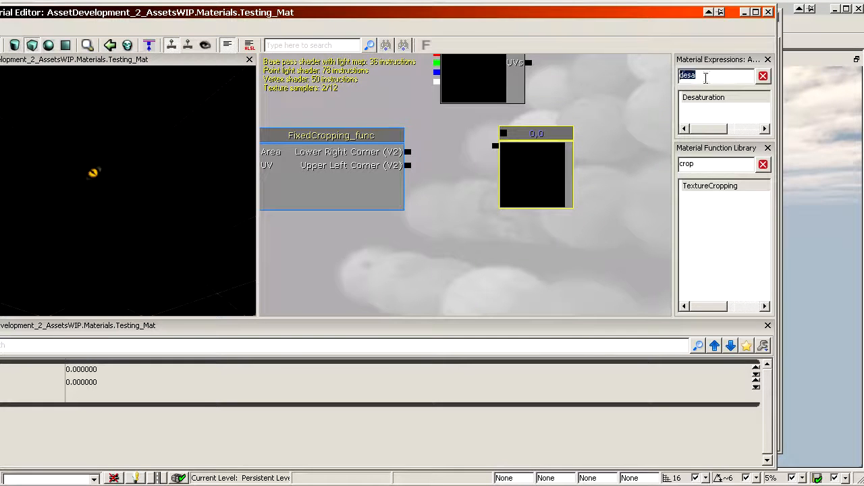
pyautogui.press('BackSpace')
pyautogui.write('const')
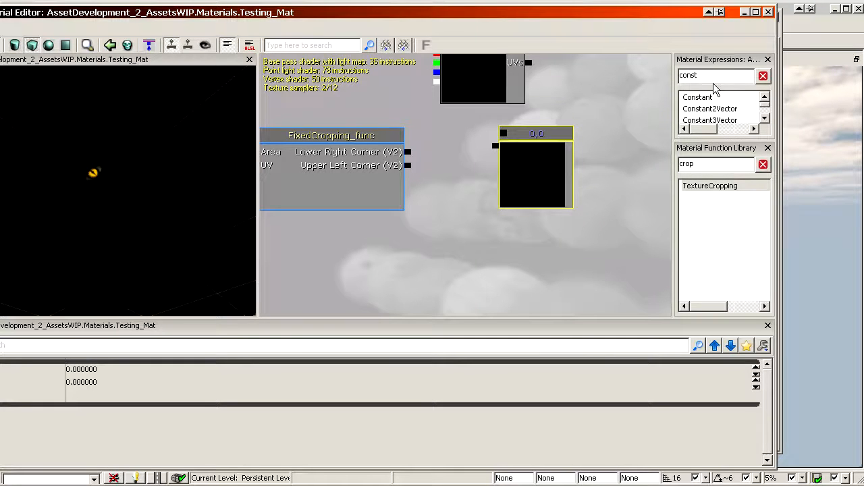
pyautogui.moveTo(709, 109); pyautogui.dragTo(506, 232)
pyautogui.moveTo(408, 166); pyautogui.dragTo(498, 250)
pyautogui.moveTo(495, 145); pyautogui.dragTo(418, 159)
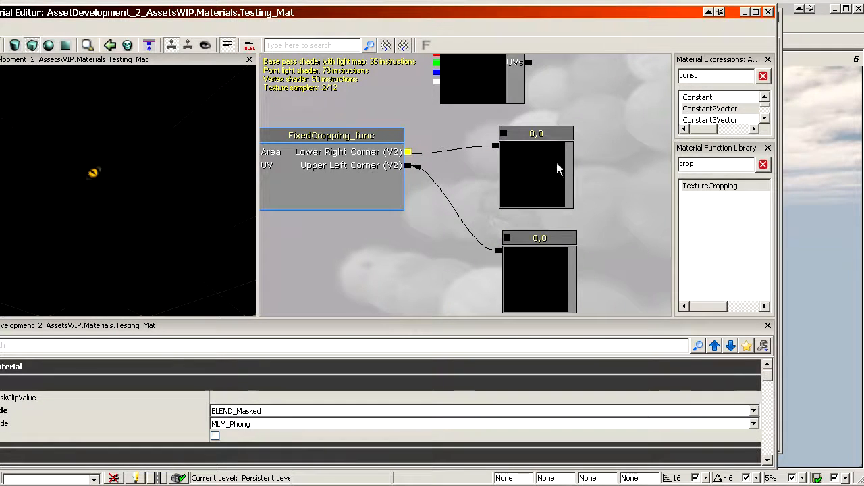
# Step: Check the crop corner values in Photoshop's script alert, and set the upper Constant2Vector in the material to R 0.731 and G 0.146
pyautogui.click(538, 178)
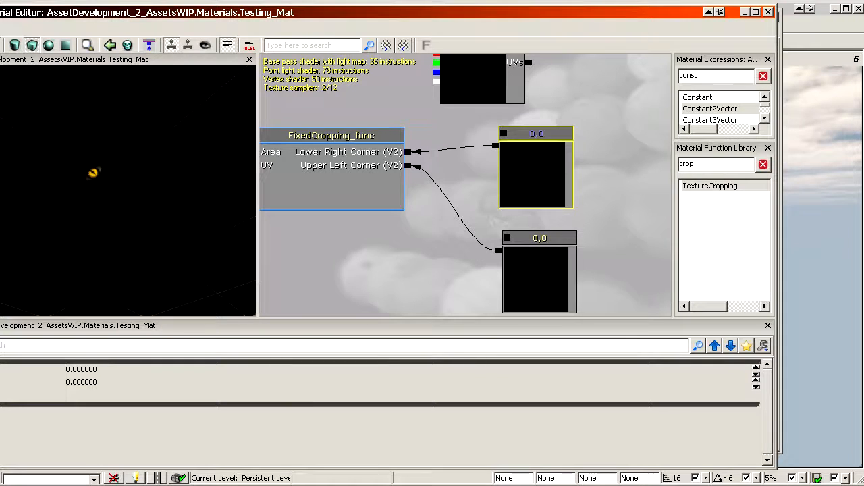
pyautogui.hotkey('alt', 'Tab')
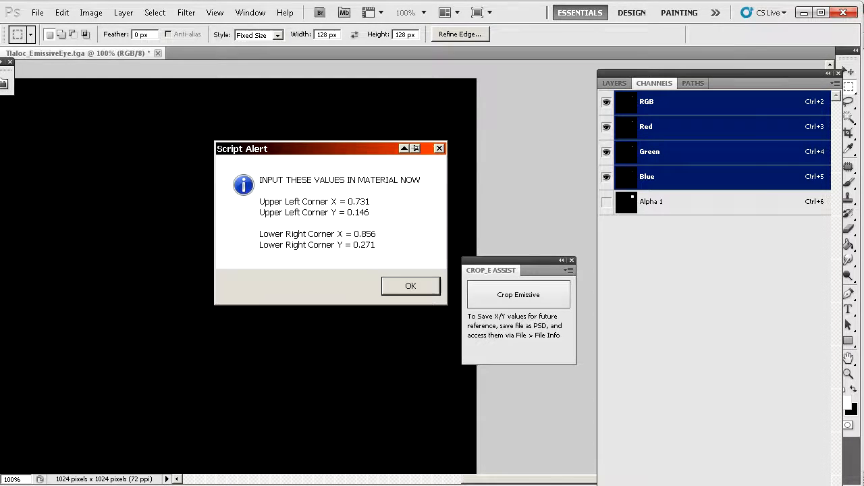
pyautogui.hotkey('alt', 'Tab')
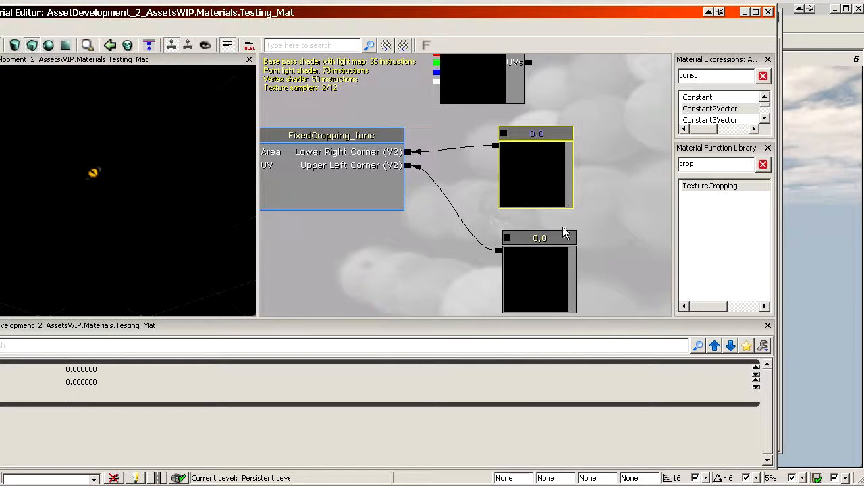
pyautogui.click(238, 371)
pyautogui.write('0.7')
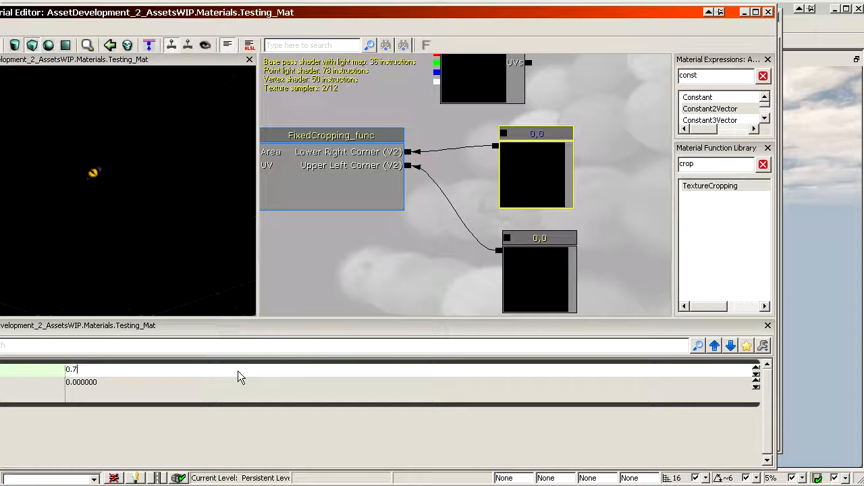
pyautogui.write('31')
pyautogui.click(208, 381)
pyautogui.write('0.1')
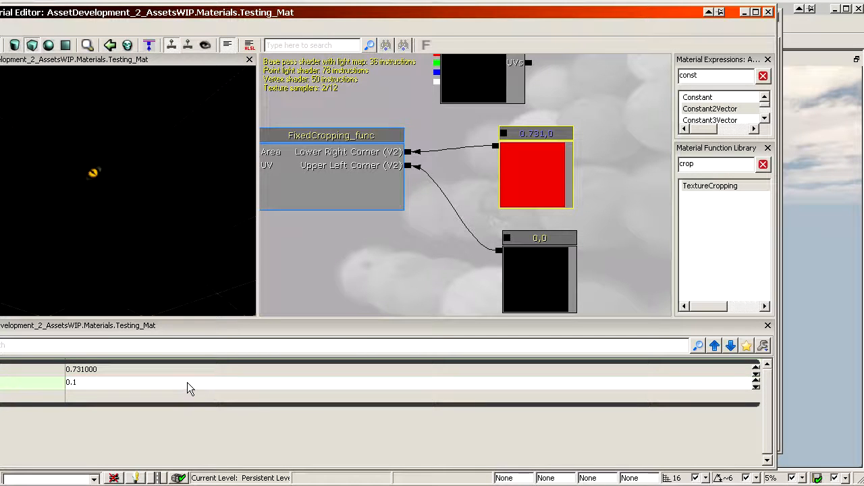
pyautogui.write('46')
pyautogui.press('Return')
# Step: Set the lower Constant2Vector to R 0.856 and G 0.271
pyautogui.moveTo(353, 13); pyautogui.dragTo(430, 18)
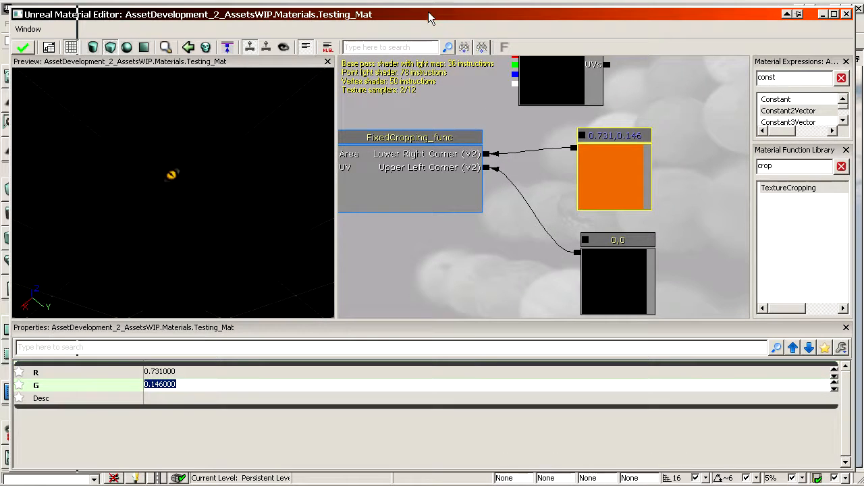
pyautogui.click(584, 270)
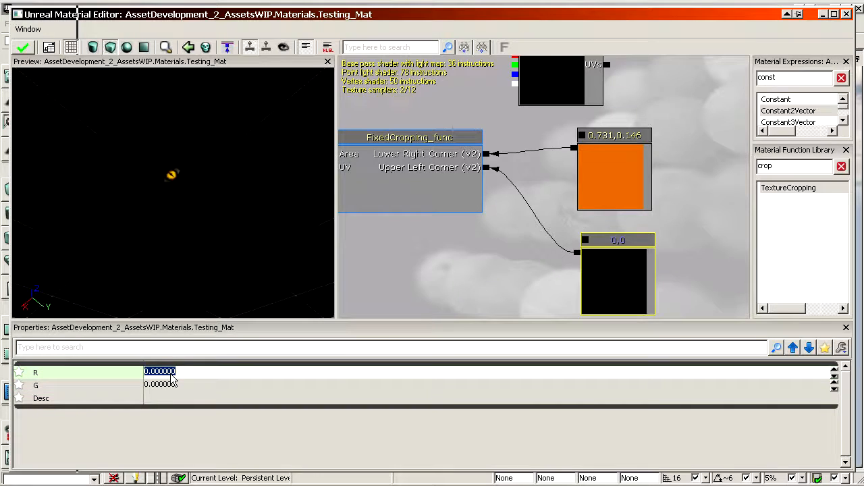
pyautogui.write('0.')
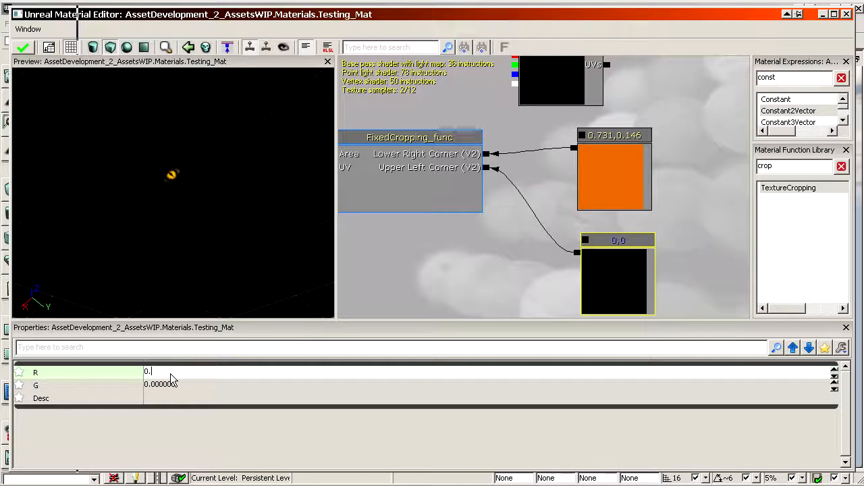
pyautogui.write('8')
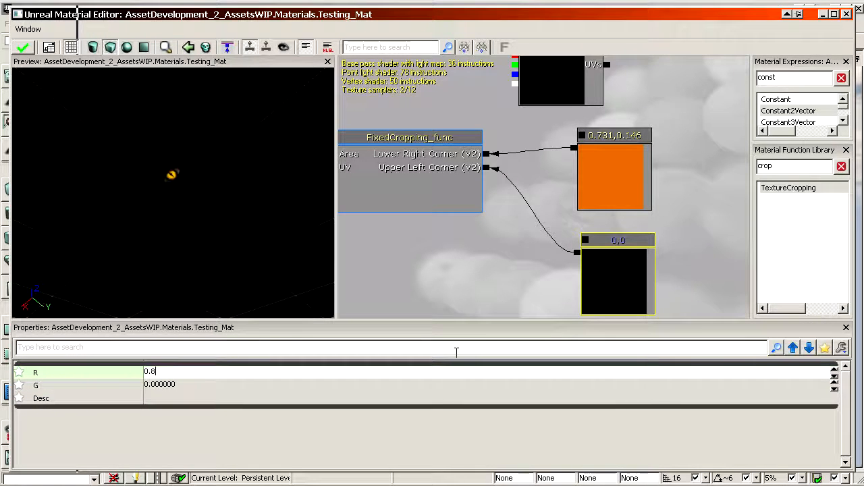
pyautogui.write('56')
pyautogui.press('Return')
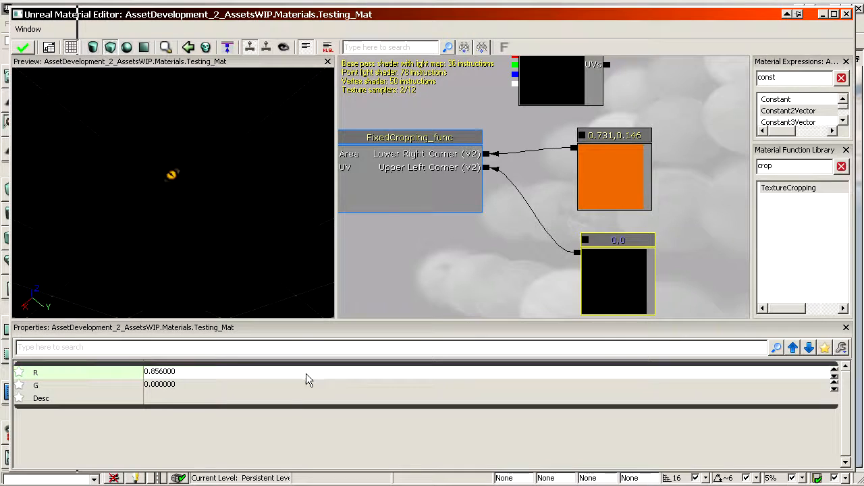
pyautogui.click(218, 385)
pyautogui.write('0.27')
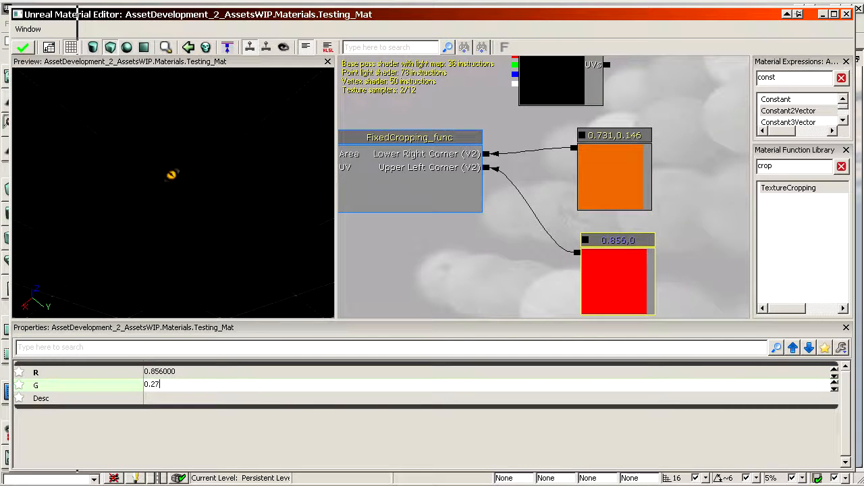
pyautogui.write('1')
pyautogui.press('Return')
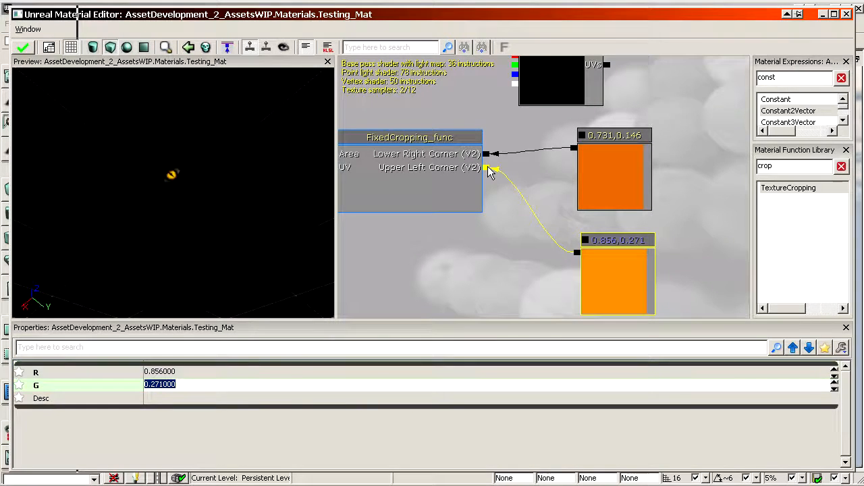
# Step: Swap the constants' connections so 0.856,0.271 feeds Lower Right Corner and 0.731,0.146 feeds Upper Left Corner
pyautogui.keyDown('alt'); pyautogui.click(487, 168); pyautogui.keyUp('alt')
pyautogui.keyDown('alt'); pyautogui.click(480, 167); pyautogui.keyUp('alt')
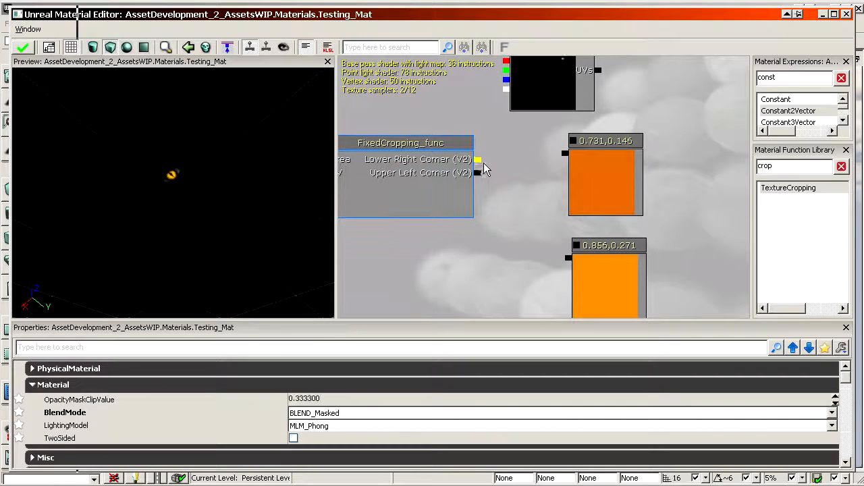
pyautogui.moveTo(480, 161); pyautogui.dragTo(565, 261)
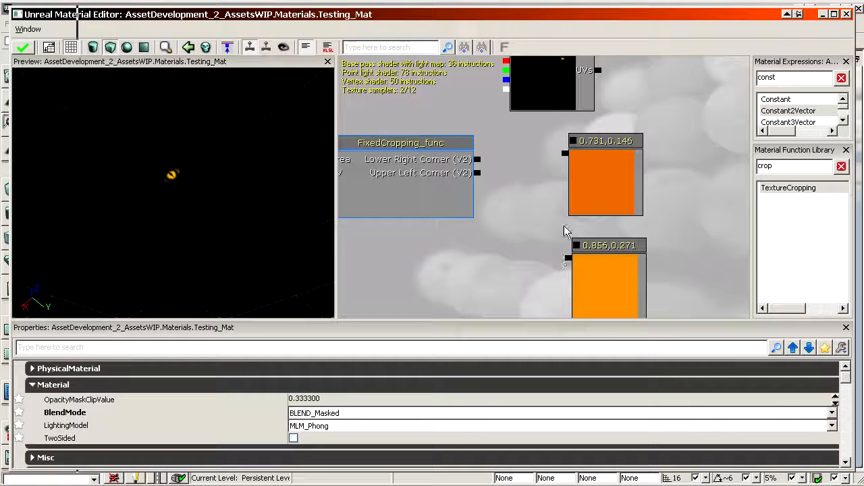
pyautogui.moveTo(566, 155); pyautogui.dragTo(564, 261)
# Step: Rearrange the two constants so 0.856,0.271 sits above 0.731,0.146, matching the order of the function's inputs
pyautogui.click(603, 273)
pyautogui.click(613, 148)
pyautogui.moveTo(613, 149); pyautogui.dragTo(560, 268)
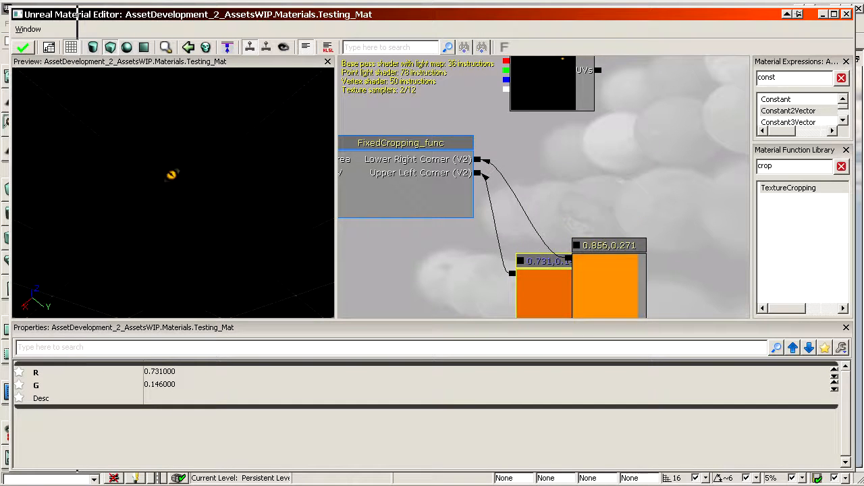
pyautogui.moveTo(615, 266); pyautogui.dragTo(610, 167)
pyautogui.click(550, 273)
pyautogui.keyDown('ctrl'); pyautogui.moveTo(547, 273); pyautogui.dragTo(614, 260); pyautogui.keyUp('ctrl')
# Step: Select FixedCropping_func together with both constants and move the group beneath the original emissive Texture Sample
pyautogui.scroll(-3, 610, 256)
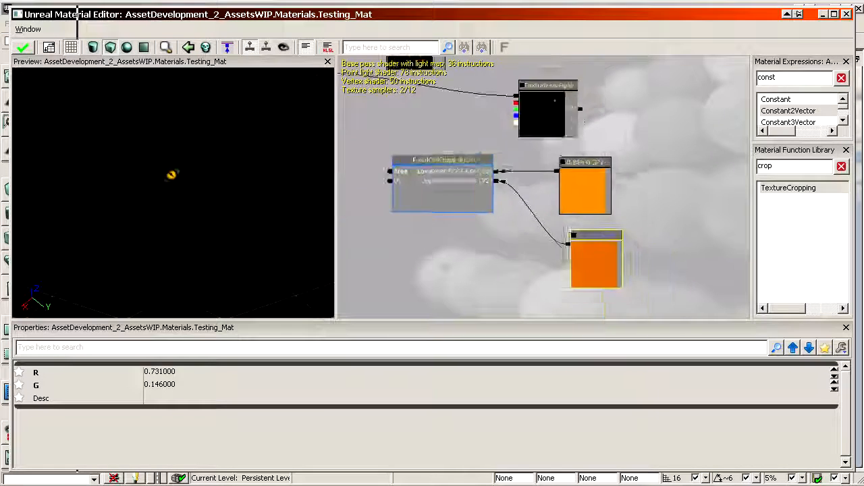
pyautogui.moveTo(521, 209); pyautogui.dragTo(528, 217)
pyautogui.keyDown('ctrl'); pyautogui.click(467, 201); pyautogui.keyUp('ctrl')
pyautogui.keyDown('ctrl'); pyautogui.click(584, 200); pyautogui.keyUp('ctrl')
pyautogui.keyDown('ctrl'); pyautogui.moveTo(588, 194); pyautogui.dragTo(696, 203); pyautogui.keyUp('ctrl')
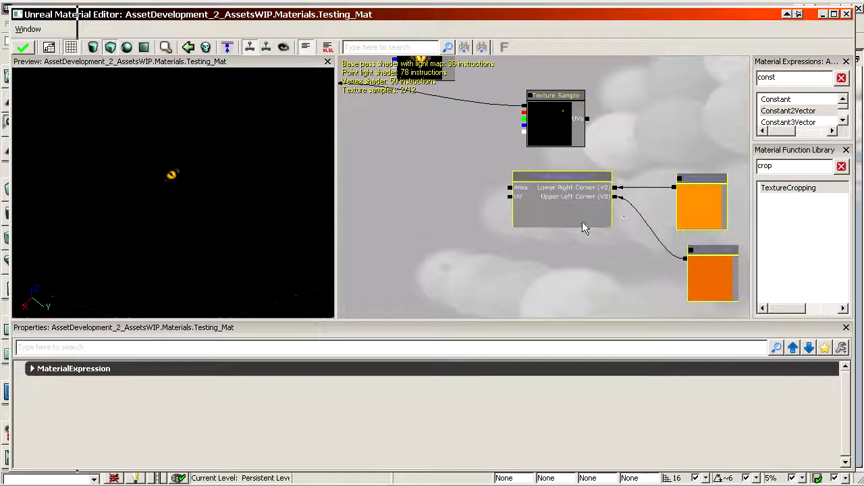
# Step: Connect the UV output of FixedCropping_func to the UVs input of the original emissive Texture Sample
pyautogui.scroll(3, 582, 225)
pyautogui.moveTo(581, 224); pyautogui.dragTo(503, 289)
pyautogui.moveTo(407, 261); pyautogui.dragTo(530, 149)
pyautogui.moveTo(557, 179); pyautogui.dragTo(696, 169)
pyautogui.scroll(-1, 556, 179)
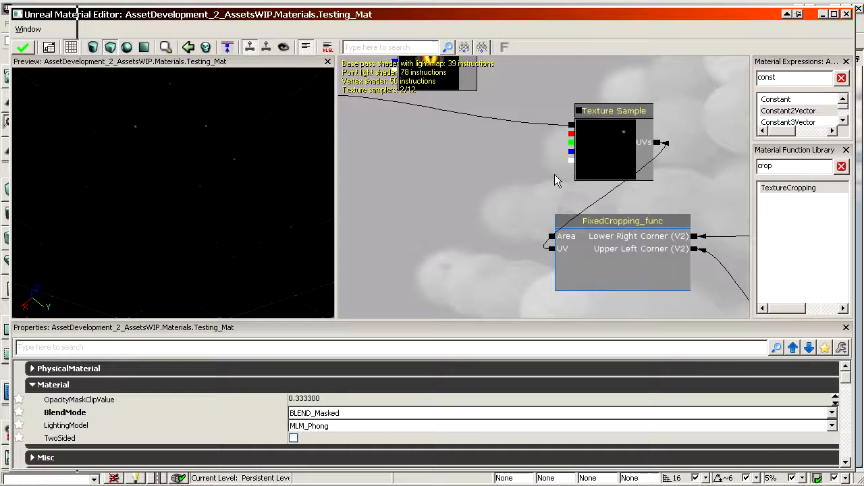
# Step: Add a Multiply node with the emissive Texture Sample's colour in A and FixedCropping_func's Area output in B
pyautogui.click(407, 145)
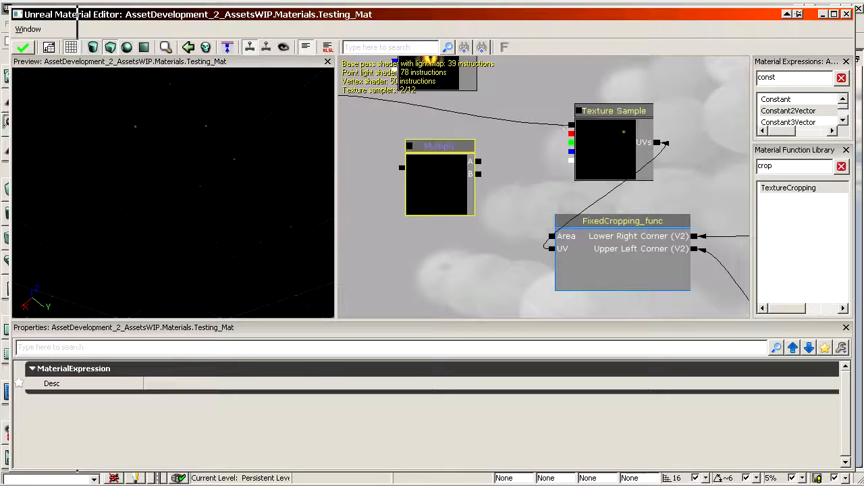
pyautogui.moveTo(571, 125); pyautogui.dragTo(551, 236)
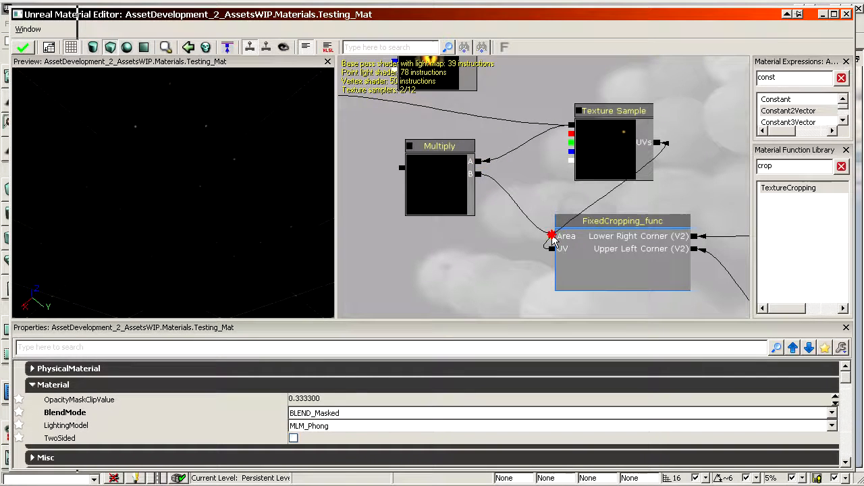
# Step: Connect the Multiply node's output to the color input of the Desaturation node
pyautogui.moveTo(484, 250); pyautogui.dragTo(570, 271)
pyautogui.moveTo(488, 189); pyautogui.dragTo(397, 115)
pyautogui.moveTo(224, 181); pyautogui.dragTo(223, 176)
pyautogui.moveTo(566, 297); pyautogui.dragTo(550, 307)
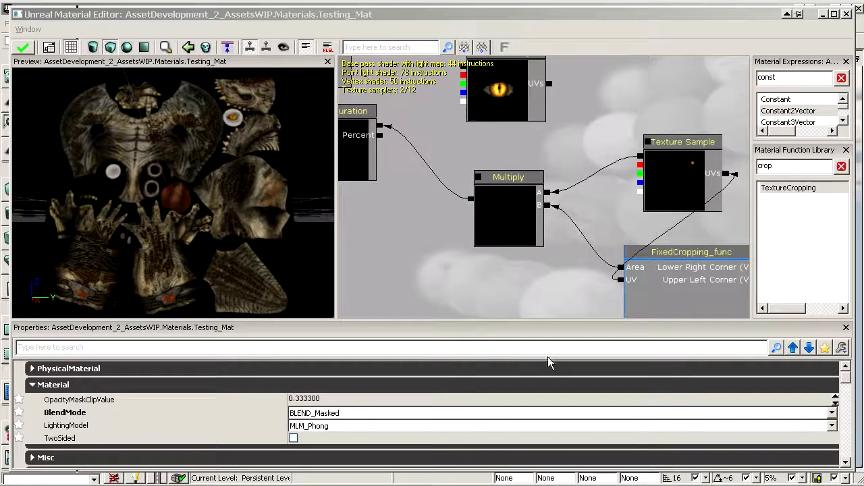
pyautogui.moveTo(614, 177); pyautogui.dragTo(584, 204)
# Step: Copy the Tlaloc_EmissiveEye_Cropped texture reference into the Texture Sample that feeds the Multiply node
pyautogui.click(470, 113)
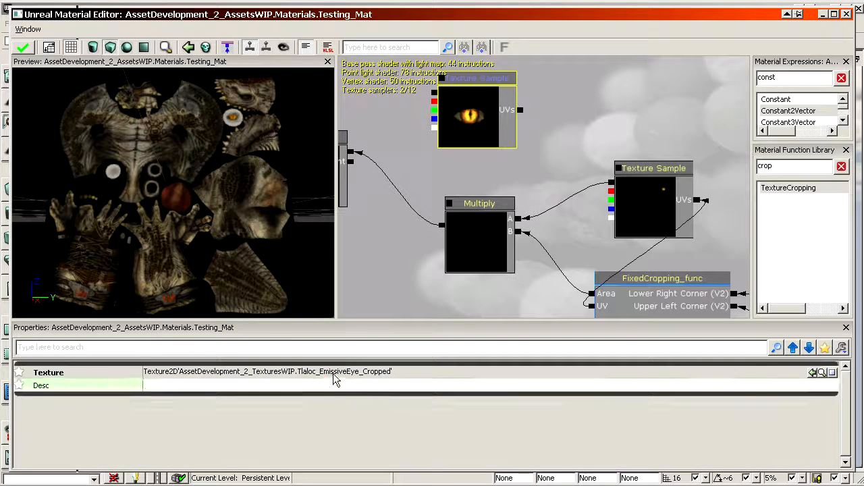
pyautogui.click(333, 375)
pyautogui.hotkey('ctrl', 'c')
pyautogui.click(661, 218)
pyautogui.click(405, 374)
pyautogui.hotkey('ctrl', 'v')
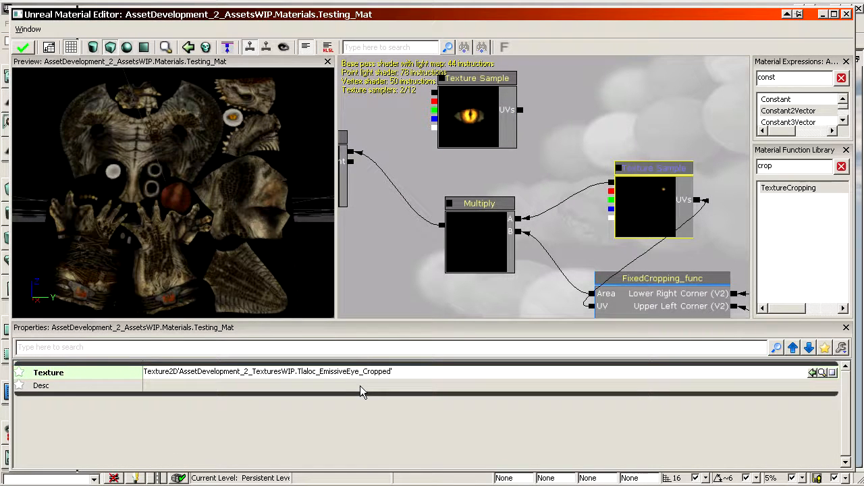
pyautogui.click(362, 385)
pyautogui.moveTo(213, 250); pyautogui.dragTo(221, 267)
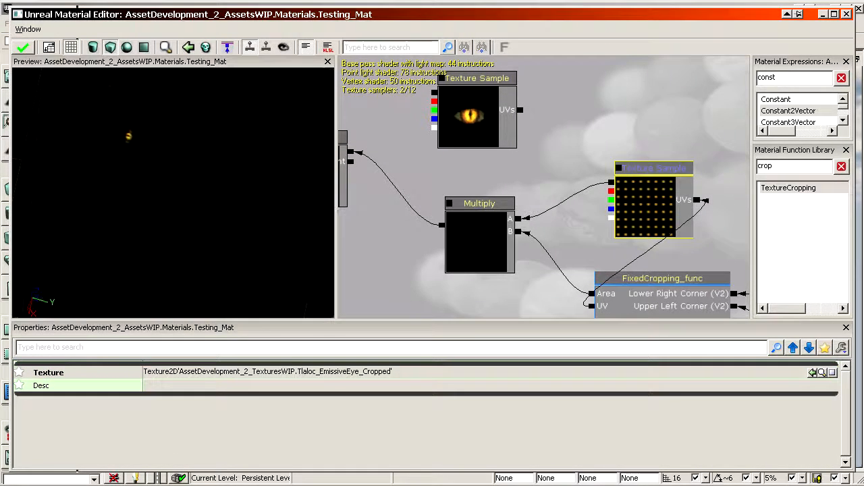
pyautogui.moveTo(174, 173)
pyautogui.mouseDown()
pyautogui.moveTo(193, 158)
pyautogui.moveTo(238, 168)
pyautogui.moveTo(163, 191)
pyautogui.moveTo(182, 185)
pyautogui.mouseUp()
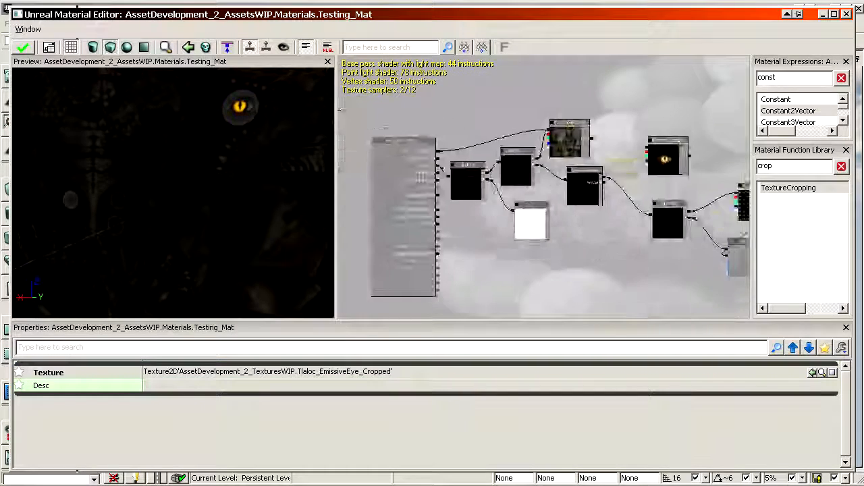
# Step: Preview the Multiply node that masks the cropped eye texture on the mesh
pyautogui.scroll(5, 702, 260)
pyautogui.moveTo(702, 260); pyautogui.dragTo(467, 226)
pyautogui.rightClick(461, 184)
pyautogui.click(500, 301)
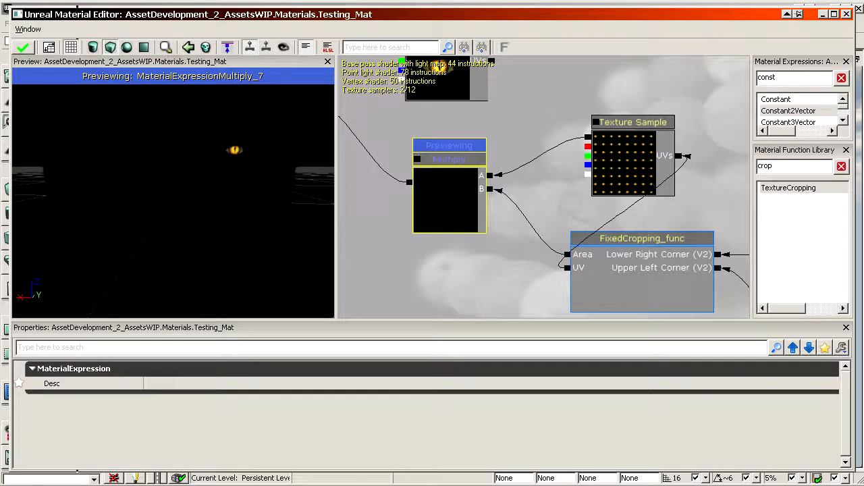
pyautogui.click(626, 157)
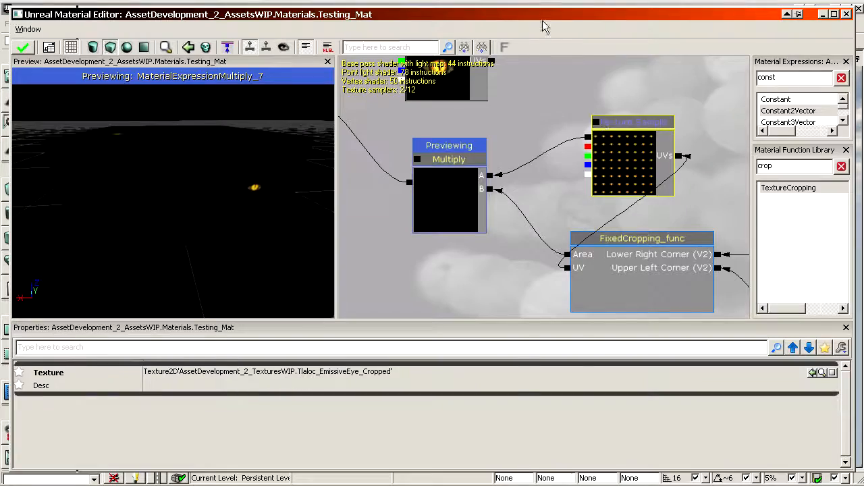
# Step: Select Tlaloc_EmissiveEye in the AssetDevelopment_2_TexturesWIP package and add a Texture Sample of it above the cropped one
pyautogui.moveTo(540, 14); pyautogui.dragTo(90, 299)
pyautogui.click(597, 294)
pyautogui.click(302, 347)
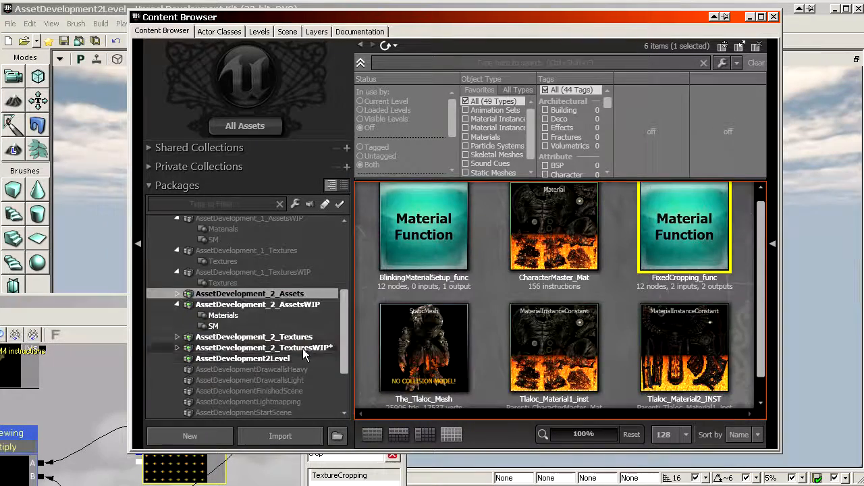
pyautogui.scroll(-5, 620, 228)
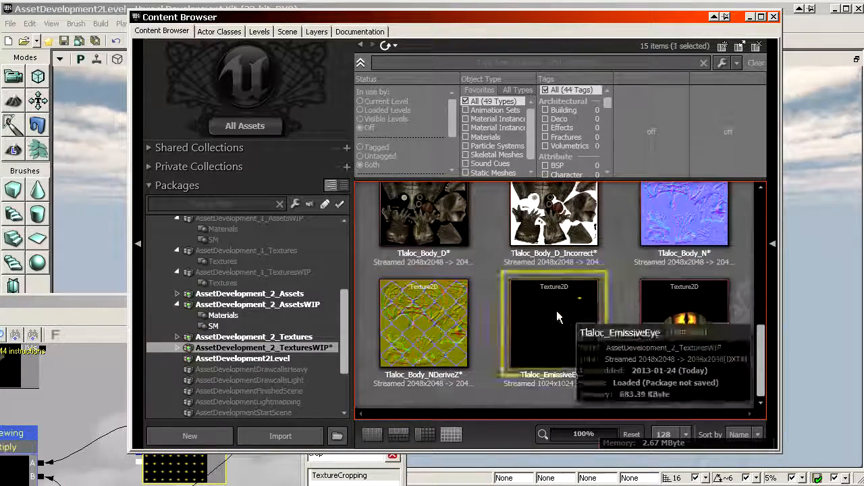
pyautogui.click(555, 317)
pyautogui.moveTo(518, 18); pyautogui.dragTo(517, 18)
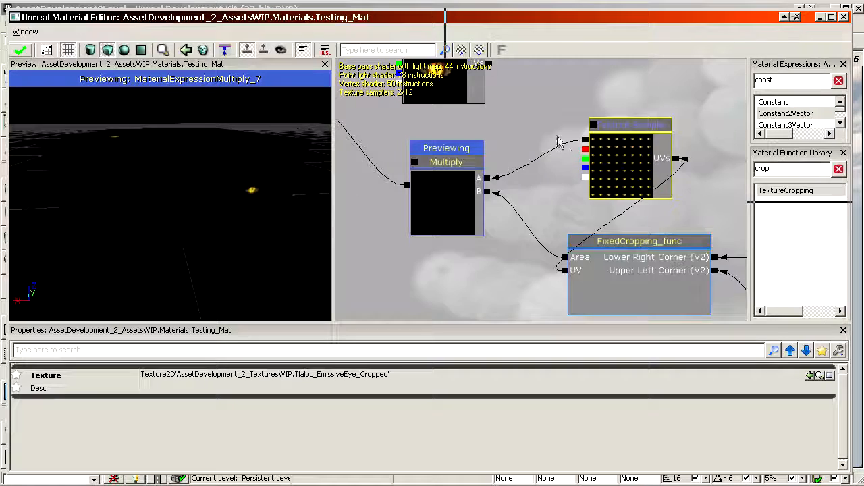
pyautogui.moveTo(558, 135); pyautogui.dragTo(532, 208)
pyautogui.press('t')
pyautogui.click(508, 76)
# Step: Preview the full Tlaloc_EmissiveEye Texture Sample on the mesh, then the Multiply node again, to compare the two results
pyautogui.rightClick(518, 99)
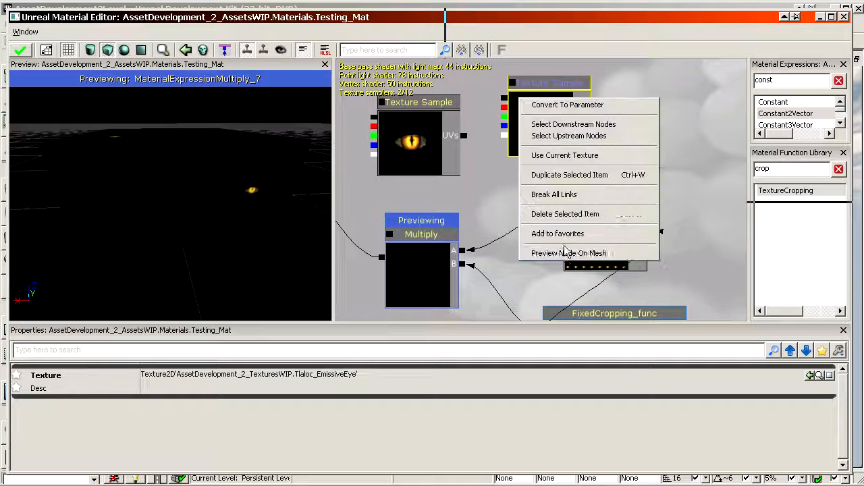
pyautogui.click(582, 255)
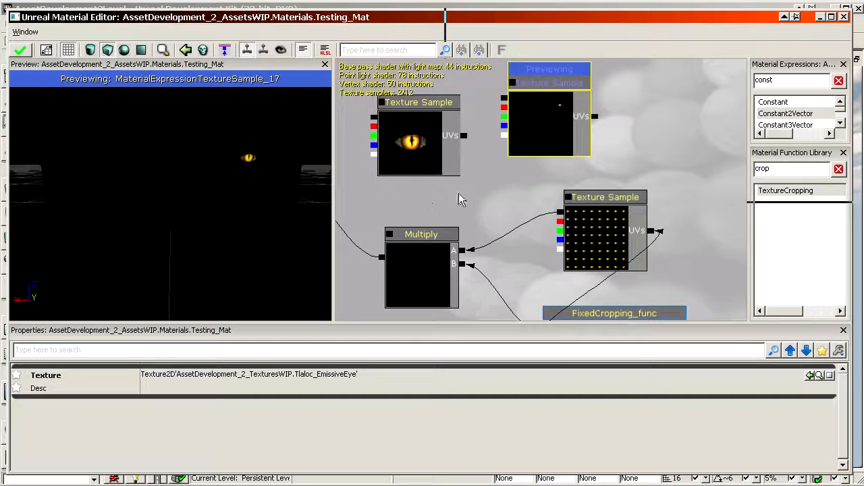
pyautogui.rightClick(434, 255)
pyautogui.click(473, 362)
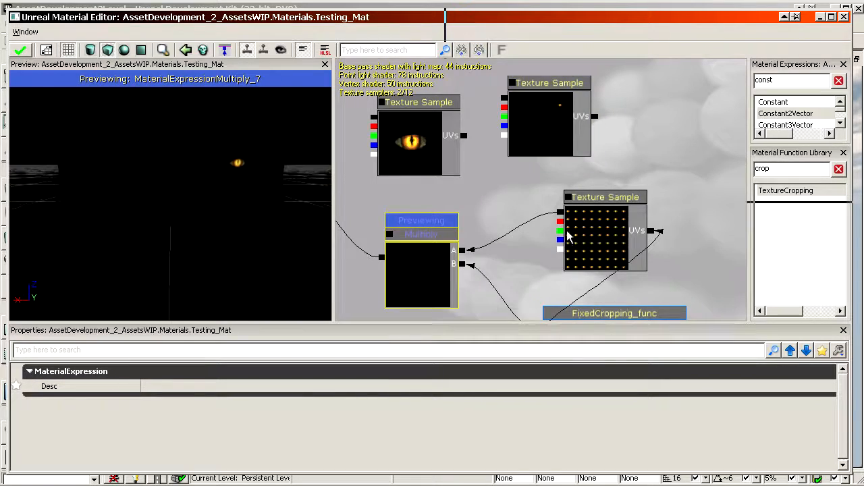
pyautogui.moveTo(647, 259); pyautogui.dragTo(565, 187)
pyautogui.scroll(-6, 540, 182)
pyautogui.scroll(2, 551, 183)
pyautogui.moveTo(528, 128); pyautogui.dragTo(608, 166)
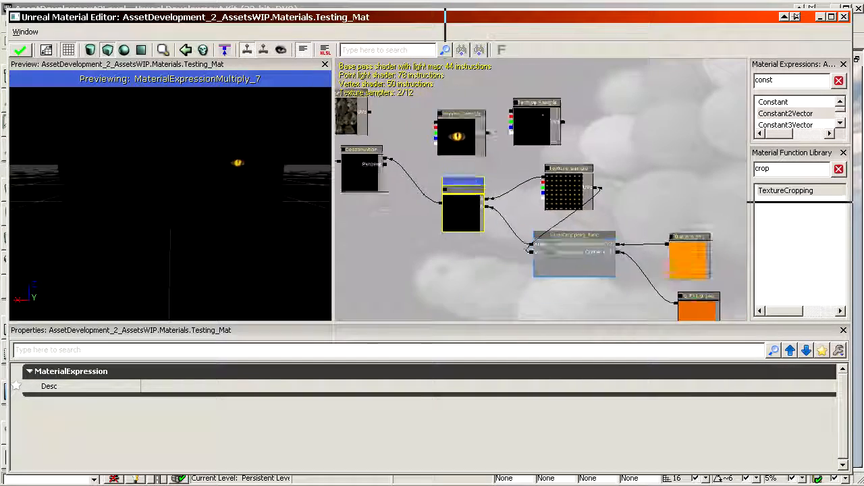
pyautogui.scroll(4, 530, 128)
# Step: Compare the resolution and memory details of Tlaloc_EmissiveEye and Tlaloc_EmissiveEye_Cropped in the Content Browser
pyautogui.moveTo(529, 20); pyautogui.dragTo(0, 42)
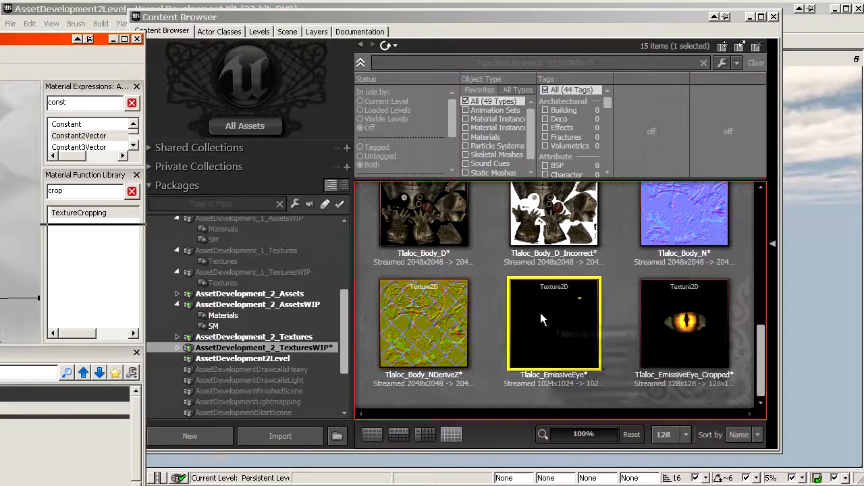
pyautogui.moveTo(537, 304)
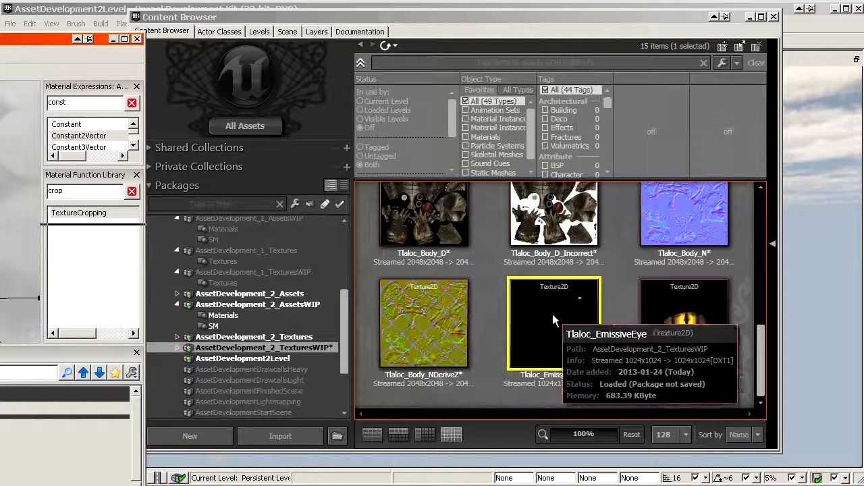
pyautogui.click(669, 295)
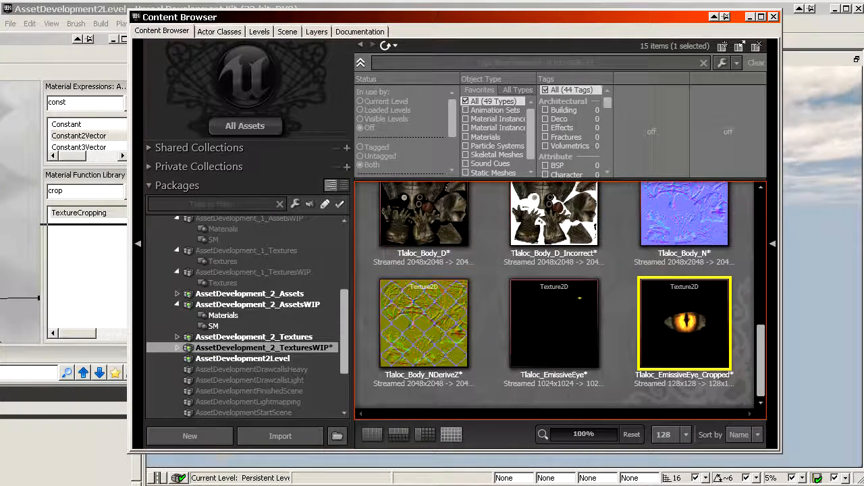
pyautogui.moveTo(0, 41); pyautogui.dragTo(631, 34)
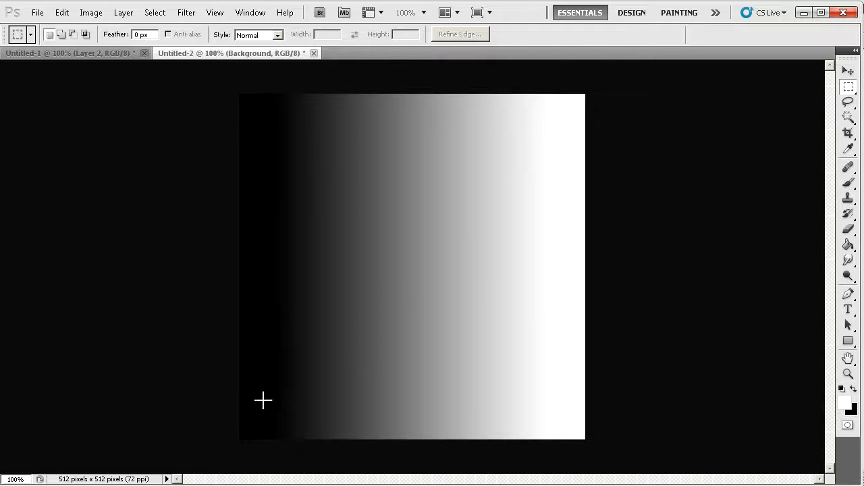
# Step: In Photoshop, marquee-select the gradient image, replace that with a thin full-width horizontal strip, and clear the selection
pyautogui.moveTo(490, 282); pyautogui.dragTo(652, 476)
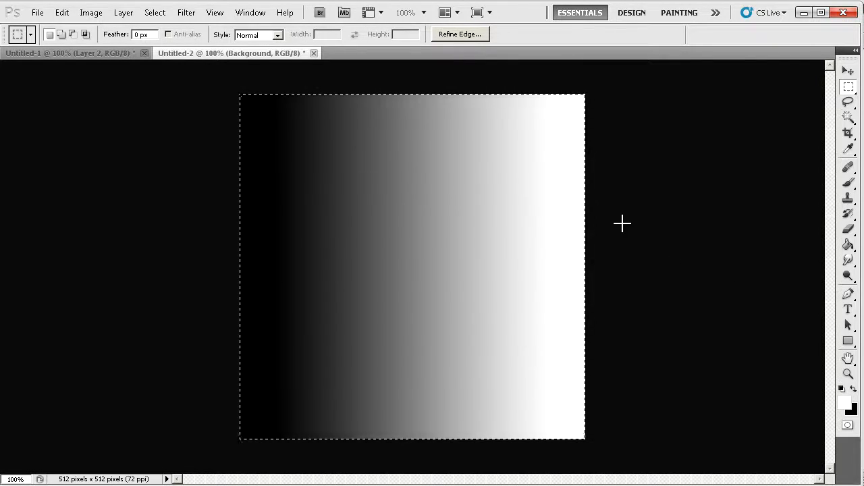
pyautogui.click(219, 149)
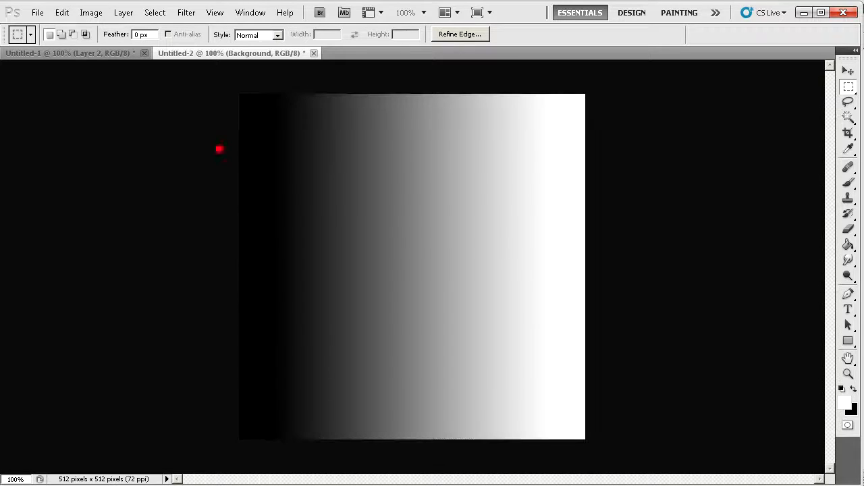
pyautogui.moveTo(261, 198); pyautogui.dragTo(594, 206)
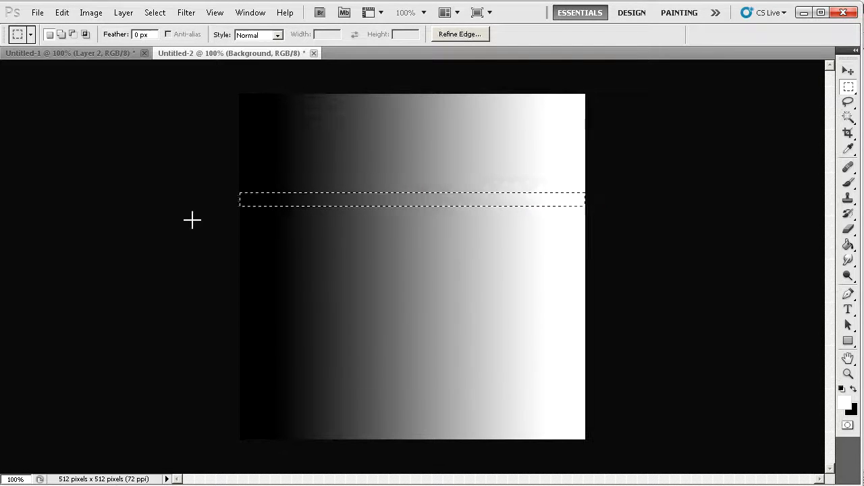
pyautogui.click(628, 199)
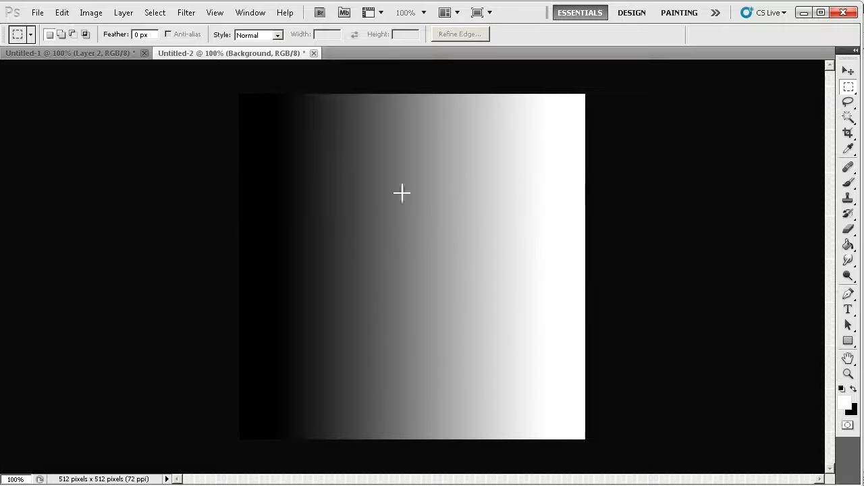
# Step: Undo back to the black image with the white horizontal band and marquee-select that band
pyautogui.hotkey('ctrl', 'z')
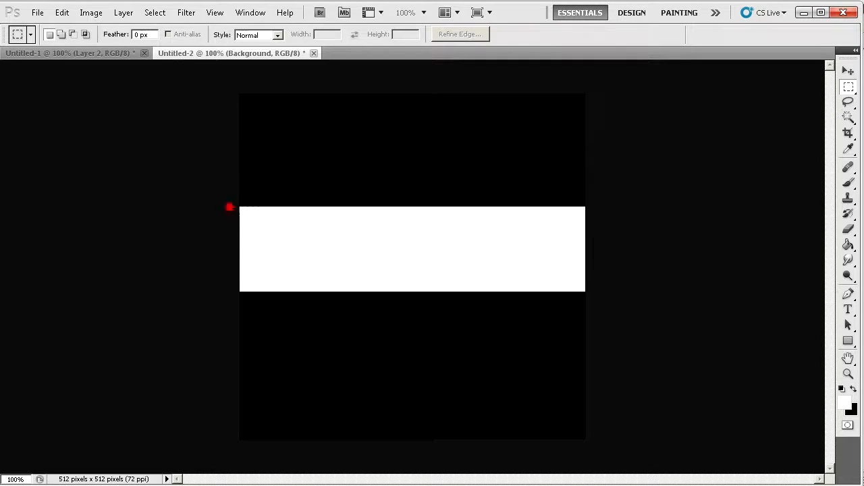
pyautogui.moveTo(229, 207); pyautogui.dragTo(656, 293)
pyautogui.moveTo(231, 206); pyautogui.dragTo(616, 287)
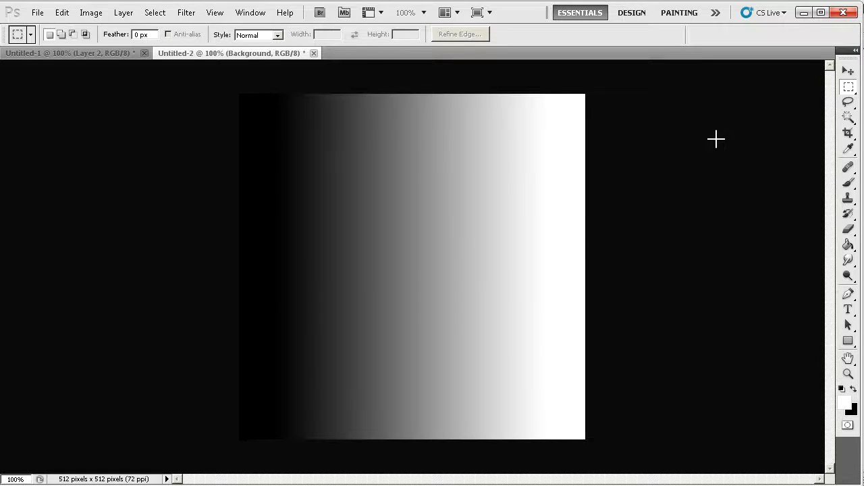
# Step: Examine the horizontal gradient's tonal transitions up close, magnified to 400% and then 200%
pyautogui.hotkey('ctrl', '+')
pyautogui.hotkey('ctrl', '+')
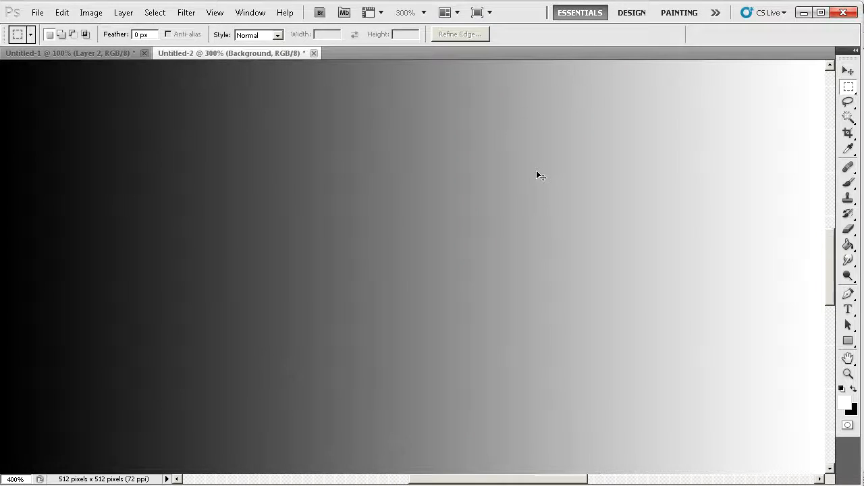
pyautogui.hotkey('ctrl', '-')
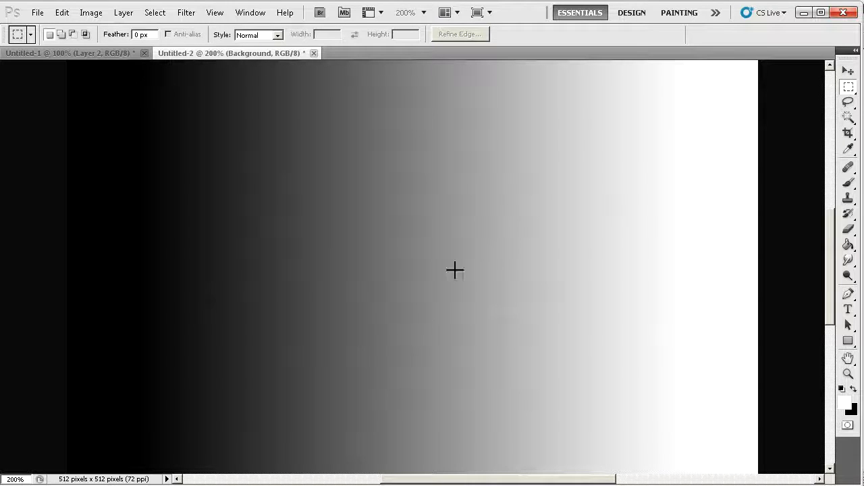
pyautogui.moveTo(449, 235); pyautogui.dragTo(758, 225)
pyautogui.click(493, 335)
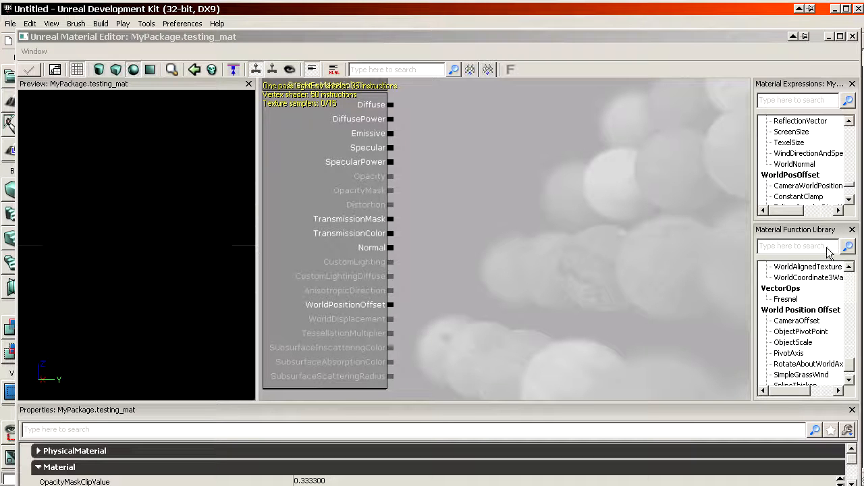
# Step: In the Unreal Material Editor for testing_mat, search the function library for "gradient" and add LinearGradient, RadialGradient and DiamondGradient nodes
pyautogui.click(782, 251)
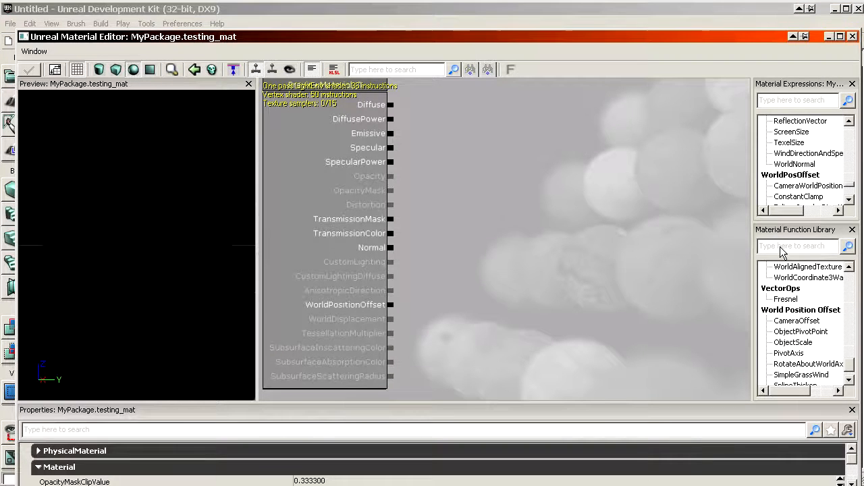
pyautogui.write('gradient')
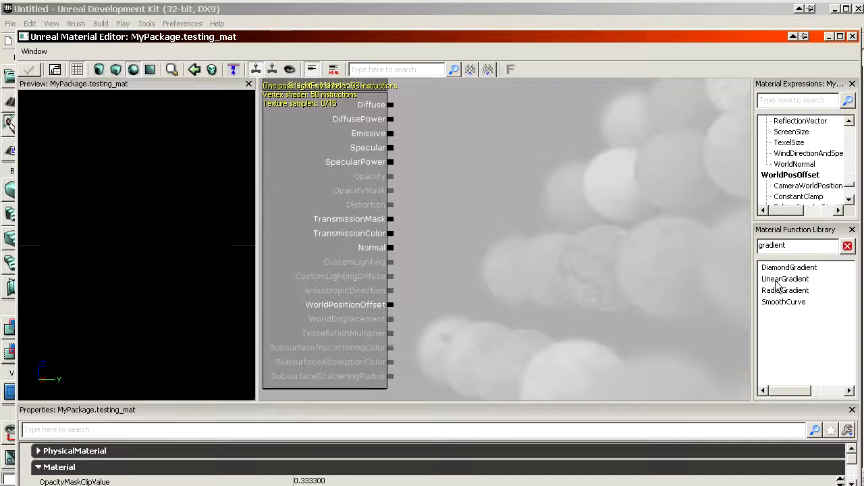
pyautogui.click(781, 284)
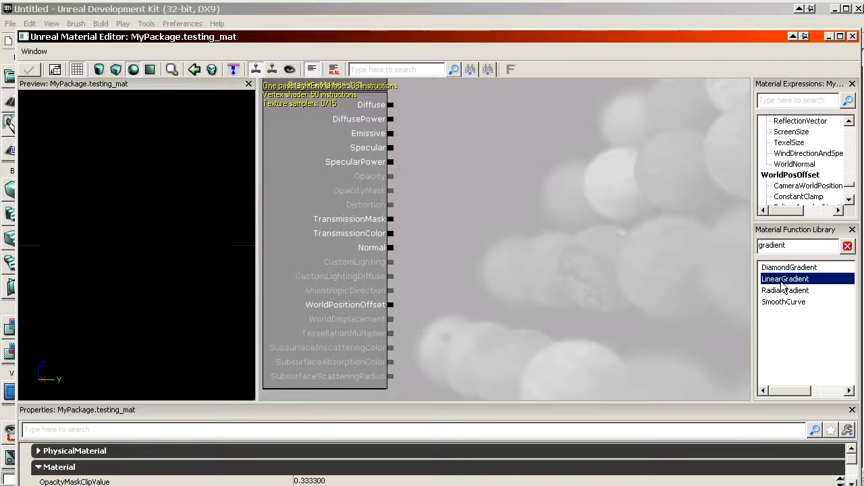
pyautogui.moveTo(503, 140); pyautogui.dragTo(502, 141)
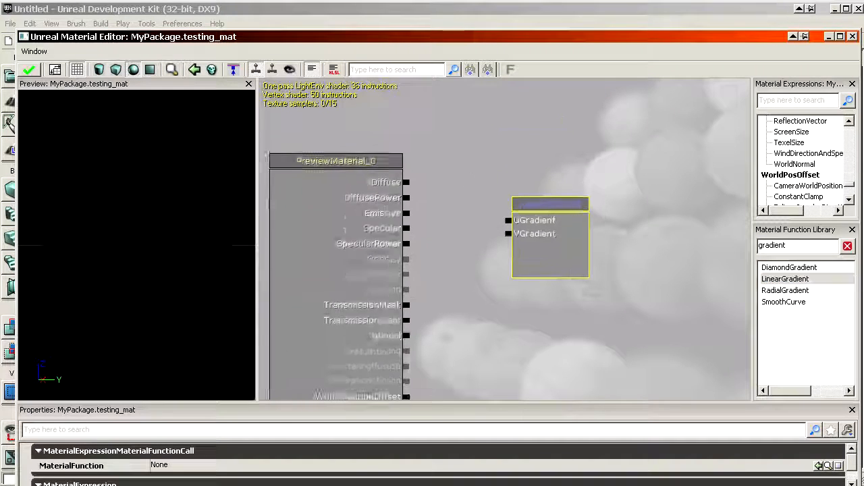
pyautogui.keyDown('ctrl'); pyautogui.moveTo(563, 257); pyautogui.dragTo(630, 363); pyautogui.keyUp('ctrl')
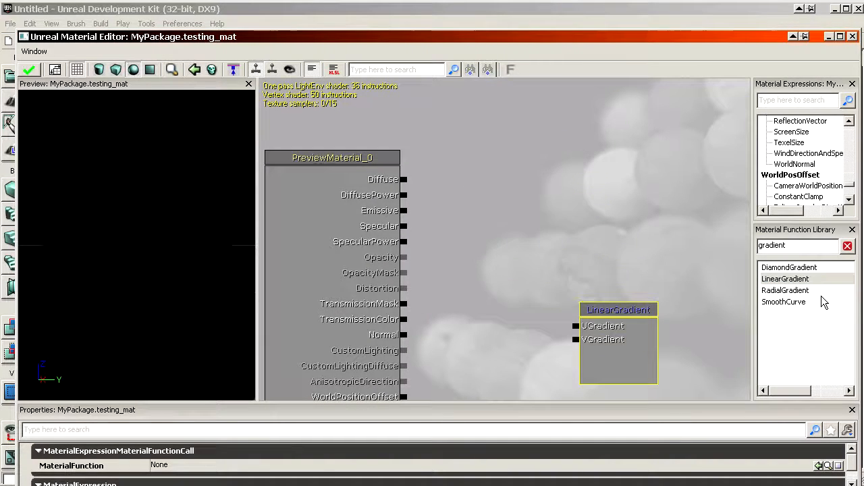
pyautogui.moveTo(771, 290); pyautogui.dragTo(545, 201)
pyautogui.moveTo(771, 269); pyautogui.dragTo(520, 108)
# Step: Preview on a cube while connecting DiamondGradient, RadialGradient and LinearGradient's UGradient output to Emissive in turn
pyautogui.moveTo(404, 211)
pyautogui.mouseDown()
pyautogui.moveTo(536, 140)
pyautogui.moveTo(516, 130)
pyautogui.mouseUp()
pyautogui.click(116, 69)
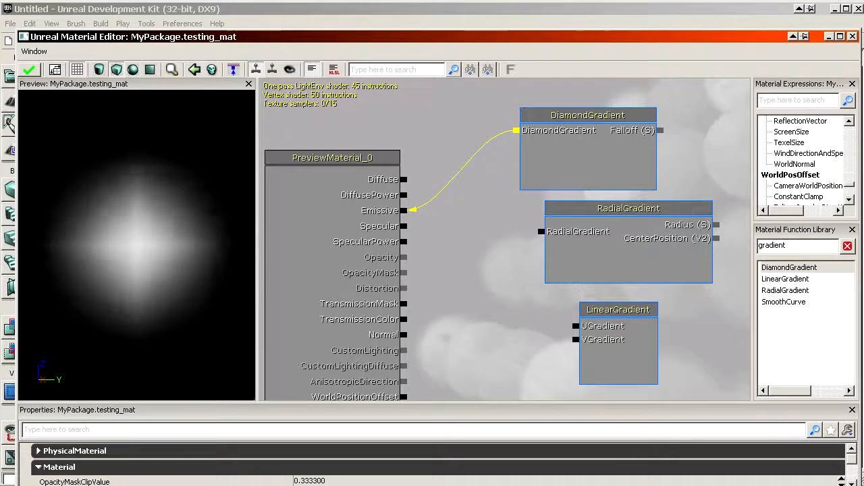
pyautogui.moveTo(540, 232); pyautogui.dragTo(411, 212)
pyautogui.moveTo(407, 211); pyautogui.dragTo(535, 237)
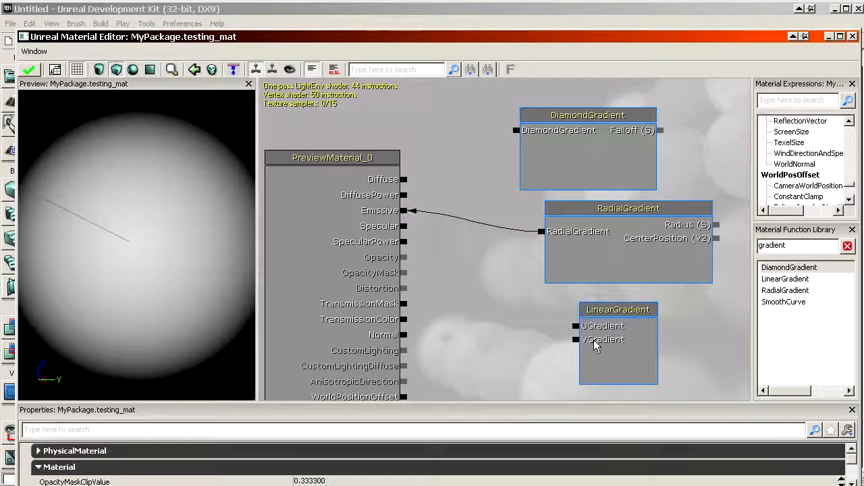
pyautogui.moveTo(576, 327); pyautogui.dragTo(405, 211)
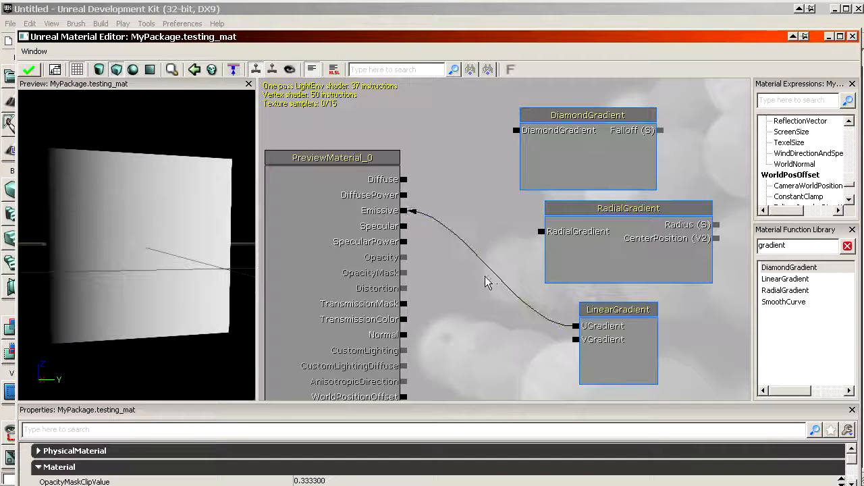
# Step: Connect RadialGradient's output to Emissive and add a Constant node beside the RadialGradient inputs
pyautogui.moveTo(515, 123); pyautogui.dragTo(446, 146)
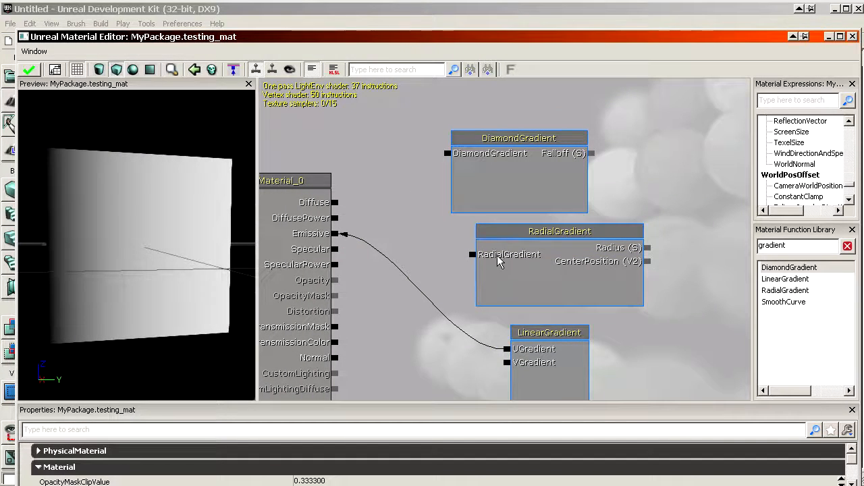
pyautogui.moveTo(472, 255); pyautogui.dragTo(335, 234)
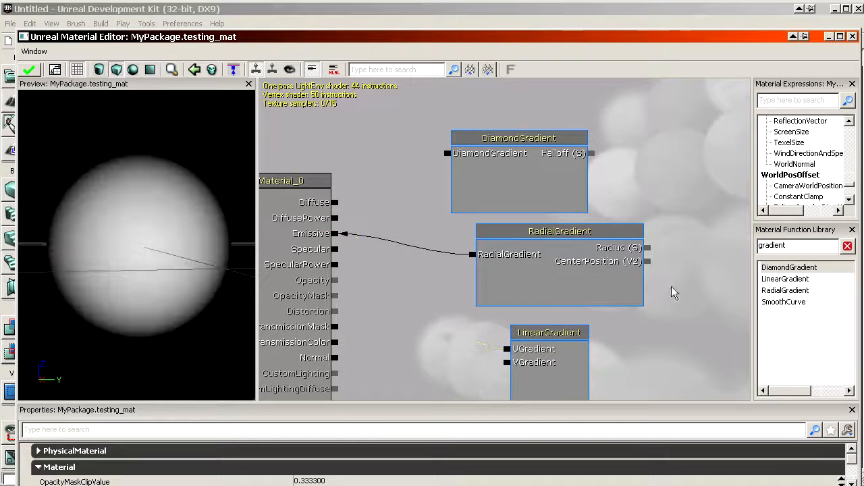
pyautogui.press('1')
pyautogui.click(690, 229)
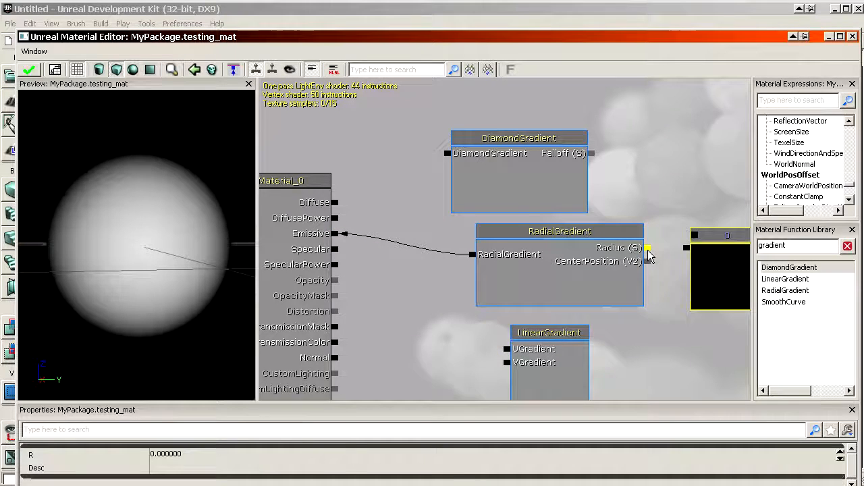
pyautogui.moveTo(731, 257); pyautogui.dragTo(658, 261)
pyautogui.keyDown('ctrl'); pyautogui.click(658, 262); pyautogui.keyUp('ctrl')
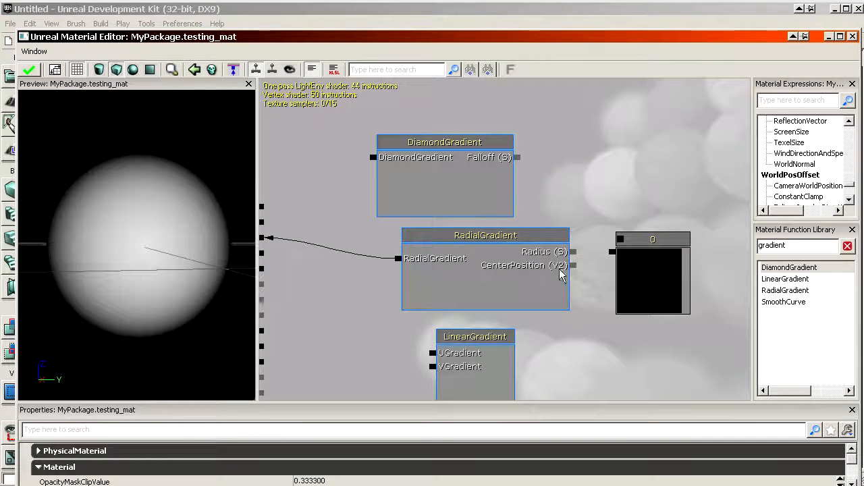
# Step: Add a Constant2Vector node below the Constant and connect it to RadialGradient's CenterPosition input
pyautogui.press('2')
pyautogui.moveTo(594, 322); pyautogui.dragTo(589, 318)
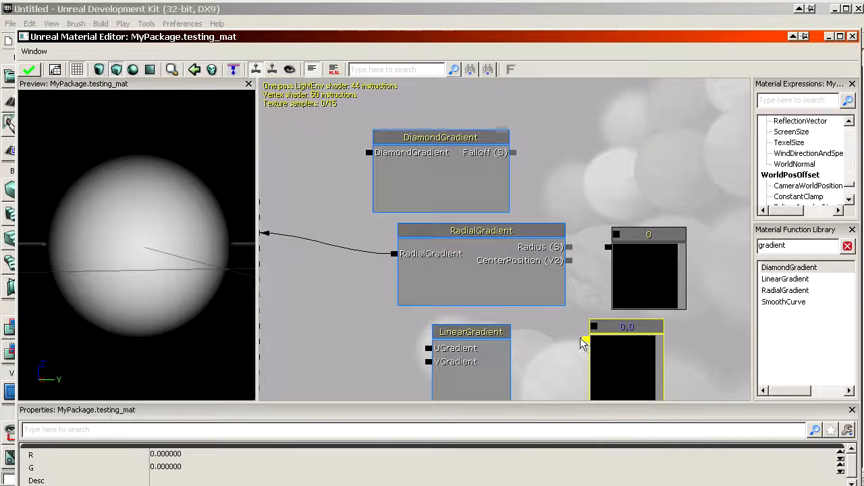
pyautogui.moveTo(584, 340); pyautogui.dragTo(569, 260)
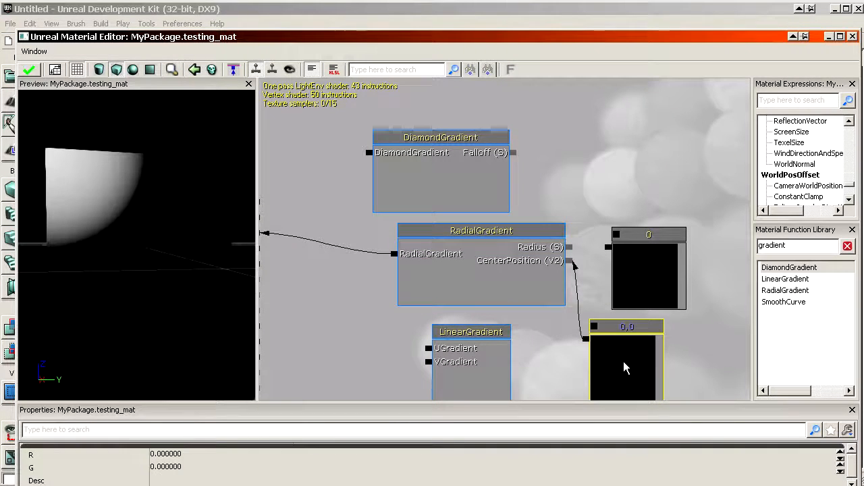
# Step: Set the CenterPosition vector to R 0.5 and G 1, and reposition its node below the Constant
pyautogui.click(165, 454)
pyautogui.write('0.5')
pyautogui.press('Return')
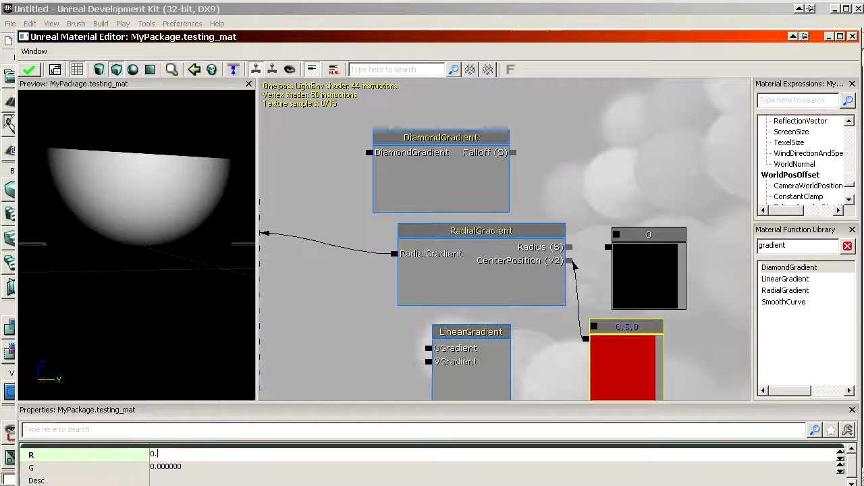
pyautogui.click(166, 467)
pyautogui.write('1')
pyautogui.press('Return')
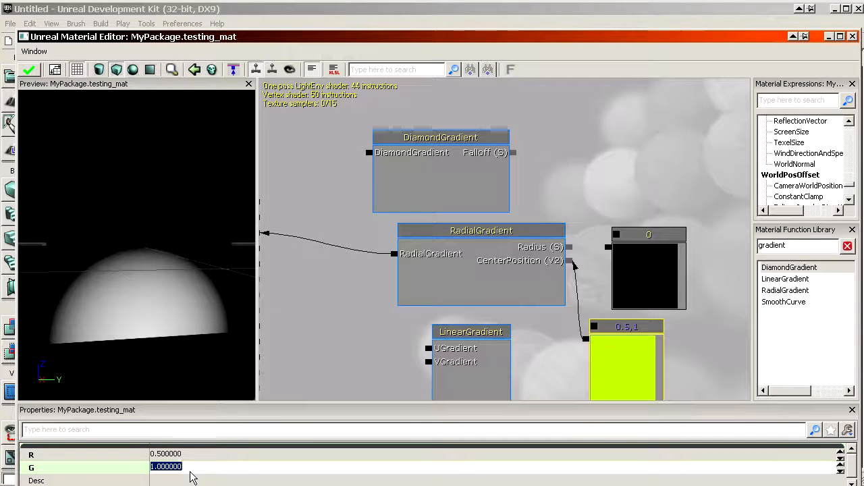
pyautogui.moveTo(620, 358); pyautogui.dragTo(638, 339)
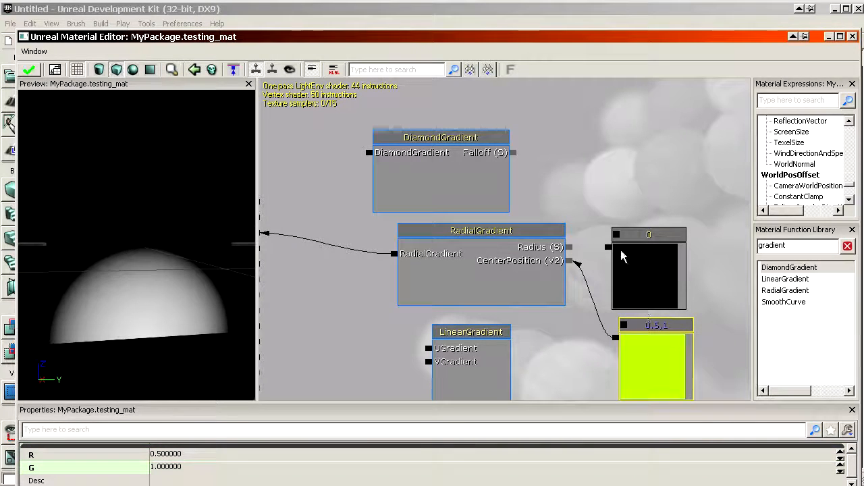
# Step: Delete the Constant2Vector node and connect the single Constant to RadialGradient's Radius input
pyautogui.press('Delete')
pyautogui.moveTo(601, 250); pyautogui.dragTo(572, 248)
pyautogui.click(619, 268)
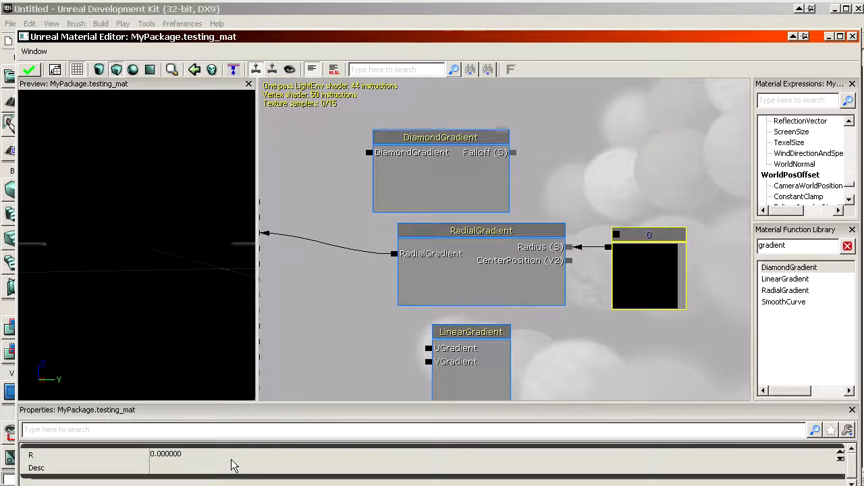
# Step: Try the Radius constant at 0.2, 0.1, 0.5 and 1, and finally set it to 2
pyautogui.click(158, 456)
pyautogui.write('0.2')
pyautogui.press('Return')
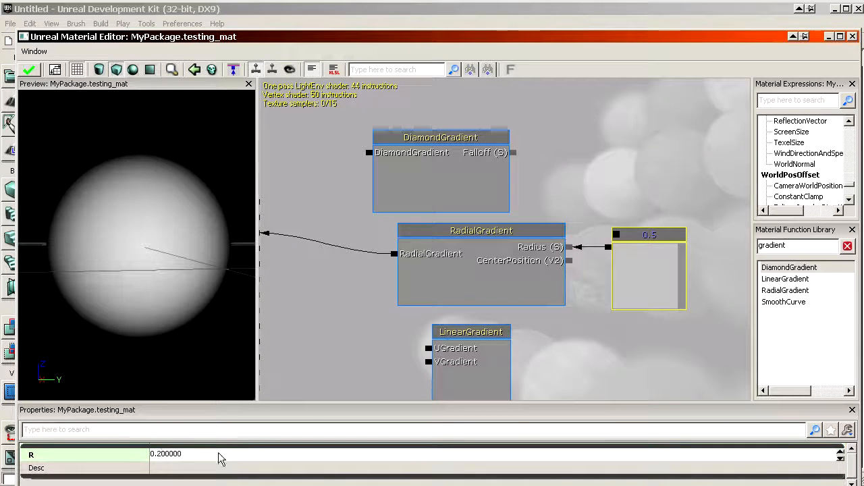
pyautogui.write('0.1')
pyautogui.press('Return')
pyautogui.write('0.5')
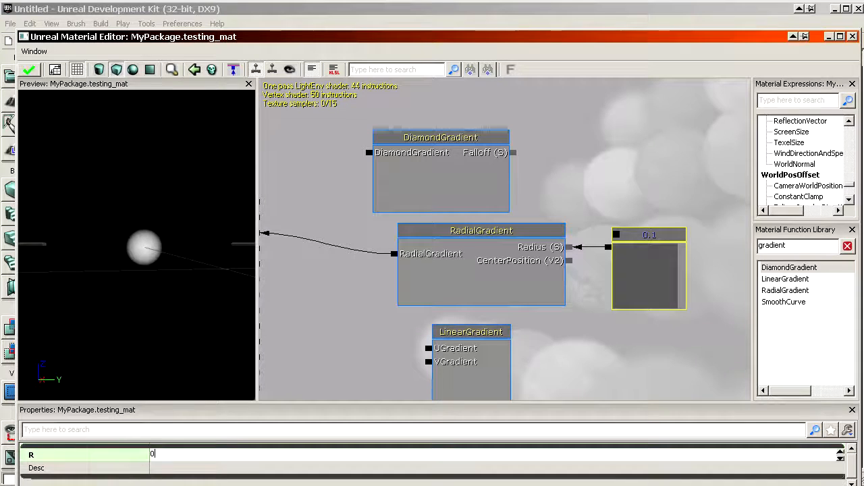
pyautogui.press('Return')
pyautogui.write('1')
pyautogui.press('Return')
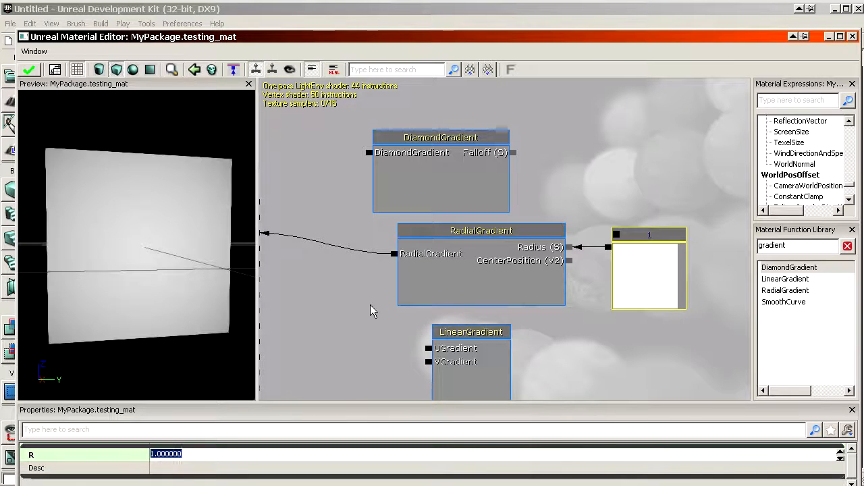
pyautogui.write('2')
pyautogui.press('Return')
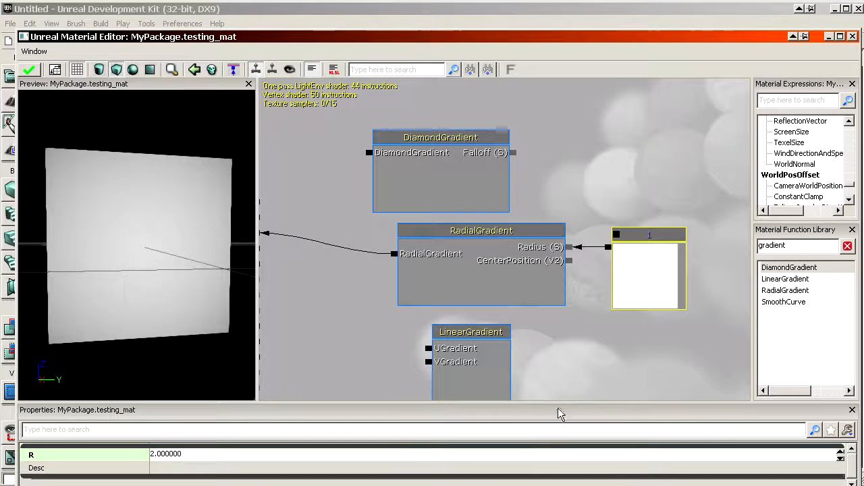
# Step: Search the material function library for "band" and add a GeneratedBand node to the graph
pyautogui.click(810, 245)
pyautogui.doubleClick(804, 245)
pyautogui.write('band')
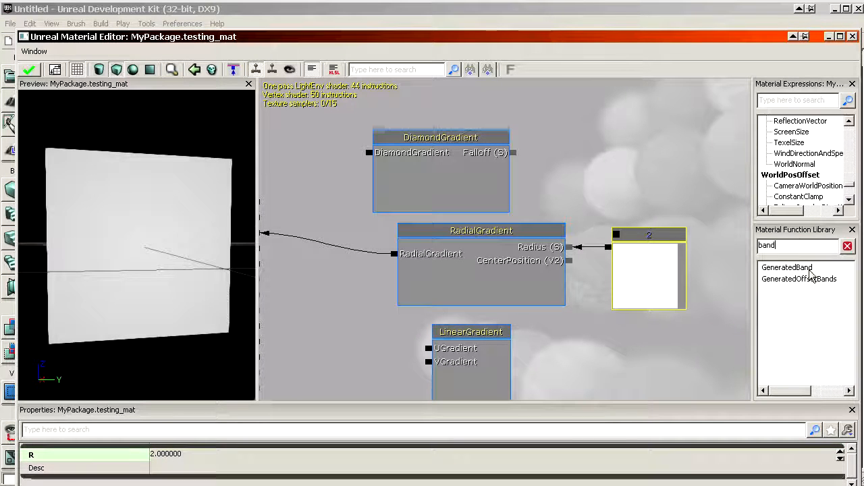
pyautogui.moveTo(810, 269); pyautogui.dragTo(339, 318)
# Step: Delete the LinearGradient, RadialGradient and DiamondGradient nodes from the graph
pyautogui.click(578, 334)
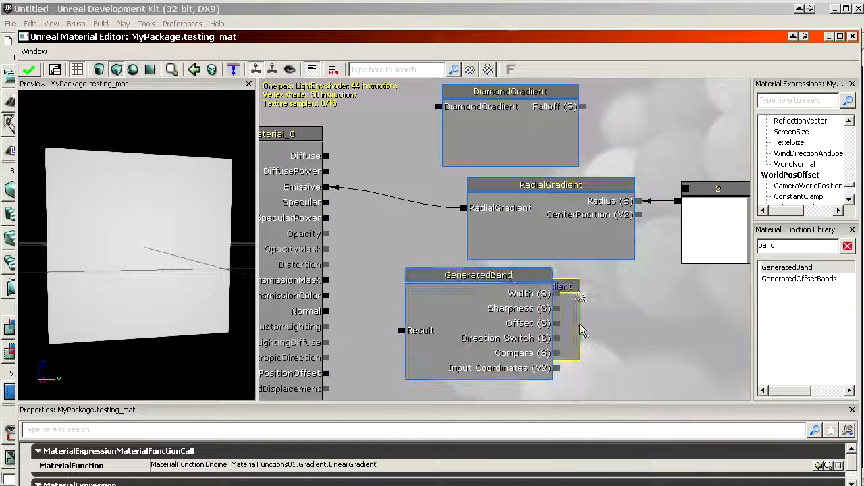
pyautogui.keyDown('ctrl'); pyautogui.click(534, 196); pyautogui.keyUp('ctrl')
pyautogui.keyDown('ctrl'); pyautogui.moveTo(506, 131); pyautogui.dragTo(585, 136); pyautogui.keyUp('ctrl')
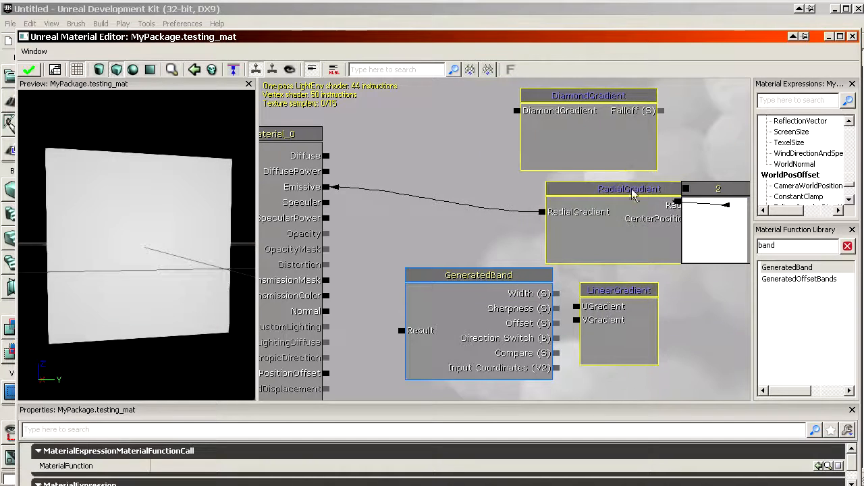
pyautogui.press('Delete')
# Step: Place GeneratedBand beside the material node and connect its Result output to Emissive
pyautogui.moveTo(459, 333); pyautogui.dragTo(457, 206)
pyautogui.moveTo(326, 187); pyautogui.dragTo(403, 203)
pyautogui.moveTo(183, 241); pyautogui.dragTo(118, 272)
# Step: Connect the existing Constant node to GeneratedBand's Sharpness input and move the Constant closer to it
pyautogui.moveTo(554, 181); pyautogui.dragTo(677, 201)
pyautogui.click(714, 245)
pyautogui.moveTo(714, 245); pyautogui.dragTo(660, 202)
pyautogui.moveTo(169, 236); pyautogui.dragTo(165, 181)
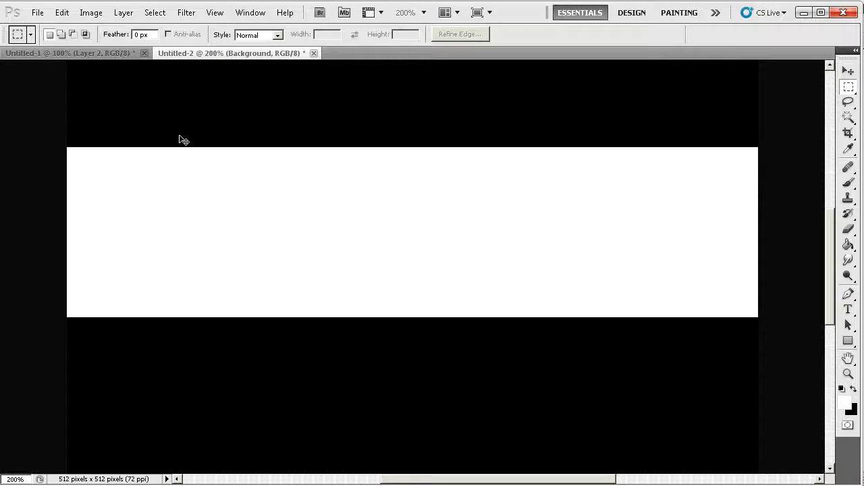
# Step: View the white-band image in Photoshop, and read the GeneratedBand node's description back in the Material Editor
pyautogui.hotkey('ctrl', '-')
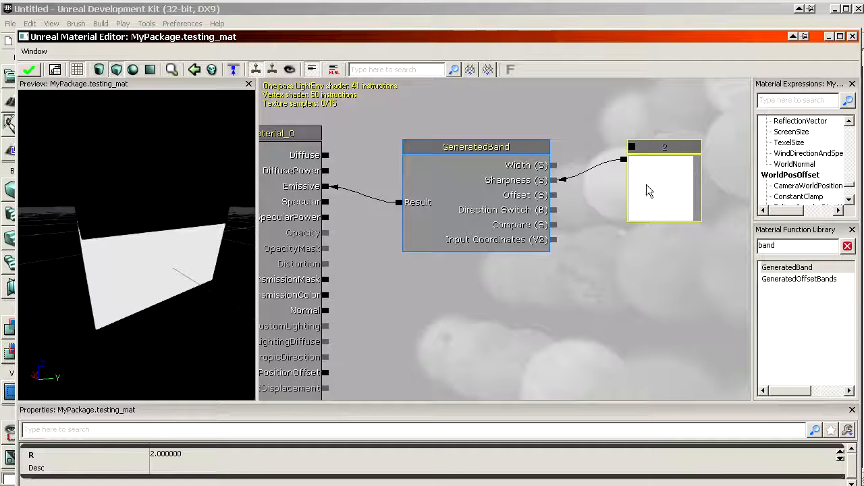
pyautogui.click(533, 274)
pyautogui.moveTo(414, 170)
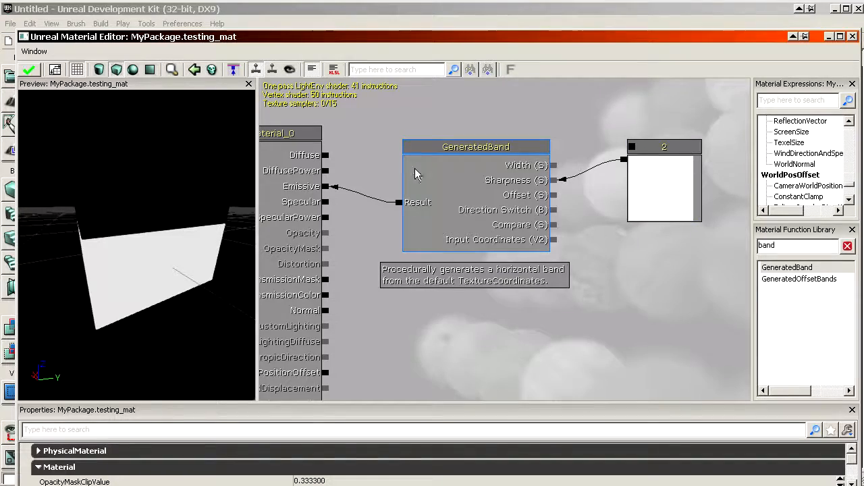